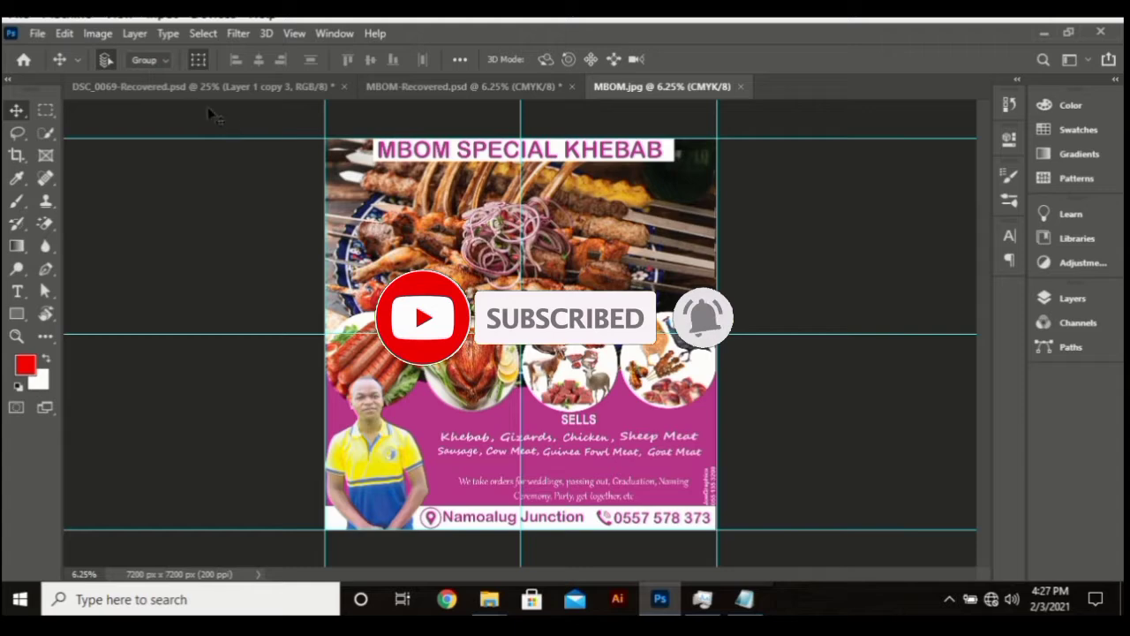
# Create a new 10 × 10 inch document at 200 ppi with artboards turned off
pyautogui.click(37, 35)
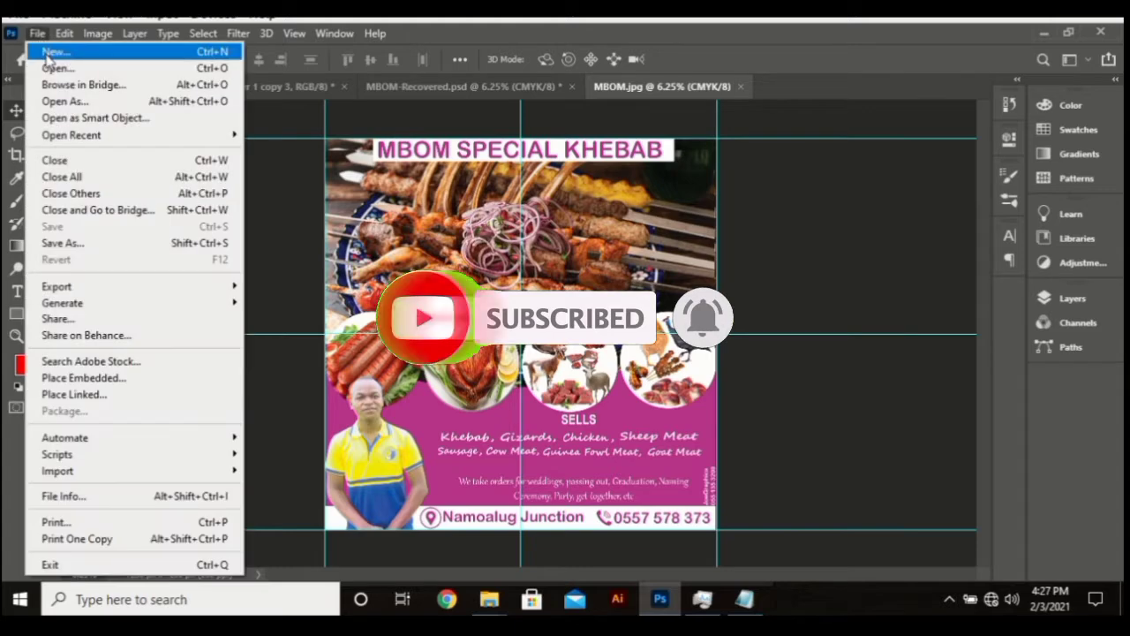
pyautogui.click(47, 55)
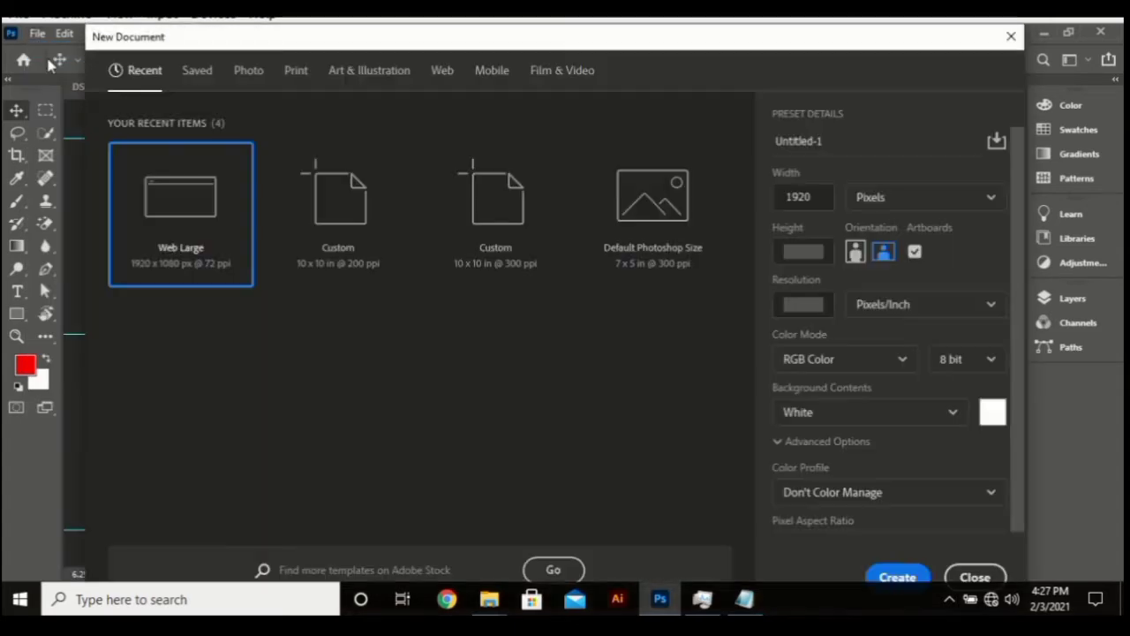
pyautogui.click(870, 197)
pyautogui.click(869, 261)
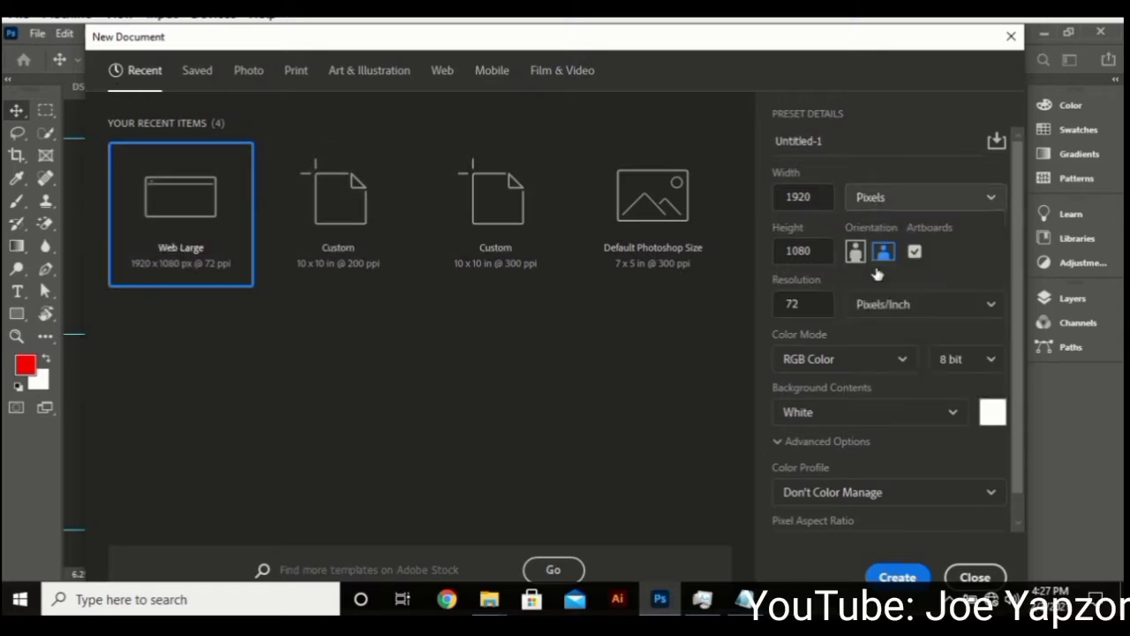
pyautogui.doubleClick(807, 194)
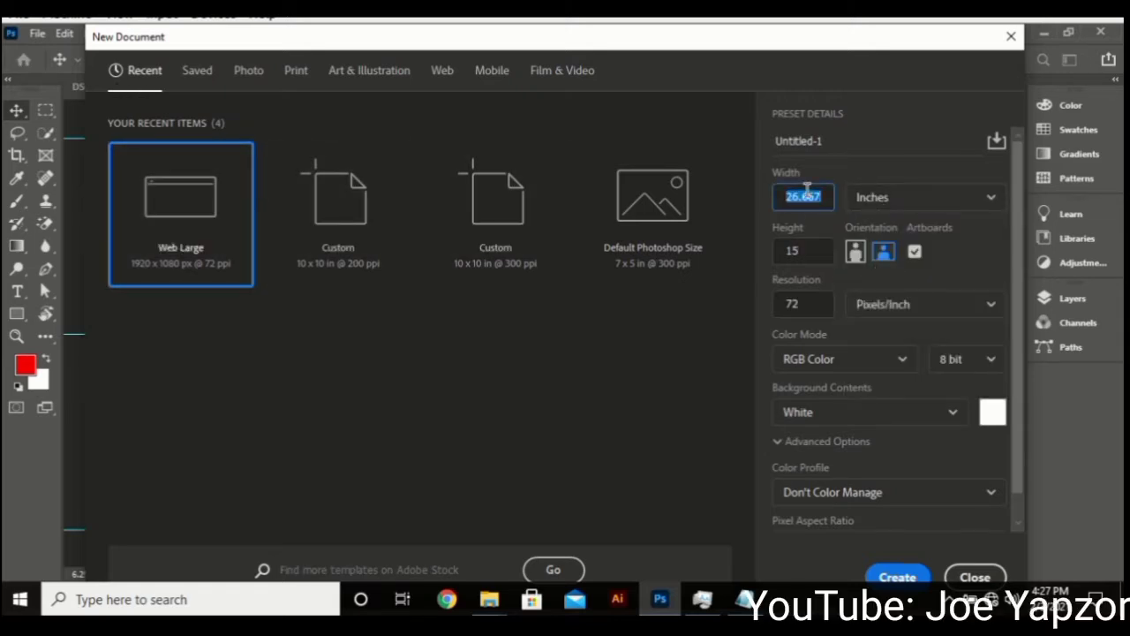
pyautogui.write('10')
pyautogui.doubleClick(784, 252)
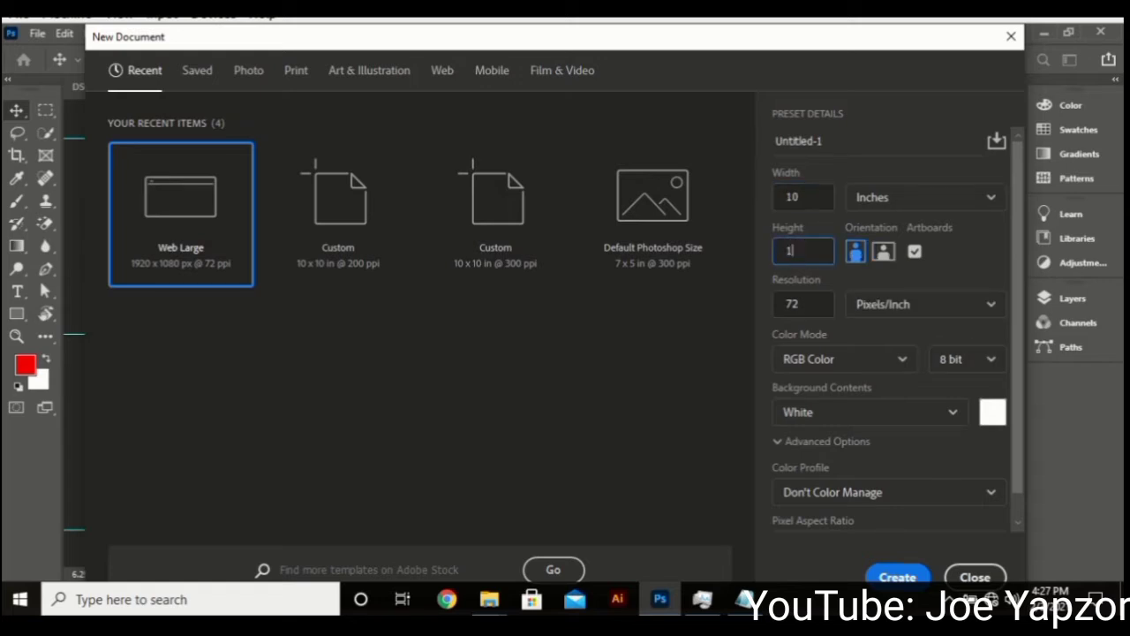
pyautogui.click(914, 254)
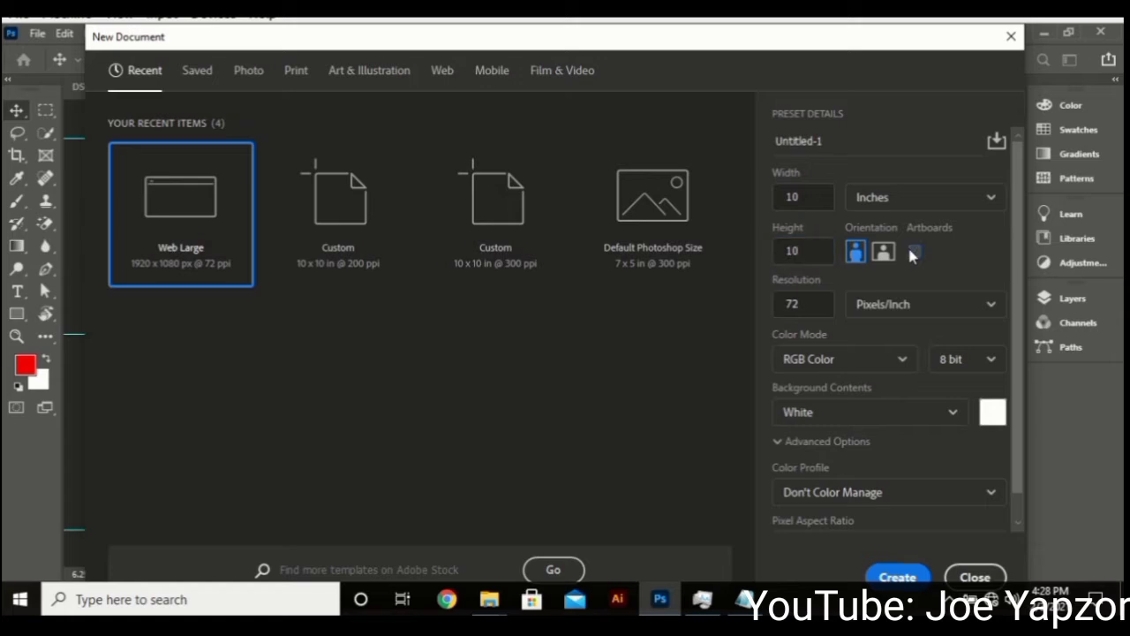
pyautogui.doubleClick(809, 309)
pyautogui.write('200')
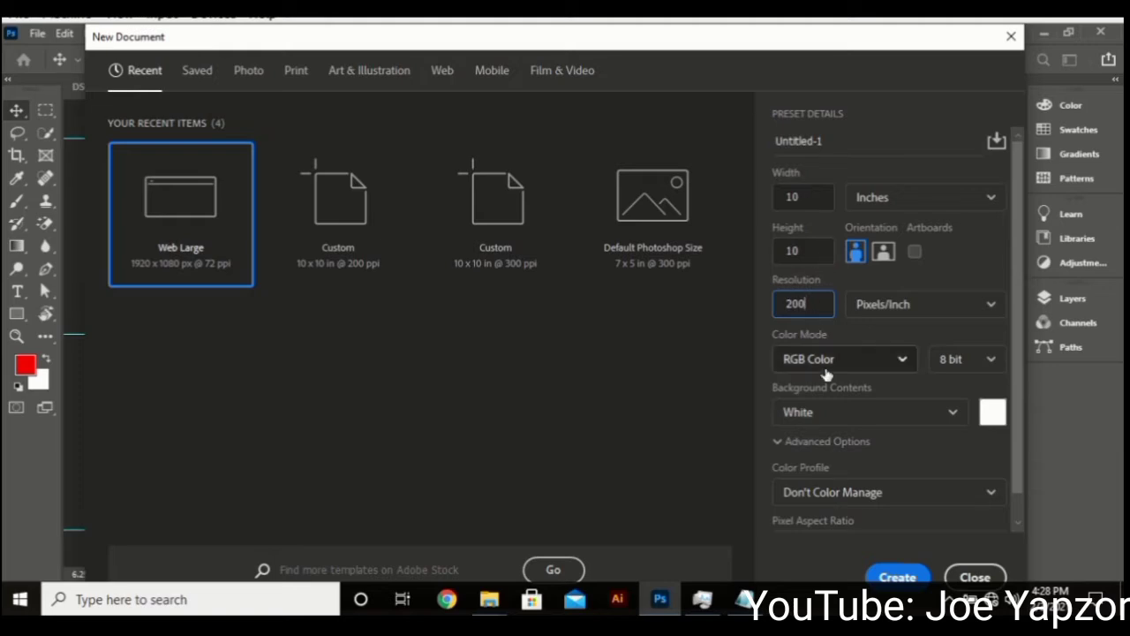
pyautogui.click(899, 577)
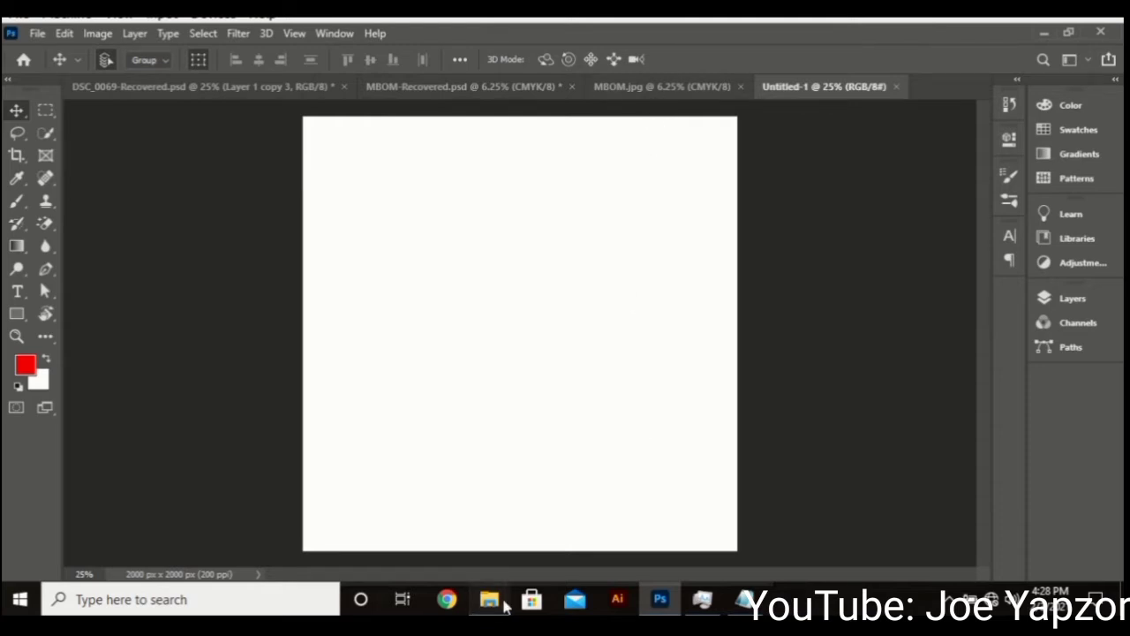
# Drag Kebab-meat-food-onion_1600x1200.jpg from the Khebab Banner folder into the new document
pyautogui.moveTo(490, 599)
pyautogui.click(420, 527)
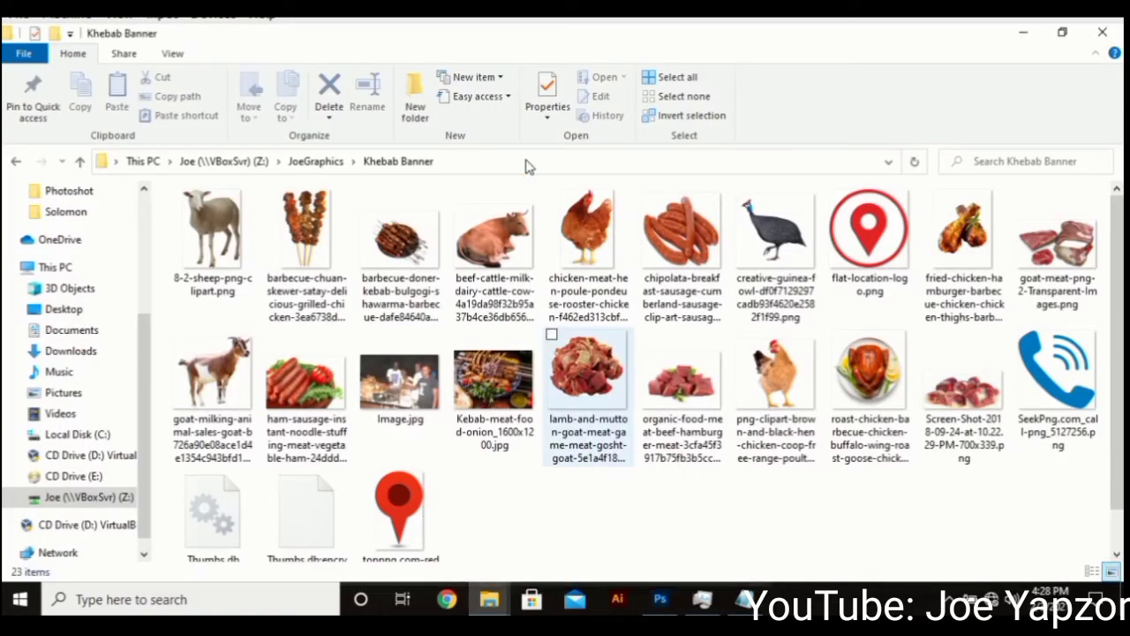
pyautogui.click(493, 381)
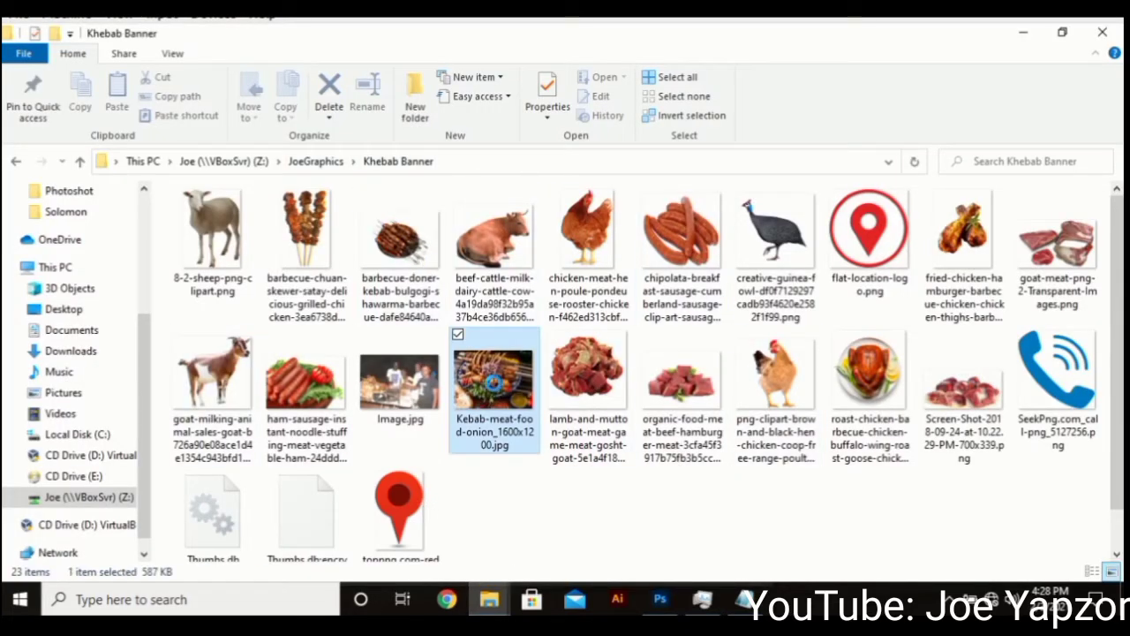
pyautogui.moveTo(495, 395); pyautogui.dragTo(588, 300)
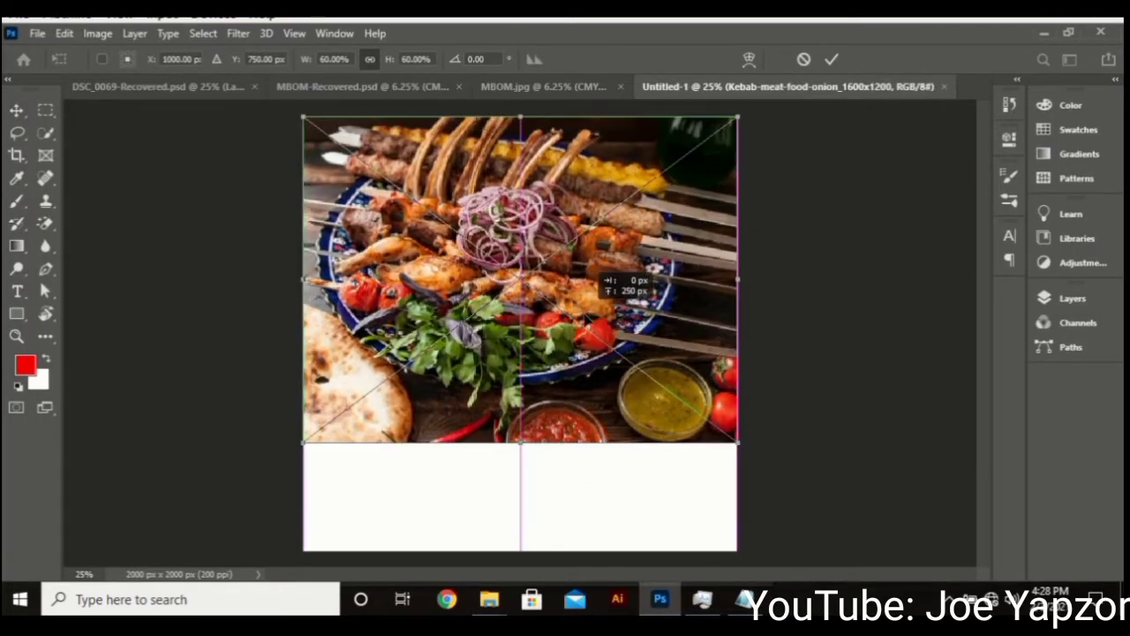
# Commit the kebab photo's placement across the top of the canvas
pyautogui.press('Return')
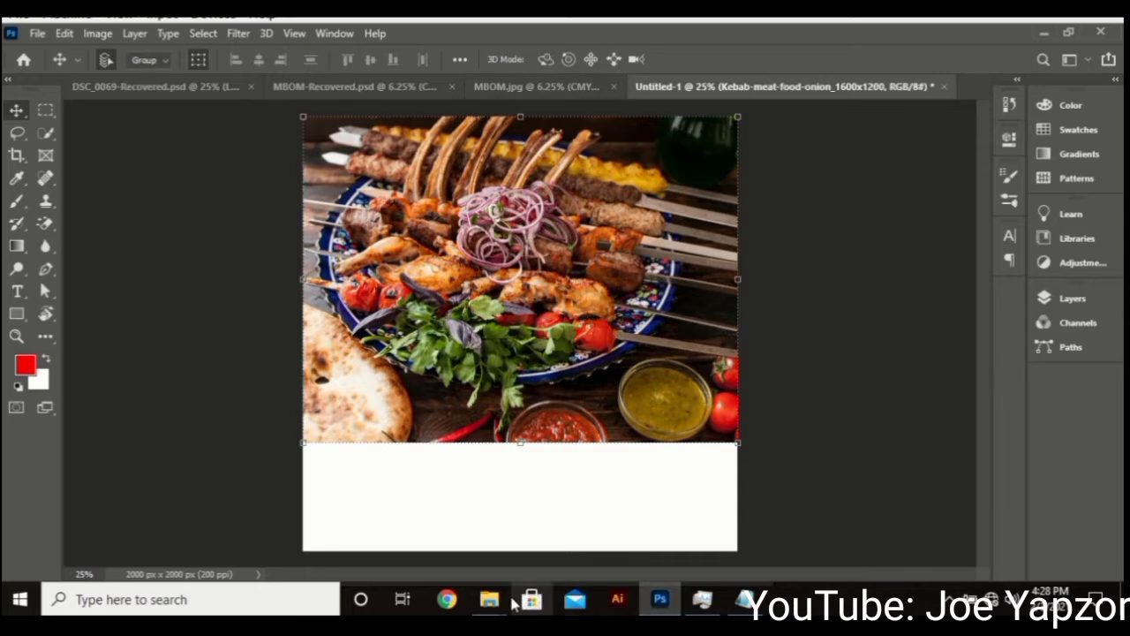
pyautogui.moveTo(491, 600)
pyautogui.moveTo(563, 561)
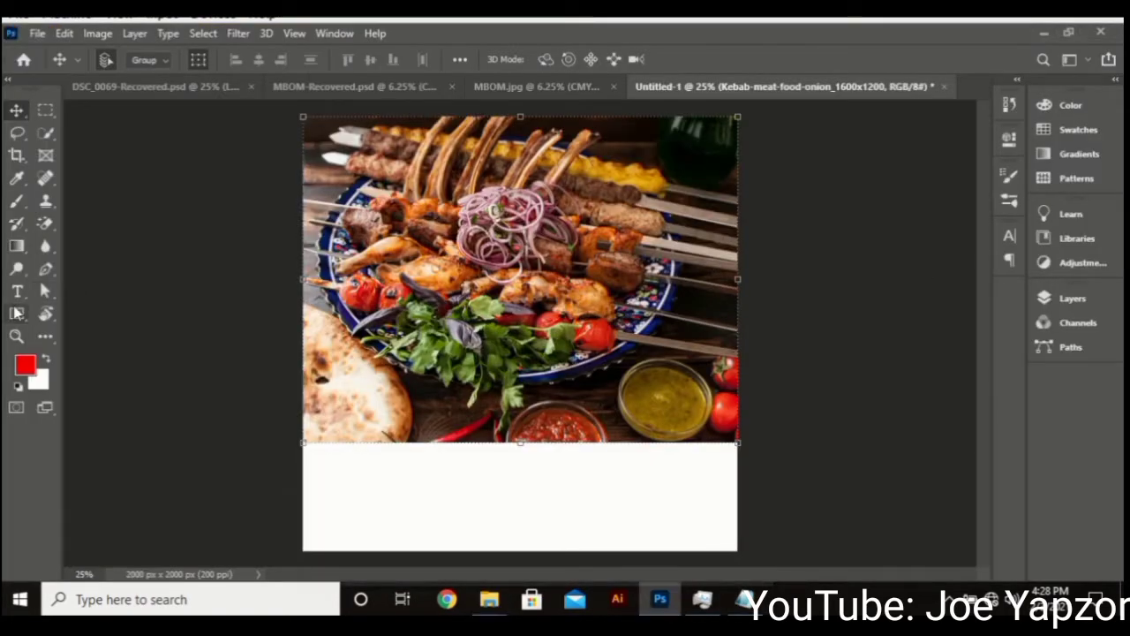
# Draw a white-filled circle at the photo's lower left with the Ellipse Tool
pyautogui.click(15, 313)
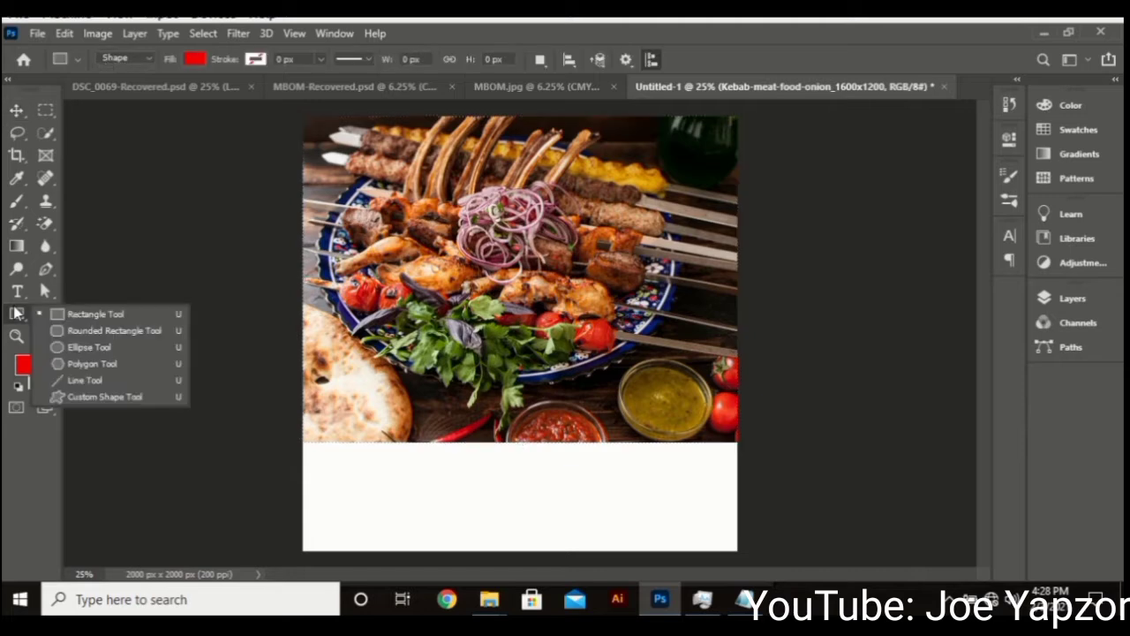
pyautogui.click(75, 348)
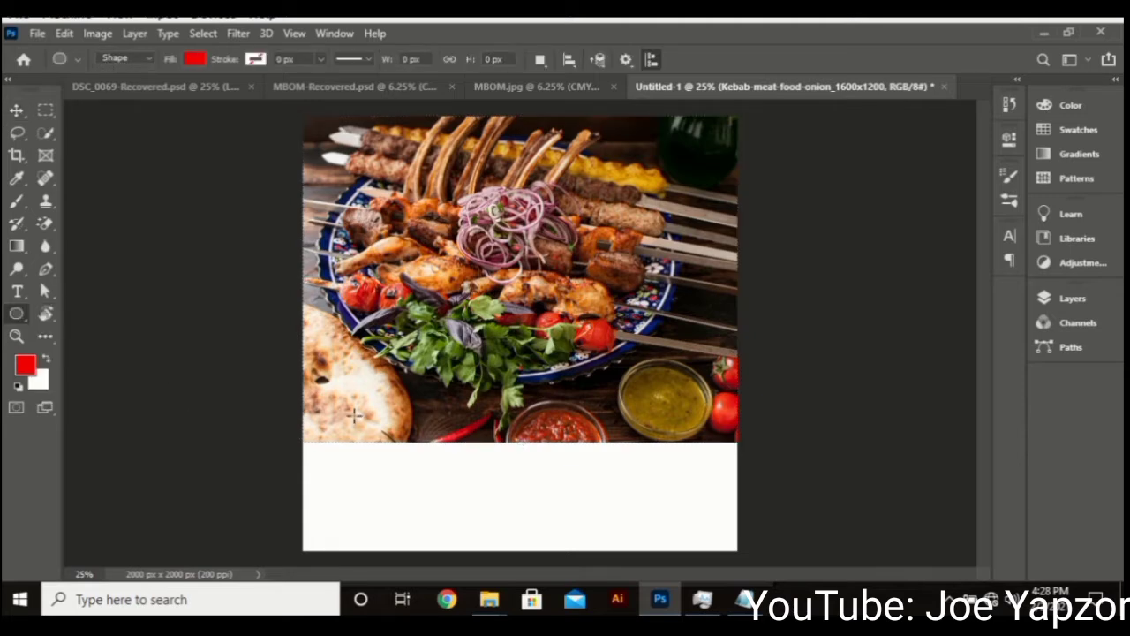
pyautogui.moveTo(338, 389); pyautogui.dragTo(485, 505)
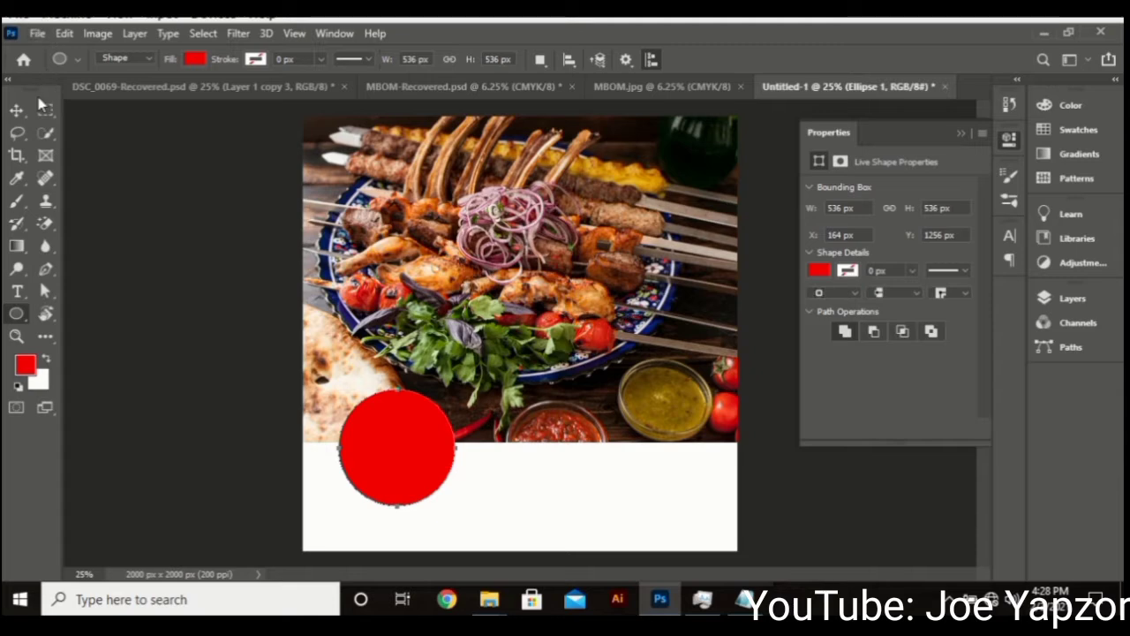
pyautogui.click(196, 59)
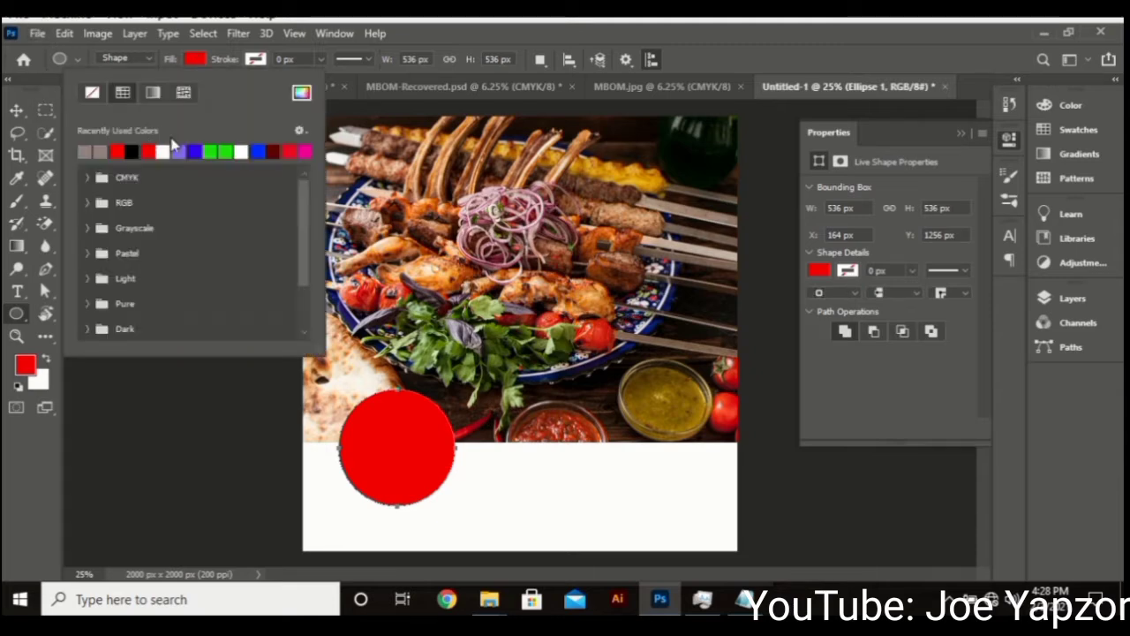
pyautogui.click(163, 151)
pyautogui.click(195, 59)
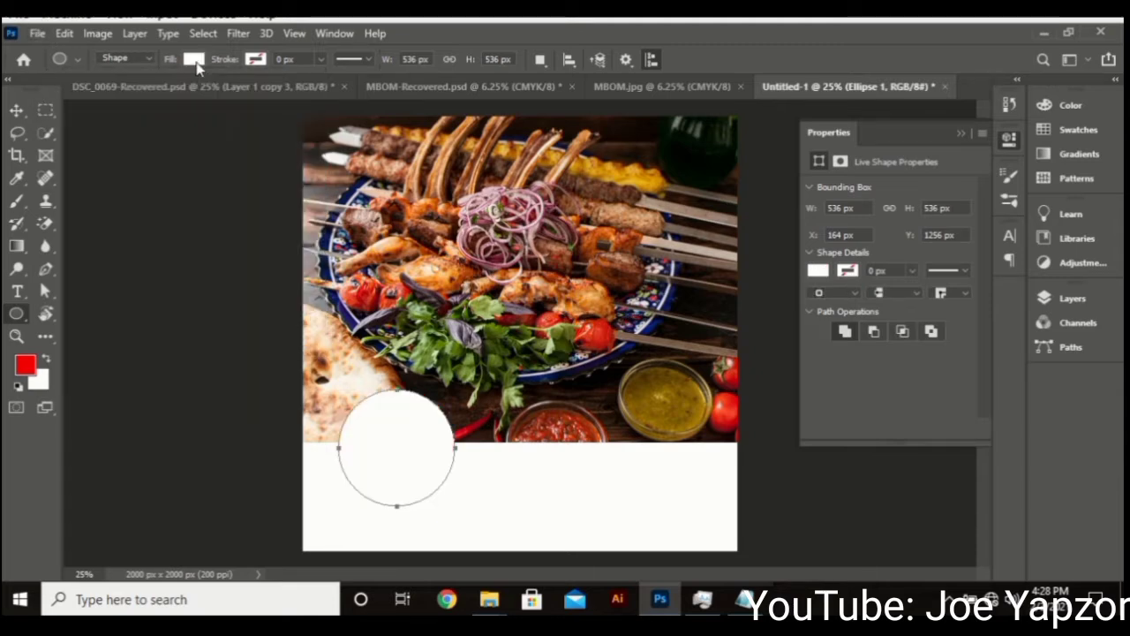
# Resize the circle to 500 × 500 px and duplicate it into three copies to its right
pyautogui.click(18, 110)
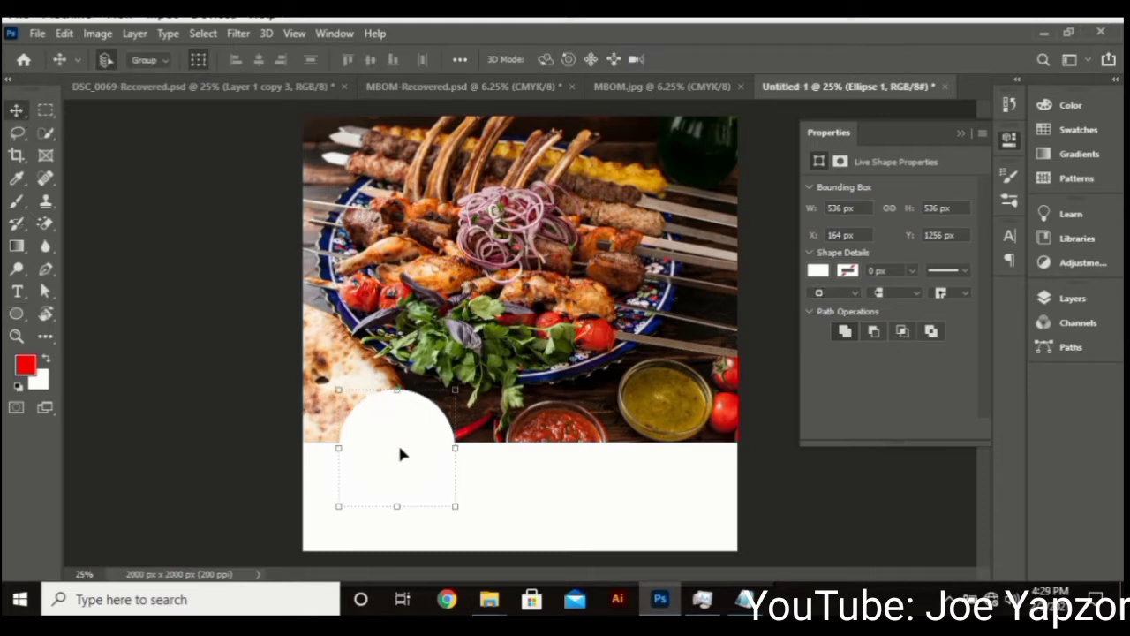
pyautogui.moveTo(399, 453); pyautogui.dragTo(371, 413)
pyautogui.moveTo(417, 463); pyautogui.dragTo(408, 452)
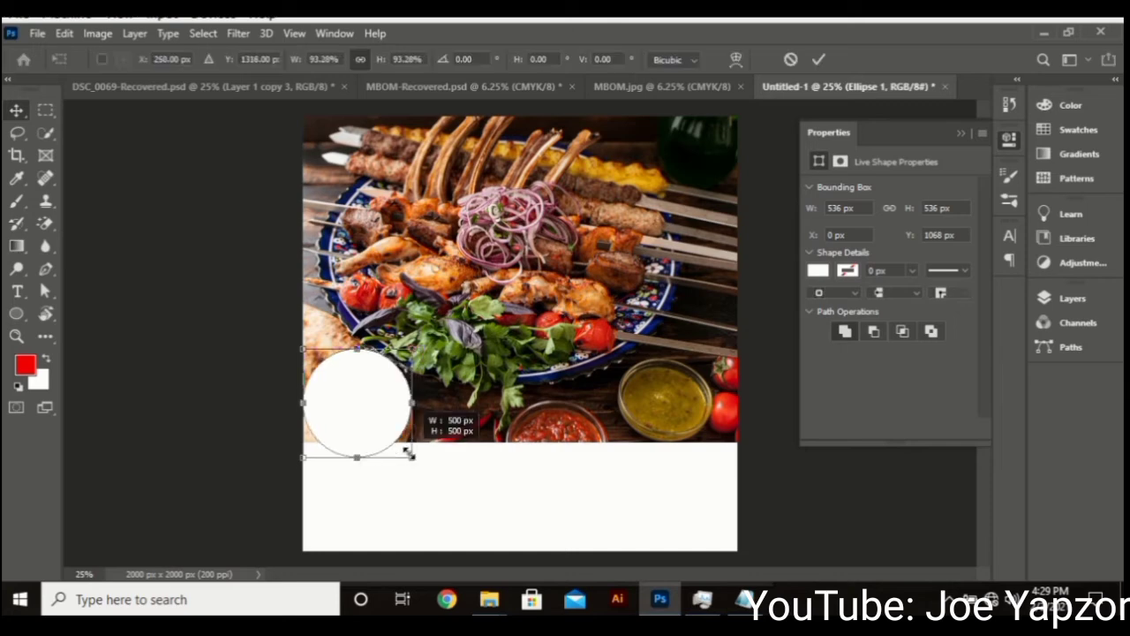
pyautogui.doubleClick(379, 381)
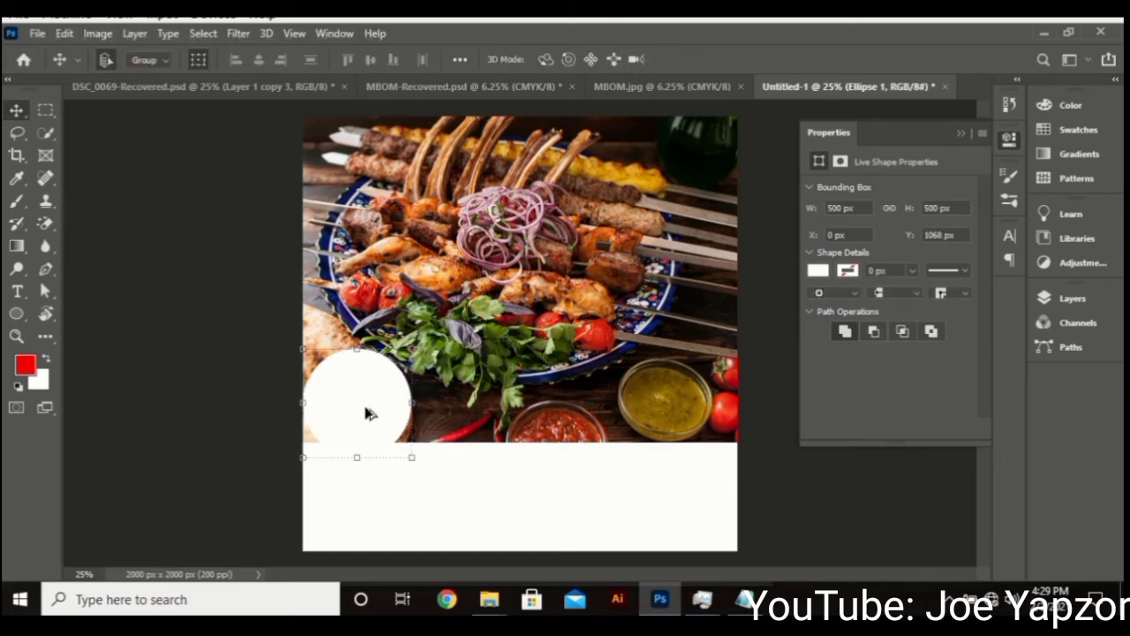
pyautogui.moveTo(369, 413); pyautogui.dragTo(484, 411)
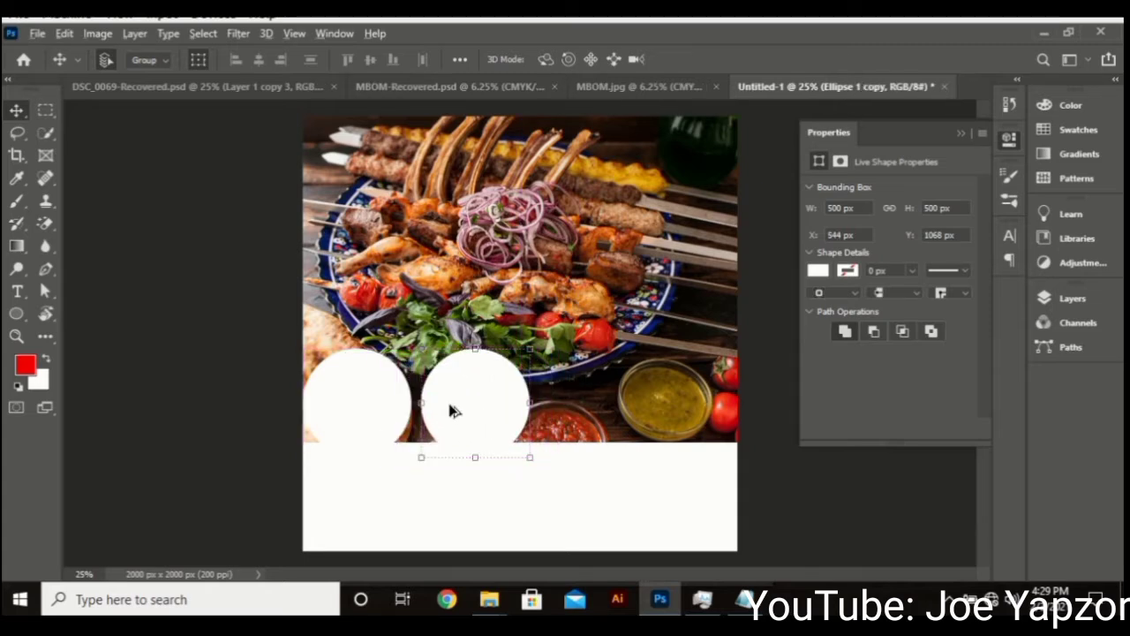
pyautogui.moveTo(450, 411); pyautogui.dragTo(690, 431)
pyautogui.moveTo(891, 489); pyautogui.dragTo(869, 465)
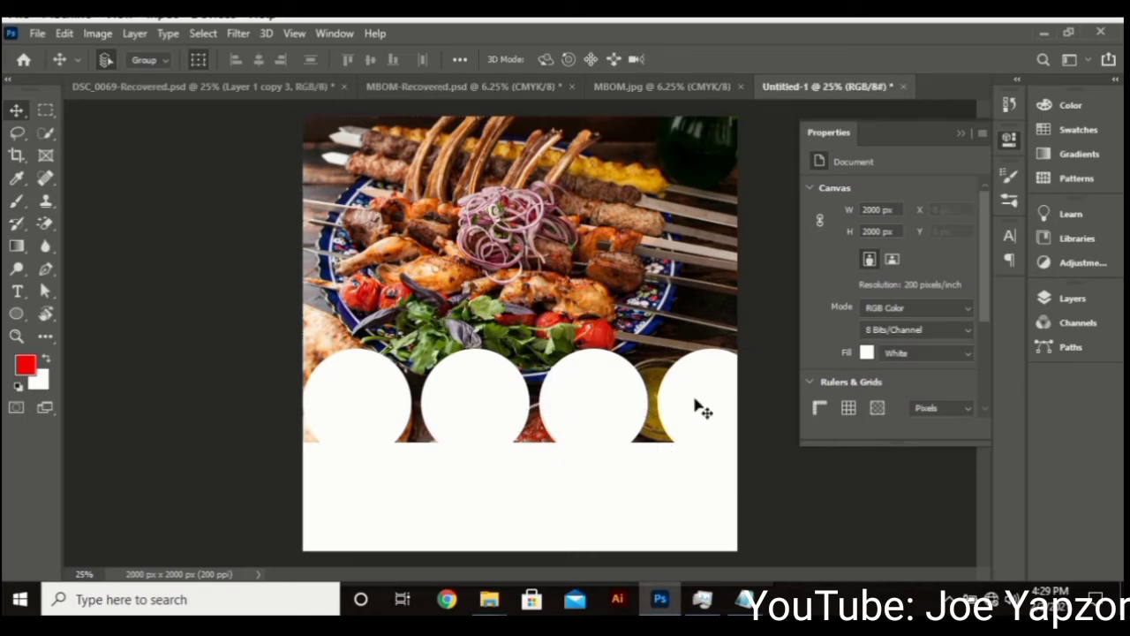
# Scale all four circle layers down together
pyautogui.click(1060, 300)
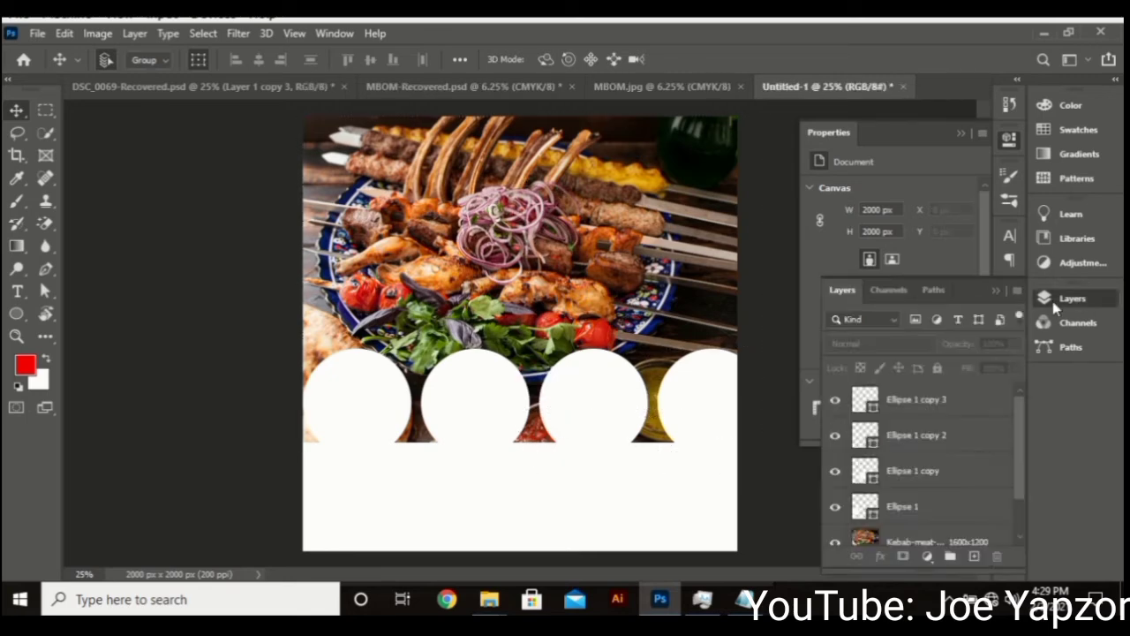
pyautogui.click(949, 403)
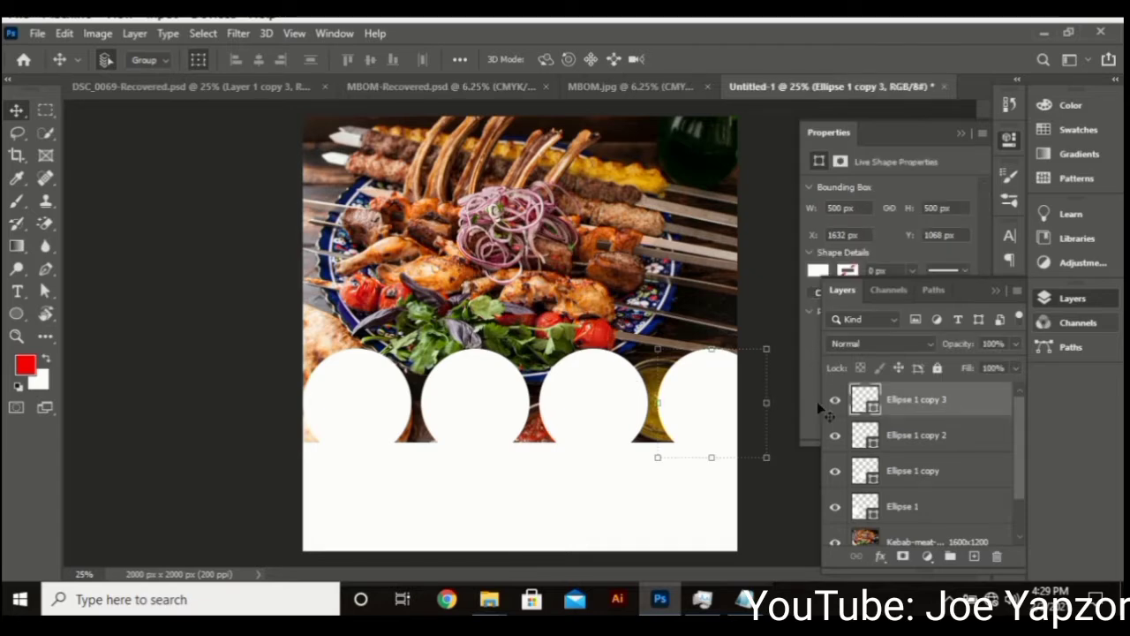
pyautogui.keyDown('shift'); pyautogui.click(926, 506); pyautogui.keyUp('shift')
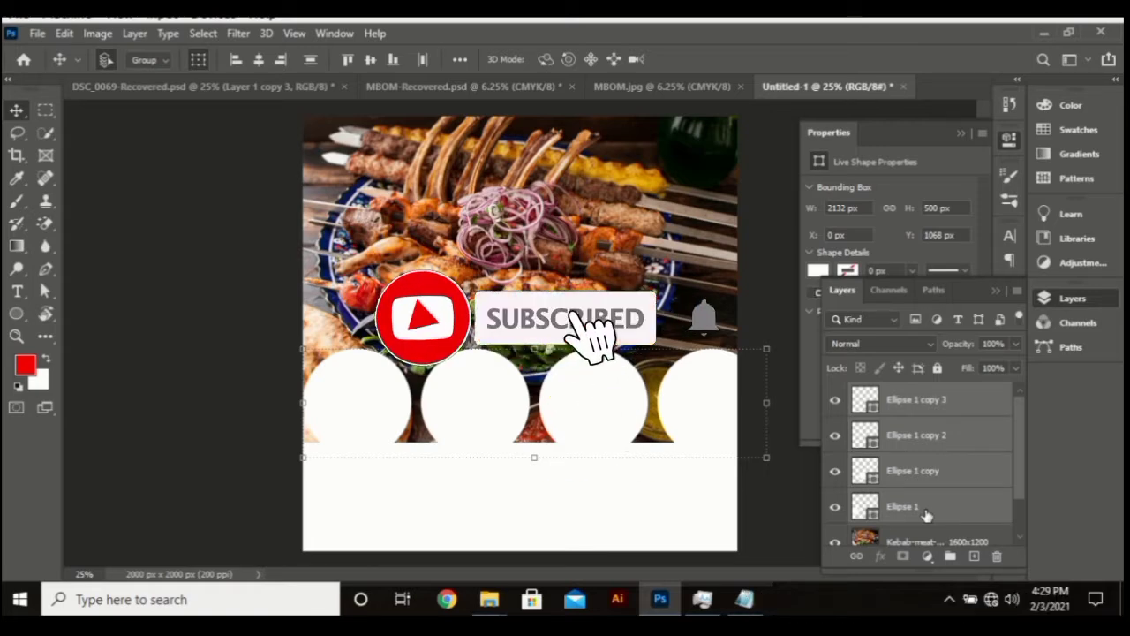
pyautogui.moveTo(766, 457); pyautogui.dragTo(736, 450)
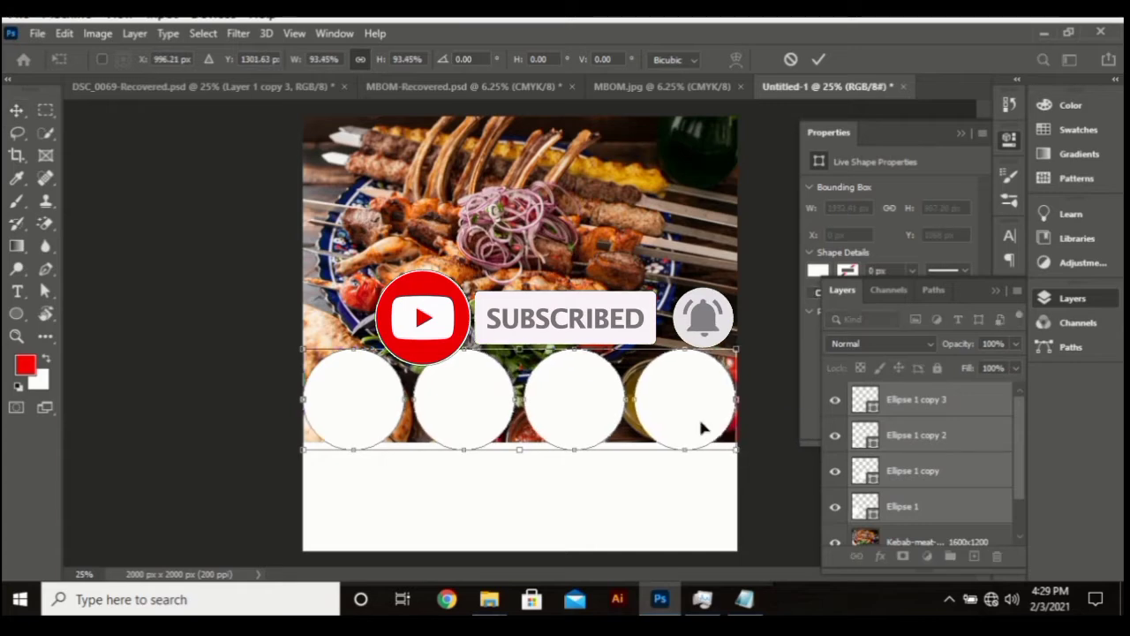
pyautogui.press('Return')
pyautogui.click(164, 334)
# Shift the second, third and fourth circles left to close the gaps
pyautogui.moveTo(439, 394); pyautogui.dragTo(432, 397)
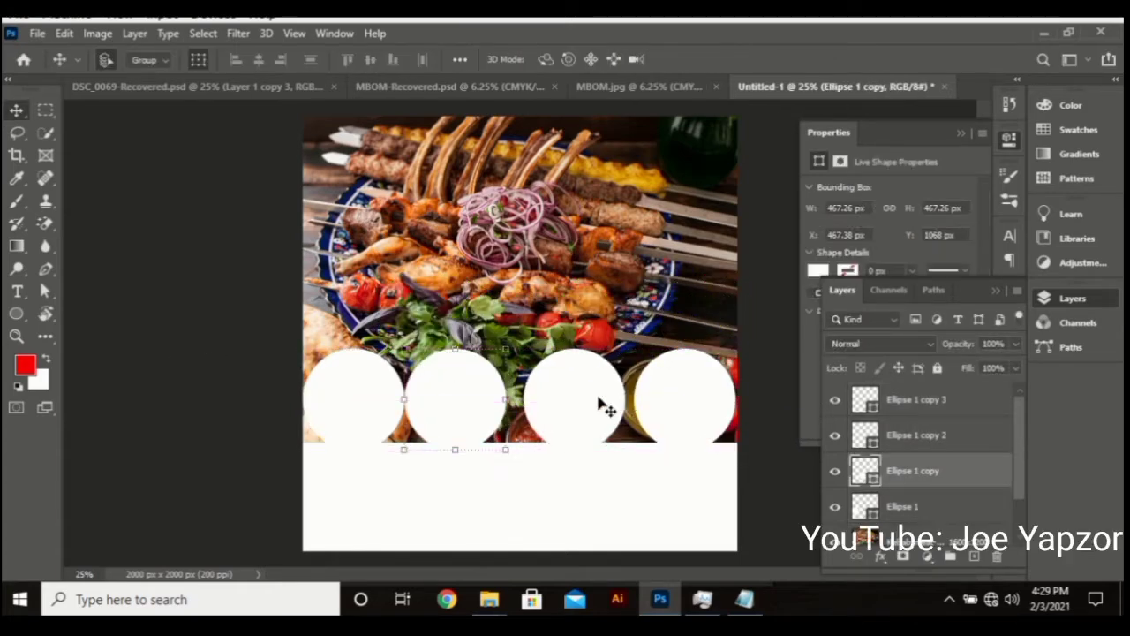
pyautogui.click(599, 404)
pyautogui.moveTo(598, 398); pyautogui.dragTo(582, 400)
pyautogui.moveTo(694, 409); pyautogui.dragTo(676, 404)
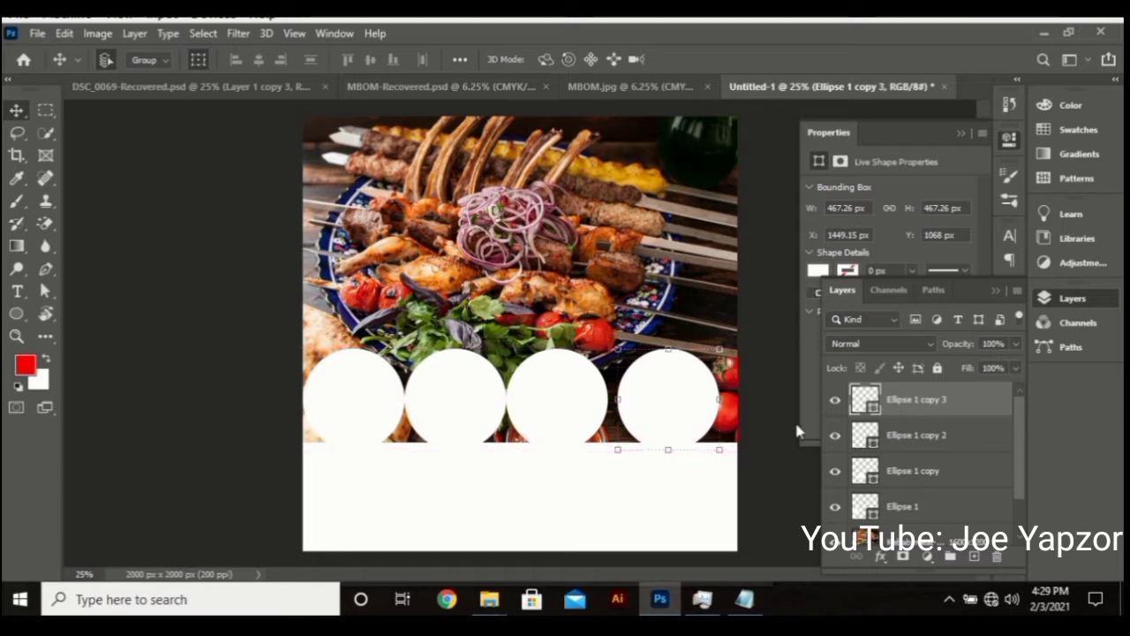
# Distribute the four circles evenly, enlarge the row slightly and commit its position
pyautogui.keyDown('shift'); pyautogui.click(897, 506); pyautogui.keyUp('shift')
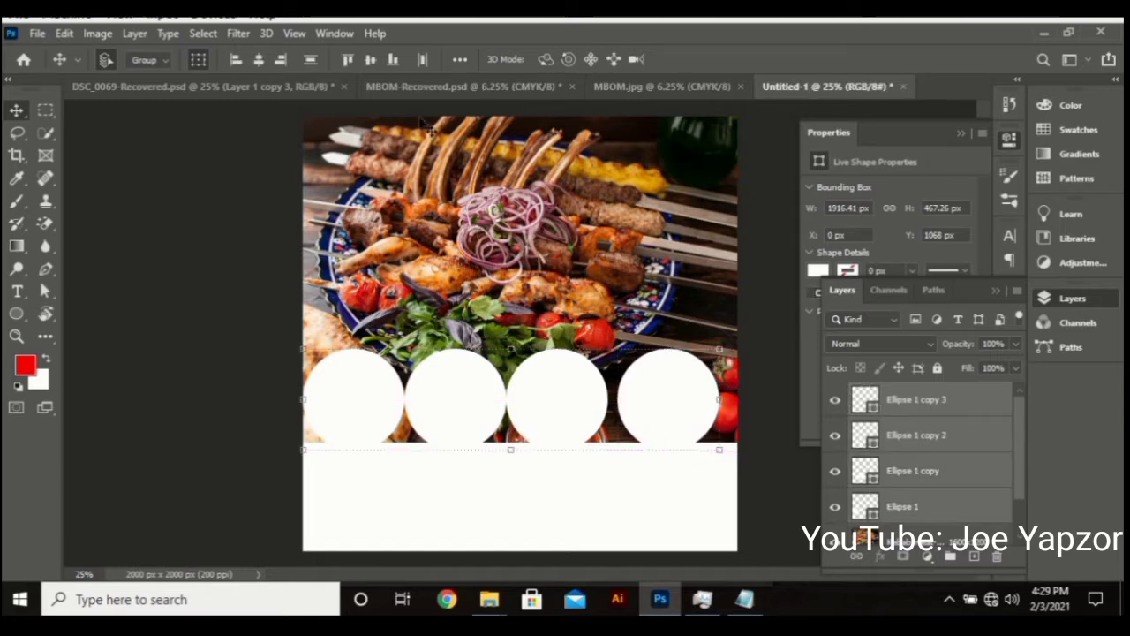
pyautogui.click(423, 60)
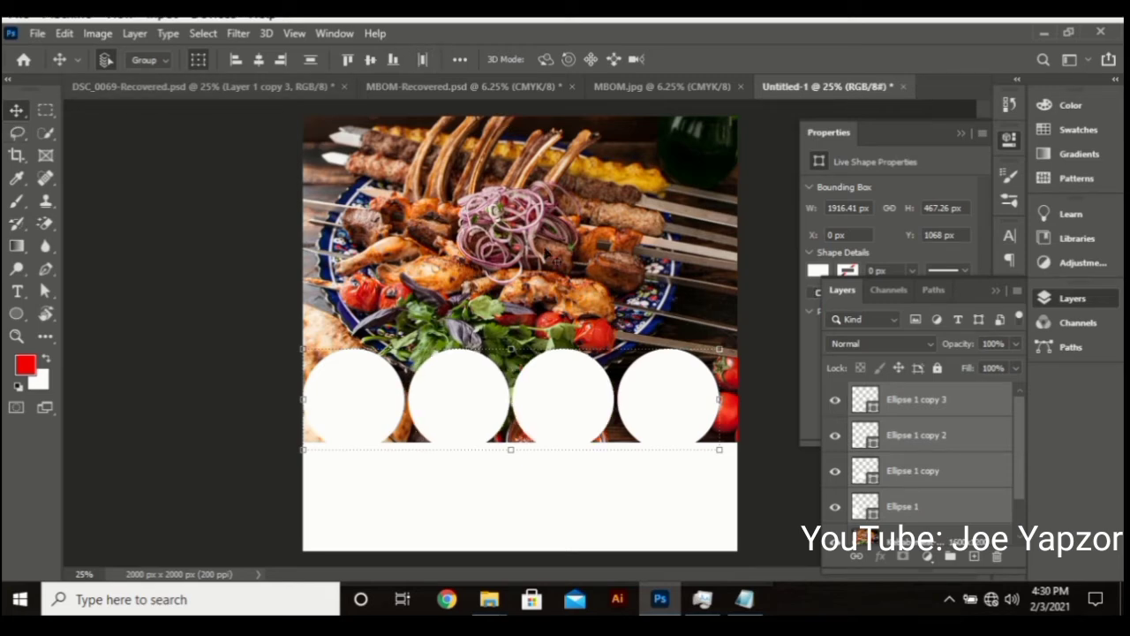
pyautogui.moveTo(720, 453); pyautogui.dragTo(738, 461)
pyautogui.moveTo(703, 428); pyautogui.dragTo(703, 430)
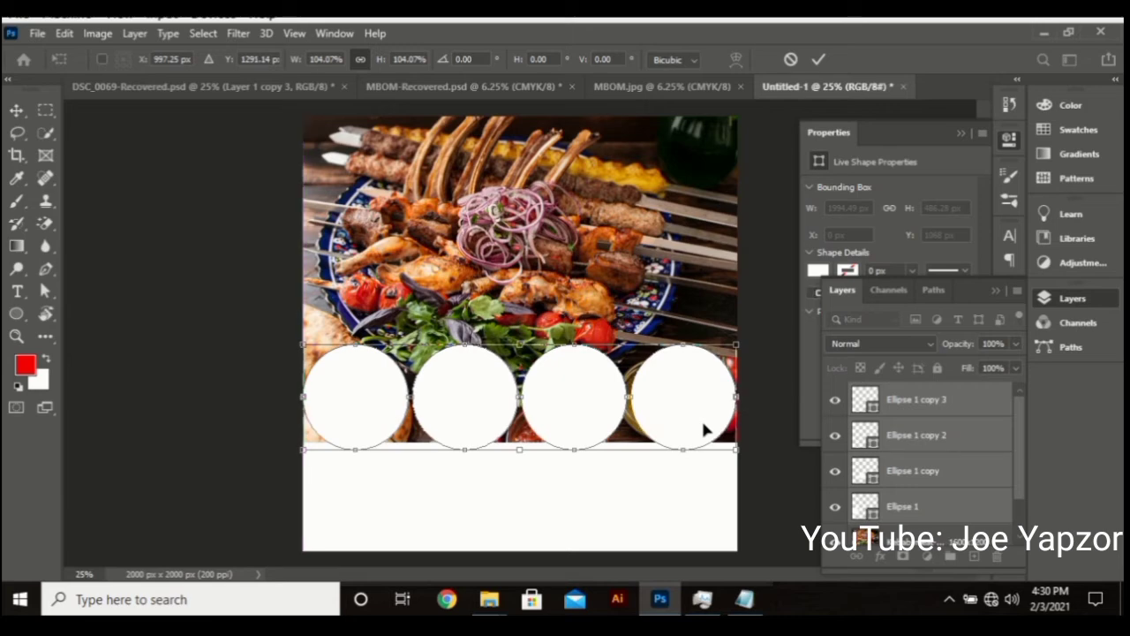
pyautogui.press('Return')
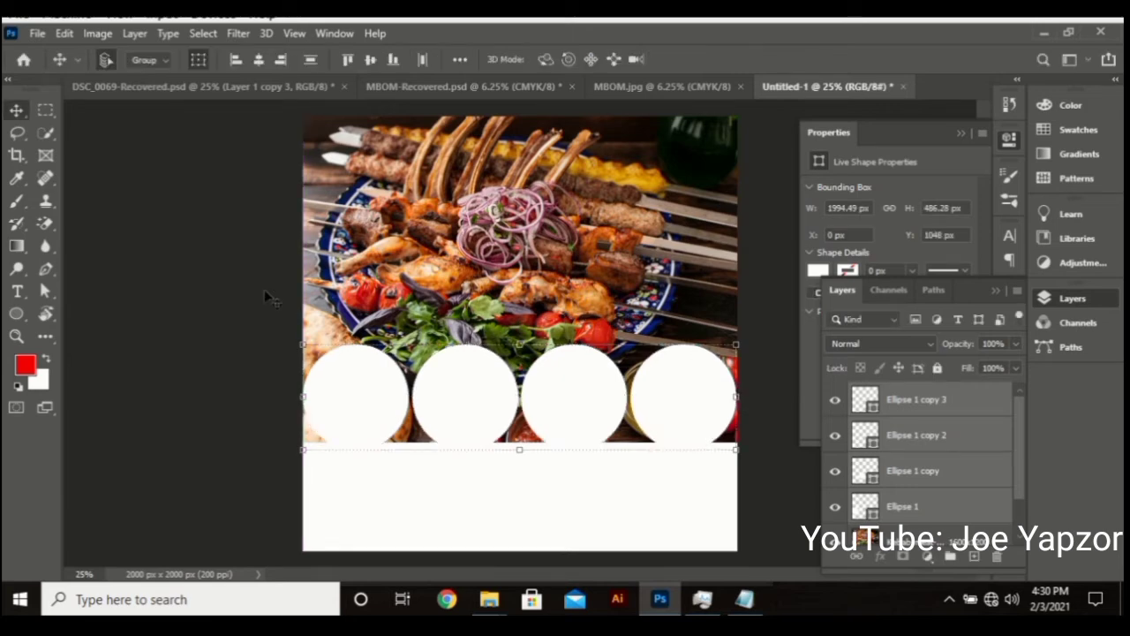
pyautogui.click(254, 291)
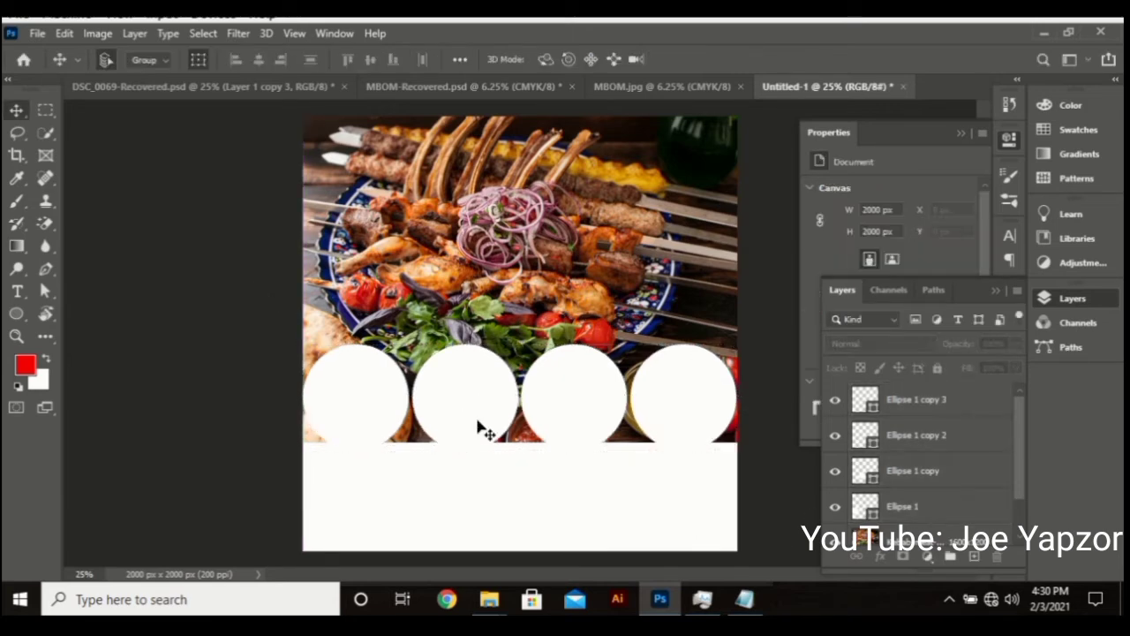
pyautogui.moveTo(25, 314); pyautogui.dragTo(88, 335)
# Draw a #ee00b3 magenta rectangle across the bottom of the flyer above the photo layer
pyautogui.click(88, 315)
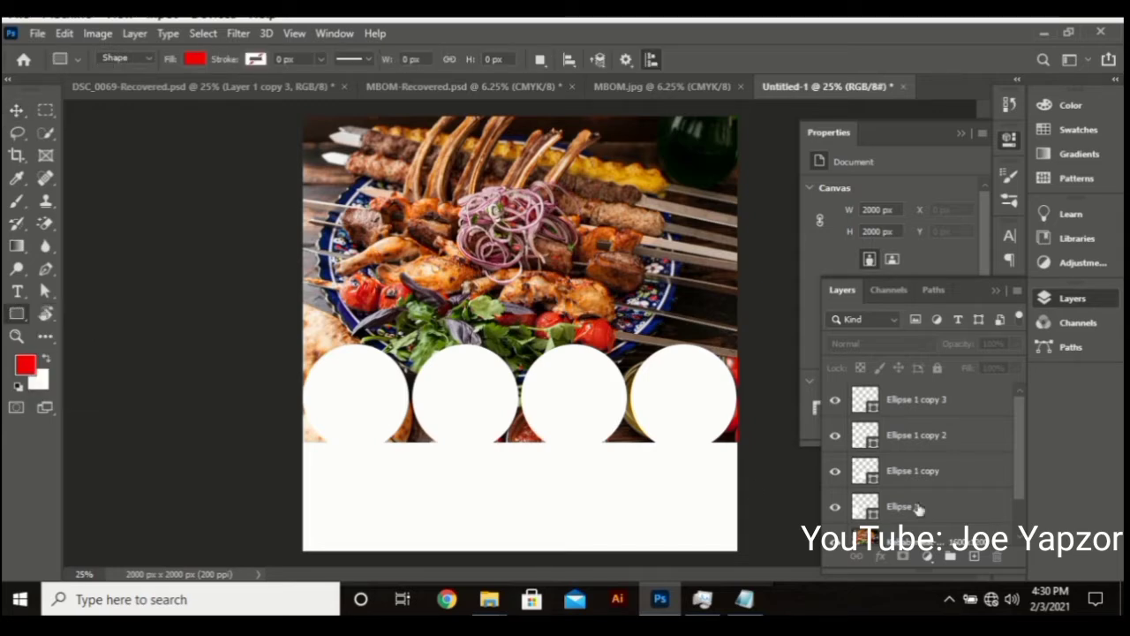
pyautogui.scroll(-1, 925, 510)
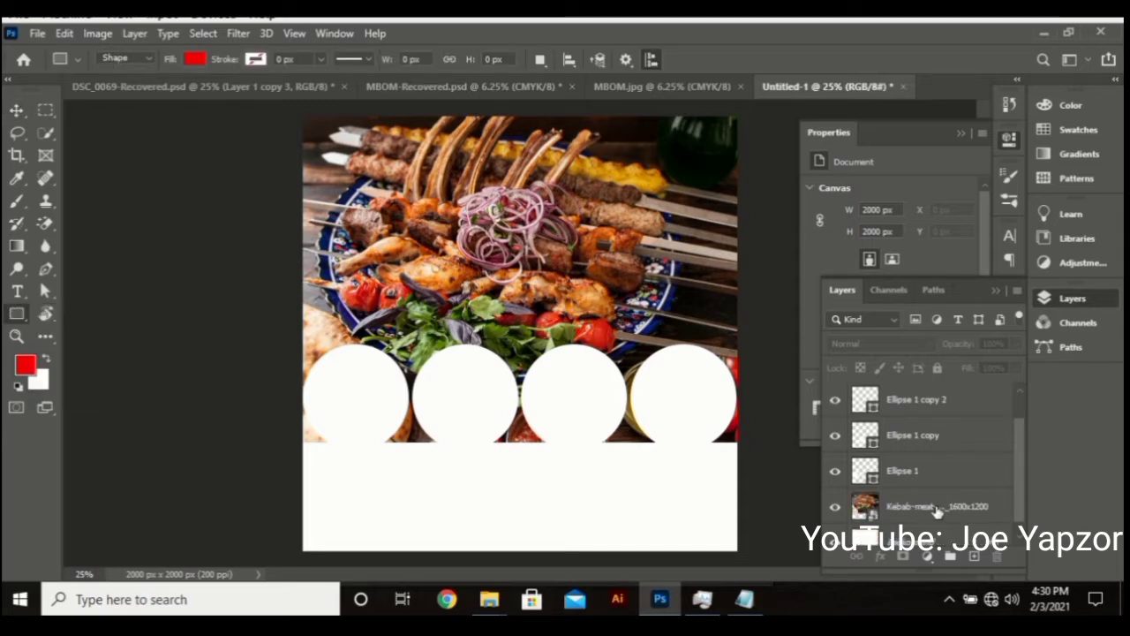
pyautogui.click(934, 510)
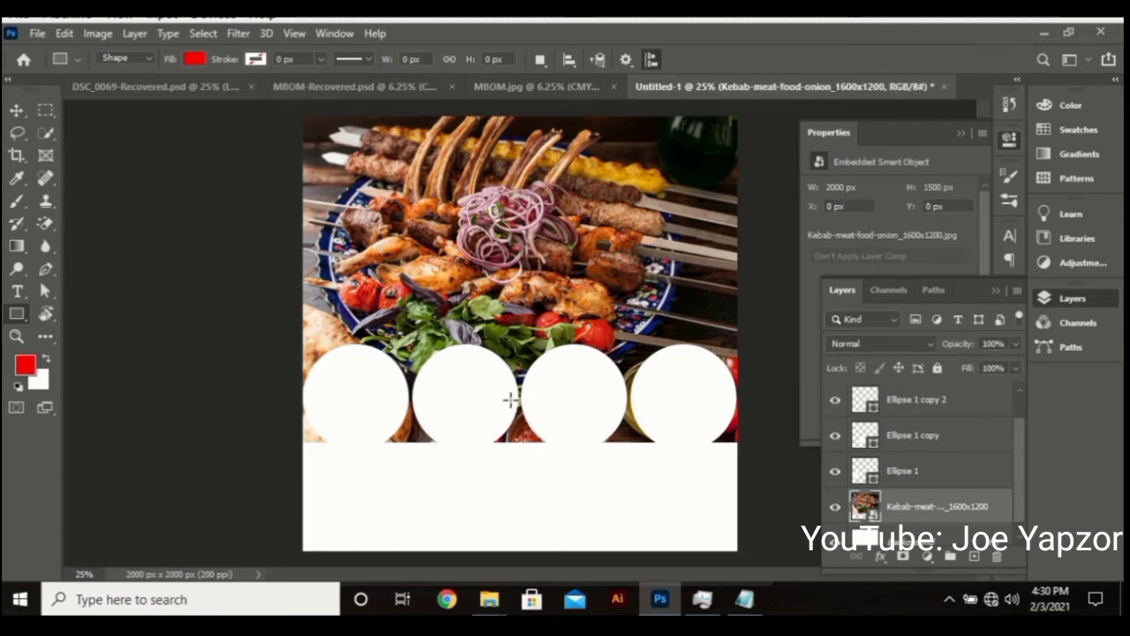
pyautogui.moveTo(296, 414); pyautogui.dragTo(746, 548)
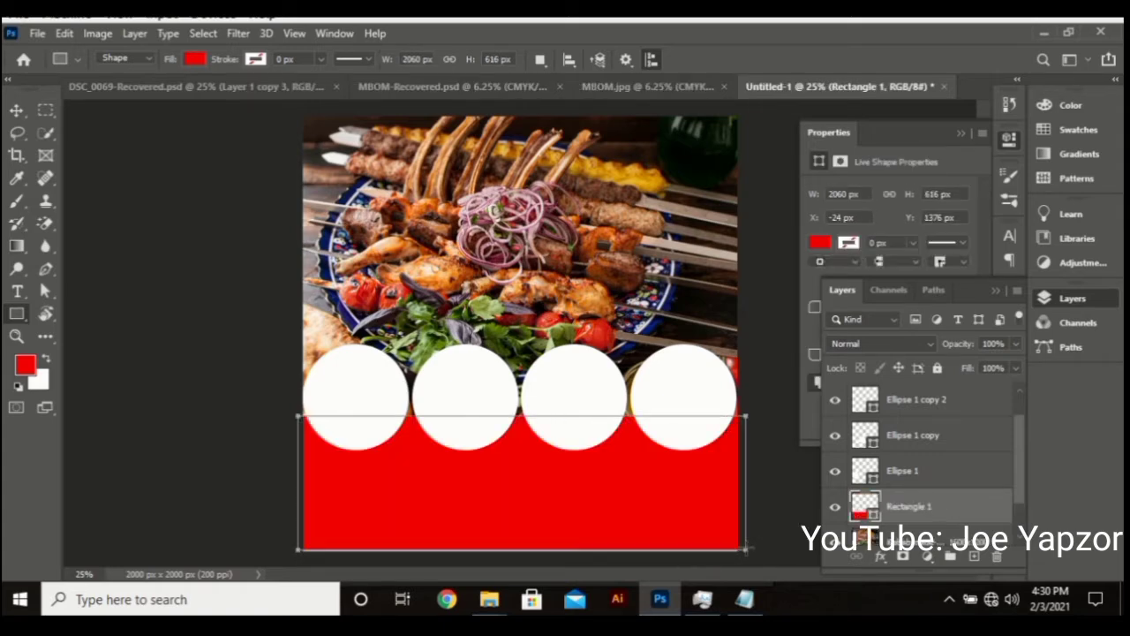
pyautogui.click(820, 245)
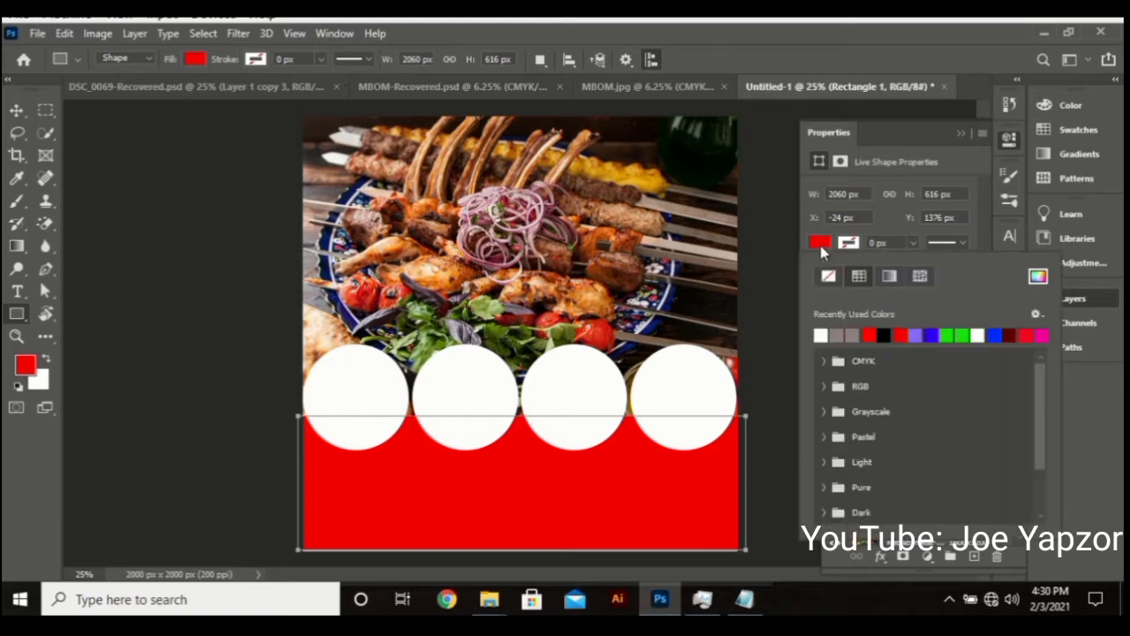
pyautogui.click(1038, 276)
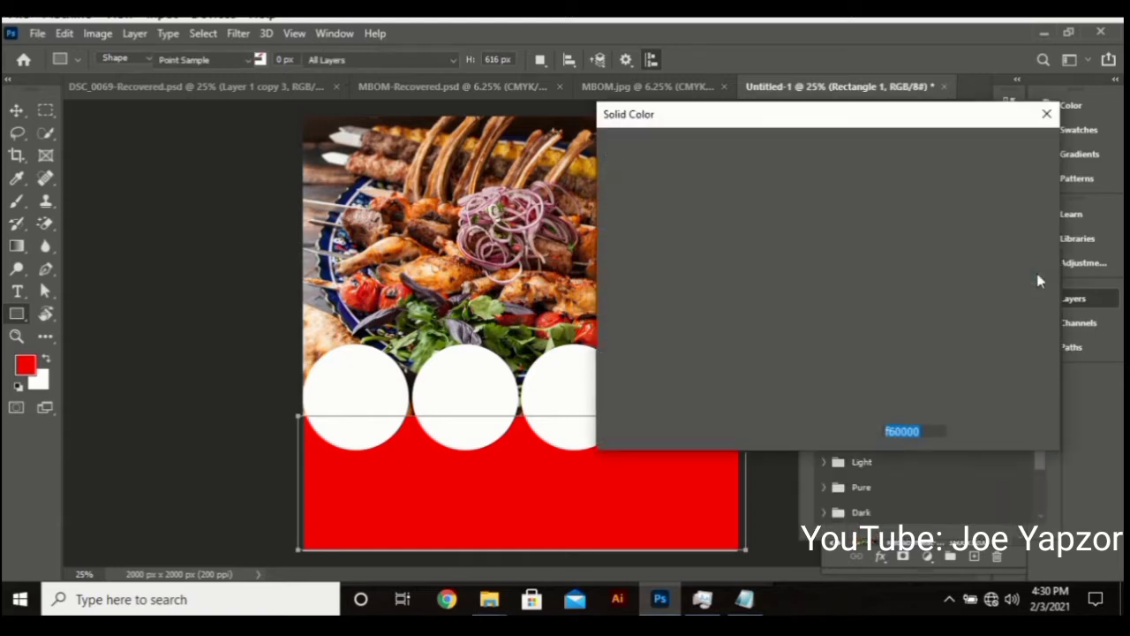
pyautogui.click(825, 199)
pyautogui.click(851, 183)
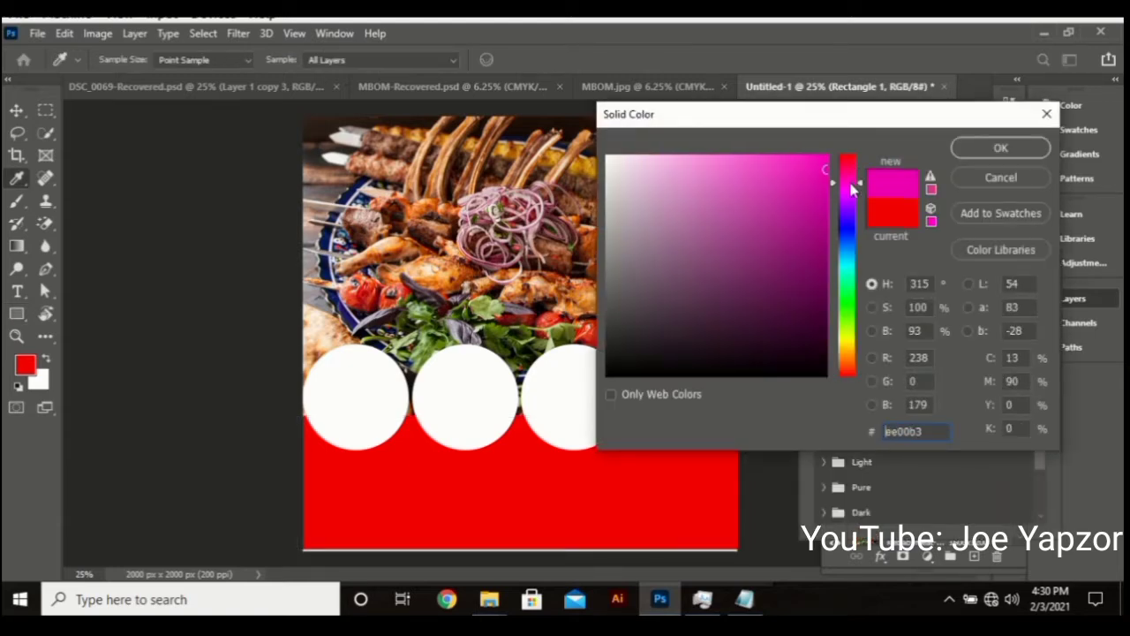
pyautogui.click(1001, 152)
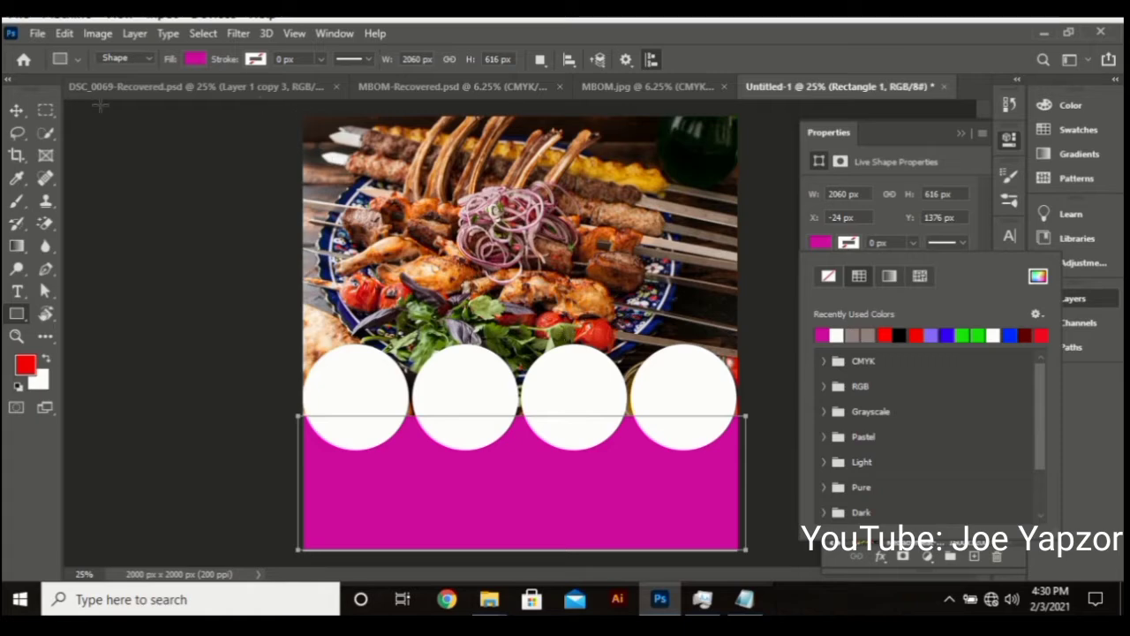
# Stretch the magenta panel upward so its top edge sits behind the circles
pyautogui.click(17, 110)
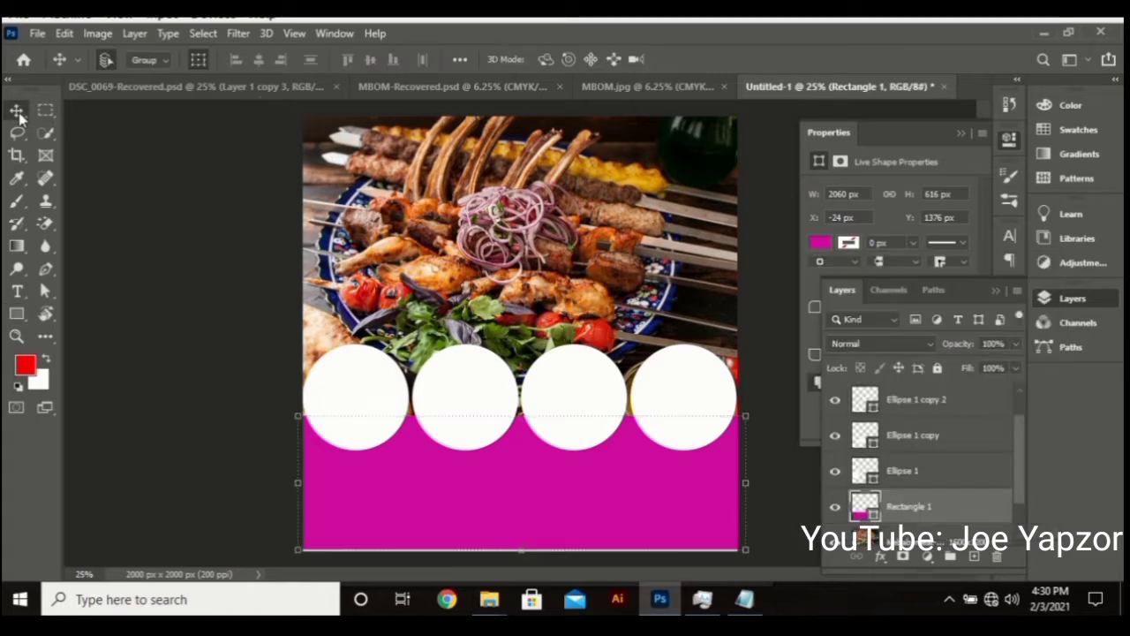
pyautogui.click(198, 275)
pyautogui.moveTo(596, 508); pyautogui.dragTo(594, 521)
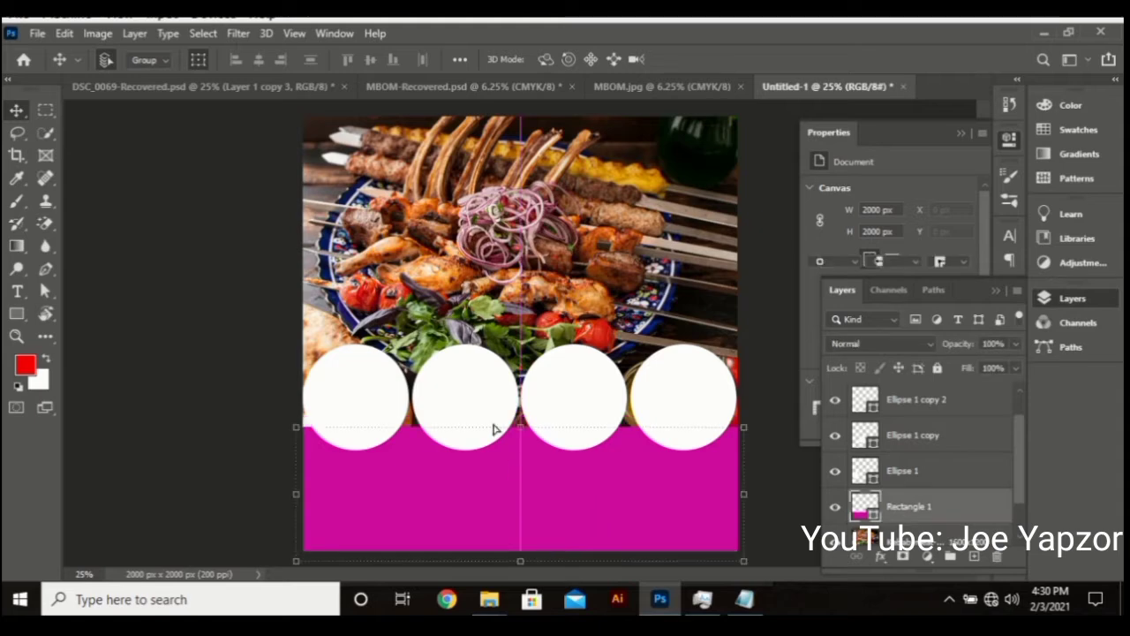
pyautogui.moveTo(521, 426); pyautogui.dragTo(527, 399)
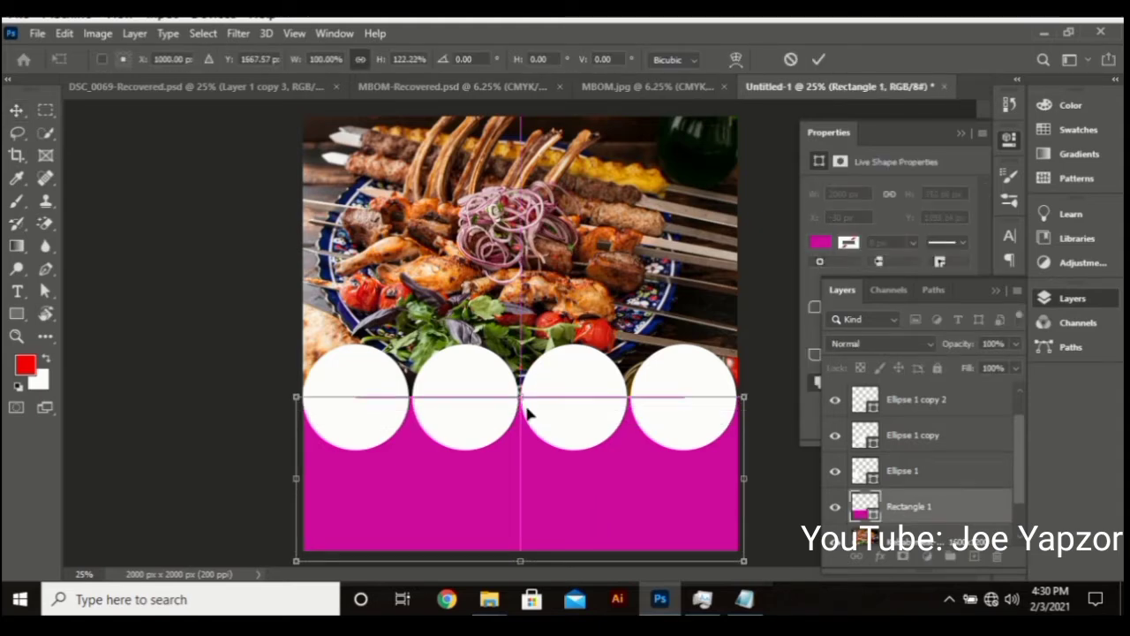
pyautogui.press('Return')
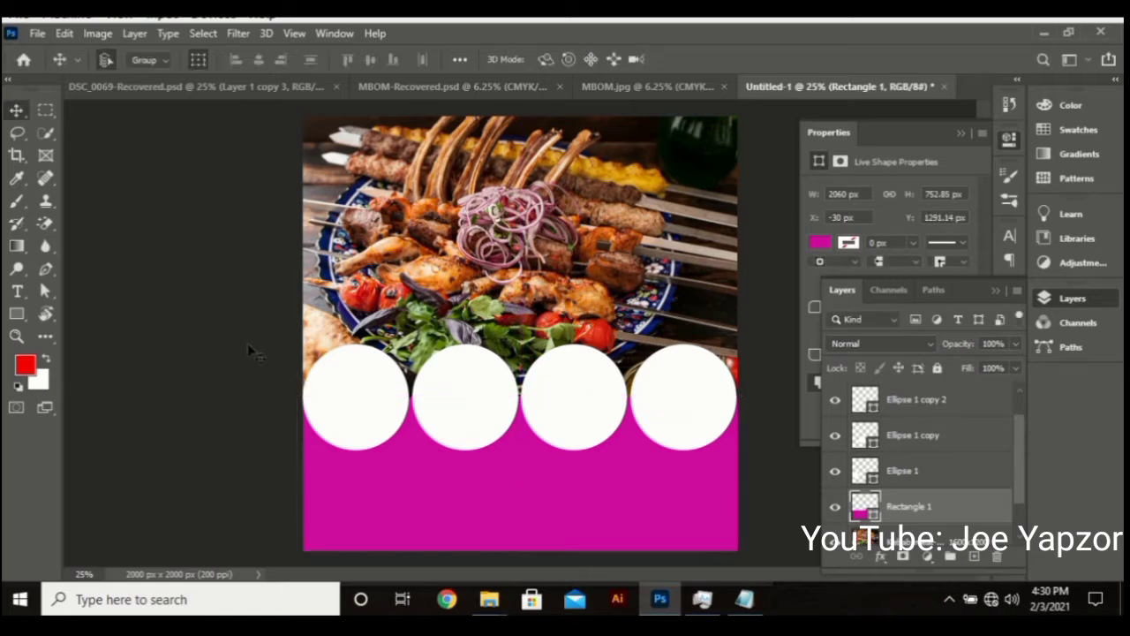
pyautogui.click(250, 351)
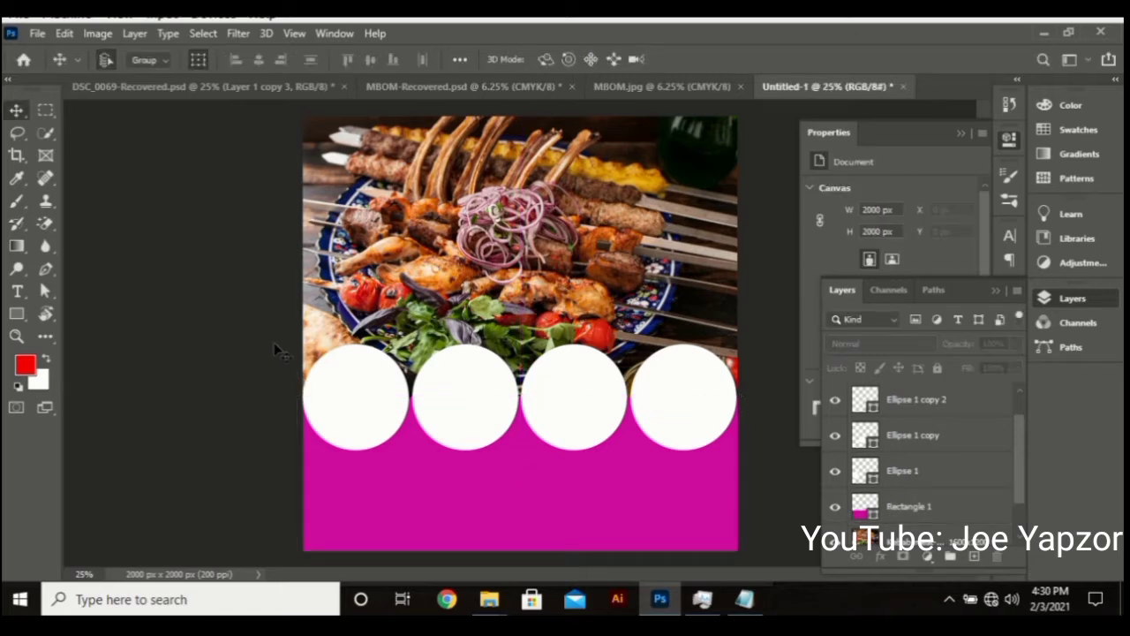
pyautogui.click(370, 405)
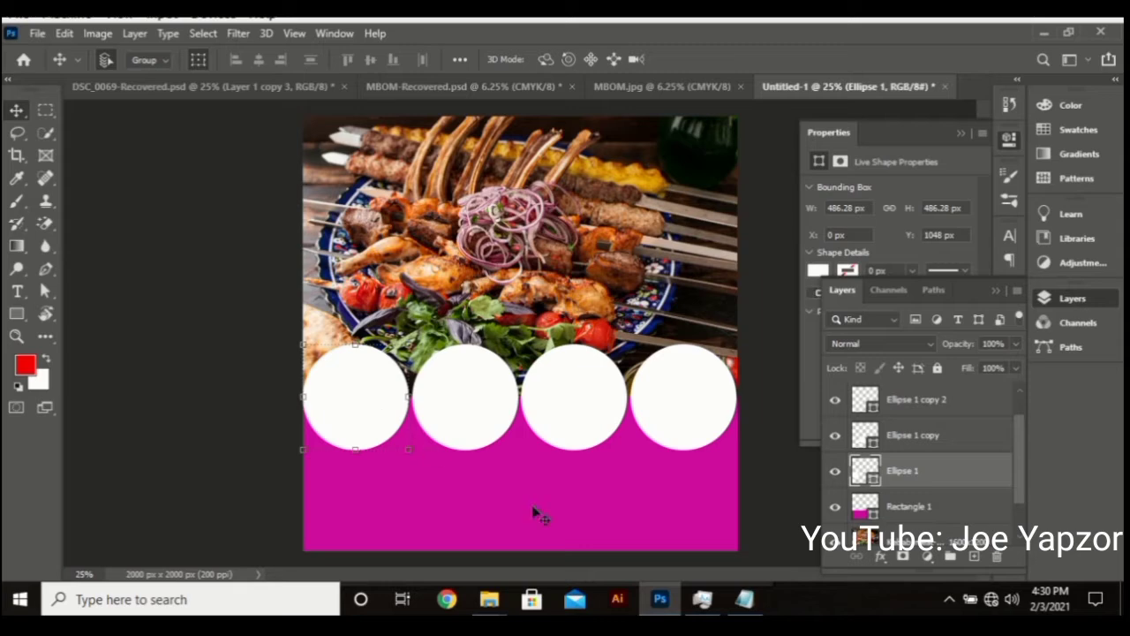
pyautogui.moveTo(497, 599)
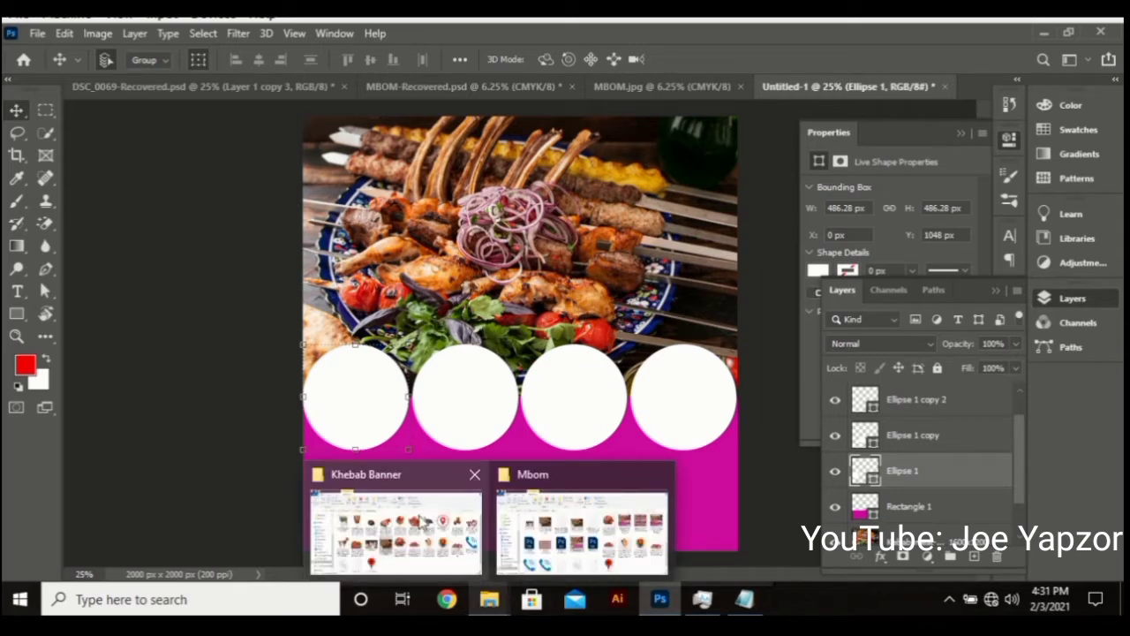
# Drag the ham-sausage picture from the Khebab Banner folder into the flyer
pyautogui.click(423, 521)
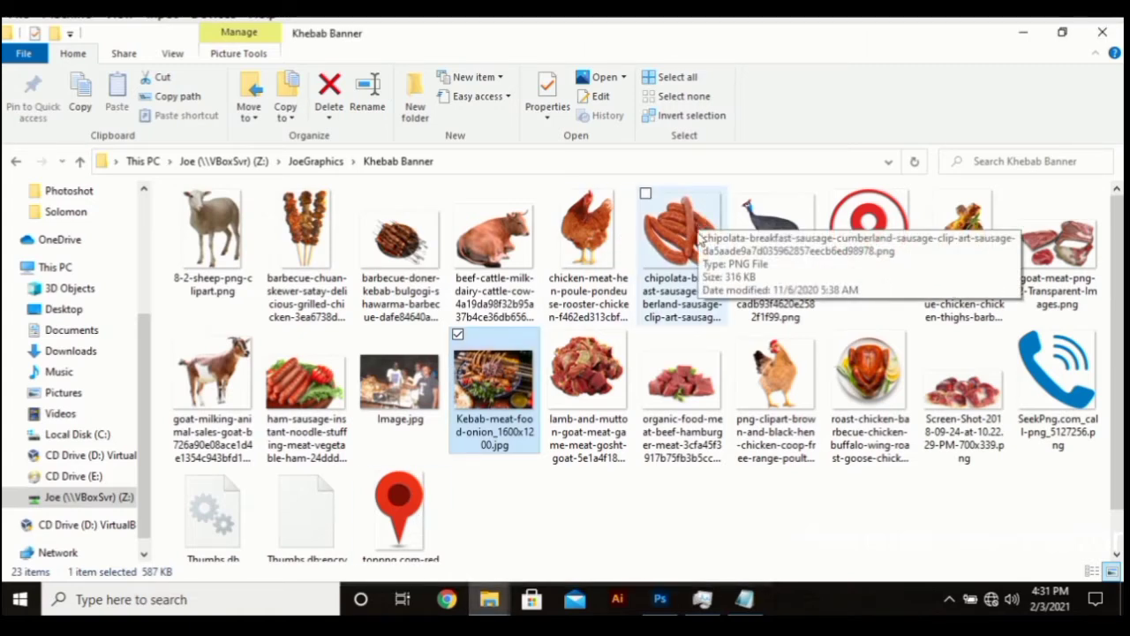
pyautogui.click(341, 388)
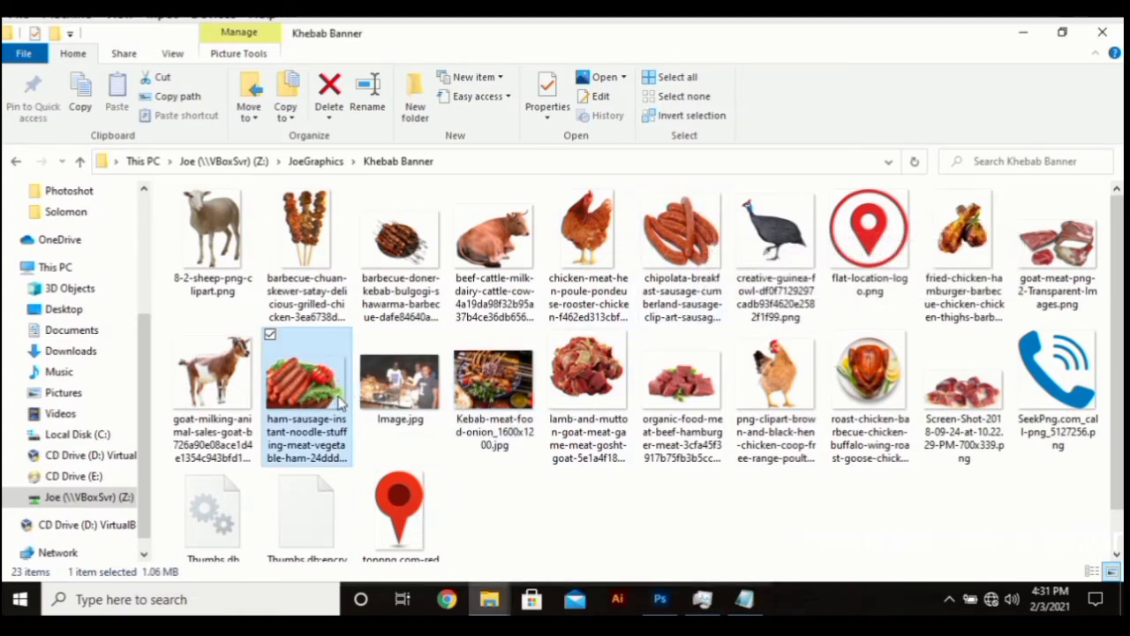
pyautogui.moveTo(341, 401); pyautogui.dragTo(371, 404)
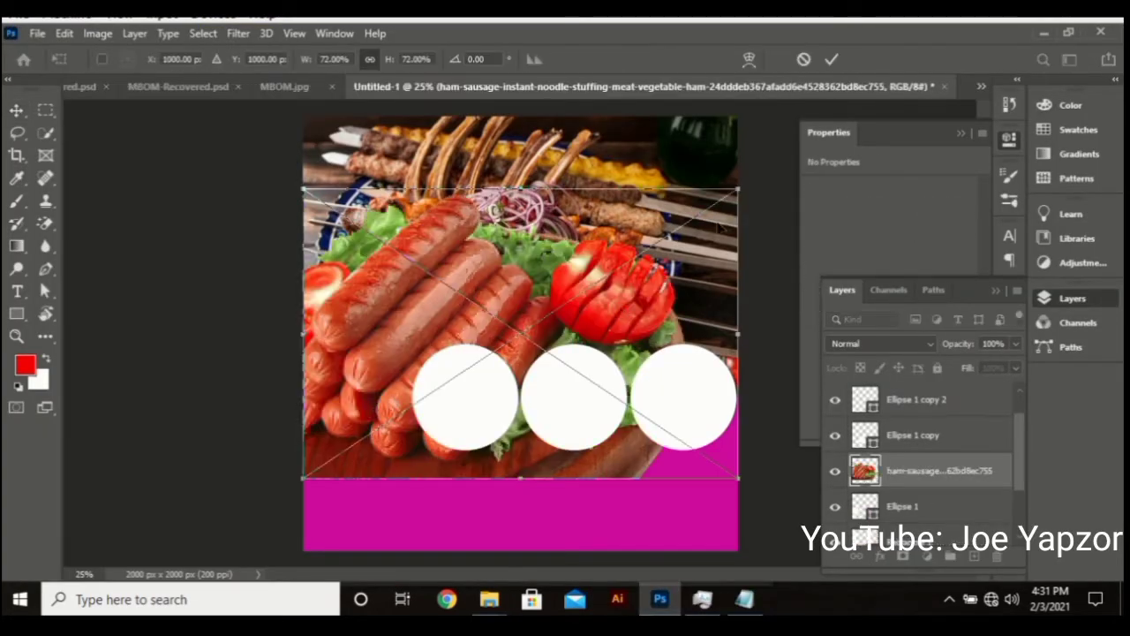
# Scale the ham-sausage photo onto the first circle and clip it to that circle as a clipping mask
pyautogui.moveTo(739, 188); pyautogui.dragTo(408, 352)
pyautogui.press('Return')
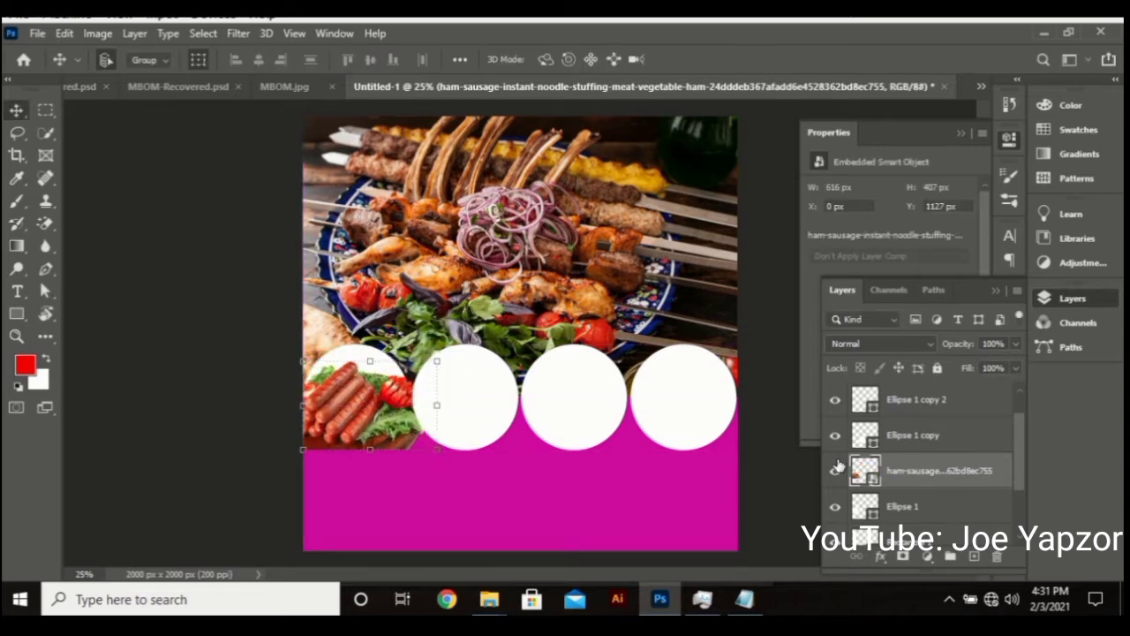
pyautogui.rightClick(961, 474)
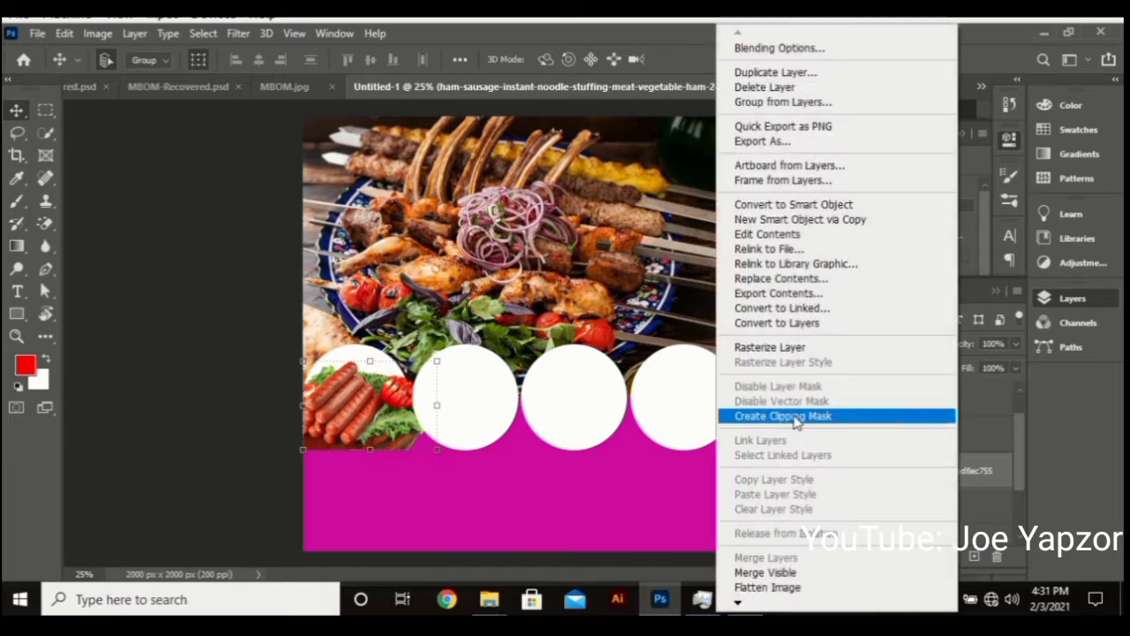
pyautogui.click(793, 416)
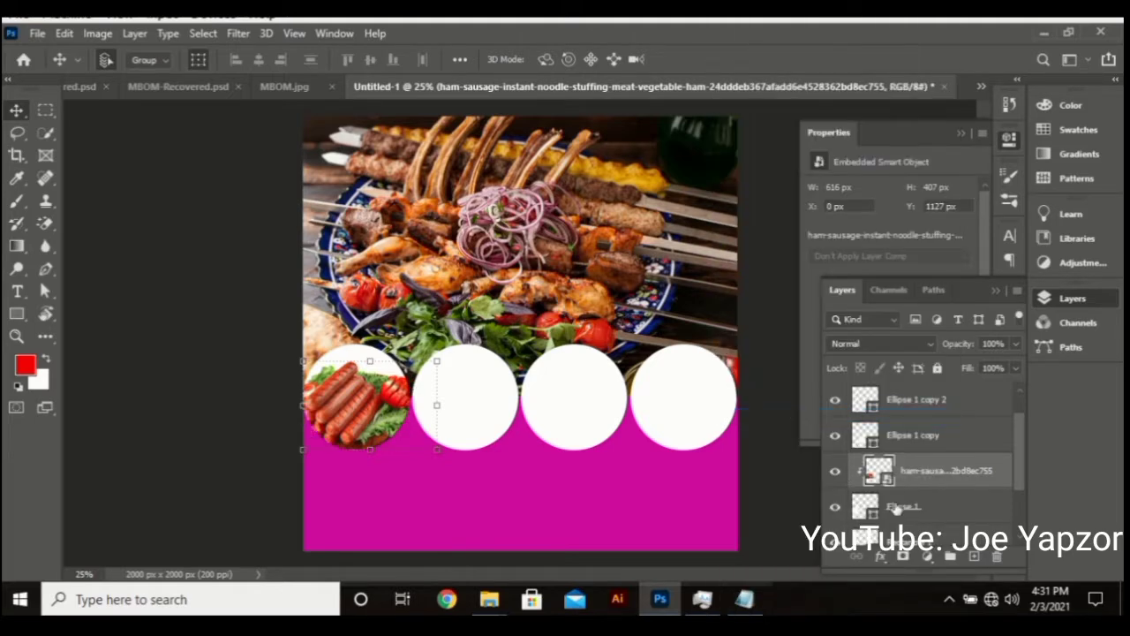
pyautogui.scroll(-1, 896, 510)
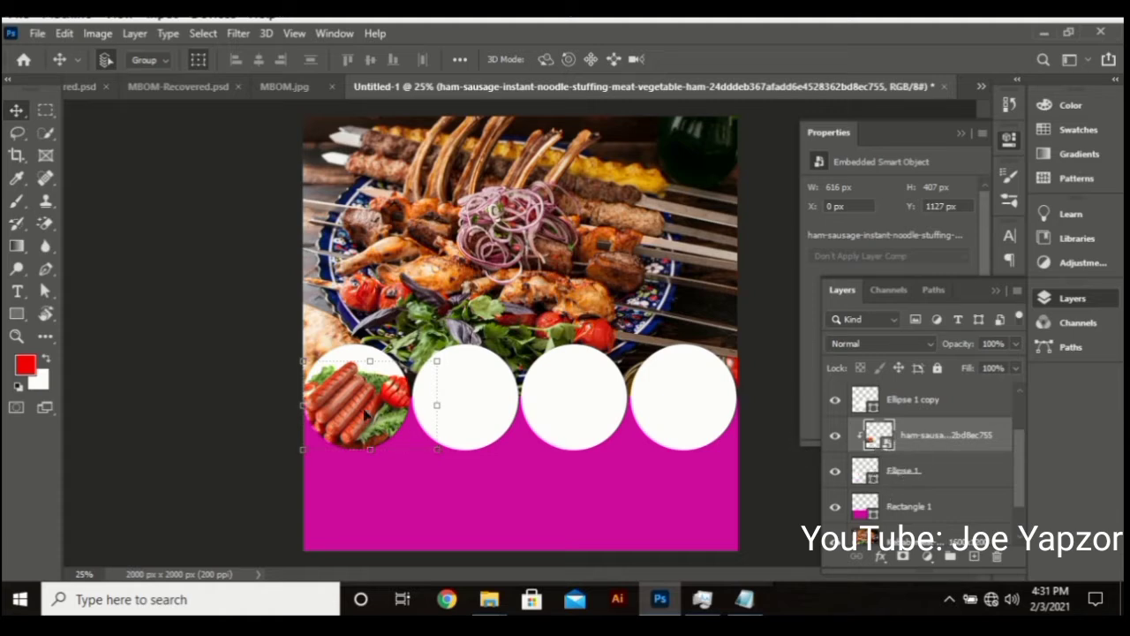
pyautogui.moveTo(364, 409); pyautogui.dragTo(370, 412)
pyautogui.click(477, 402)
pyautogui.moveTo(509, 601)
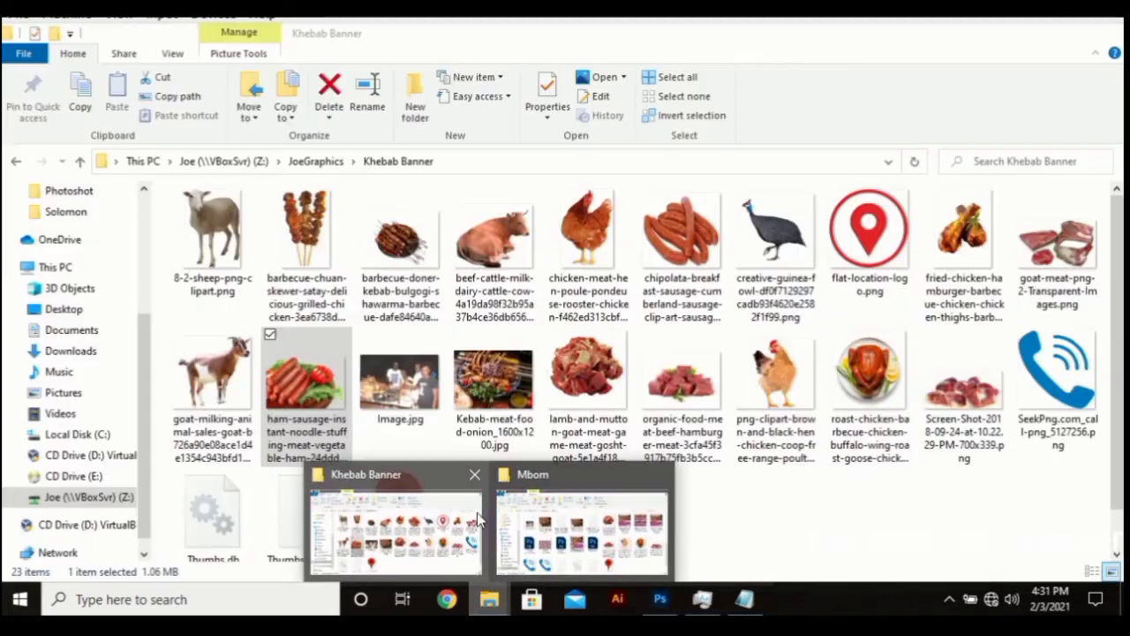
# Drag the roast-chicken picture into the flyer and scale it to about 25.55% over the second circle
pyautogui.click(395, 529)
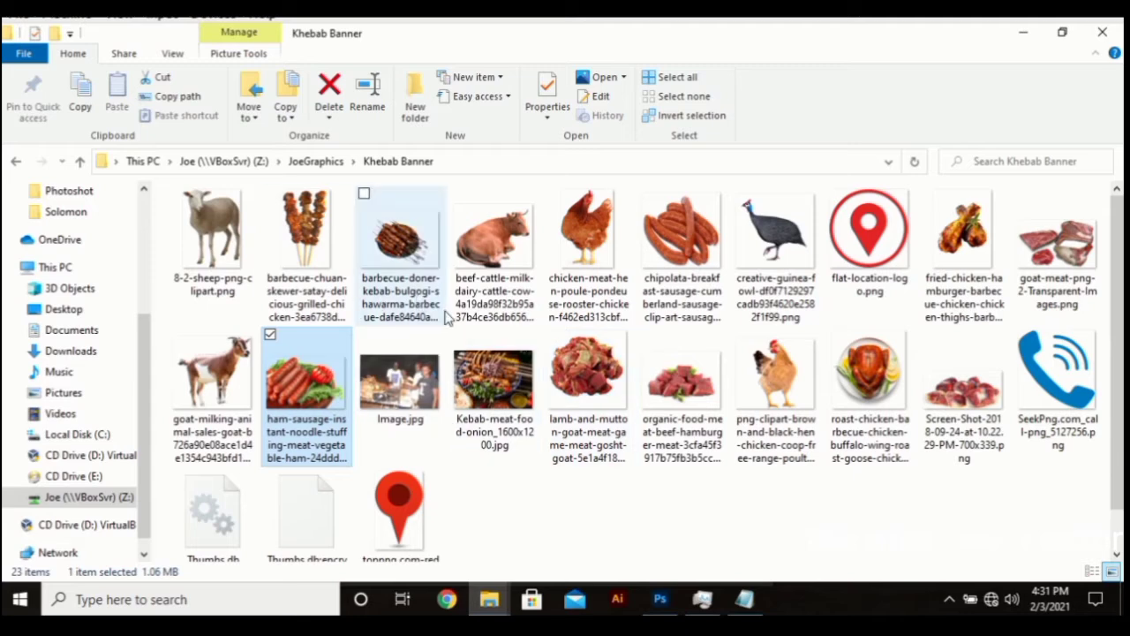
pyautogui.scroll(-1, 441, 406)
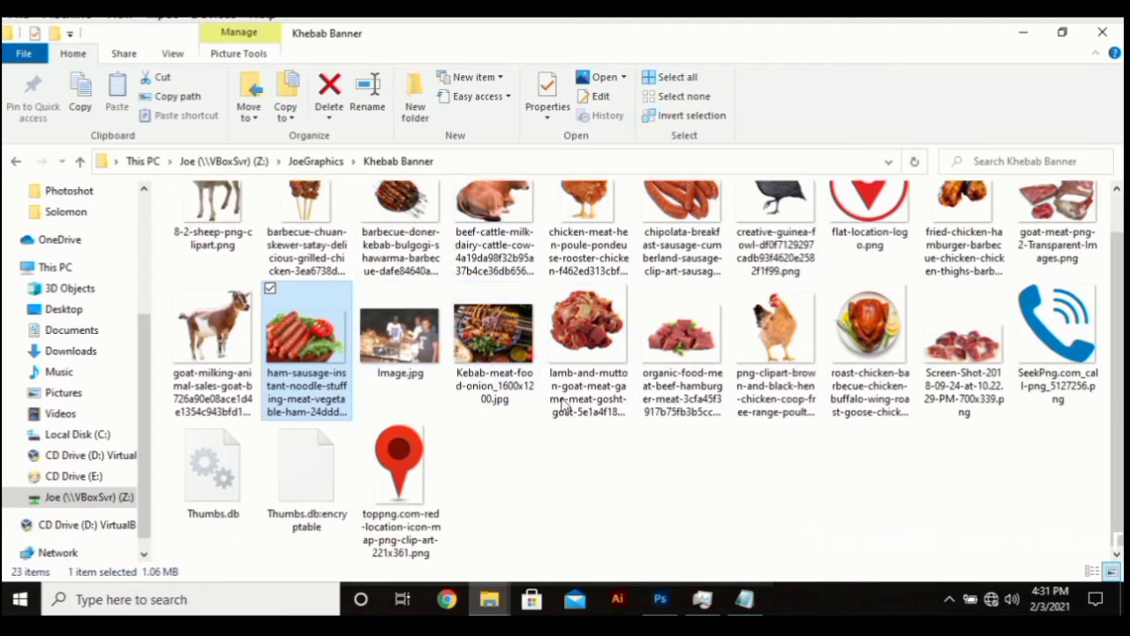
pyautogui.click(869, 358)
pyautogui.moveTo(869, 362); pyautogui.dragTo(469, 404)
pyautogui.moveTo(726, 110); pyautogui.dragTo(519, 340)
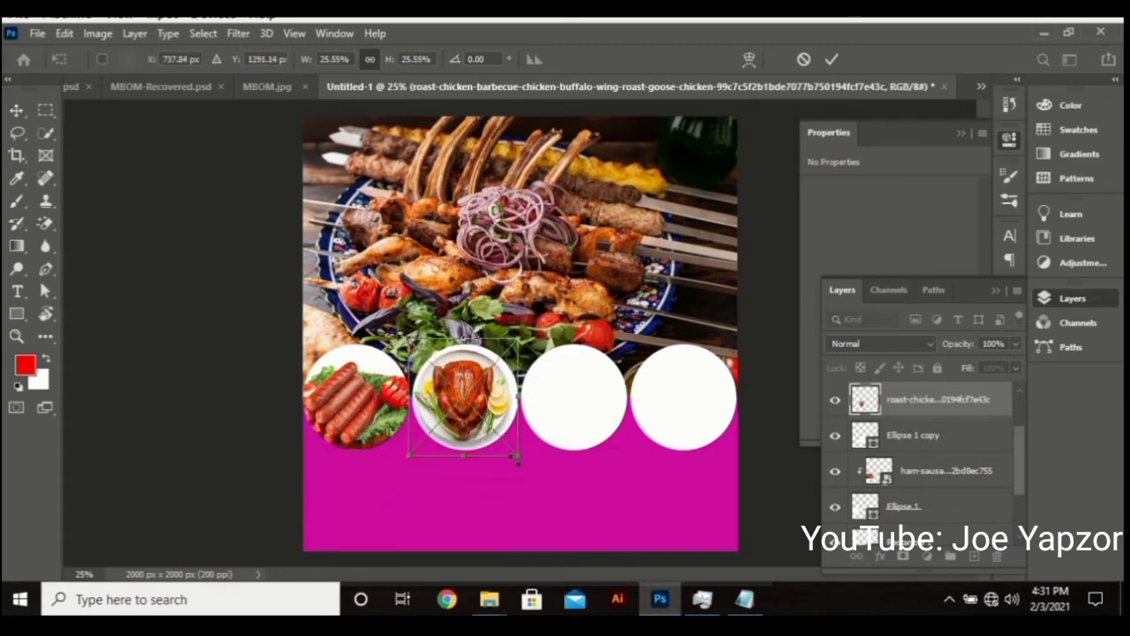
# Fine-tune the roast chicken's size and position over the second circle and align them
pyautogui.moveTo(517, 457); pyautogui.dragTo(529, 467)
pyautogui.moveTo(502, 414); pyautogui.dragTo(495, 408)
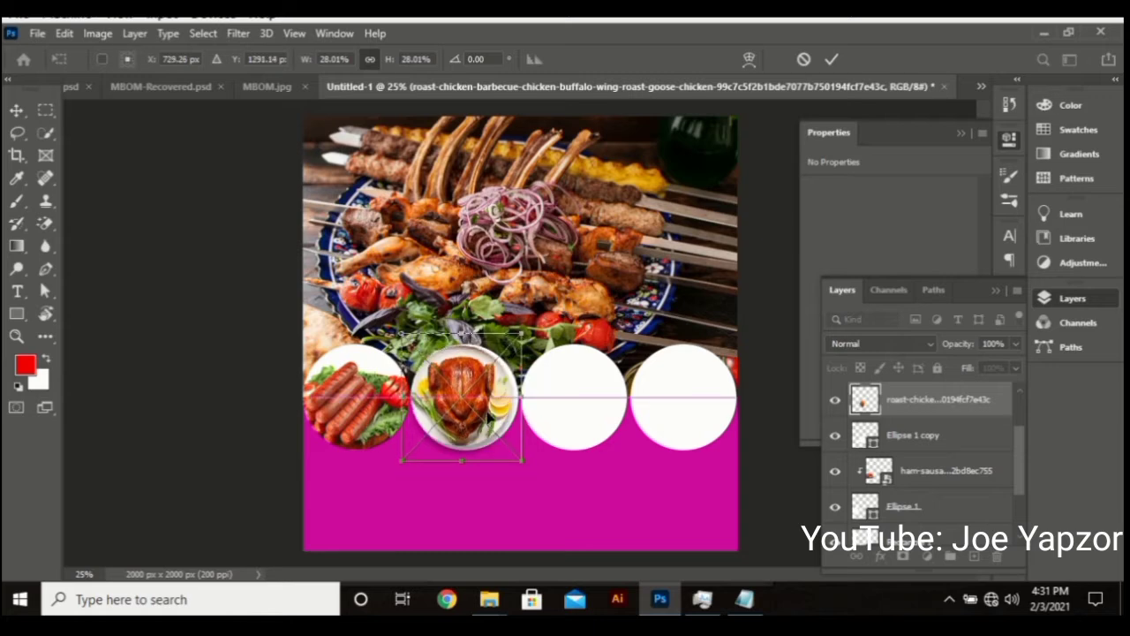
pyautogui.moveTo(524, 464); pyautogui.dragTo(527, 465)
pyautogui.moveTo(491, 409); pyautogui.dragTo(494, 409)
pyautogui.press('Return')
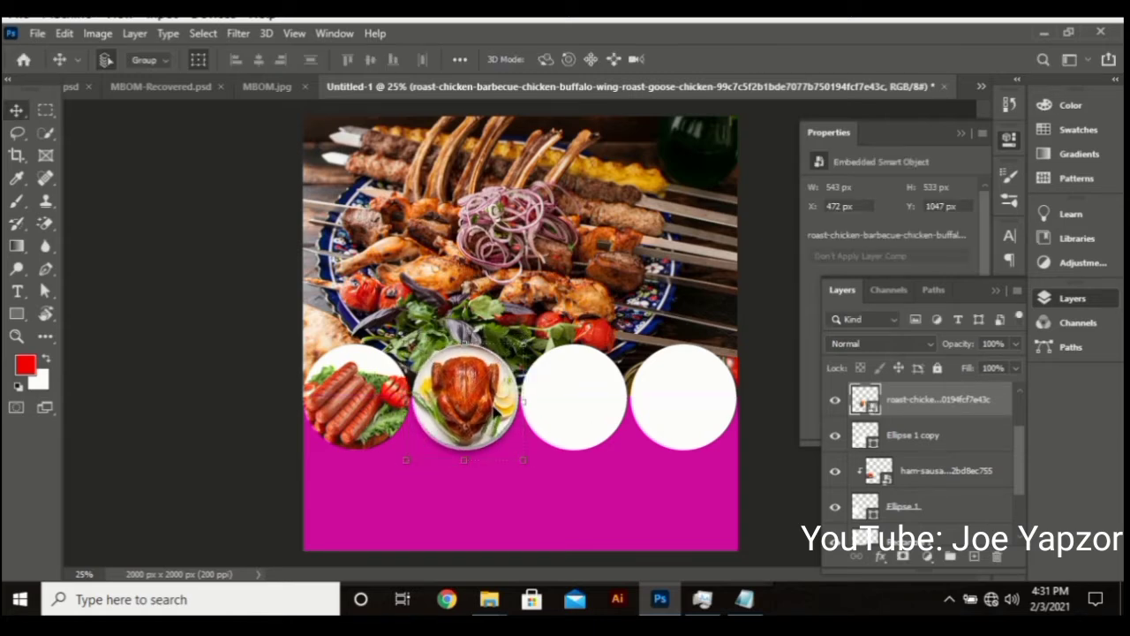
pyautogui.click(918, 435)
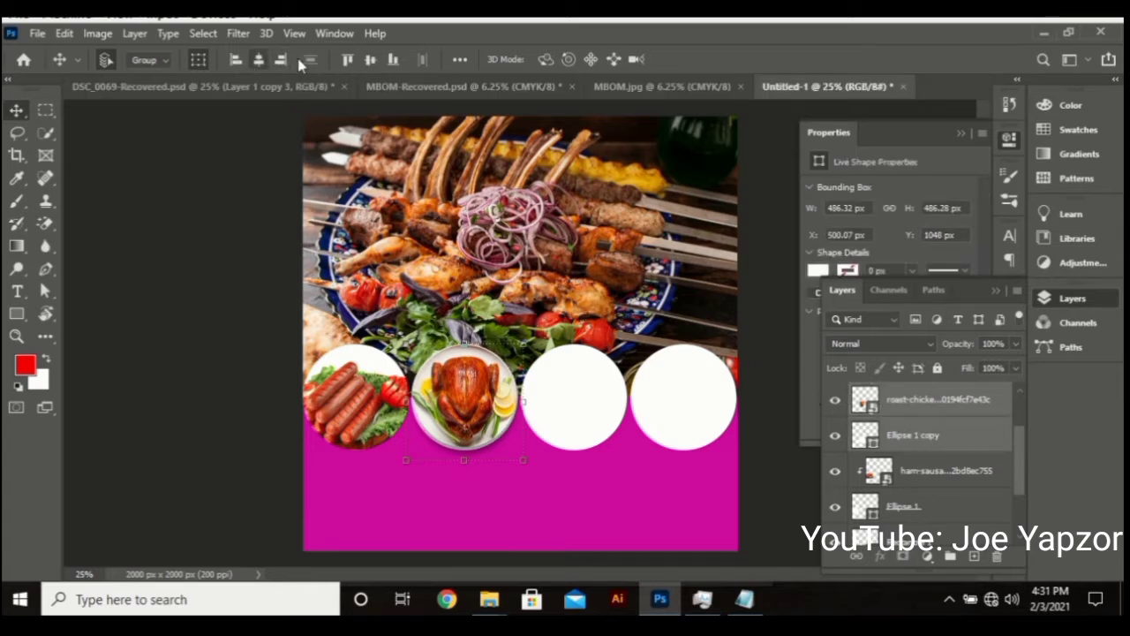
pyautogui.click(374, 59)
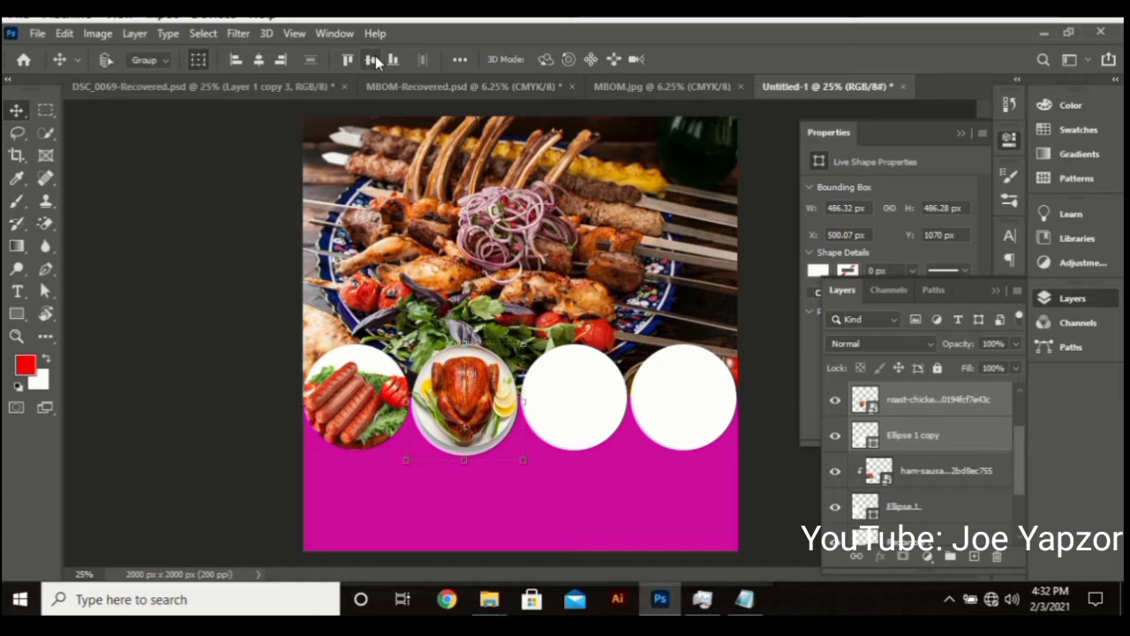
# Clip the roast chicken layer into the second circle and nudge it to centre it
pyautogui.rightClick(931, 401)
pyautogui.click(953, 404)
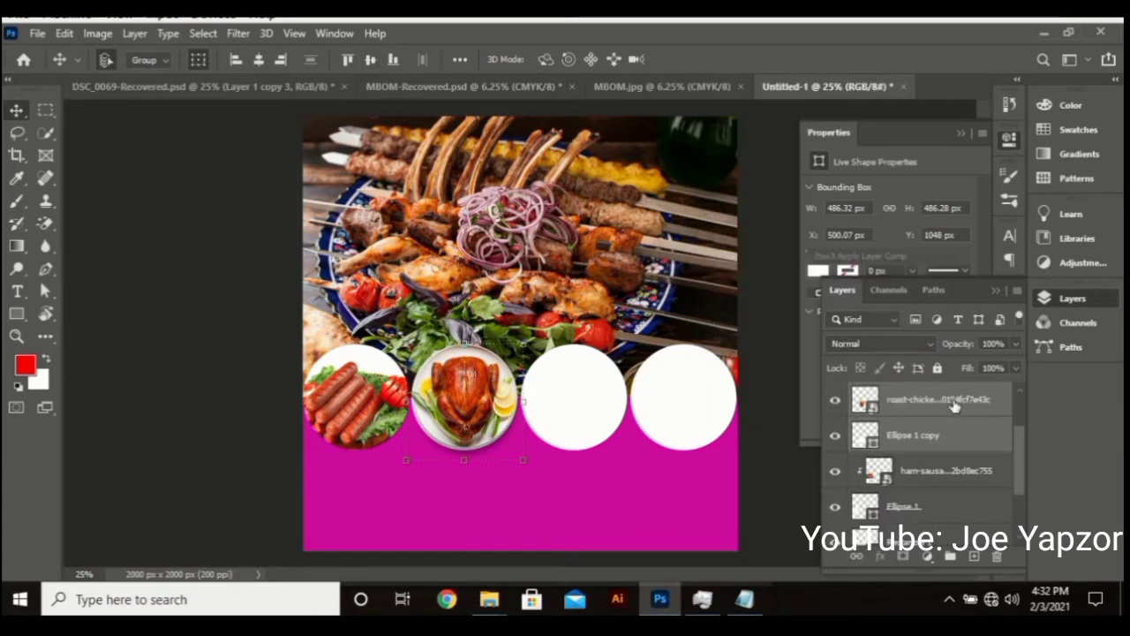
pyautogui.click(953, 405)
pyautogui.rightClick(954, 404)
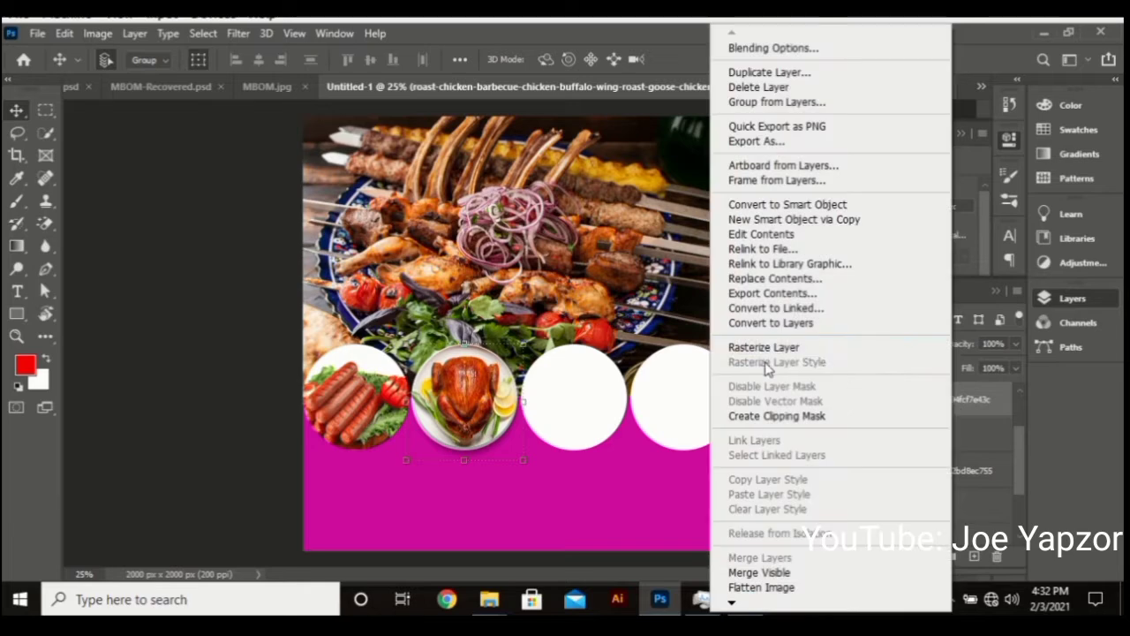
pyautogui.click(781, 416)
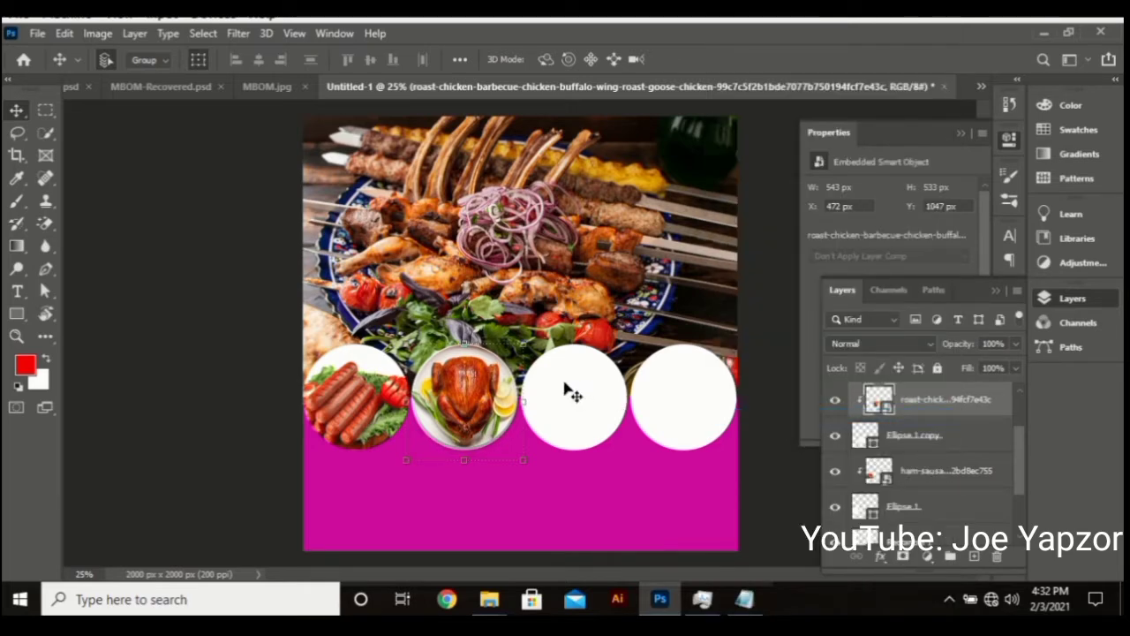
pyautogui.press('Down')
pyautogui.press('Down')
pyautogui.press('Down')
pyautogui.press('Down')
pyautogui.press('Up')
pyautogui.press('Up')
pyautogui.press('Up')
pyautogui.press('Up')
pyautogui.press('Up')
pyautogui.press('Up')
pyautogui.press('Up')
pyautogui.press('Up')
pyautogui.press('Left')
pyautogui.press('Left')
pyautogui.press('Left')
pyautogui.press('Left')
pyautogui.press('Down')
pyautogui.press('Down')
pyautogui.press('Down')
pyautogui.press('Down')
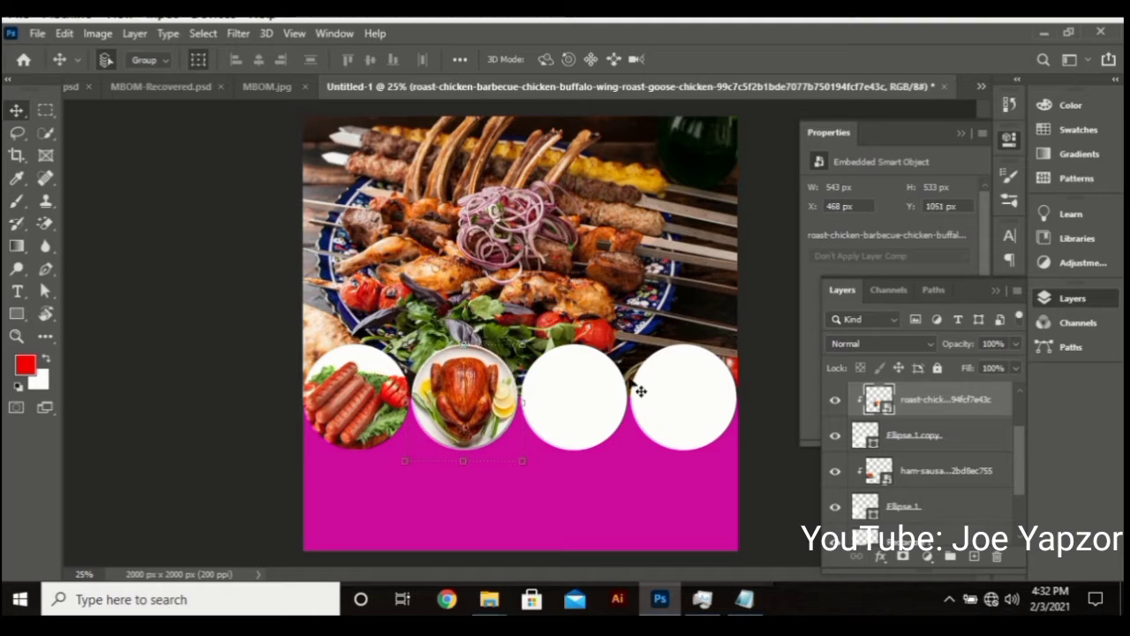
pyautogui.click(574, 397)
# Drag the beef-cattle cow picture from the Khebab Banner folder over to the Photoshop flyer
pyautogui.moveTo(496, 607)
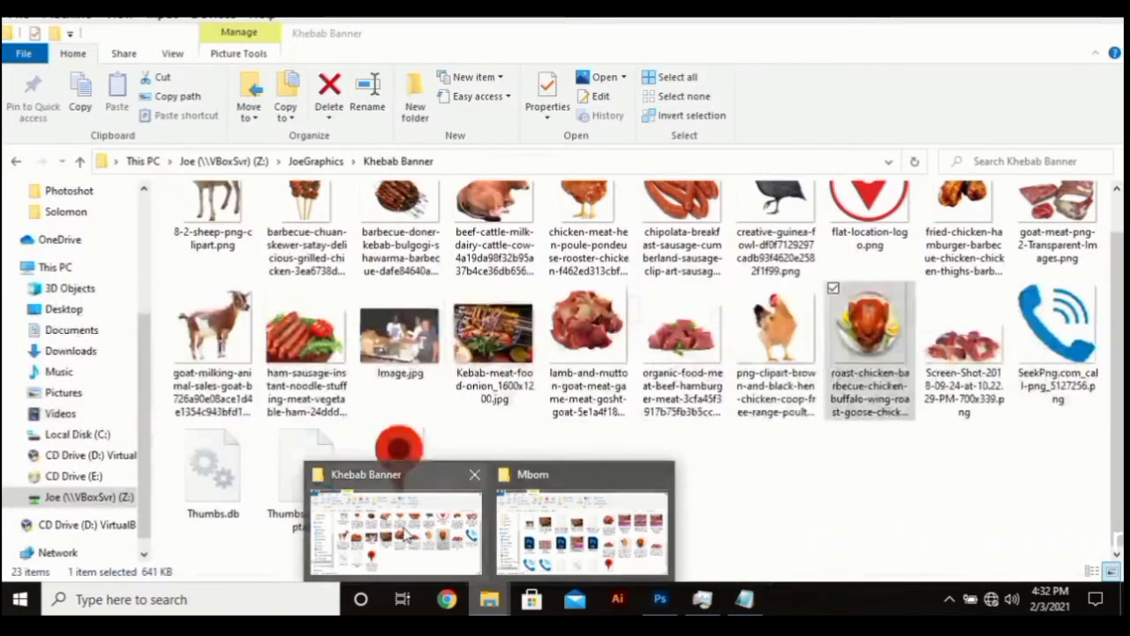
pyautogui.click(408, 536)
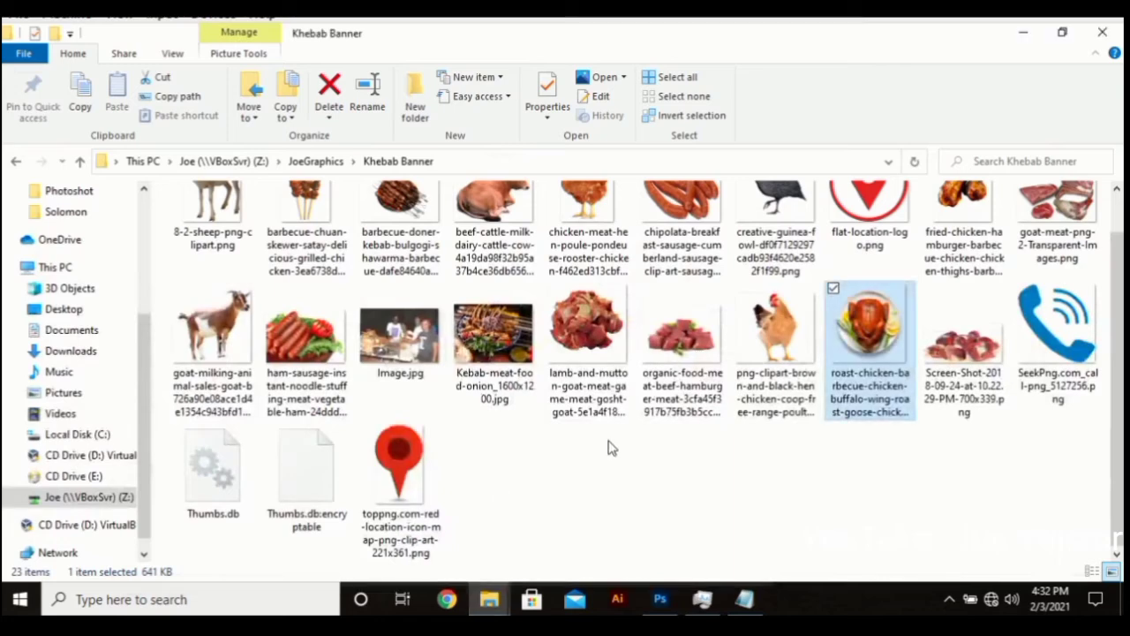
pyautogui.scroll(1, 777, 415)
pyautogui.click(516, 269)
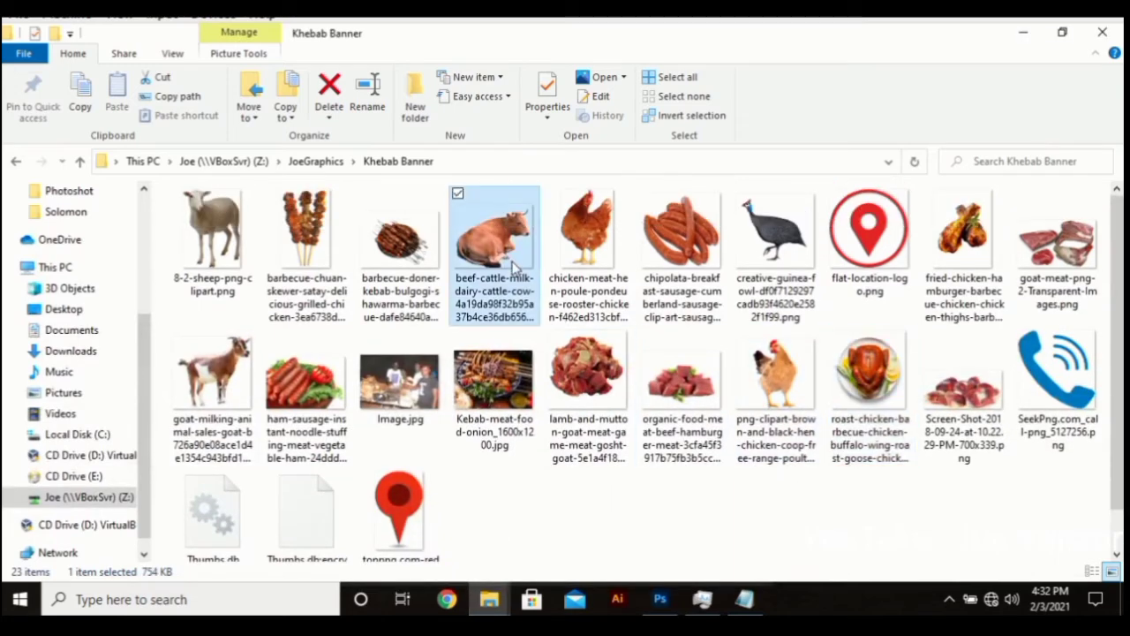
pyautogui.moveTo(517, 269); pyautogui.dragTo(604, 426)
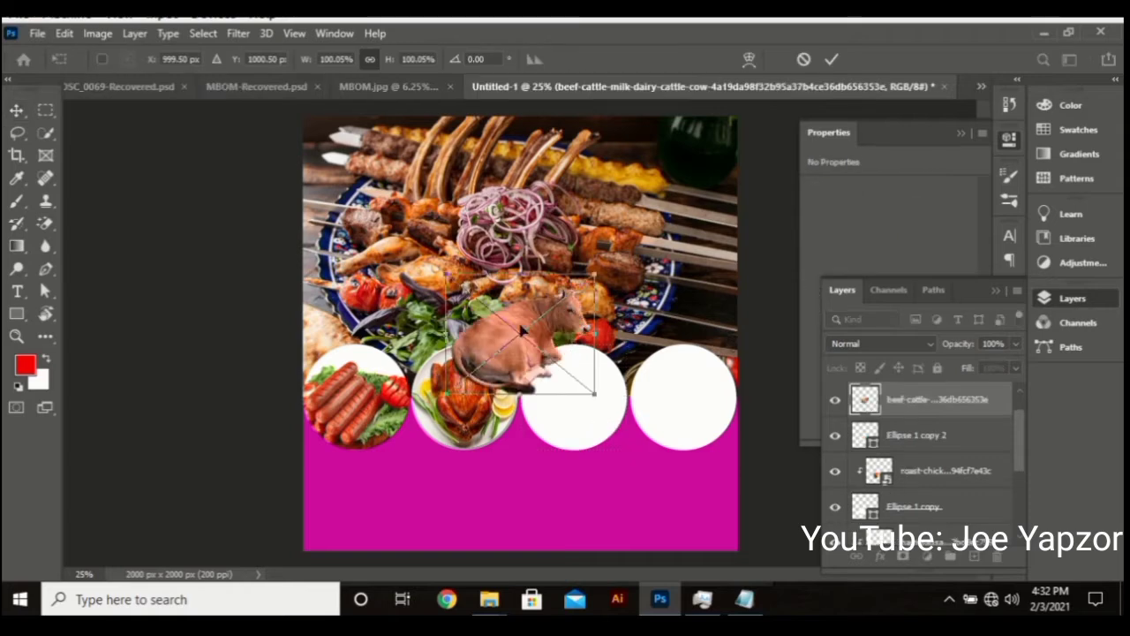
# Place the cow picture on the flyer at about 80% over the third circle
pyautogui.moveTo(547, 353); pyautogui.dragTo(587, 385)
pyautogui.moveTo(648, 311); pyautogui.dragTo(620, 334)
pyautogui.moveTo(566, 380); pyautogui.dragTo(581, 389)
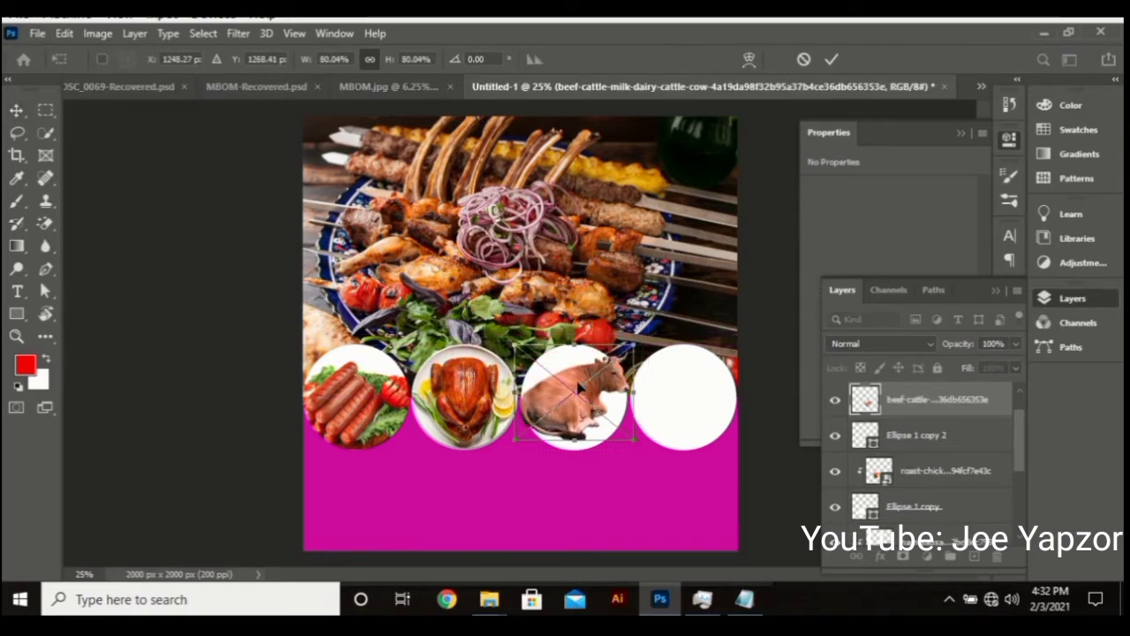
pyautogui.press('Return')
# Shrink the cow to fit the third circle and clip it inside with Create Clipping Mask
pyautogui.press('ctrl')
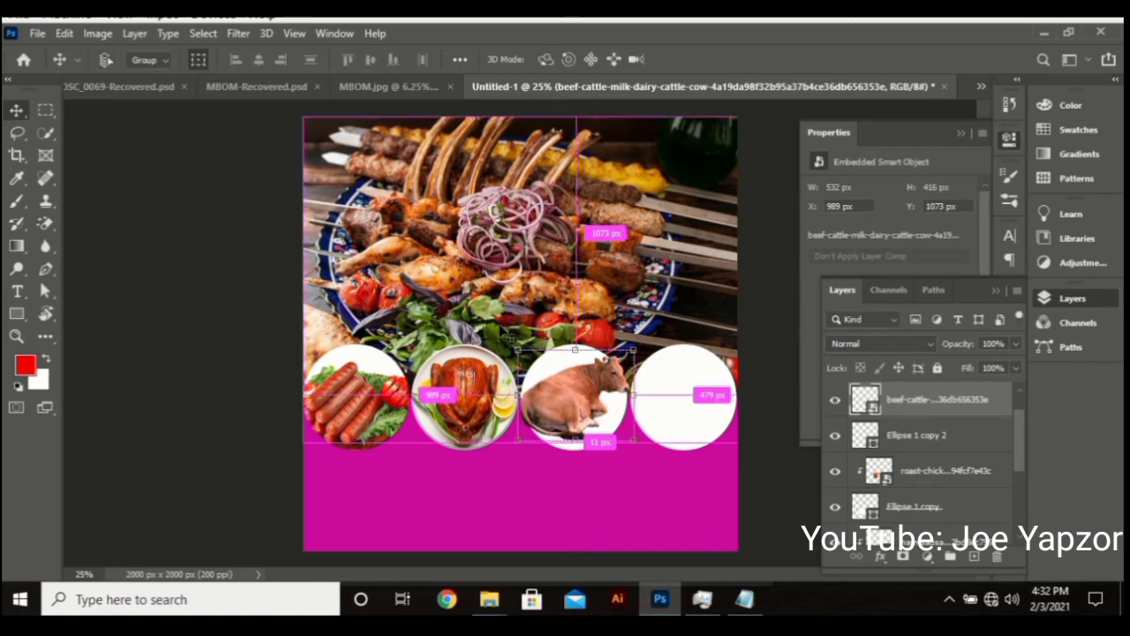
pyautogui.moveTo(448, 318); pyautogui.dragTo(671, 460)
pyautogui.hscroll(3, 667, 406)
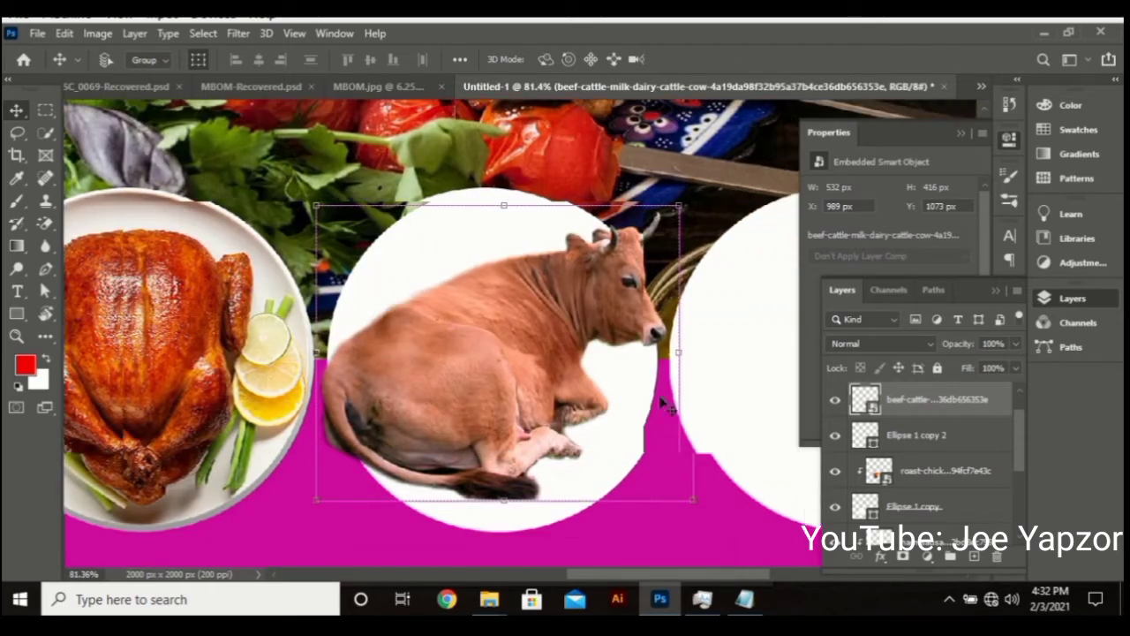
pyautogui.hotkey('ctrl', 't')
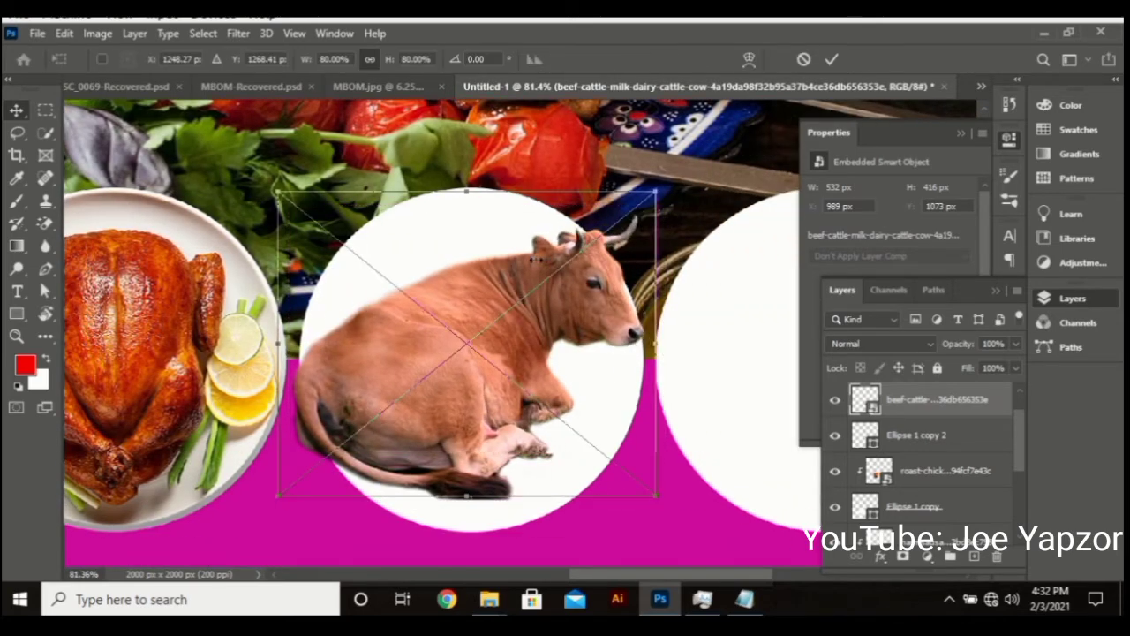
pyautogui.moveTo(664, 205); pyautogui.dragTo(526, 243)
pyautogui.moveTo(443, 318); pyautogui.dragTo(469, 272)
pyautogui.press('Return')
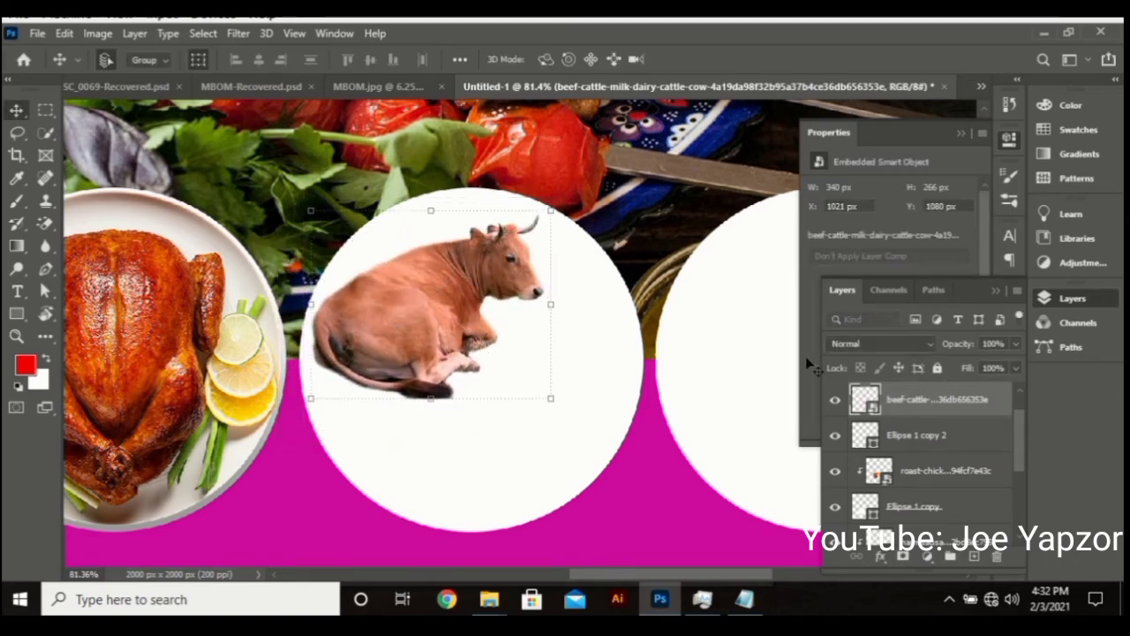
pyautogui.rightClick(909, 404)
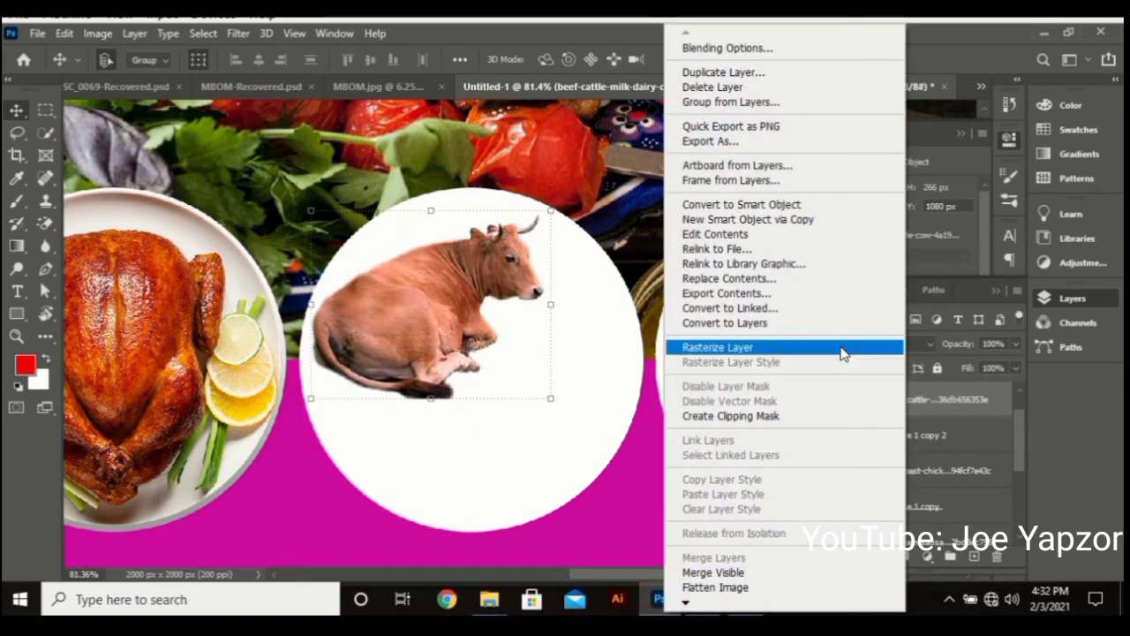
pyautogui.click(762, 415)
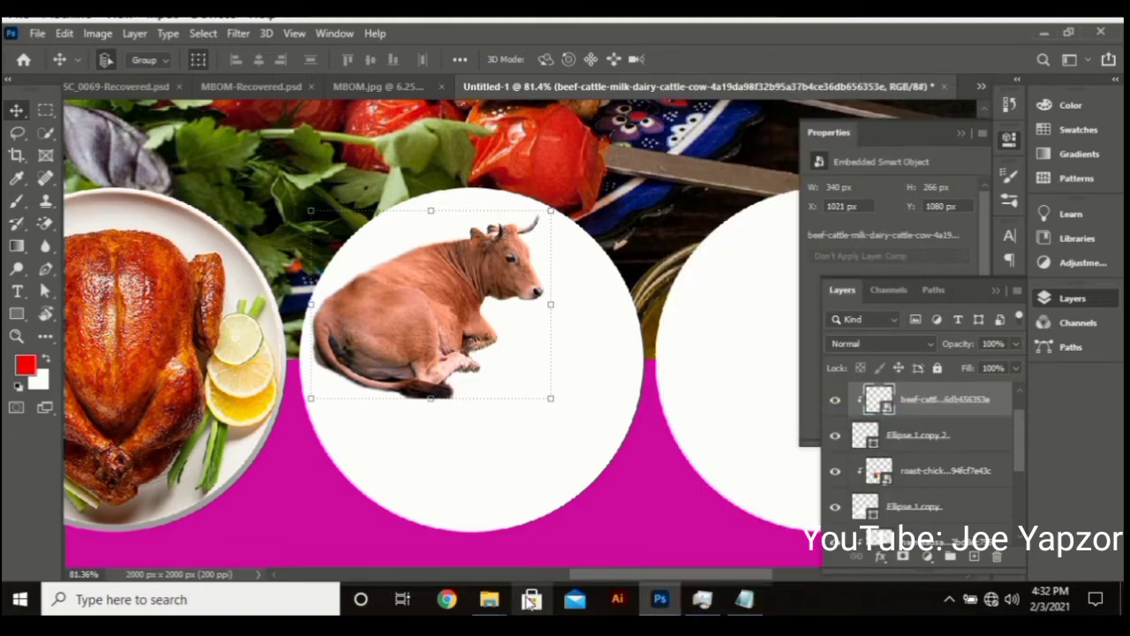
# Drag the lamb and mutton meat photo from the Khebab Banner folder into Photoshop
pyautogui.click(488, 600)
pyautogui.click(402, 534)
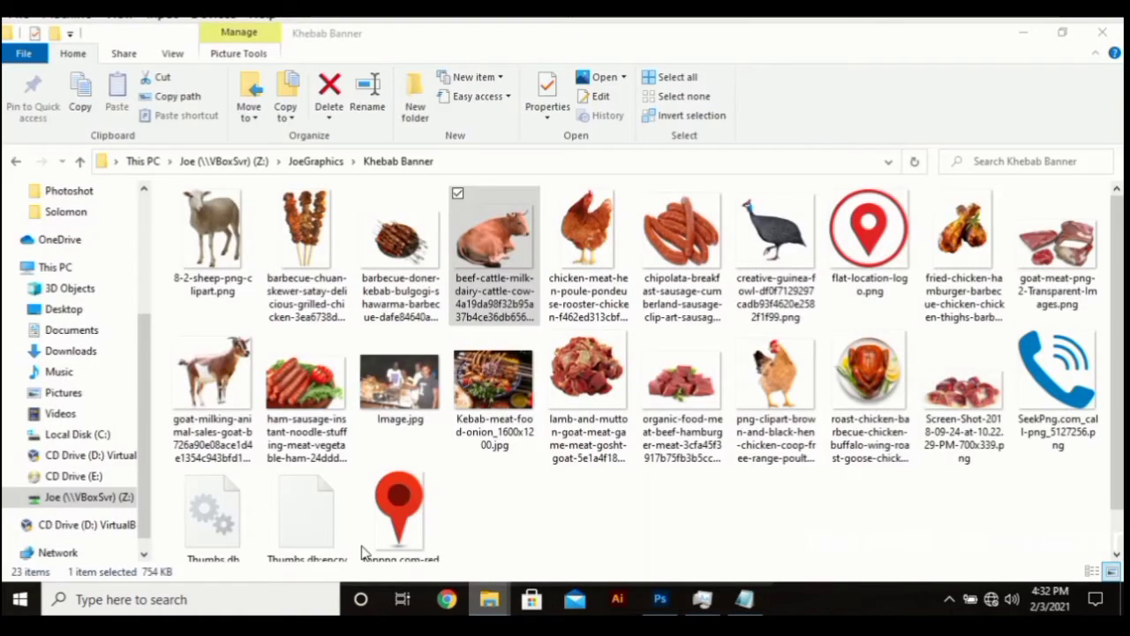
pyautogui.click(565, 410)
pyautogui.moveTo(565, 411); pyautogui.dragTo(513, 411)
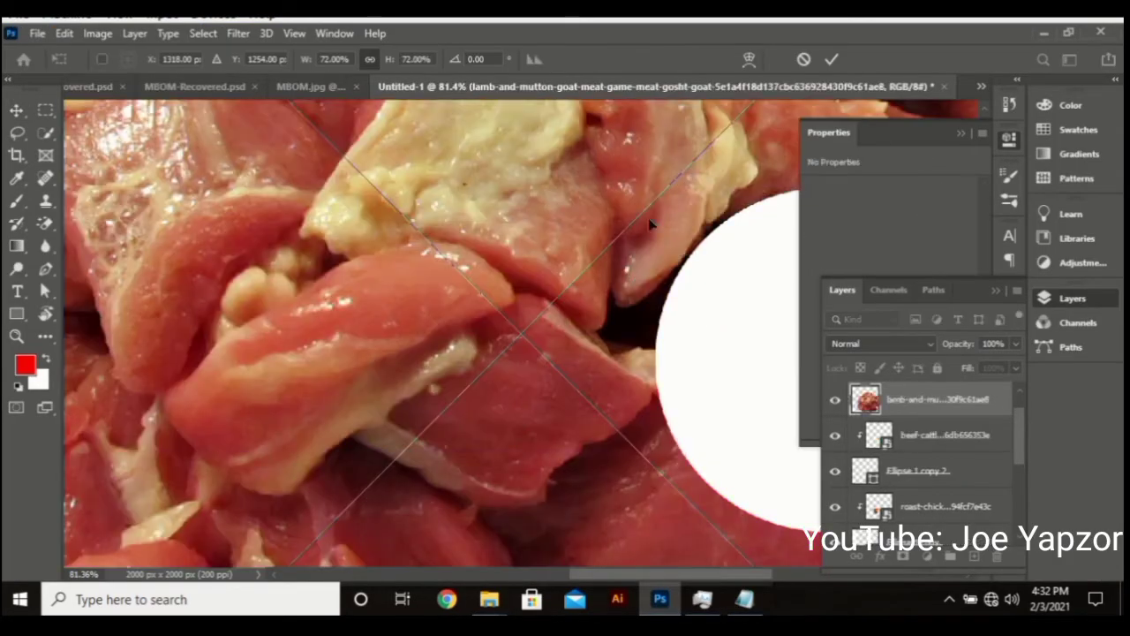
# Shrink the placed lamb-and-mutton photo greatly and move it onto the third circle
pyautogui.scroll(-5, 649, 224)
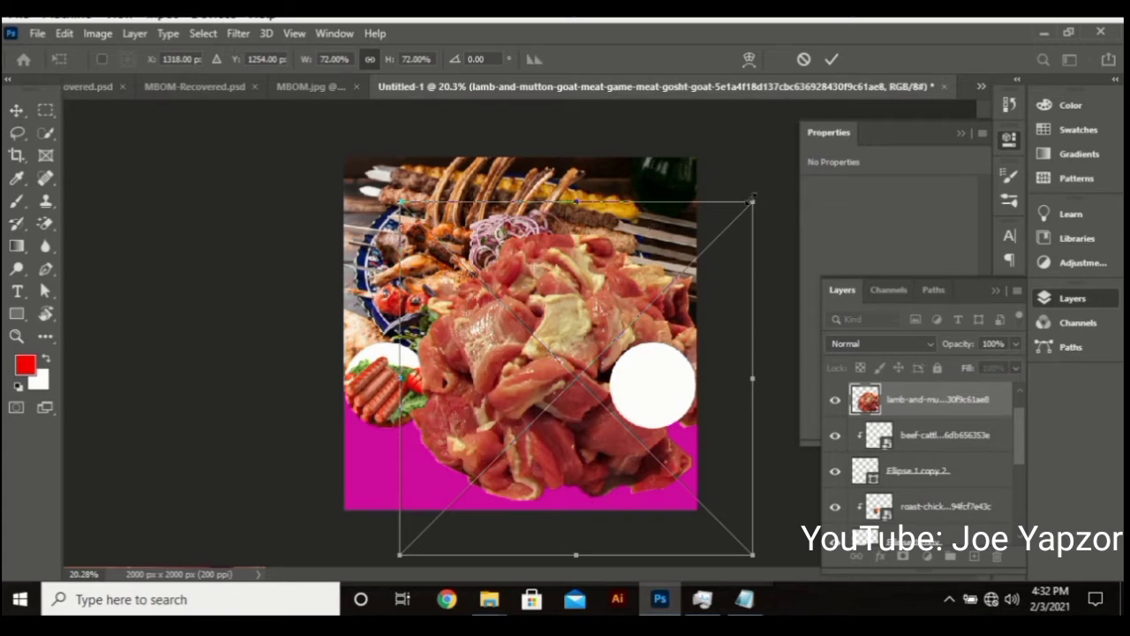
pyautogui.moveTo(752, 200); pyautogui.dragTo(502, 453)
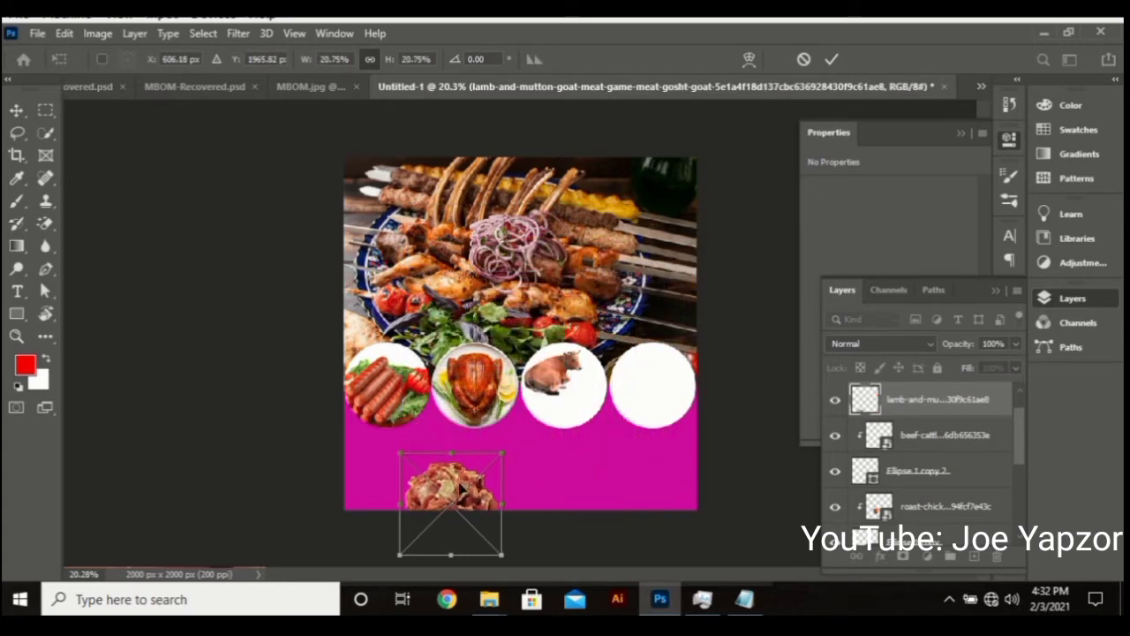
pyautogui.moveTo(462, 488); pyautogui.dragTo(581, 393)
pyautogui.moveTo(618, 341); pyautogui.dragTo(576, 404)
pyautogui.press('Return')
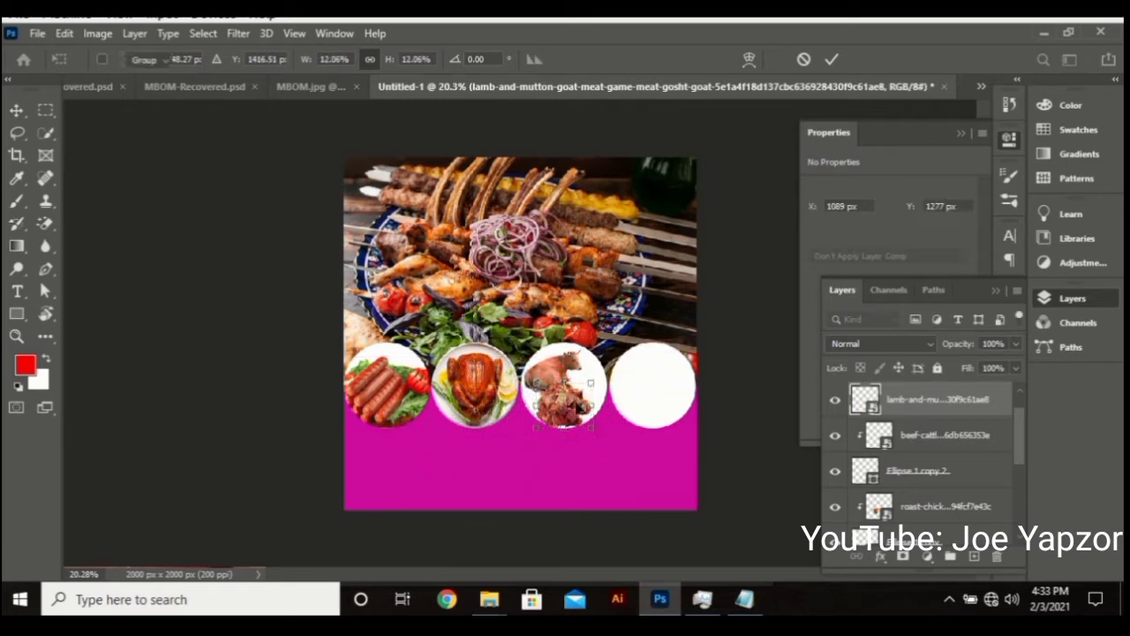
# Clip the lamb photo into the third circle, nudge it right and down, then return to Khebab Banner
pyautogui.rightClick(898, 408)
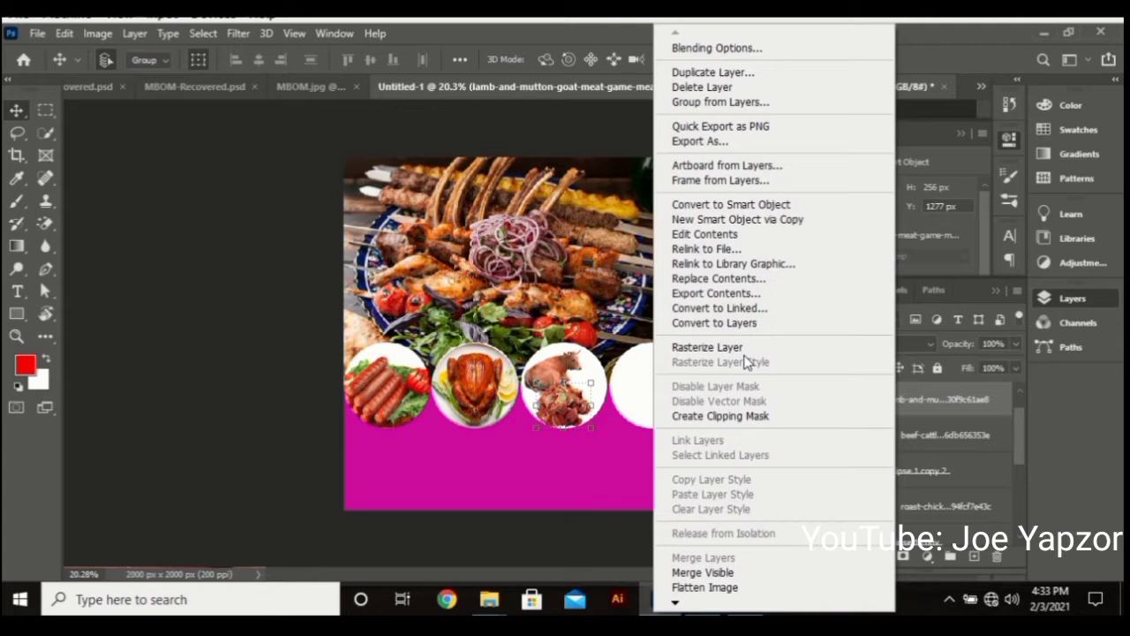
pyautogui.click(720, 417)
pyautogui.moveTo(582, 382); pyautogui.dragTo(570, 411)
pyautogui.press('Return')
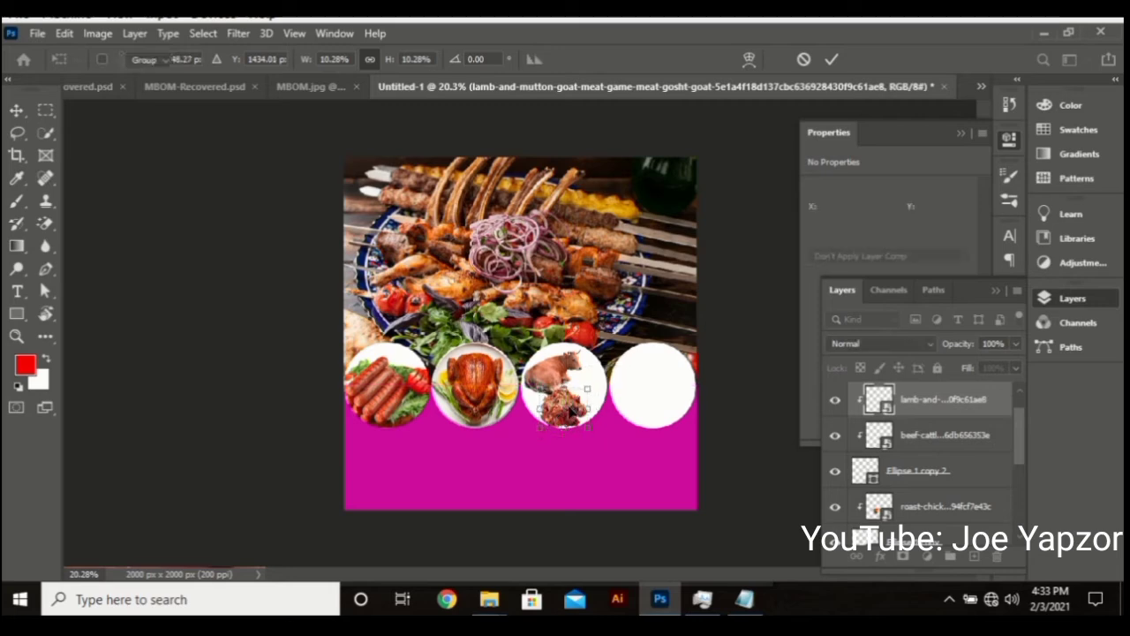
pyautogui.moveTo(483, 601)
pyautogui.click(419, 538)
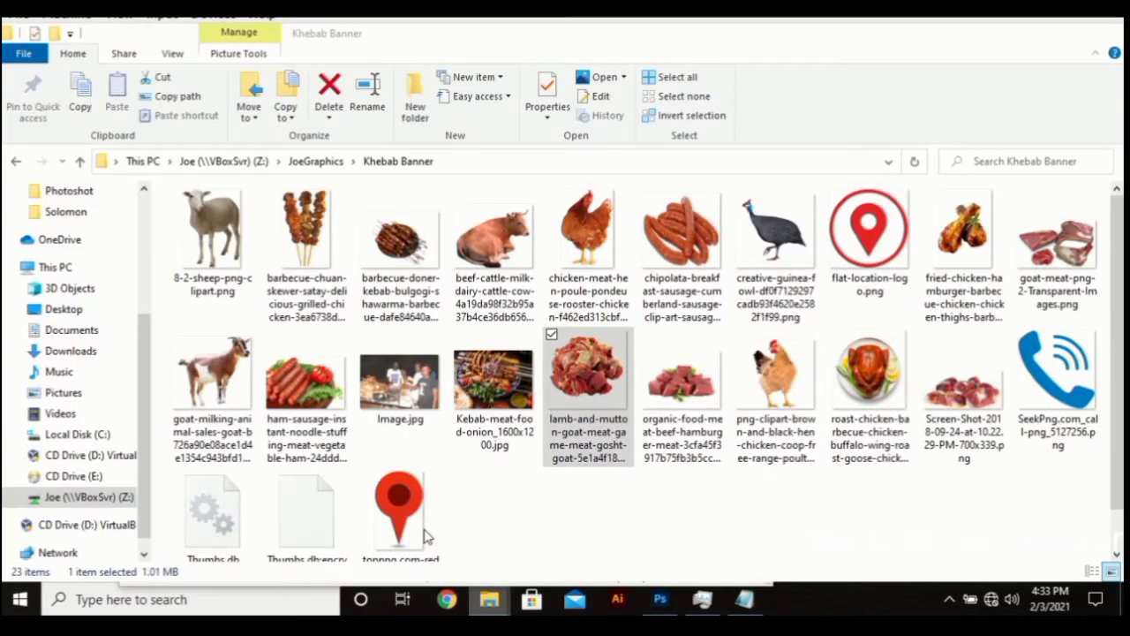
# Drag goat-meat-png-2-Transparent-Images.png from the Khebab Banner folder into Photoshop
pyautogui.click(695, 387)
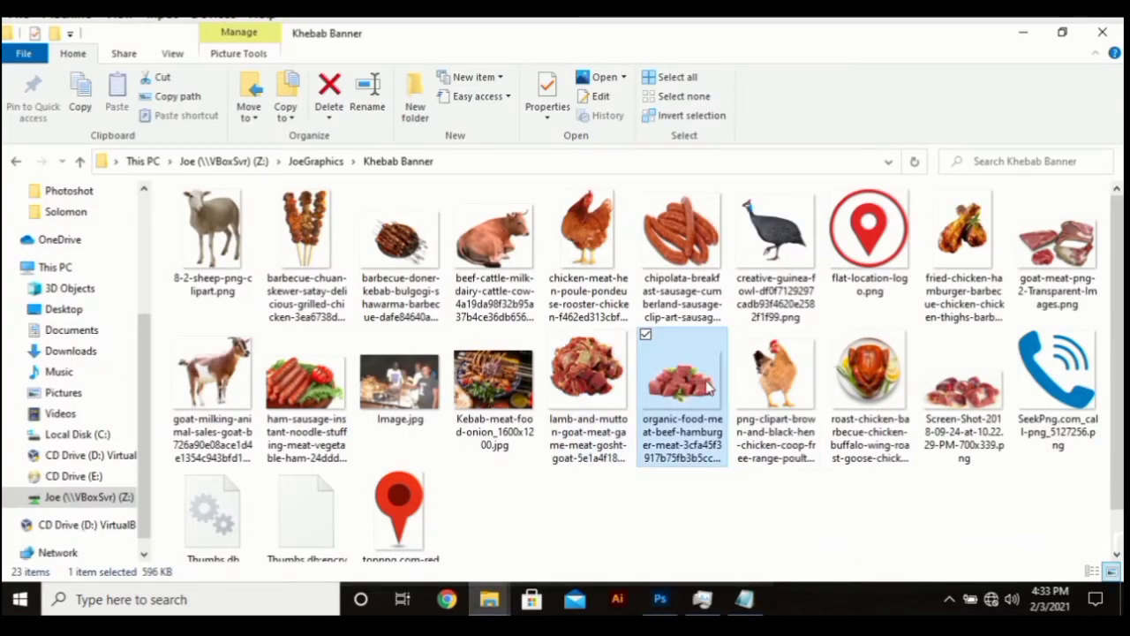
pyautogui.click(1047, 249)
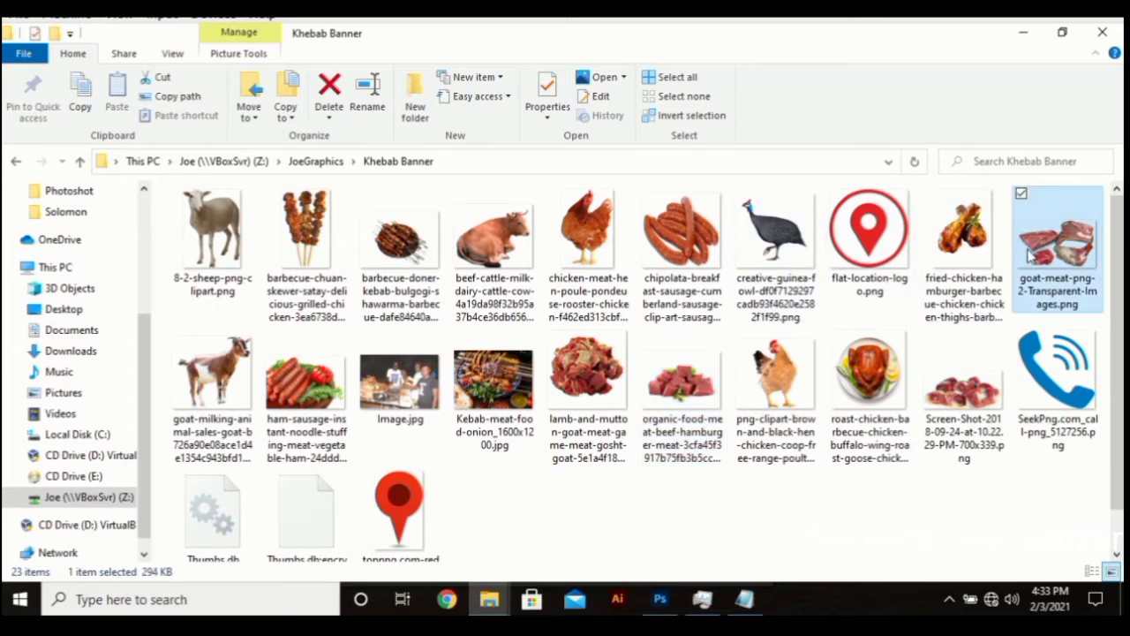
pyautogui.moveTo(1030, 254); pyautogui.dragTo(616, 436)
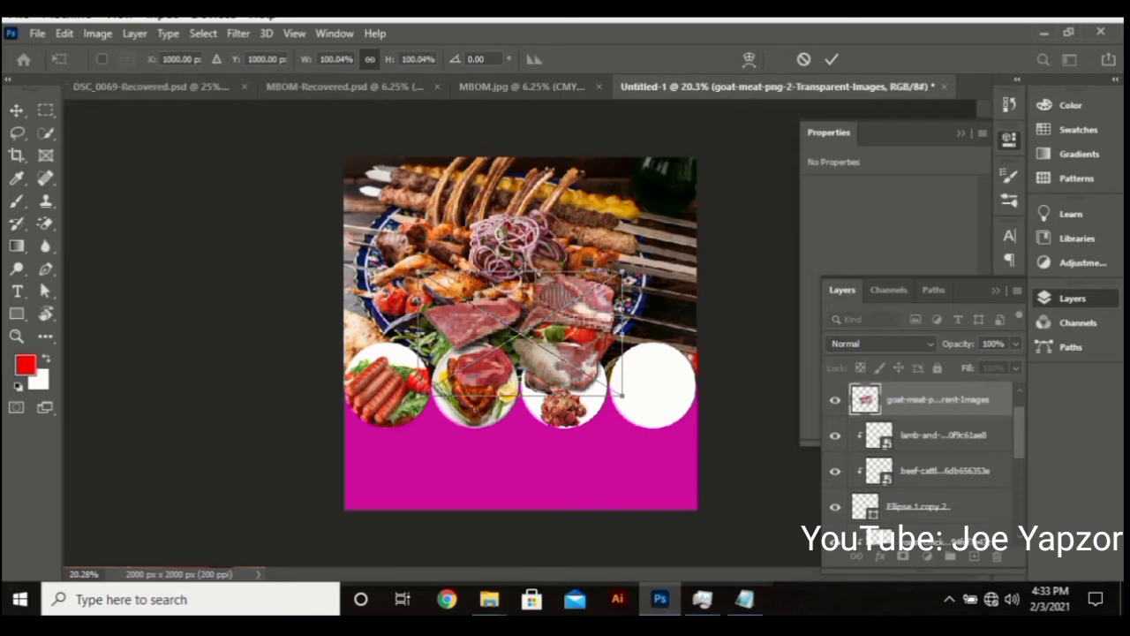
# Shrink the goat meat picture and position it right of the cow in the third circle
pyautogui.moveTo(622, 272); pyautogui.dragTo(667, 427)
pyautogui.press('Return')
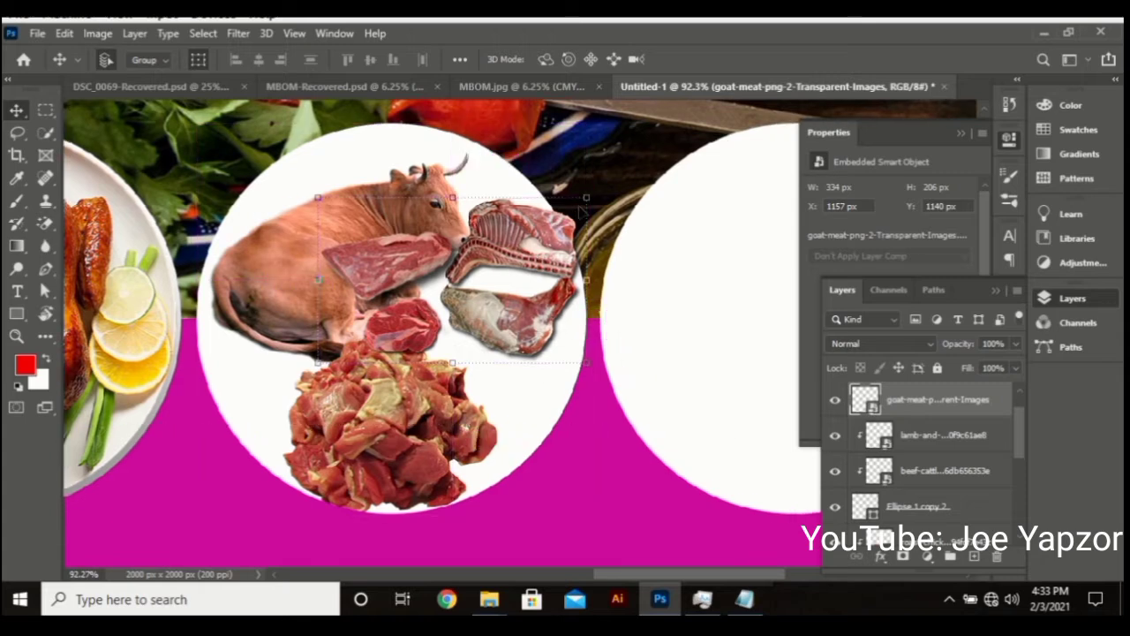
pyautogui.hotkey('ctrl', 't')
pyautogui.moveTo(569, 216); pyautogui.dragTo(489, 257)
pyautogui.moveTo(452, 291); pyautogui.dragTo(549, 299)
pyautogui.press('Return')
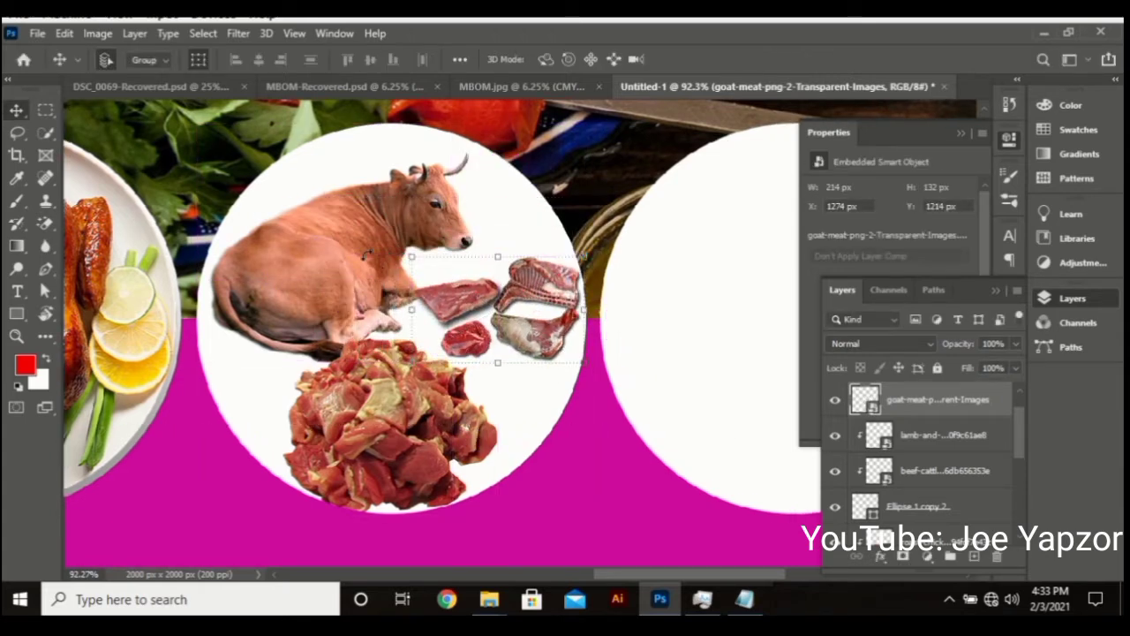
# Raise the cow slightly and clip the goat meat into the third circle
pyautogui.click(337, 259)
pyautogui.moveTo(336, 259); pyautogui.dragTo(340, 235)
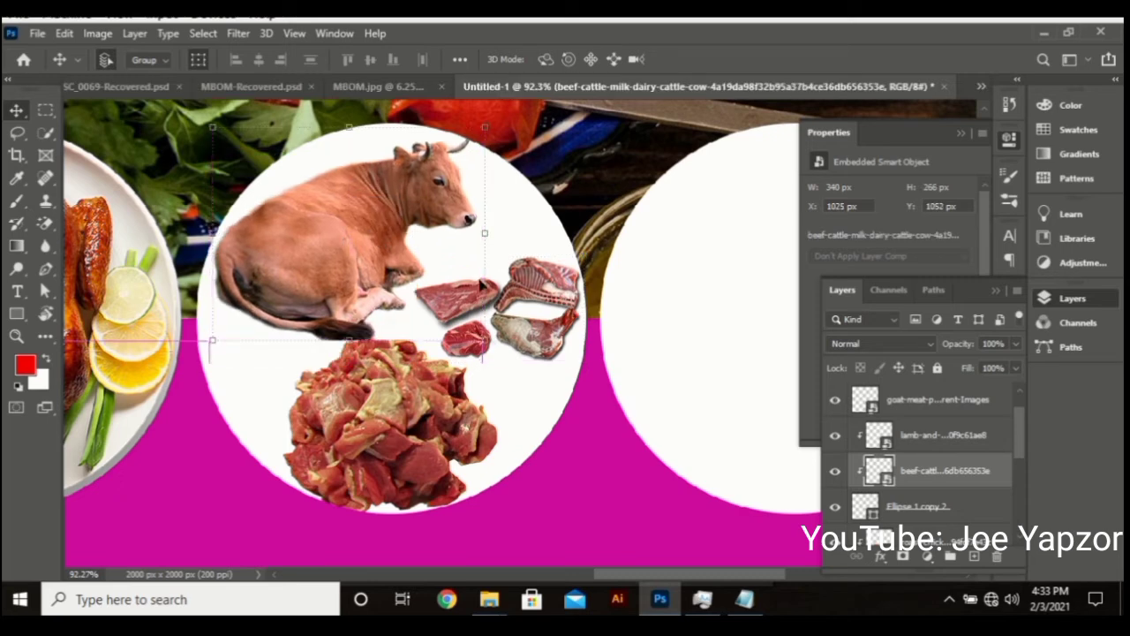
pyautogui.click(546, 301)
pyautogui.rightClick(934, 408)
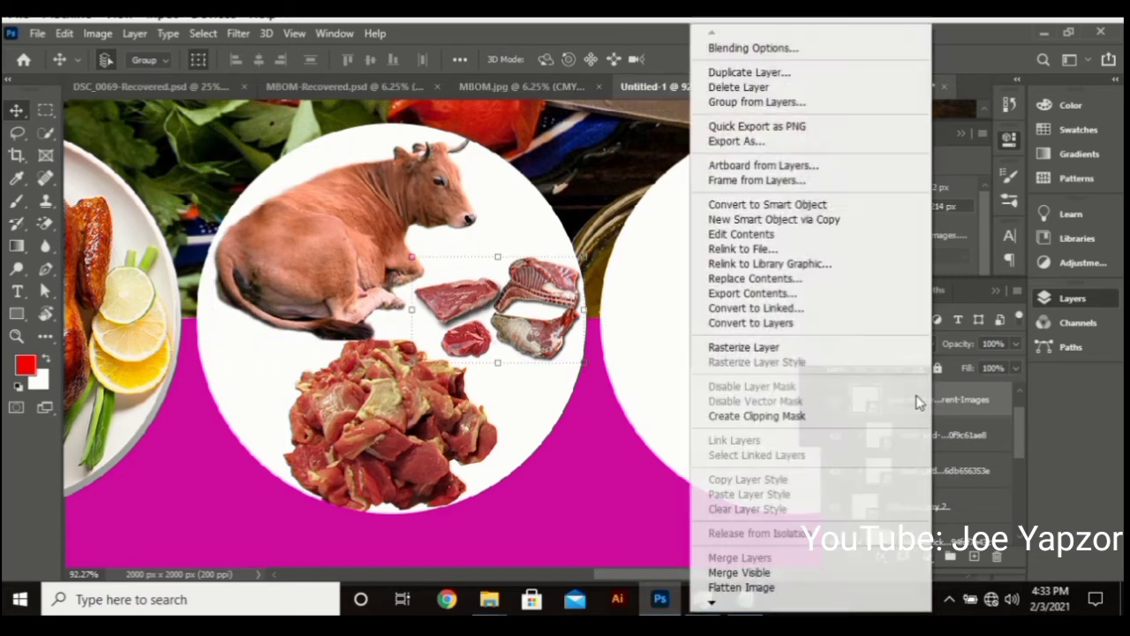
pyautogui.click(753, 417)
# Fit the whole flyer in view and select the sausage picture with its Ellipse 1 circle
pyautogui.scroll(-5, 899, 430)
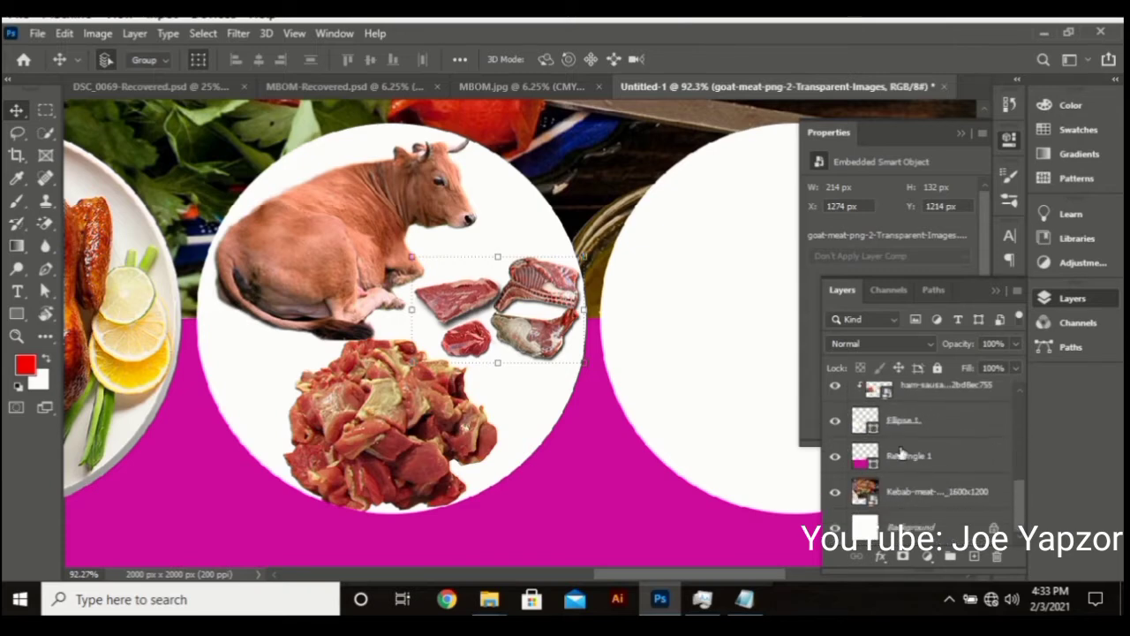
pyautogui.scroll(1, 904, 467)
pyautogui.click(904, 469)
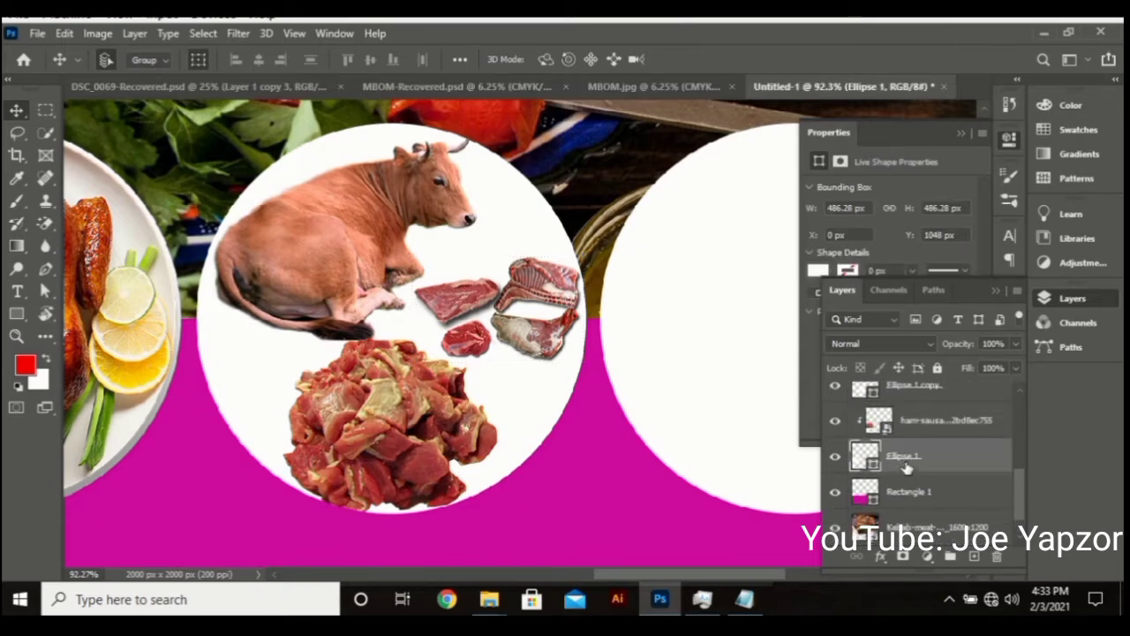
pyautogui.hotkey('ctrl', '0')
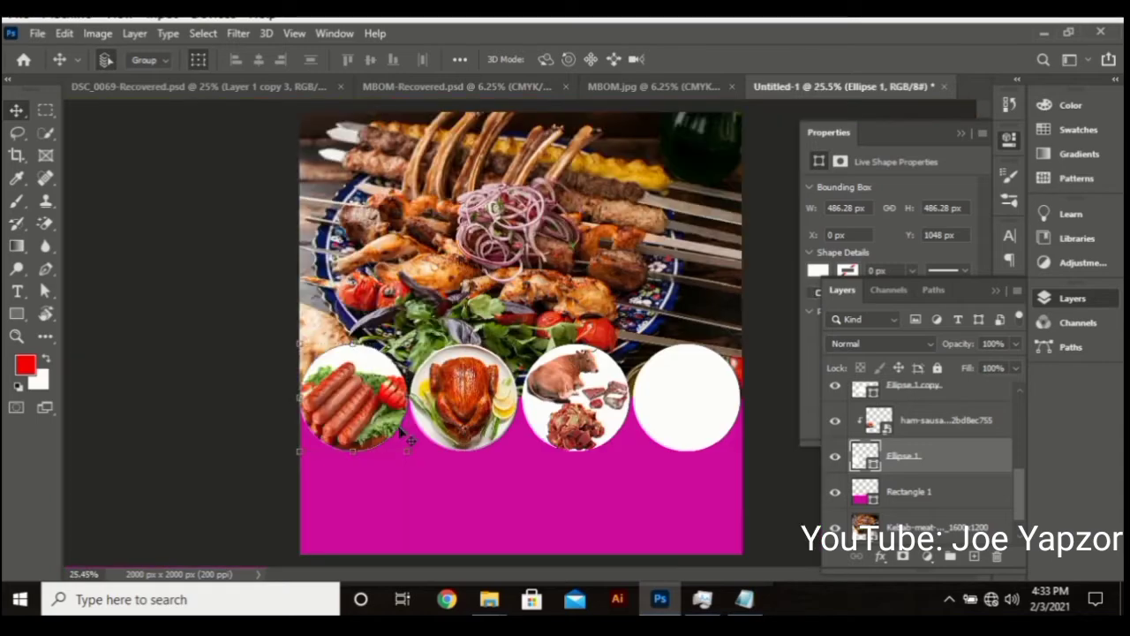
pyautogui.keyDown('shift'); pyautogui.click(925, 431); pyautogui.keyUp('shift')
# Group the sausage circle and picture into a group named 'suasage'
pyautogui.rightClick(914, 446)
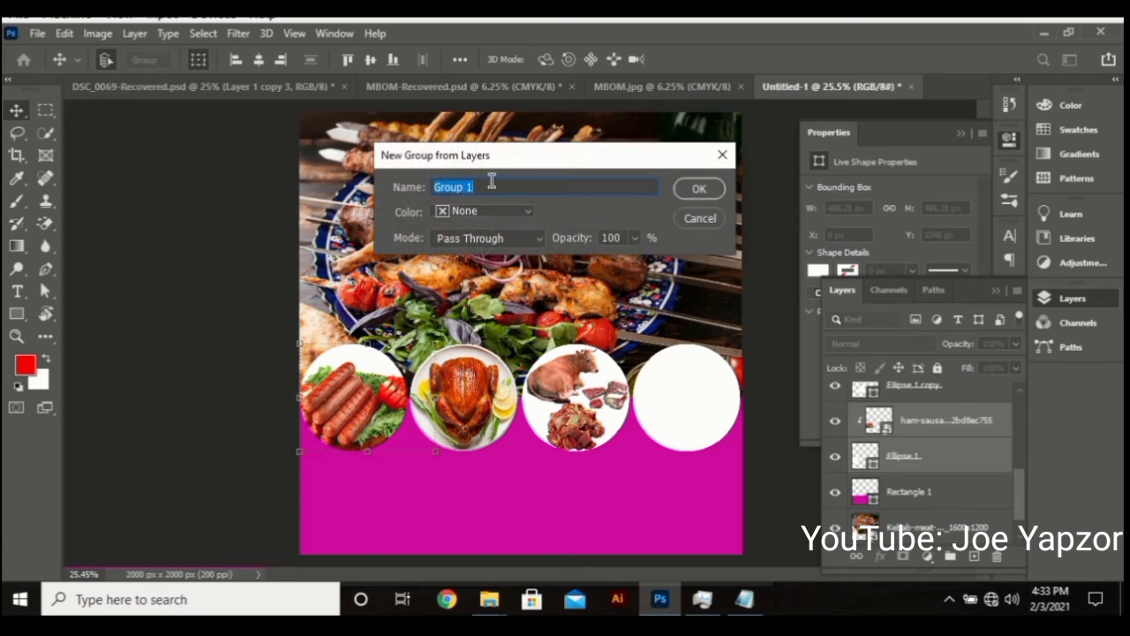
pyautogui.press('BackSpace')
pyautogui.write('suasage')
pyautogui.press('Return')
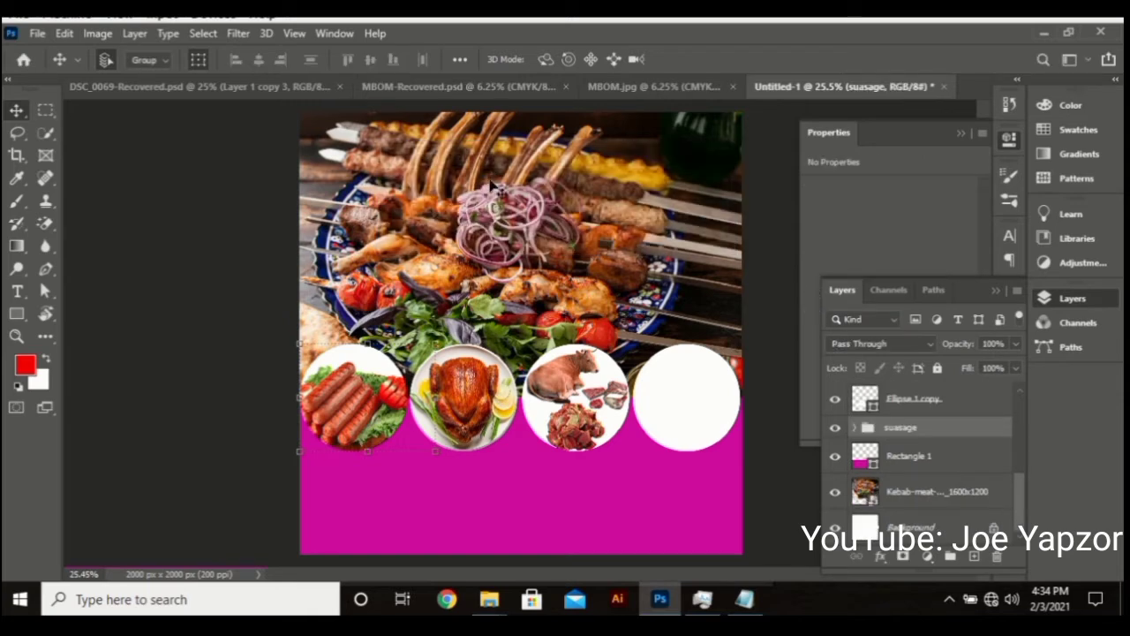
# Group the second circle with the roast chicken picture as 'Chicken'
pyautogui.click(922, 405)
pyautogui.scroll(2, 927, 430)
pyautogui.keyDown('shift'); pyautogui.click(915, 441); pyautogui.keyUp('shift')
pyautogui.rightClick(914, 442)
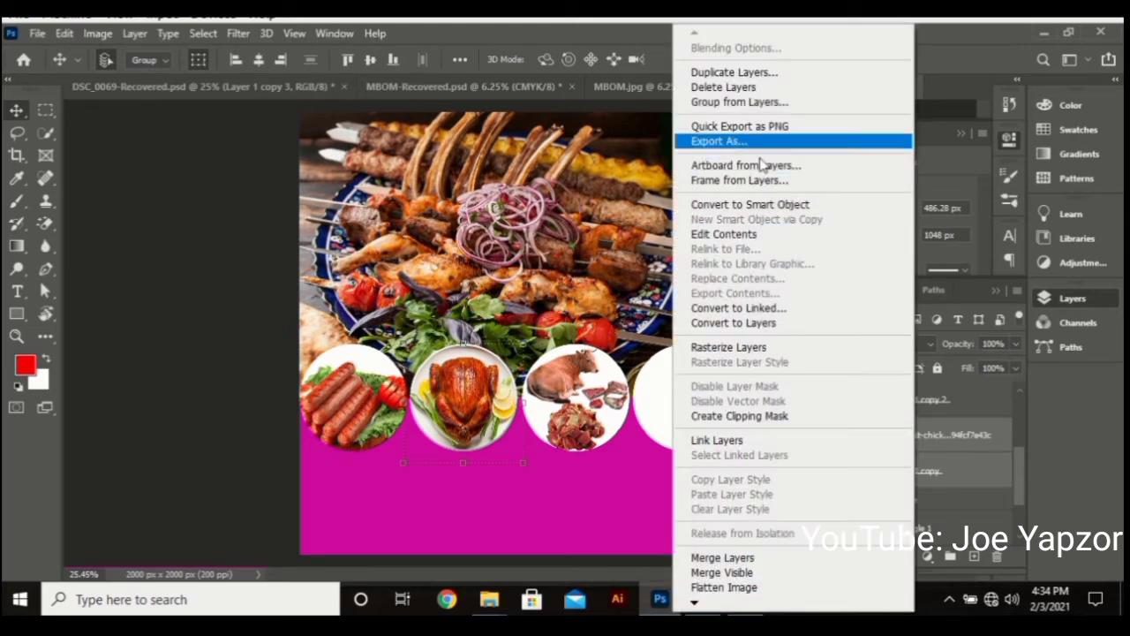
pyautogui.click(761, 102)
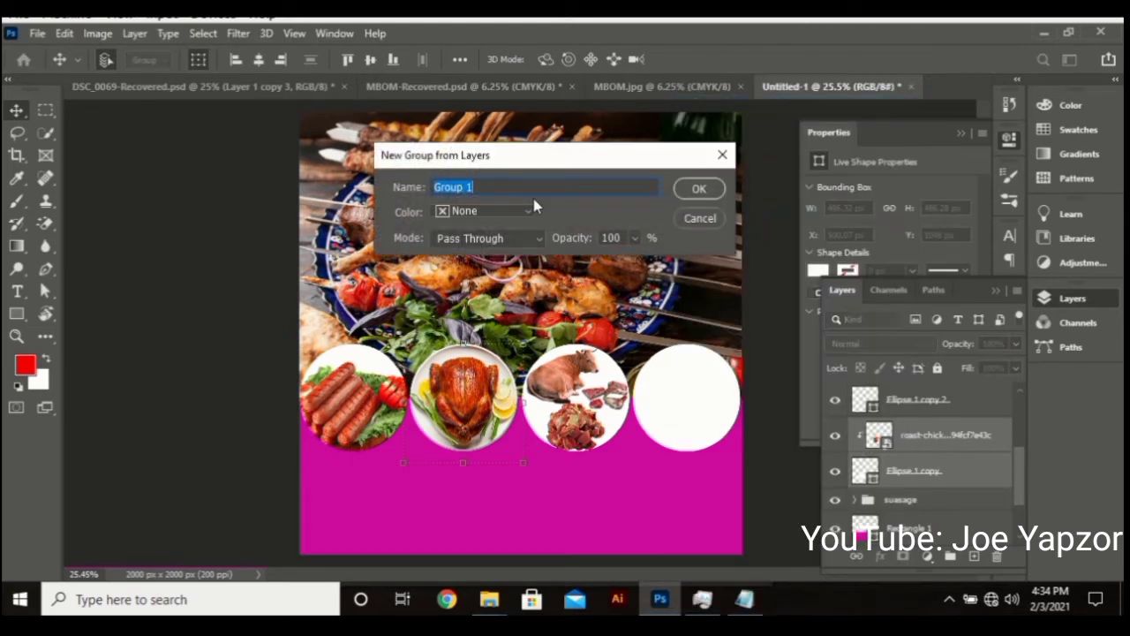
pyautogui.write('Chicken')
pyautogui.press('Return')
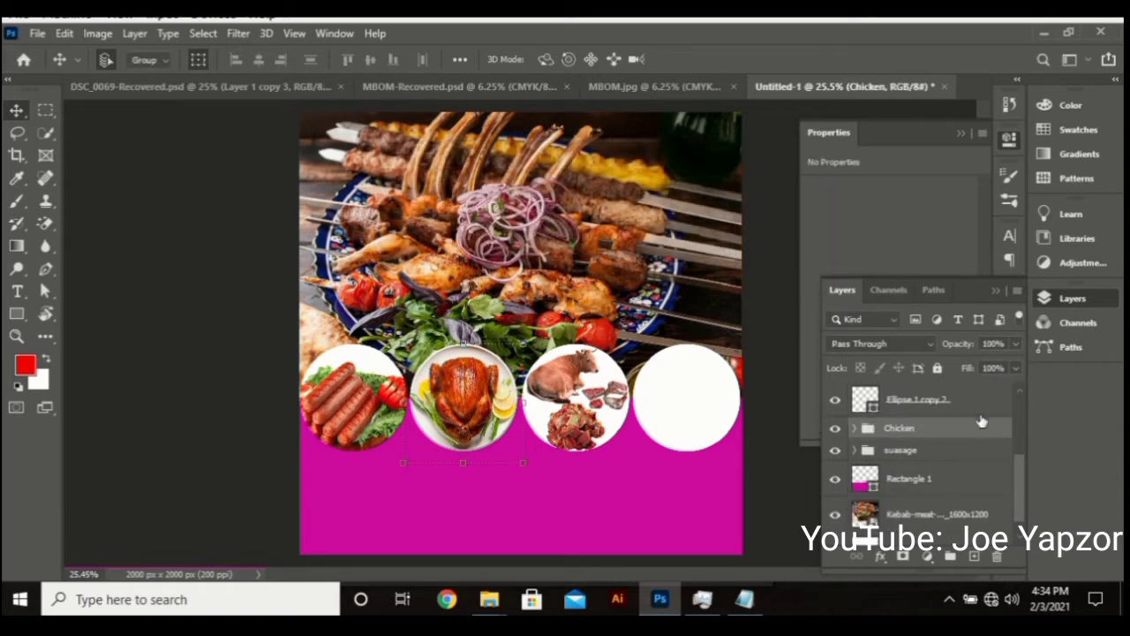
# Group the third circle with its goat, lamb and beef pictures as 'Beef'
pyautogui.scroll(3, 920, 423)
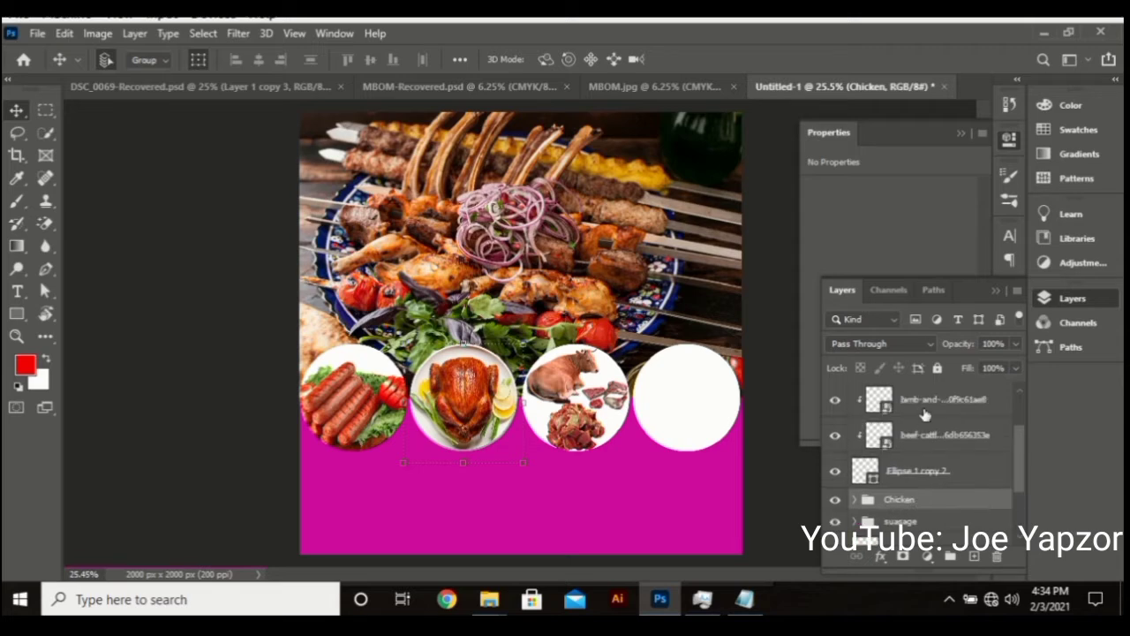
pyautogui.click(915, 509)
pyautogui.scroll(1, 936, 500)
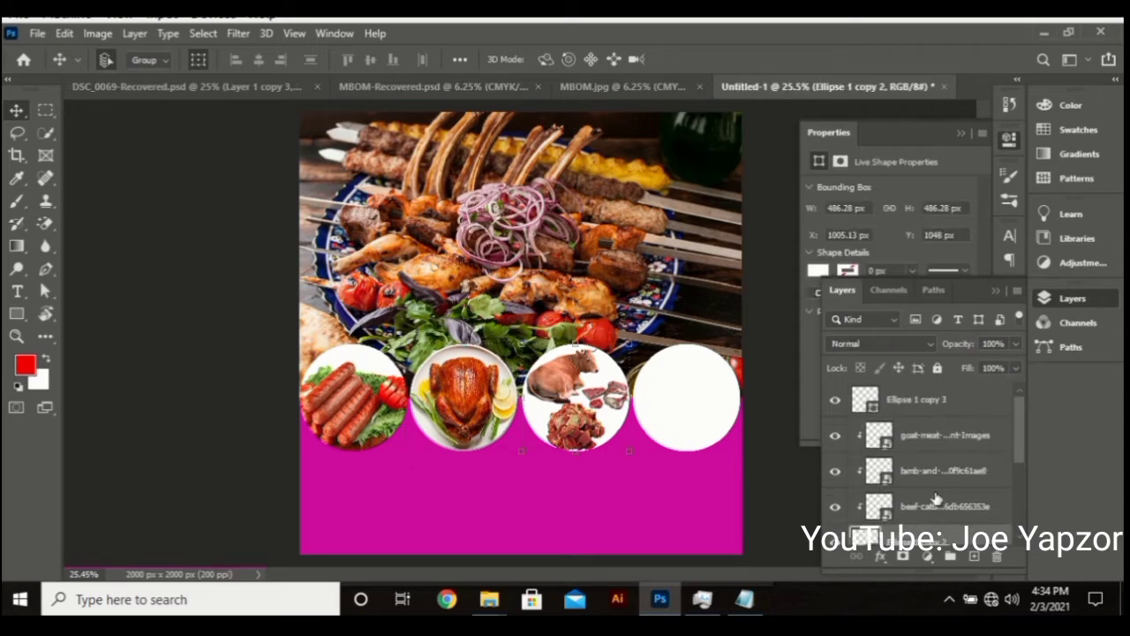
pyautogui.keyDown('ctrl'); pyautogui.click(936, 439); pyautogui.keyUp('ctrl')
pyautogui.scroll(-1, 934, 443)
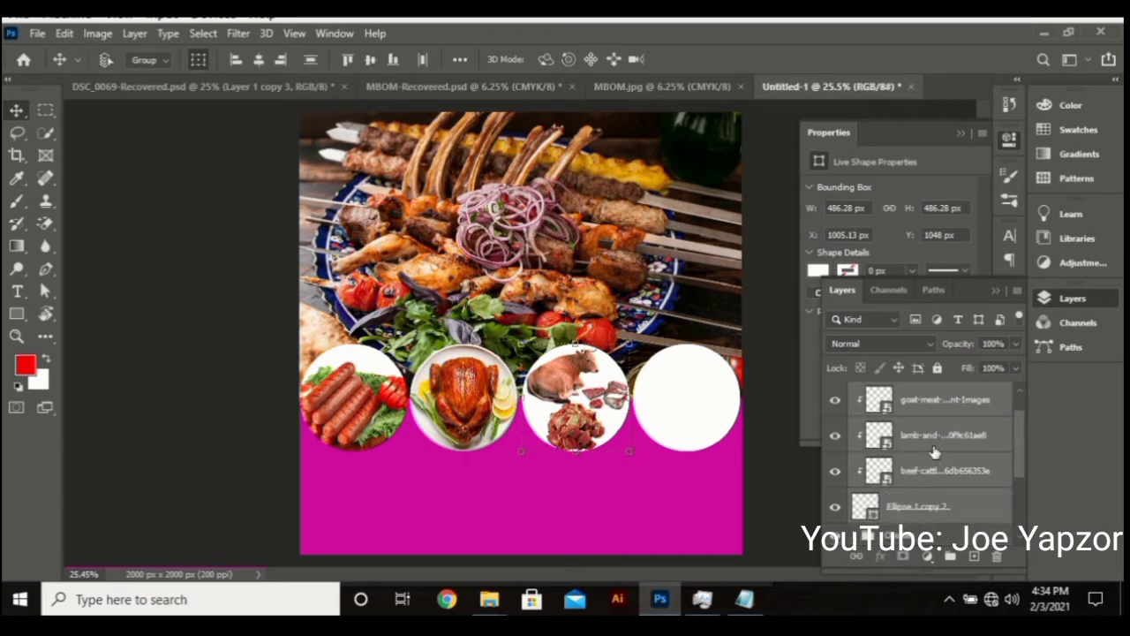
pyautogui.hotkey('ctrl', 'g')
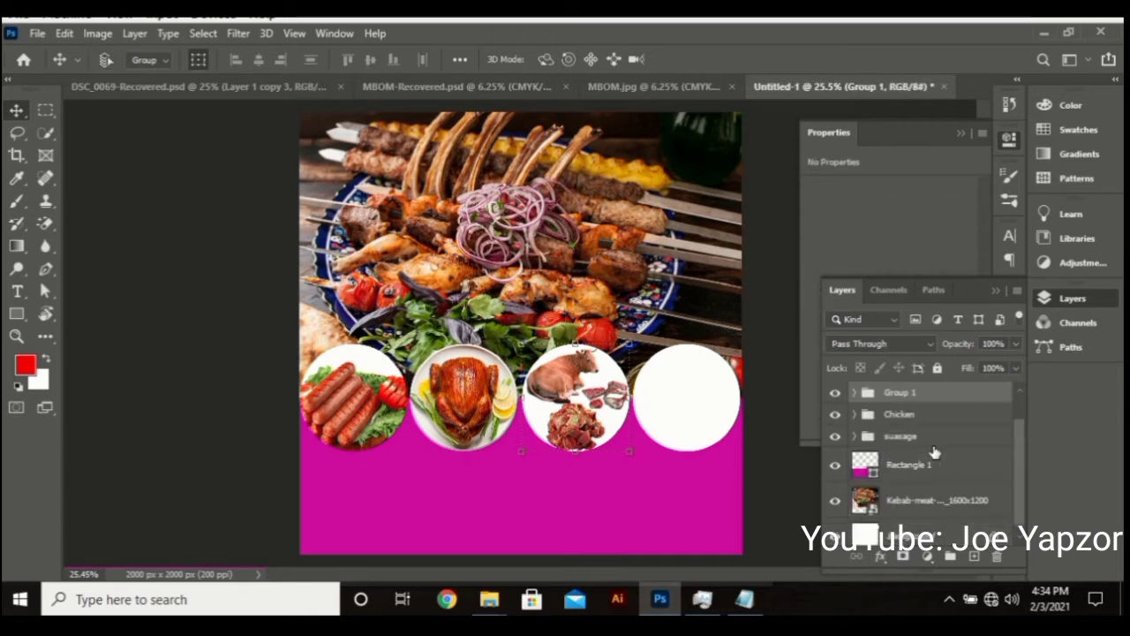
pyautogui.doubleClick(899, 392)
pyautogui.press('Return')
# Select the empty fourth circle and pick the brown hen clipart in the Khebab Banner folder
pyautogui.click(731, 417)
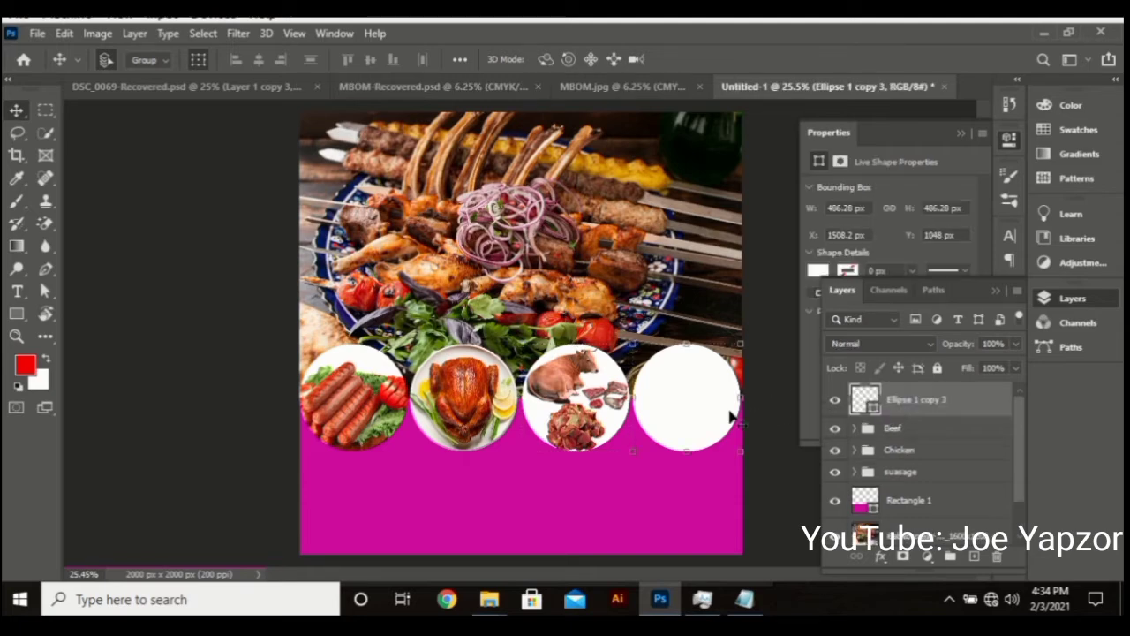
pyautogui.moveTo(488, 599)
pyautogui.click(397, 519)
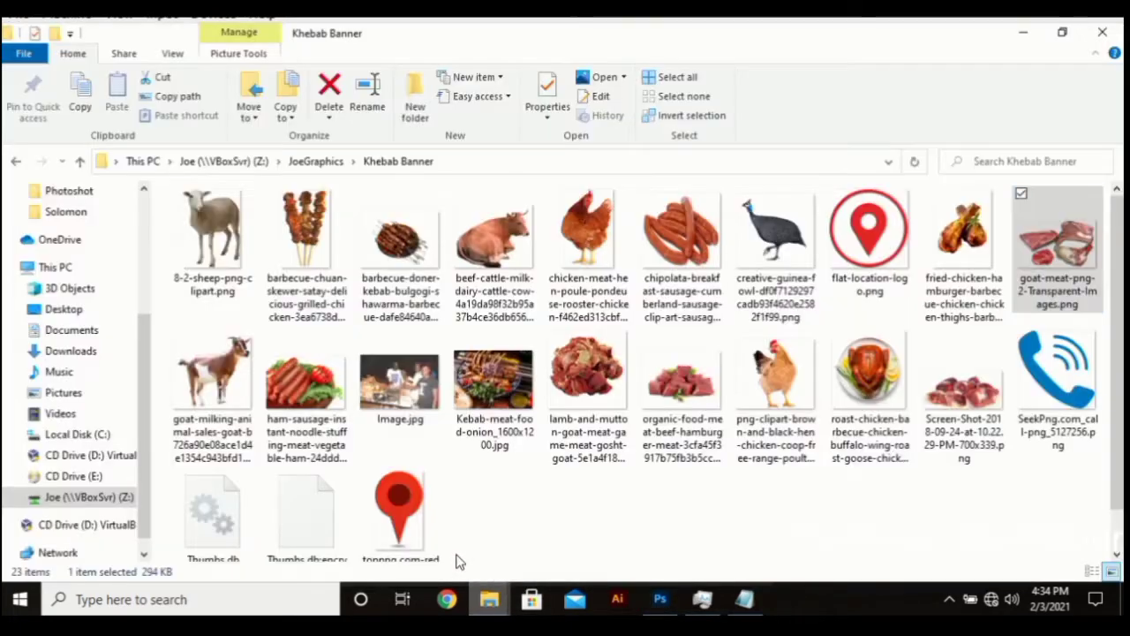
pyautogui.click(589, 250)
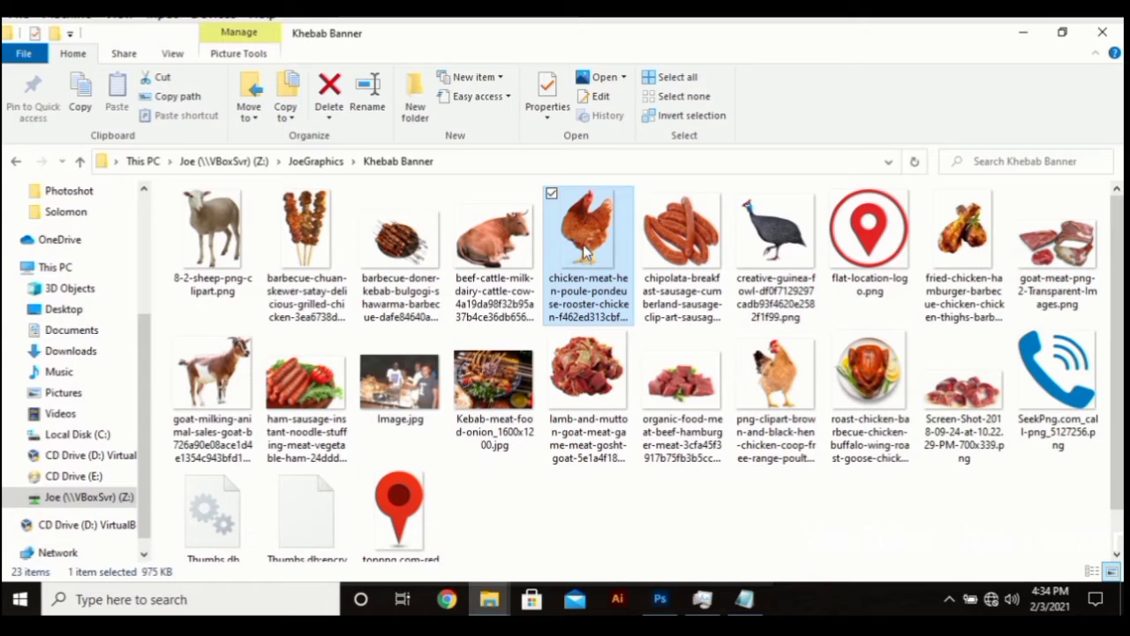
pyautogui.click(775, 393)
# Place the brown hen picture on the flyer, shrunk to fit inside the fourth circle
pyautogui.moveTo(776, 396); pyautogui.dragTo(606, 499)
pyautogui.moveTo(629, 417); pyautogui.dragTo(629, 417)
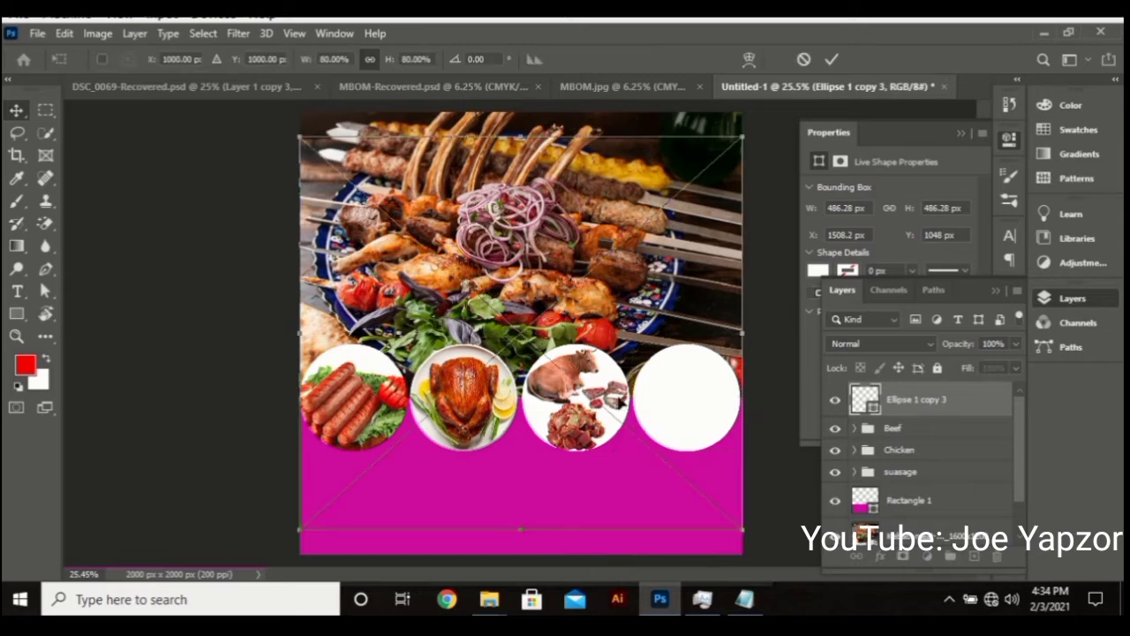
pyautogui.moveTo(740, 138); pyautogui.dragTo(569, 428)
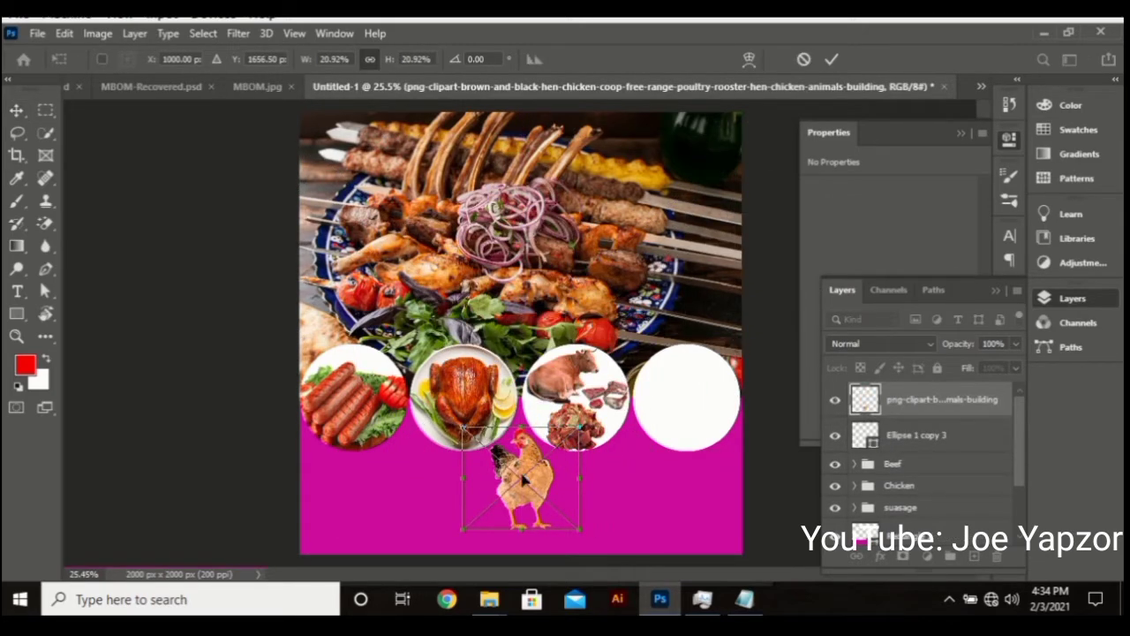
pyautogui.moveTo(525, 479); pyautogui.dragTo(688, 382)
pyautogui.moveTo(740, 333); pyautogui.dragTo(705, 378)
pyautogui.moveTo(665, 414); pyautogui.dragTo(668, 393)
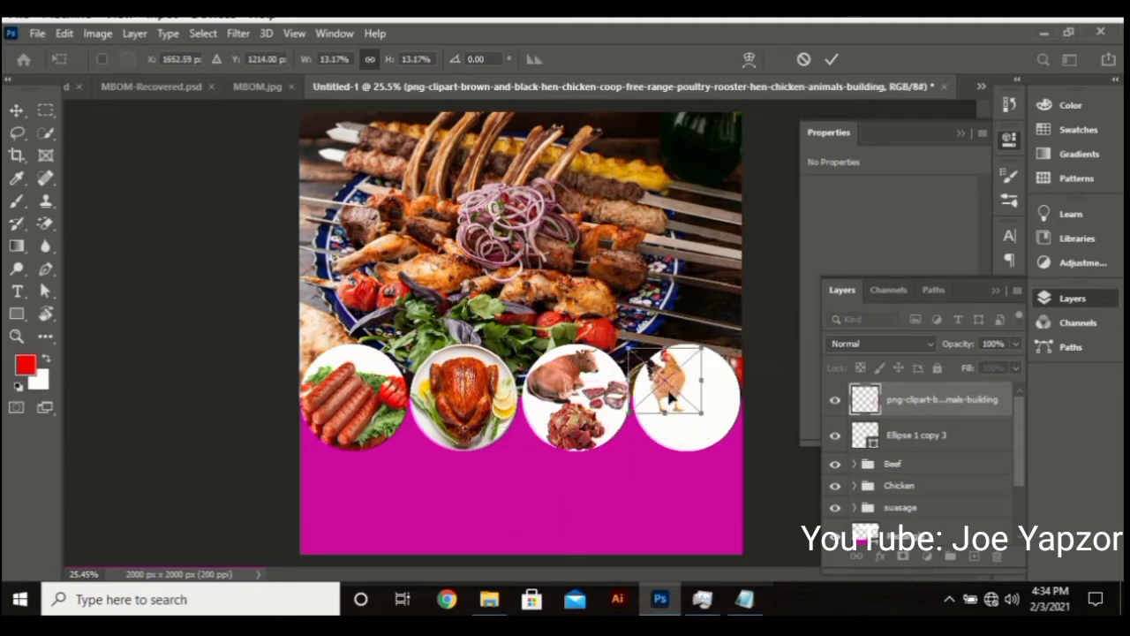
pyautogui.press('Return')
# Drag the raw kidney screenshot from the Khebab Banner folder onto the flyer
pyautogui.moveTo(489, 599)
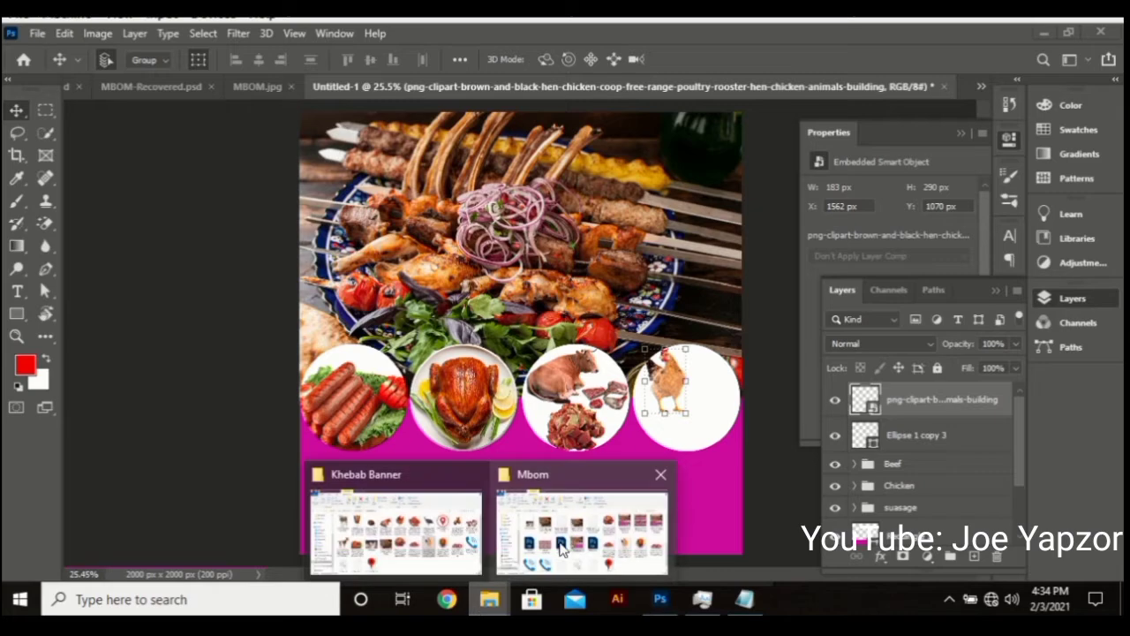
pyautogui.click(561, 547)
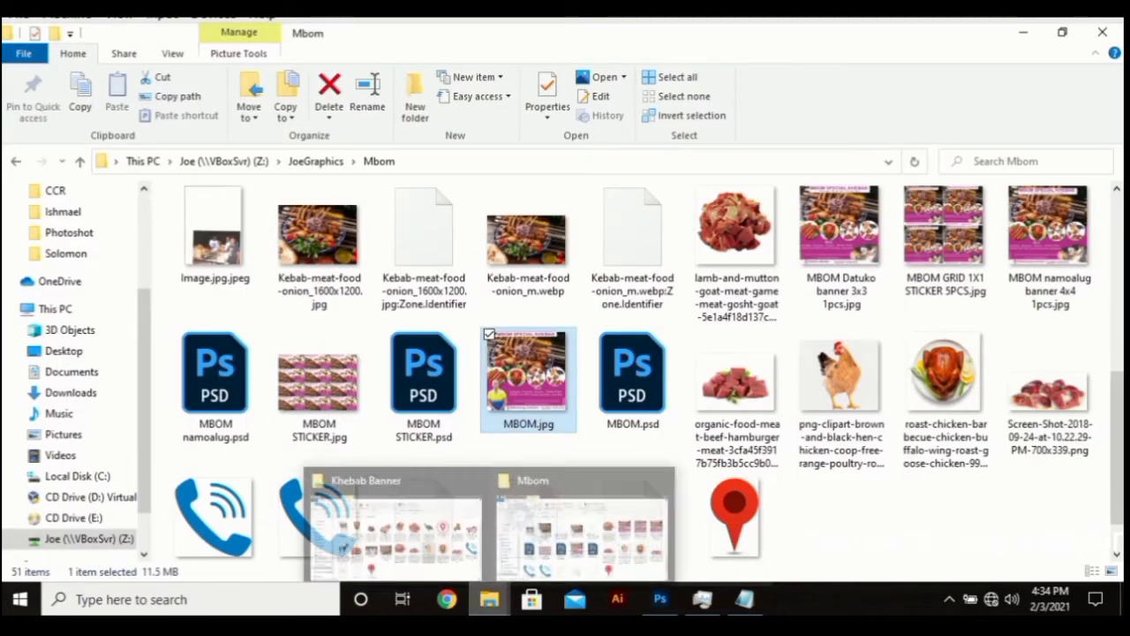
pyautogui.click(394, 534)
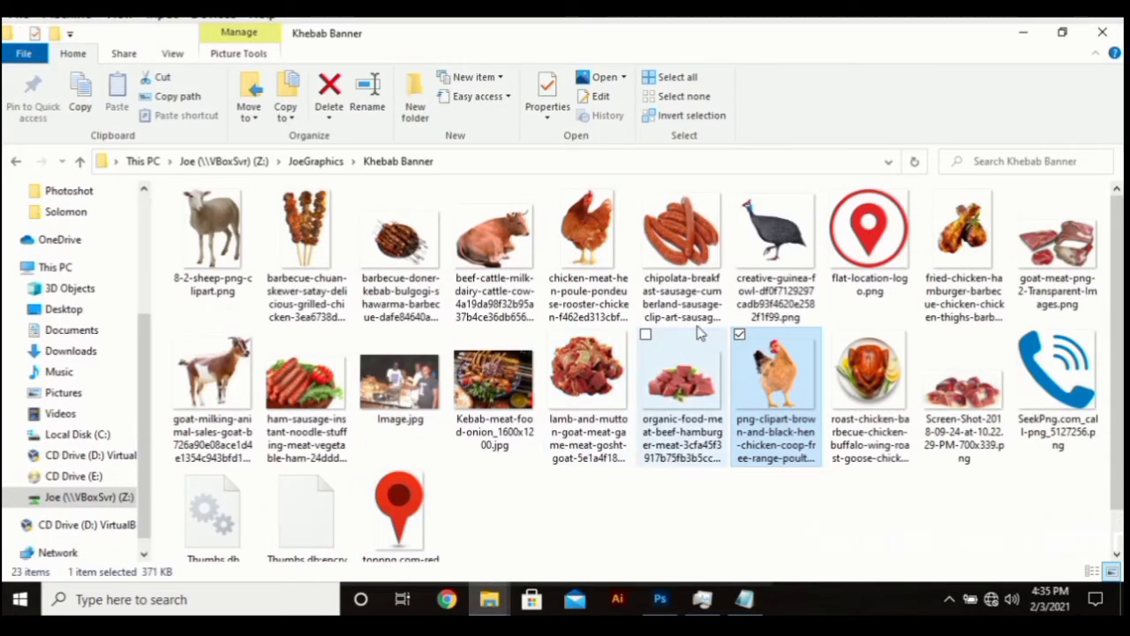
pyautogui.click(932, 378)
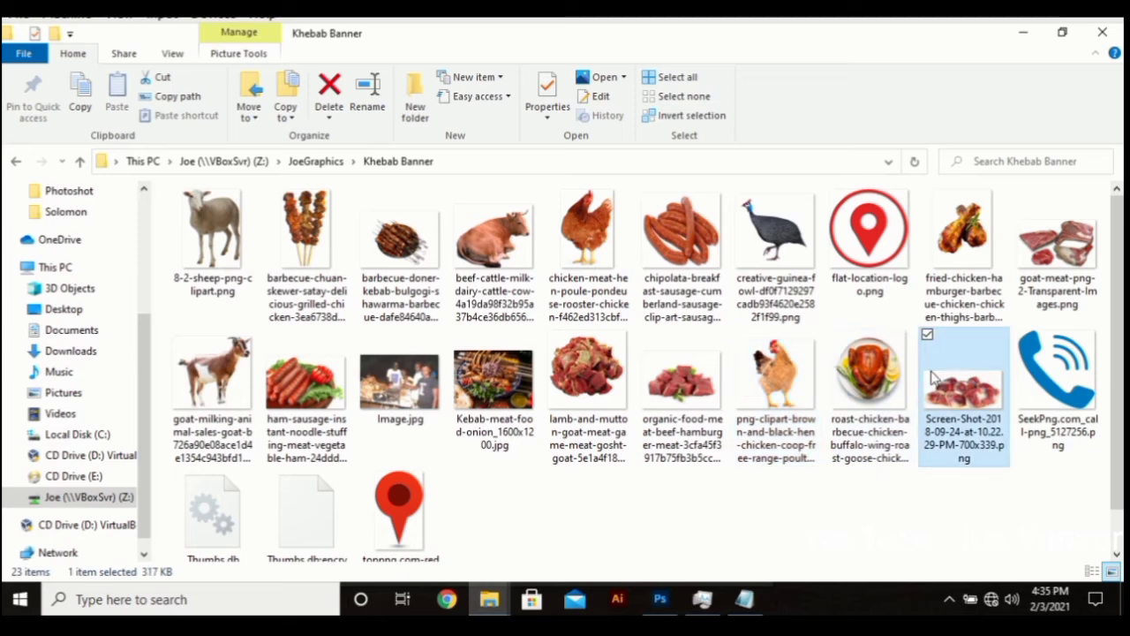
pyautogui.moveTo(932, 378); pyautogui.dragTo(664, 408)
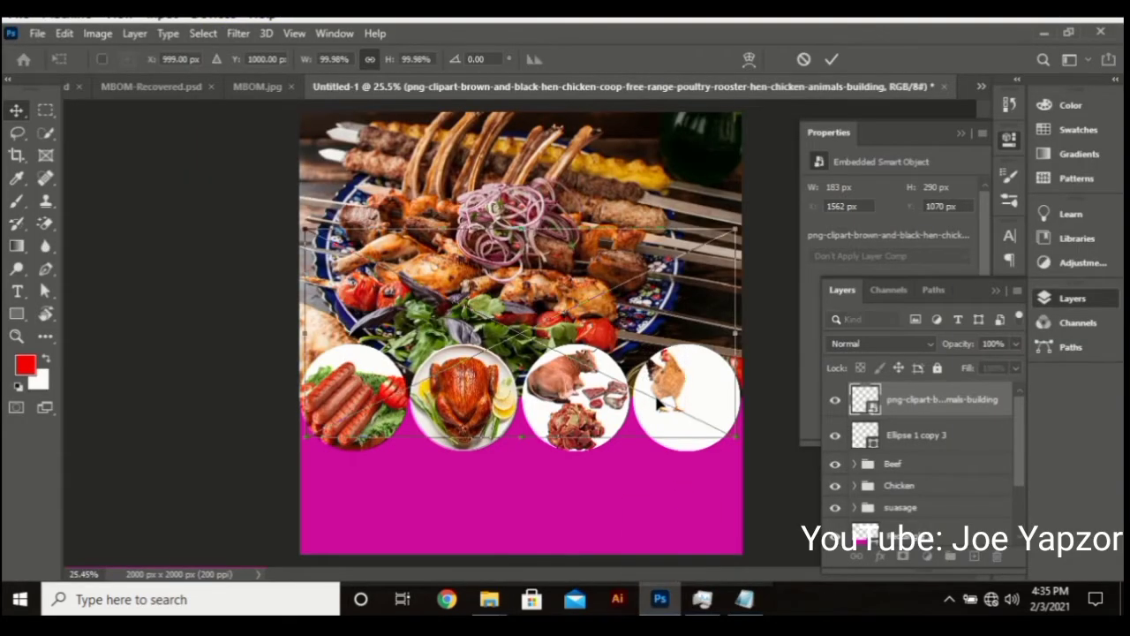
# Shrink the kidney picture to about half and erase its white background with the Magic Eraser
pyautogui.moveTo(728, 237); pyautogui.dragTo(519, 334)
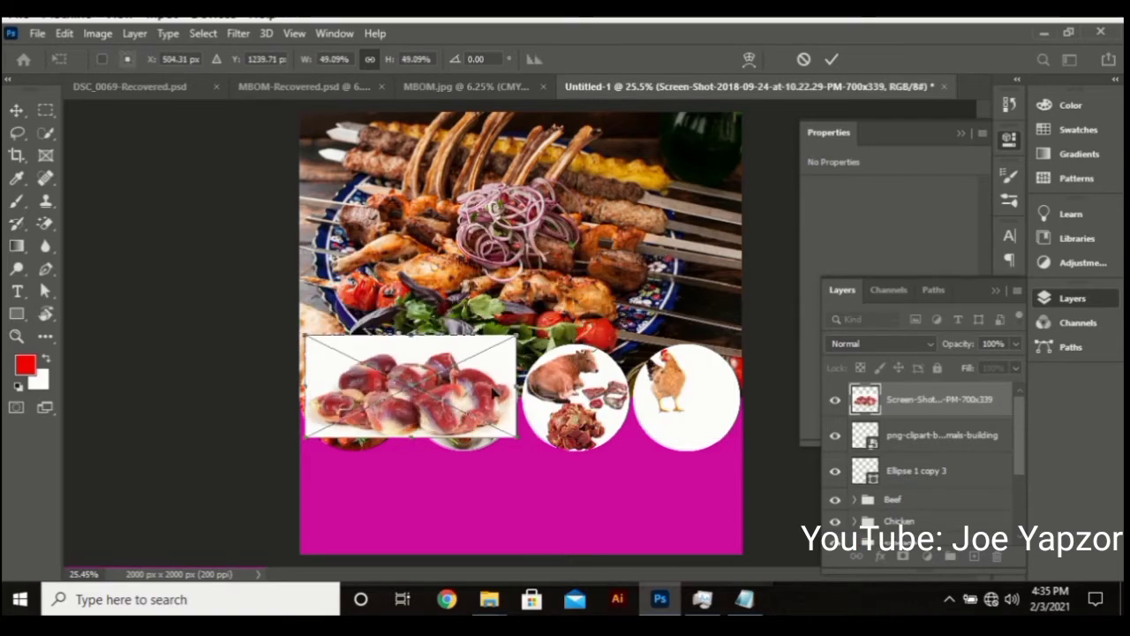
pyautogui.moveTo(445, 408); pyautogui.dragTo(682, 415)
pyautogui.press('Return')
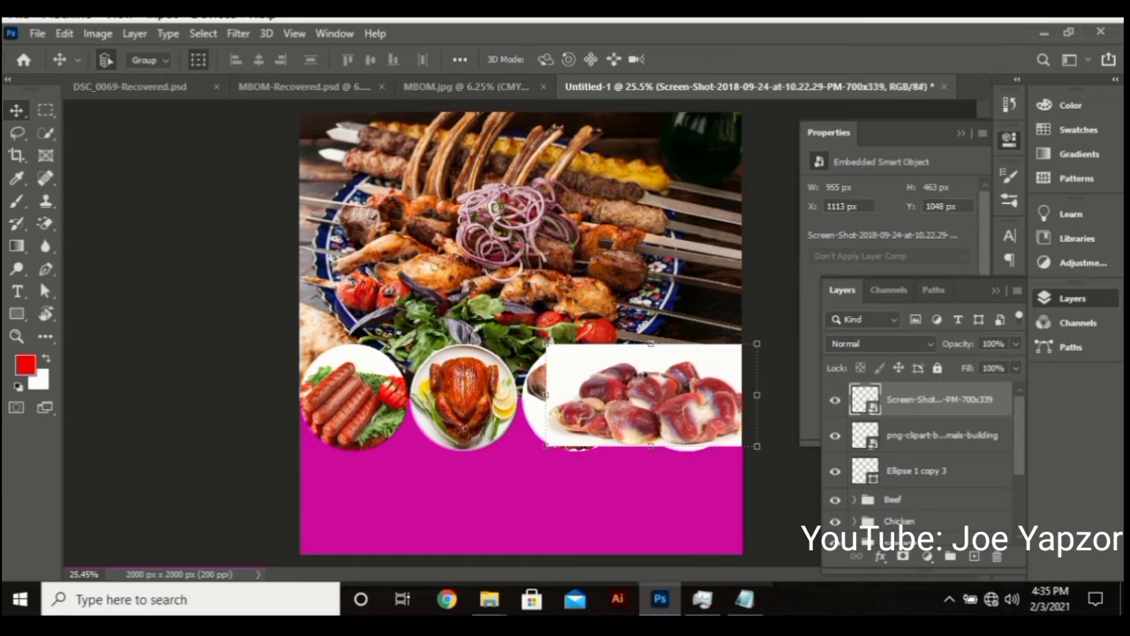
pyautogui.click(42, 224)
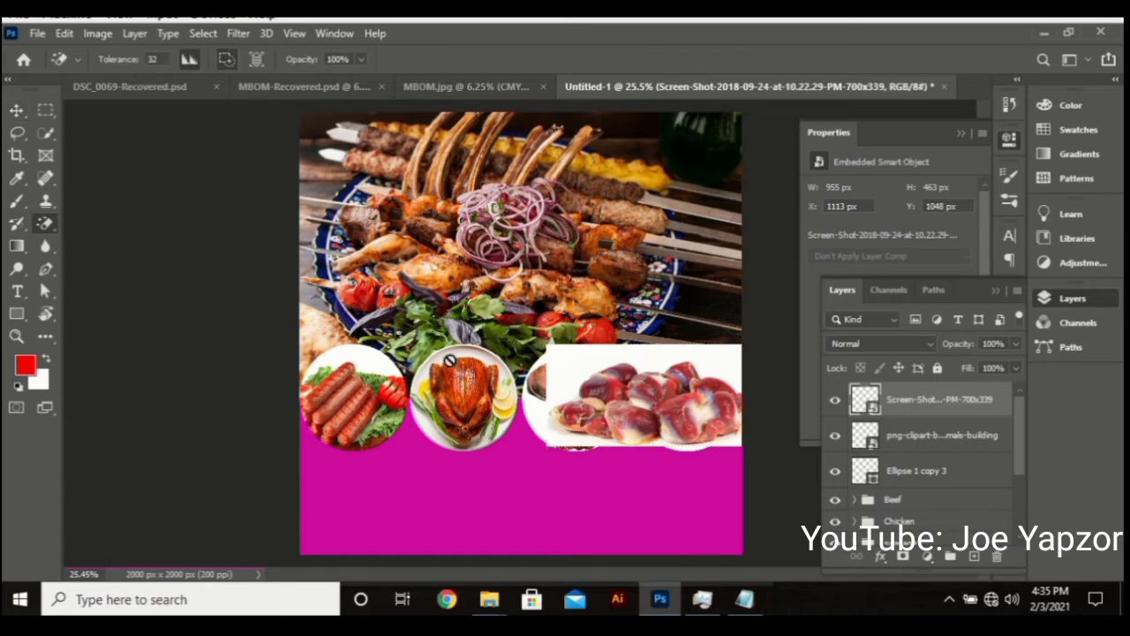
pyautogui.click(572, 371)
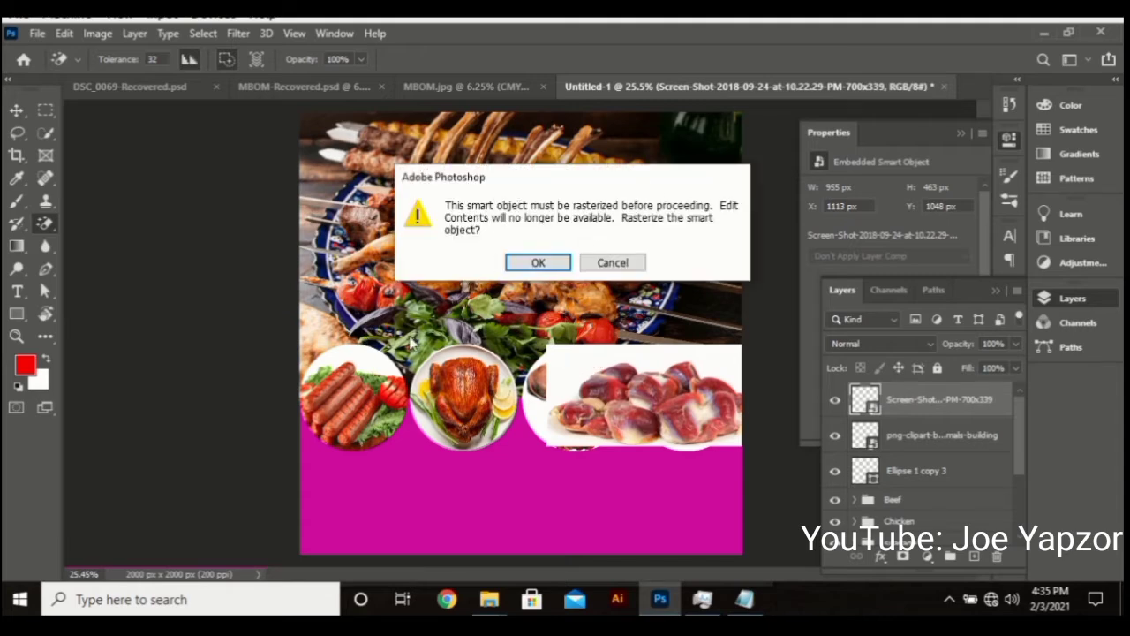
pyautogui.click(532, 264)
pyautogui.click(583, 367)
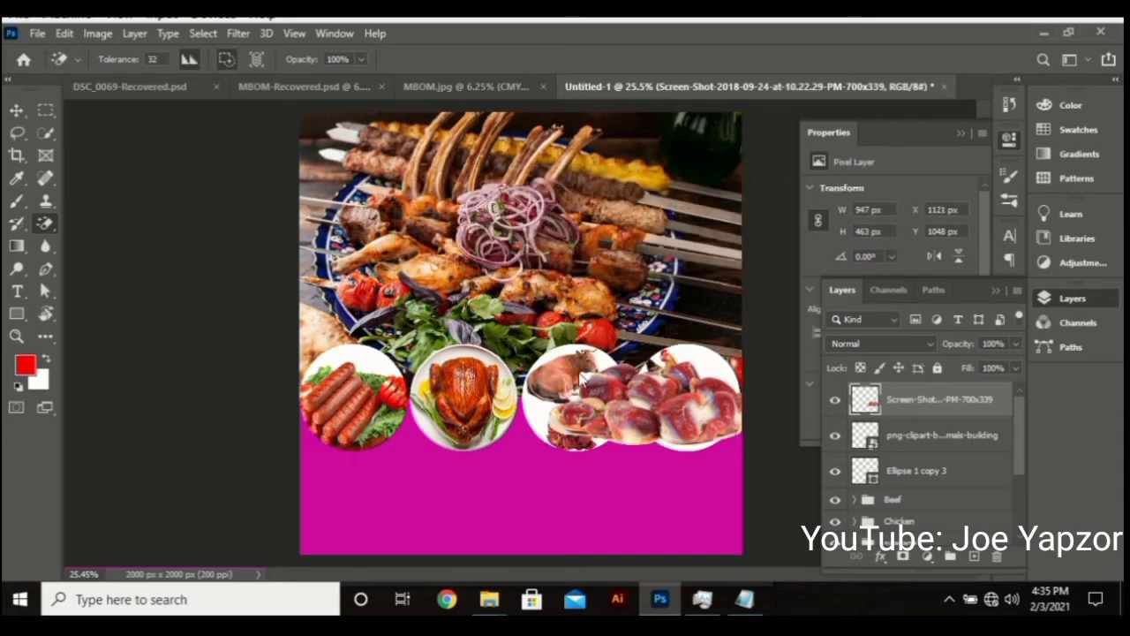
# Shrink the kidneys further and move them toward the fourth circle
pyautogui.click(16, 111)
pyautogui.moveTo(754, 348); pyautogui.dragTo(709, 404)
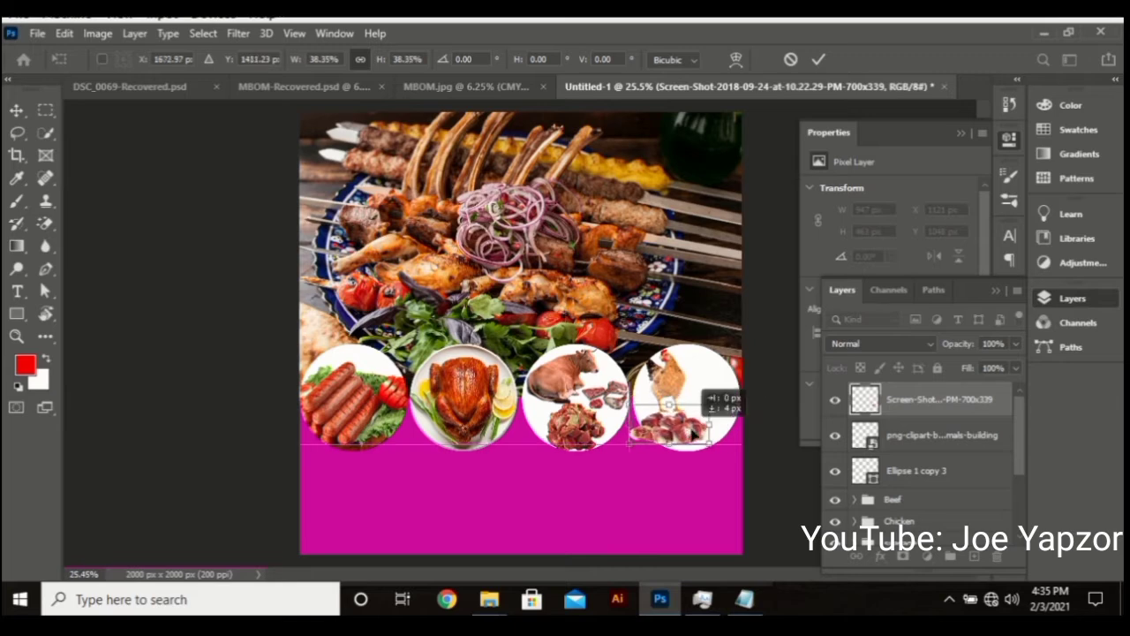
pyautogui.press('Return')
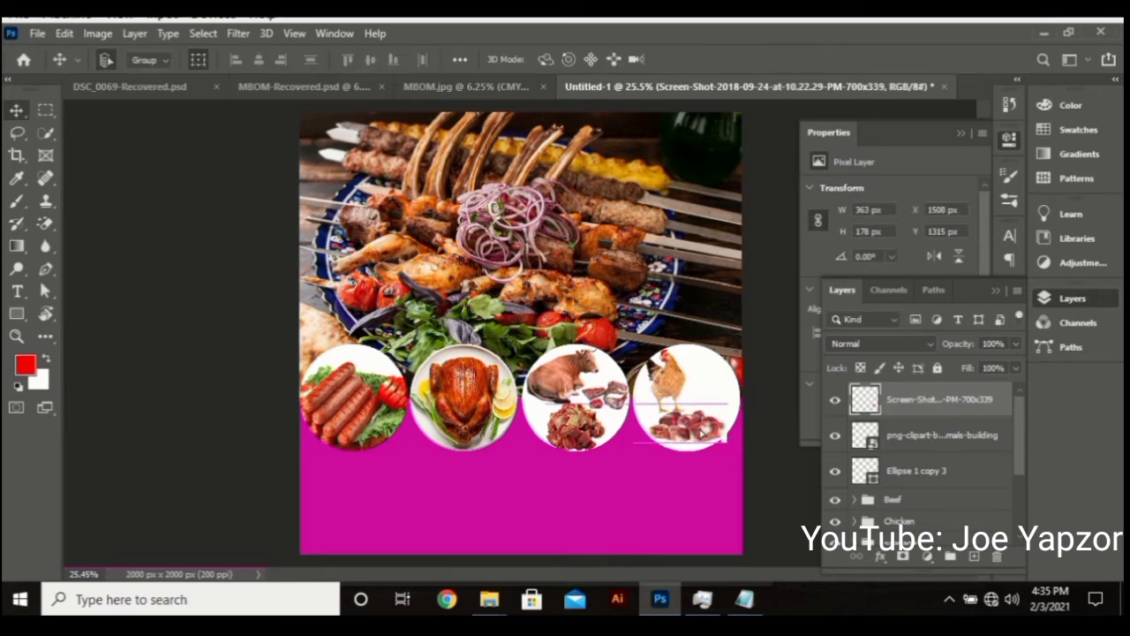
pyautogui.click(626, 497)
pyautogui.hotkey('ctrl', 't')
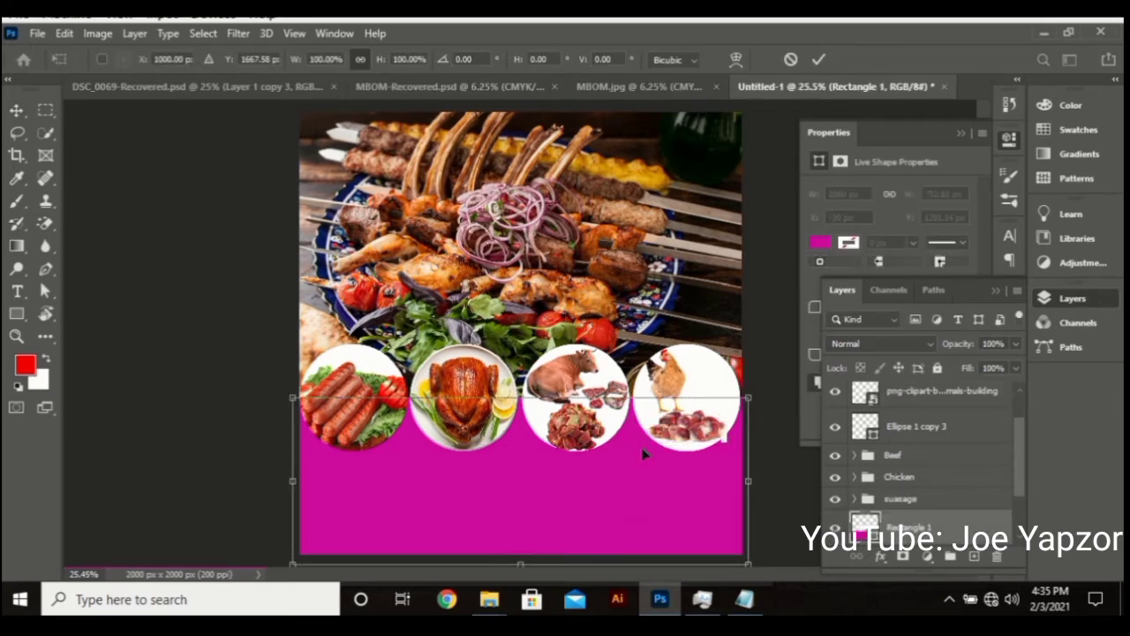
pyautogui.press('Return')
# Clip both the hen and the raw kidney pictures into the fourth circle
pyautogui.click(910, 401)
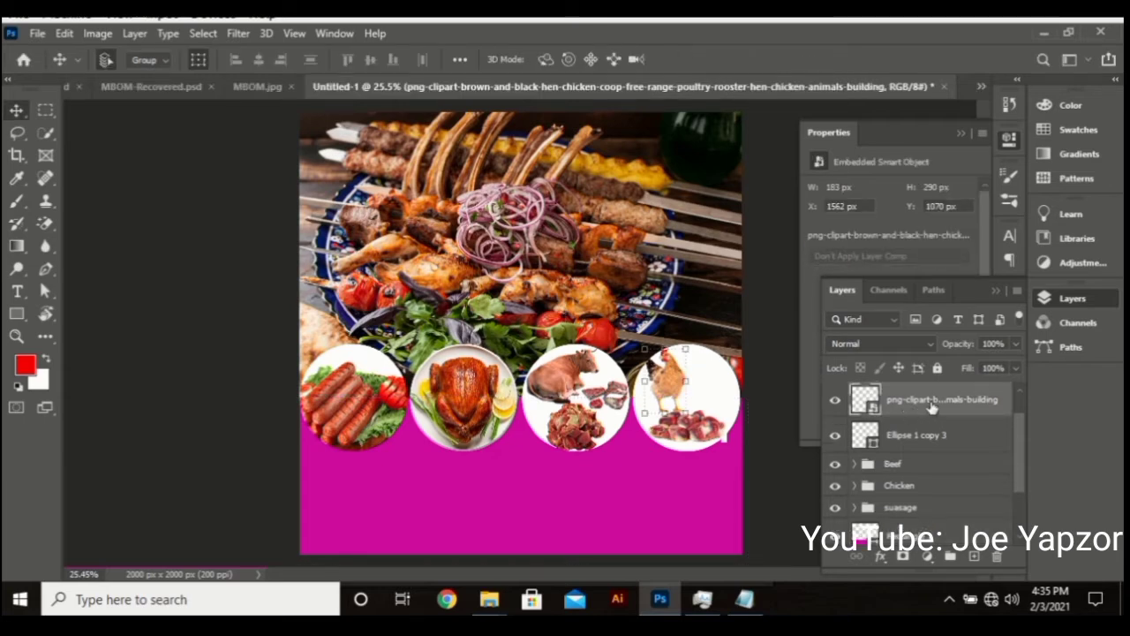
pyautogui.rightClick(931, 406)
pyautogui.click(757, 416)
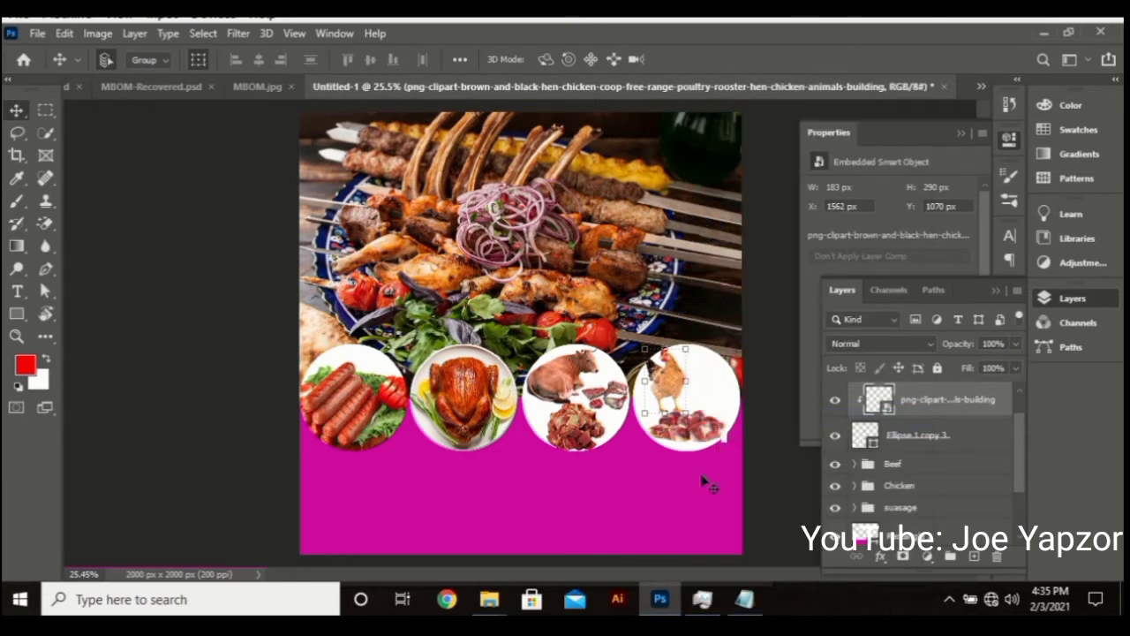
pyautogui.hotkey('ctrl', 't')
pyautogui.press('Return')
pyautogui.click(757, 322)
pyautogui.click(713, 434)
pyautogui.rightClick(915, 410)
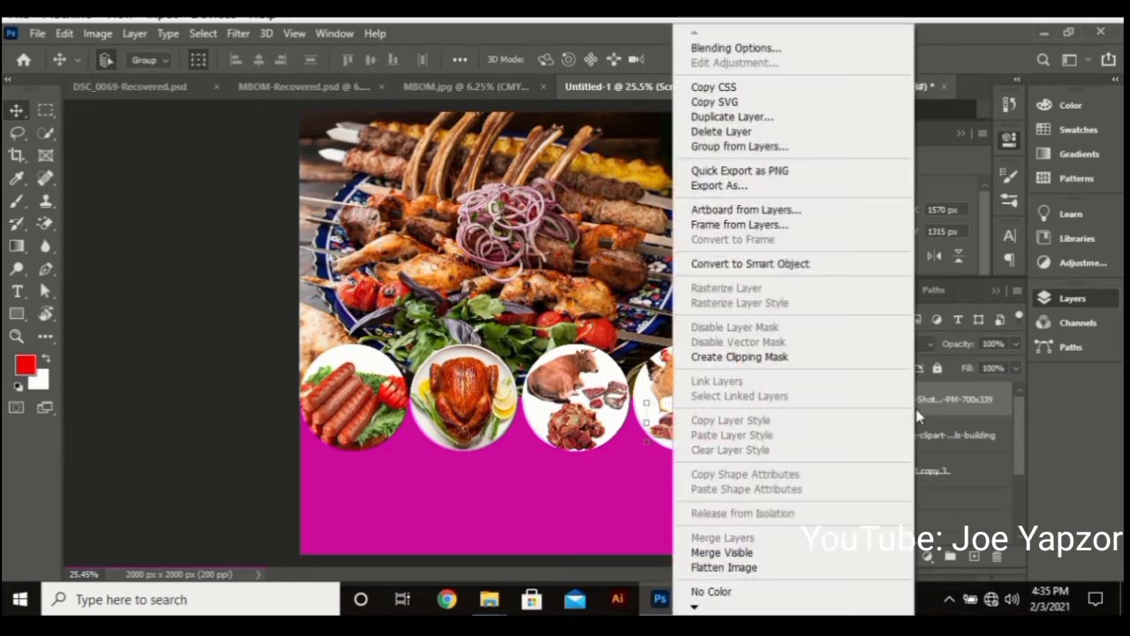
pyautogui.click(744, 357)
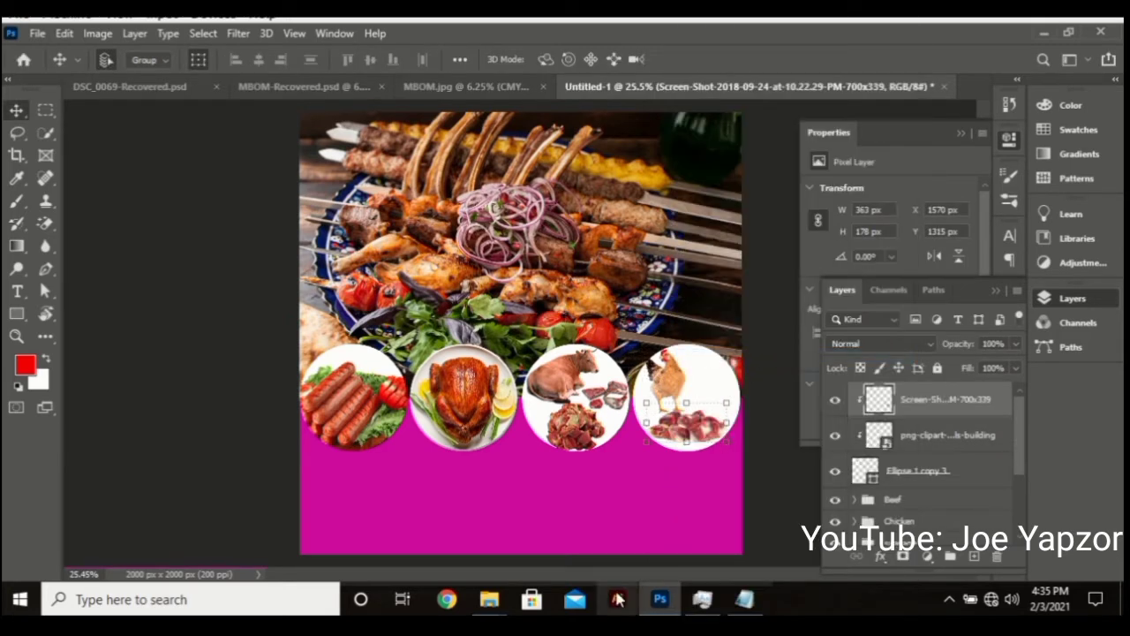
# Drag the fried-chicken picture from the Khebab Banner folder onto the flyer
pyautogui.moveTo(485, 601)
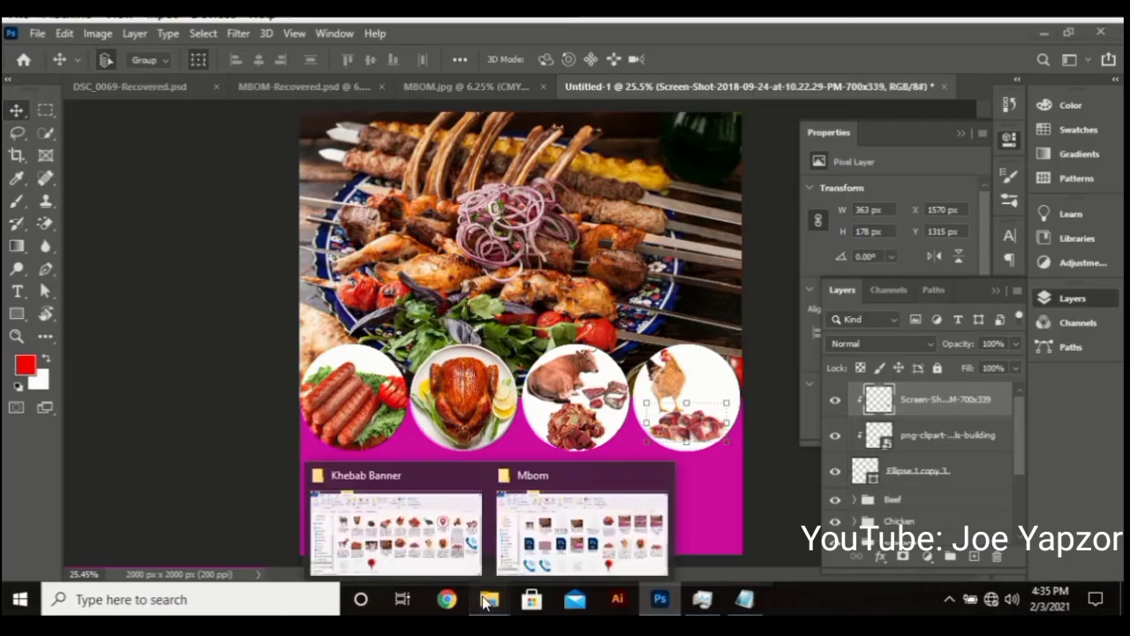
pyautogui.click(406, 526)
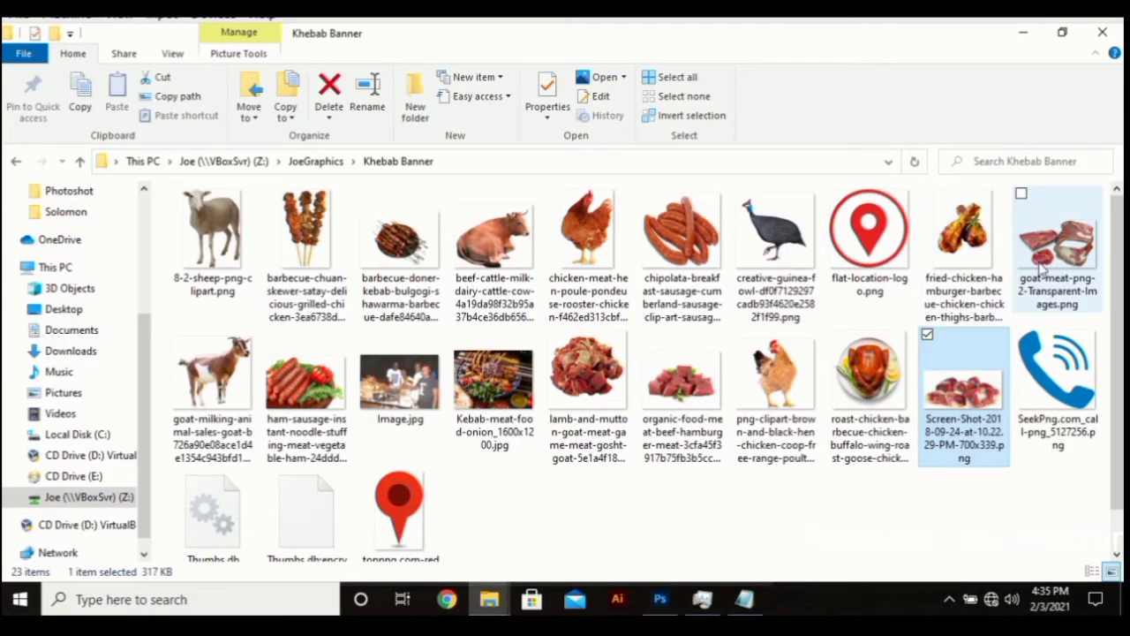
pyautogui.click(962, 243)
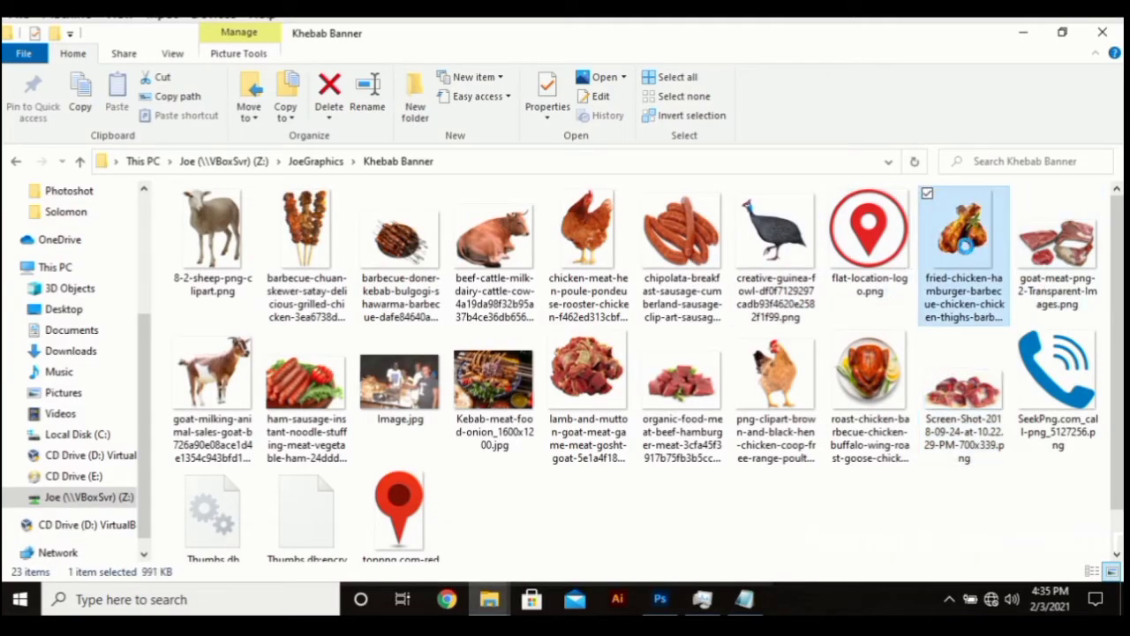
pyautogui.moveTo(964, 245); pyautogui.dragTo(676, 397)
# Shrink the fried chicken into the fourth circle, clip it, and group the circle's layers with Ctrl+G
pyautogui.moveTo(684, 115); pyautogui.dragTo(422, 487)
pyautogui.moveTo(388, 521); pyautogui.dragTo(707, 378)
pyautogui.moveTo(742, 332); pyautogui.dragTo(713, 381)
pyautogui.press('Return')
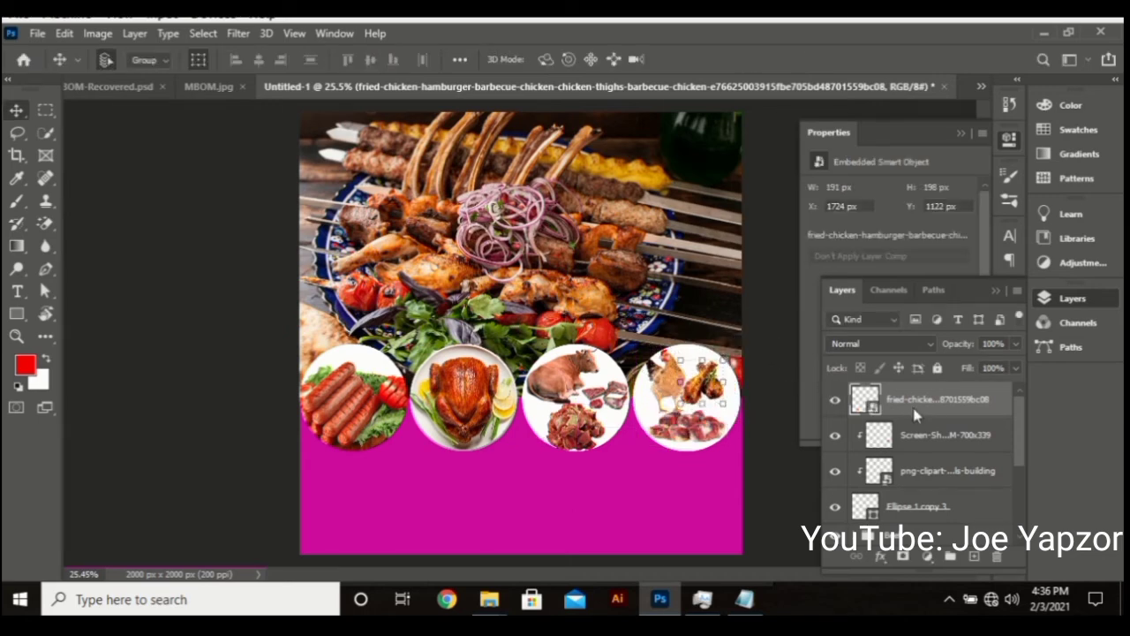
pyautogui.rightClick(915, 415)
pyautogui.click(748, 417)
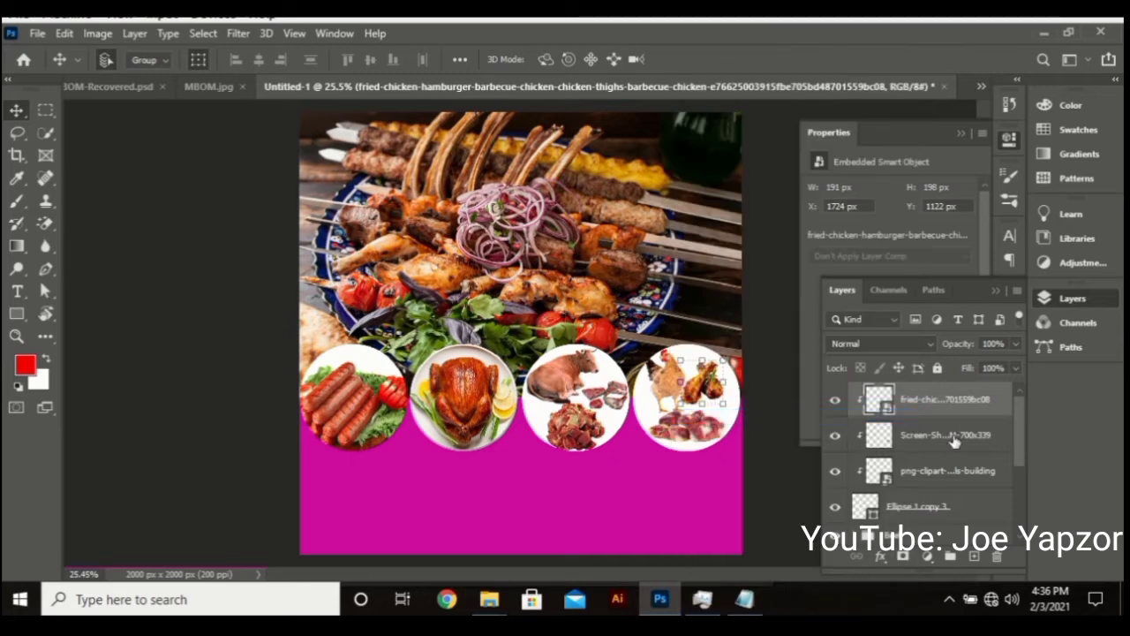
pyautogui.click(910, 505)
pyautogui.hotkey('ctrl', 'g')
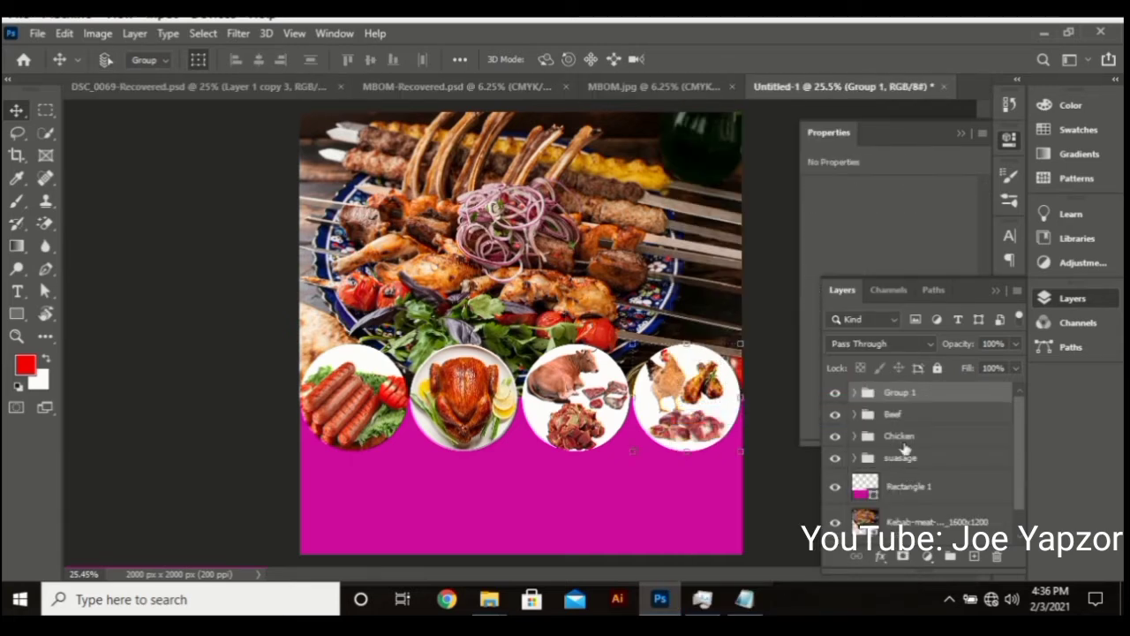
# Rename Group 1 in the Layers panel to 'gizard'
pyautogui.doubleClick(901, 391)
pyautogui.write('c')
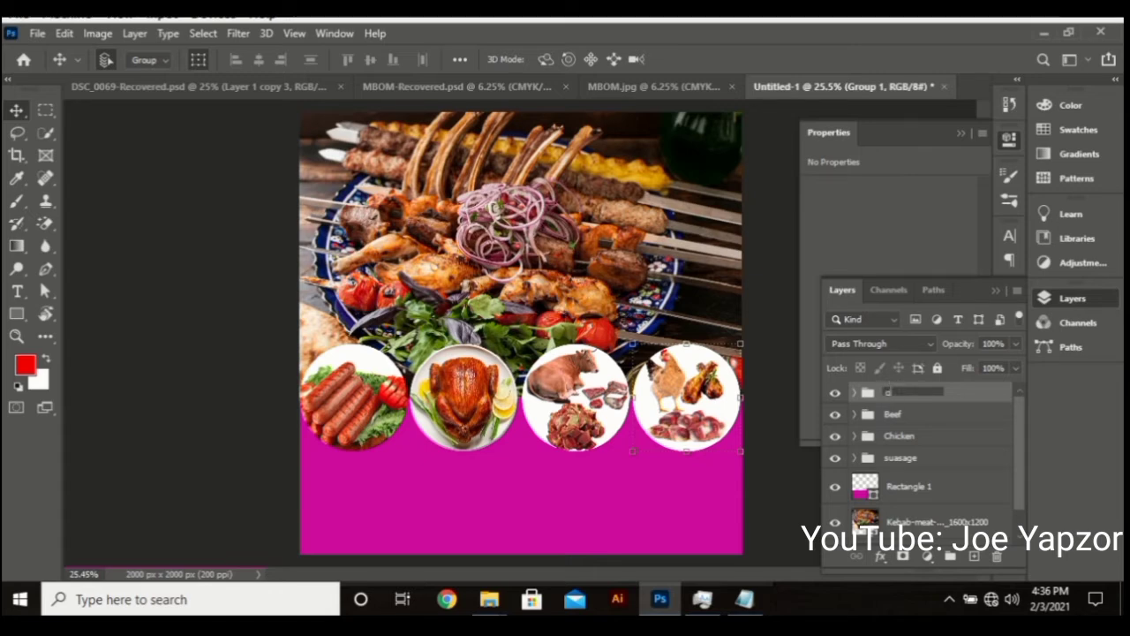
pyautogui.write('izza')
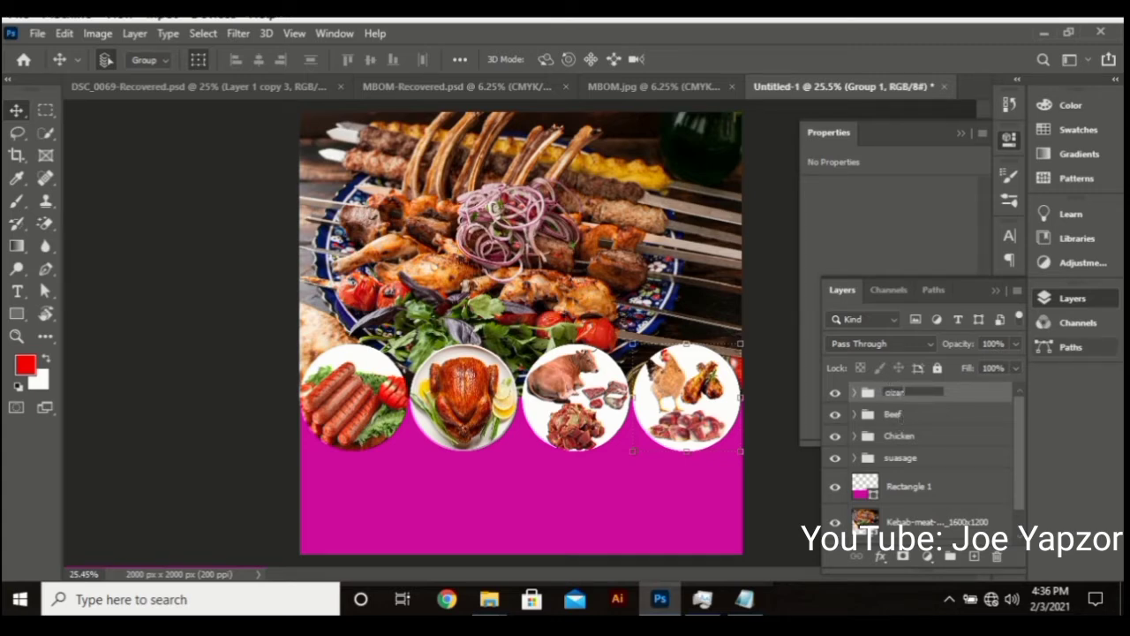
pyautogui.press('Return')
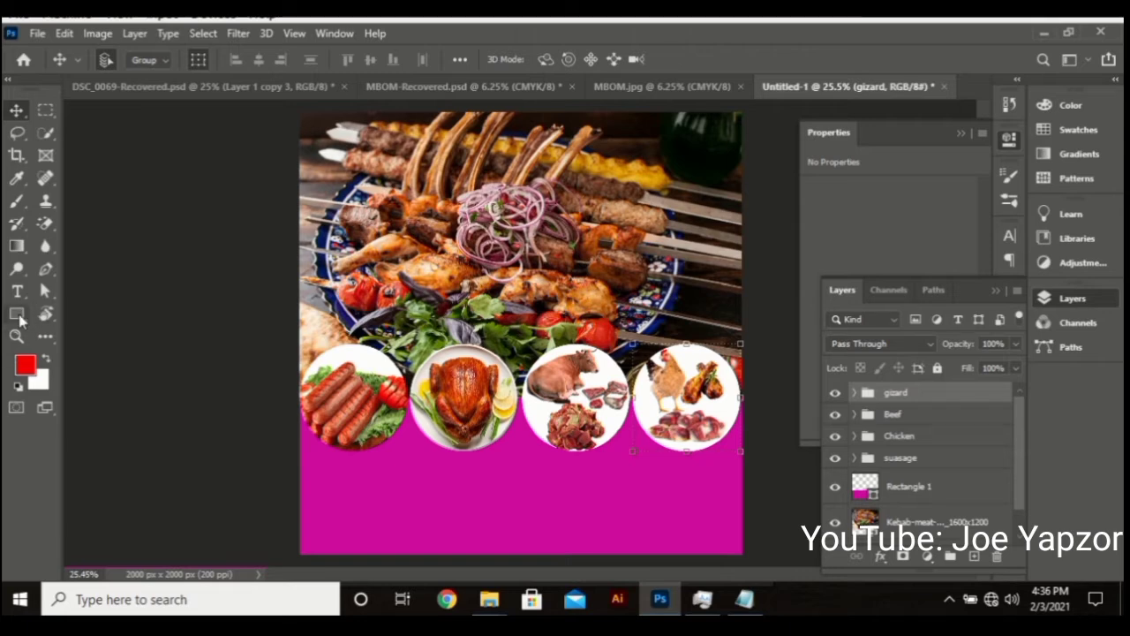
# Draw a red rectangle across the top of the flyer and widen it to 1256 x 127 px
pyautogui.click(17, 316)
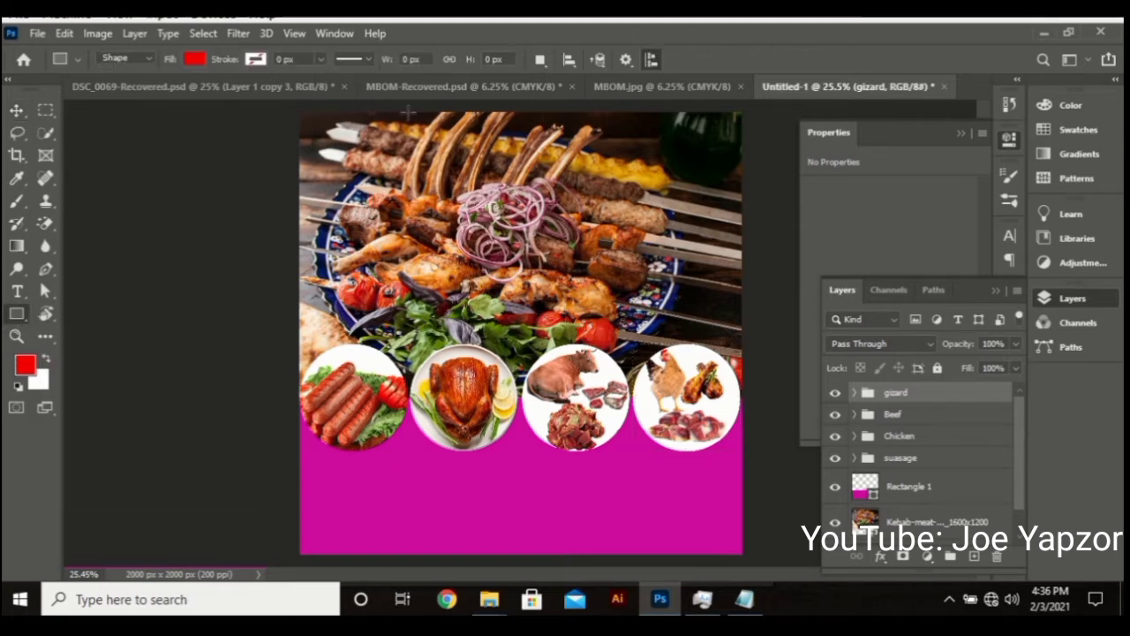
pyautogui.moveTo(408, 112); pyautogui.dragTo(669, 141)
pyautogui.click(22, 113)
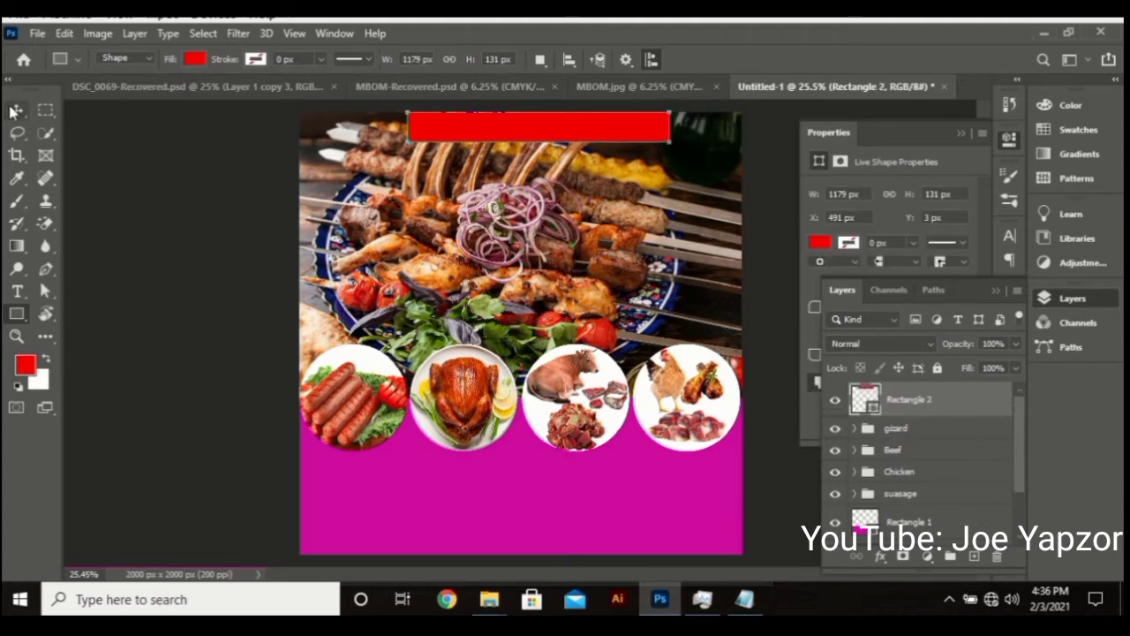
pyautogui.moveTo(407, 126); pyautogui.dragTo(403, 127)
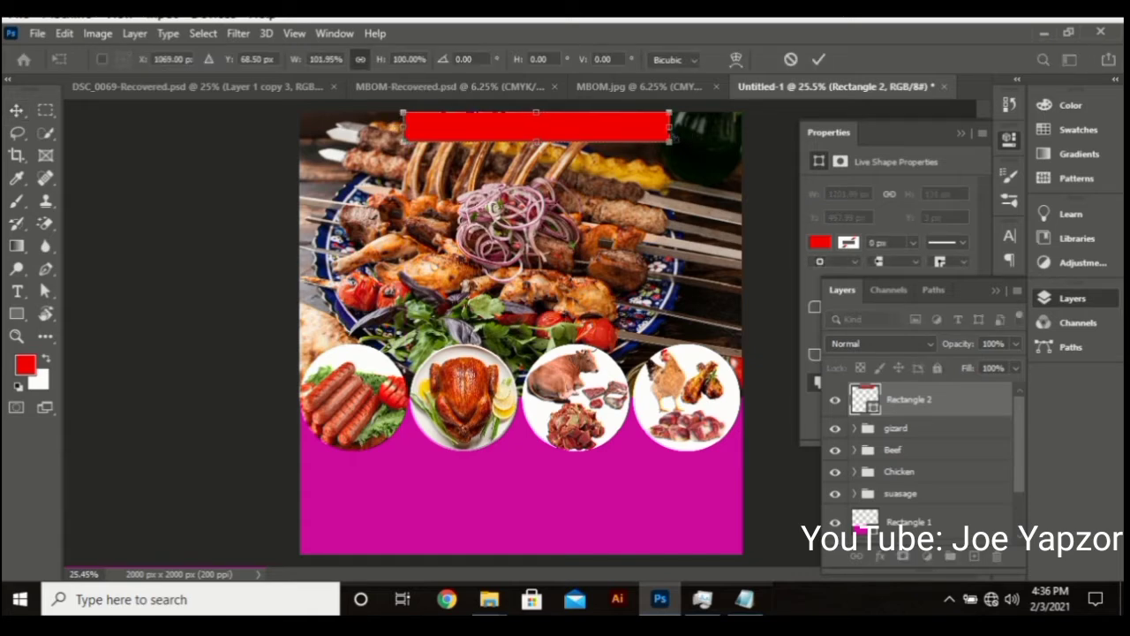
pyautogui.moveTo(669, 139); pyautogui.dragTo(601, 143)
pyautogui.press('Return')
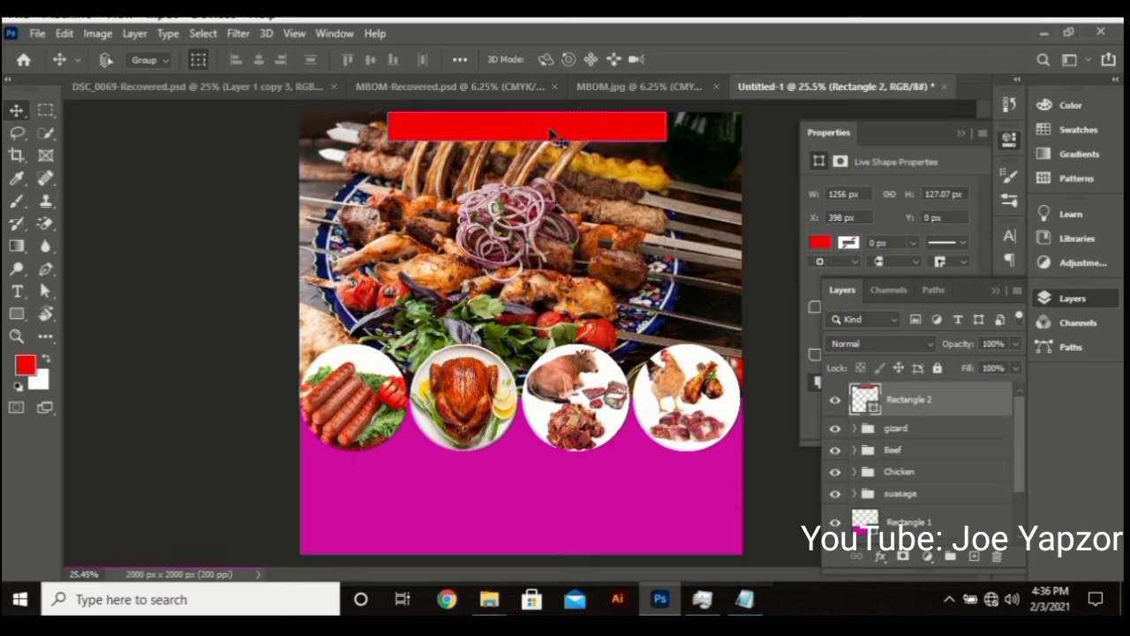
# Centre the red bar horizontally on the canvas, then clear the selection
pyautogui.hotkey('ctrl', 'a')
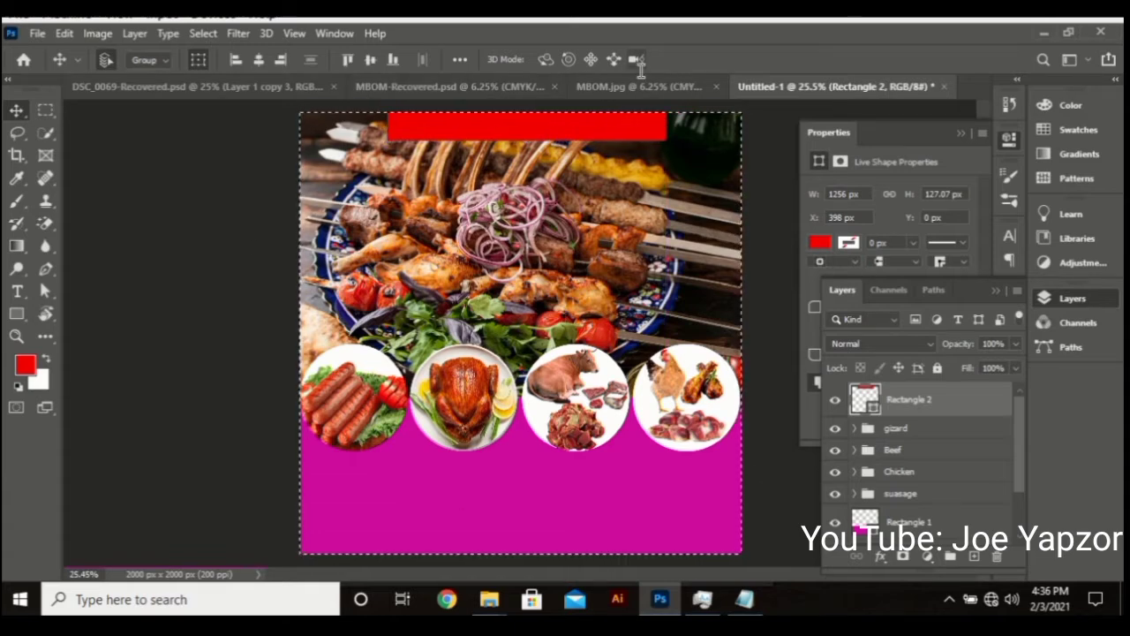
pyautogui.click(258, 60)
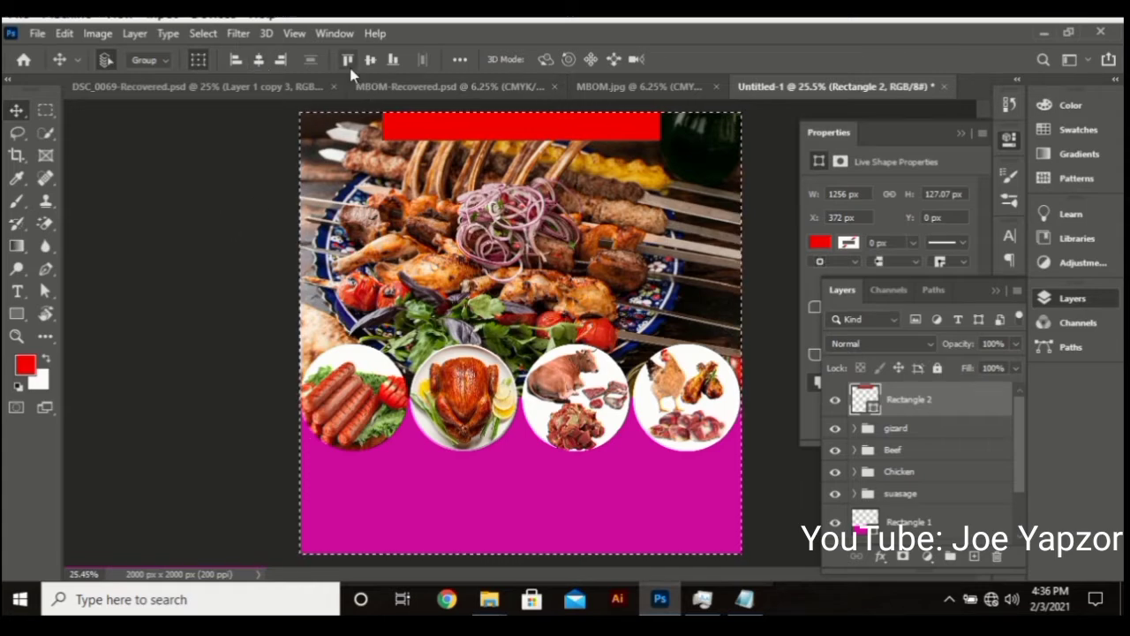
pyautogui.click(239, 214)
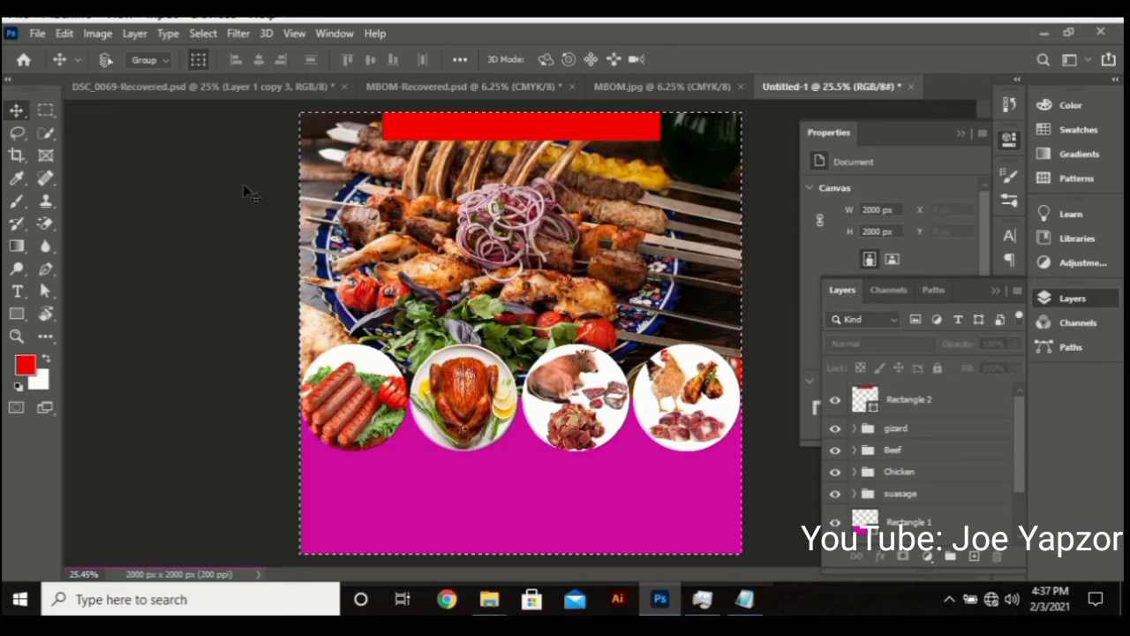
pyautogui.click(203, 33)
pyautogui.click(218, 73)
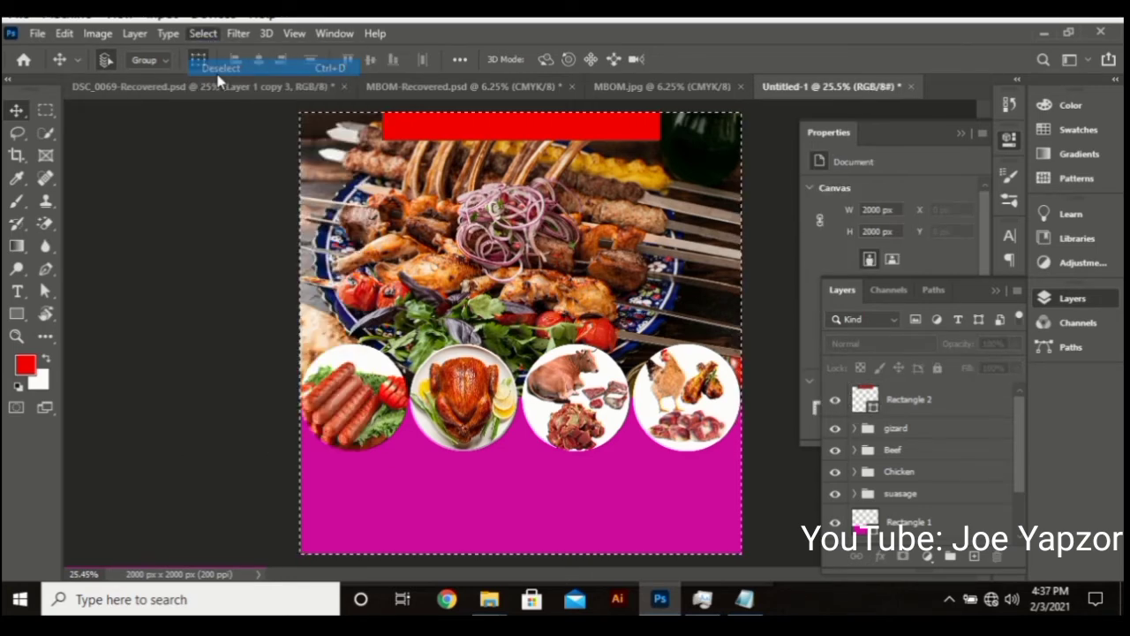
pyautogui.click(479, 116)
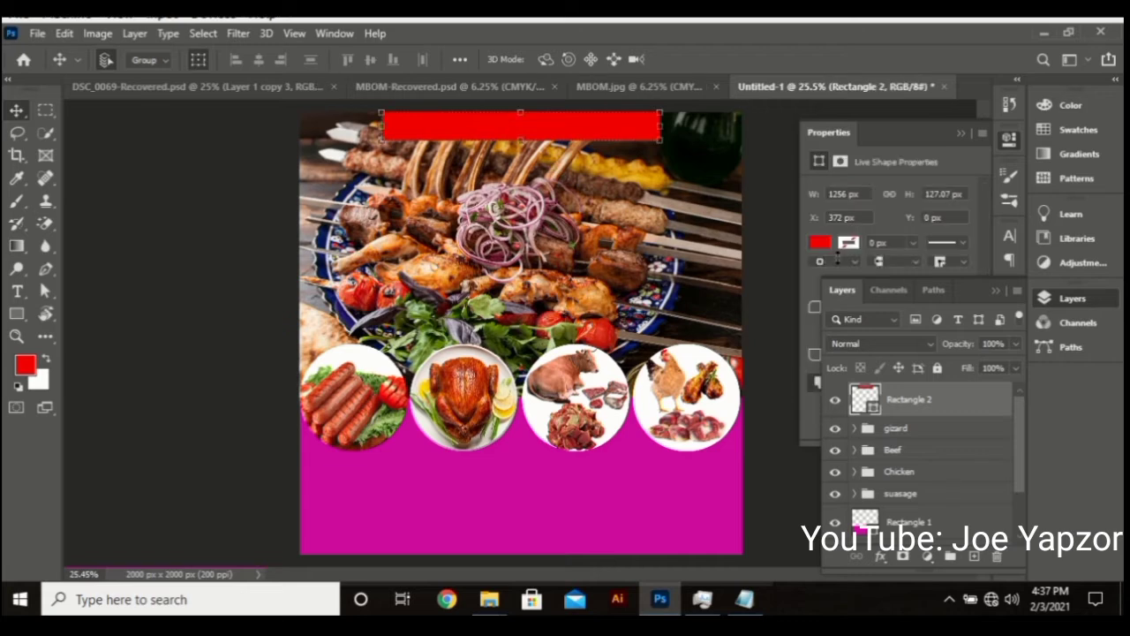
# Fill the top bar white, copy it to the bottom edge, stretch it about 2450 px wide, and lock it
pyautogui.click(820, 242)
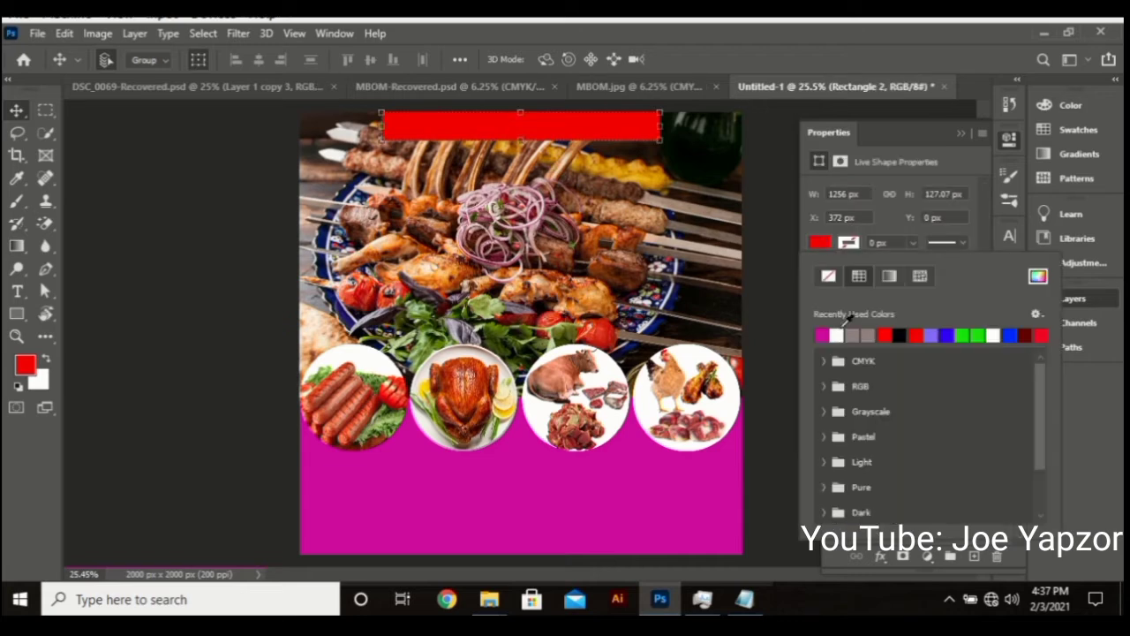
pyautogui.click(835, 334)
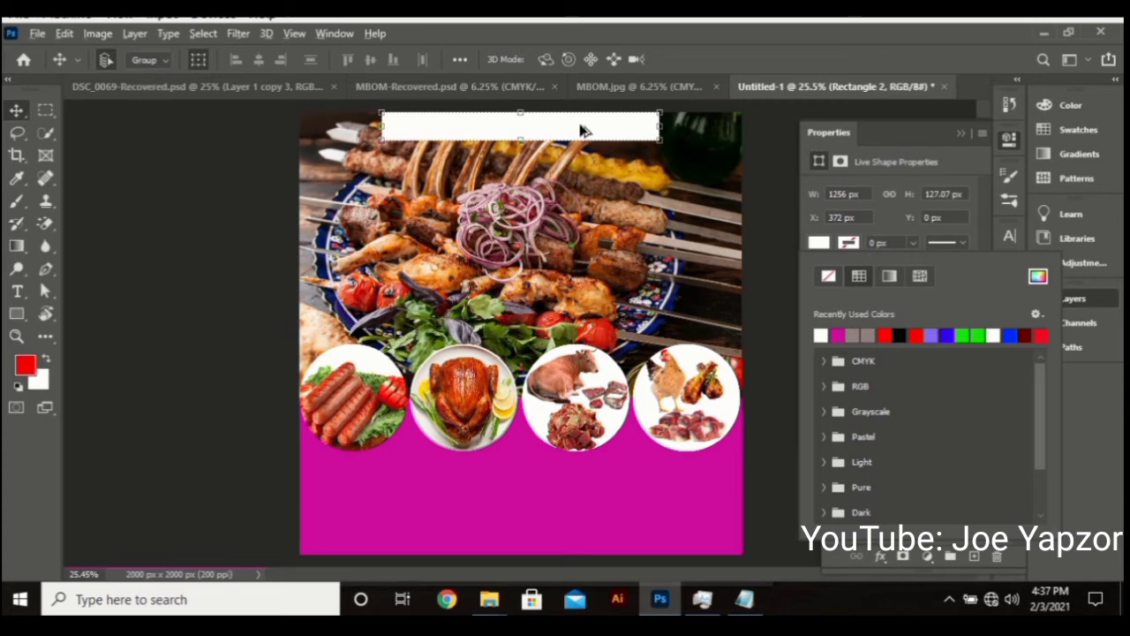
pyautogui.moveTo(580, 131); pyautogui.dragTo(590, 542)
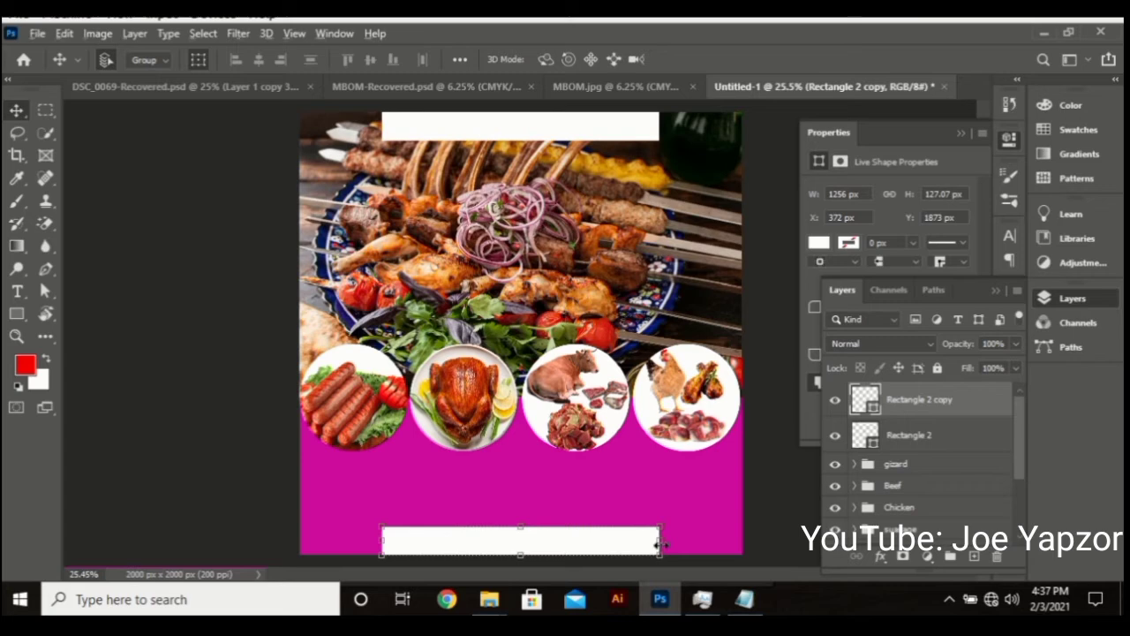
pyautogui.moveTo(659, 545); pyautogui.dragTo(792, 549)
pyautogui.press('Return')
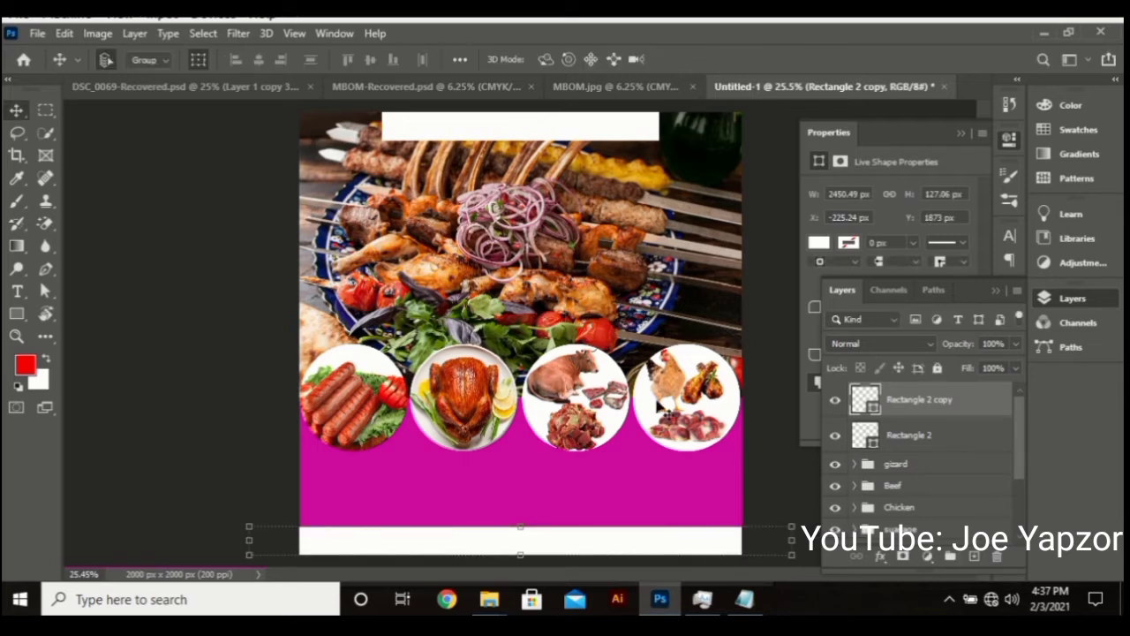
pyautogui.hotkey('ctrl', '/')
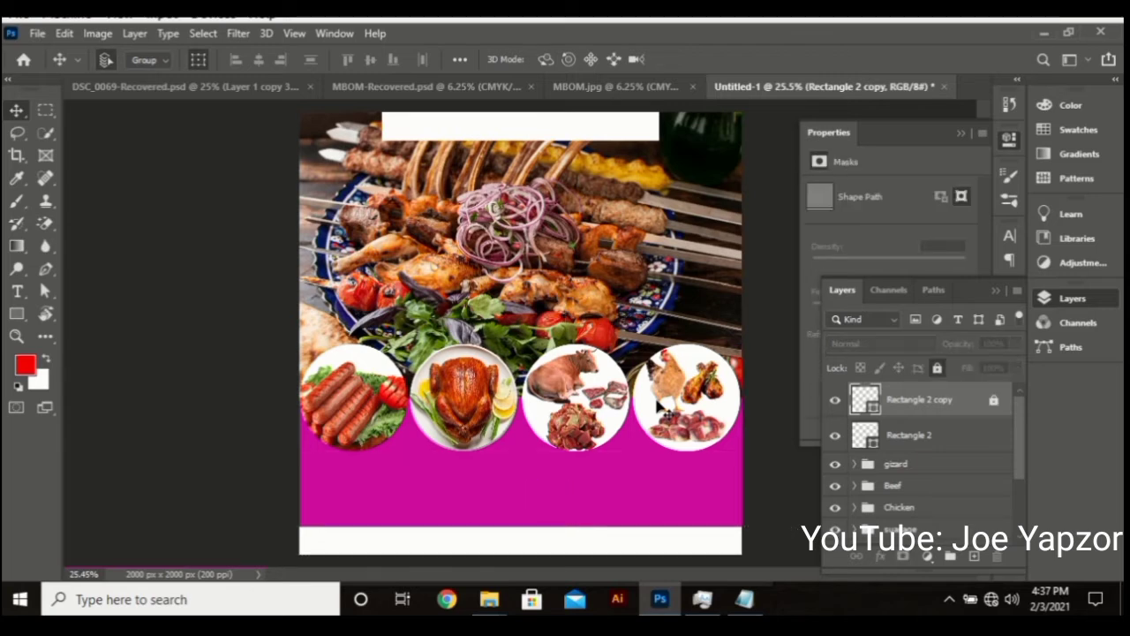
# Lock both white bars and the gizard, Beef and Chicken groups
pyautogui.click(997, 403)
pyautogui.click(940, 369)
pyautogui.click(563, 131)
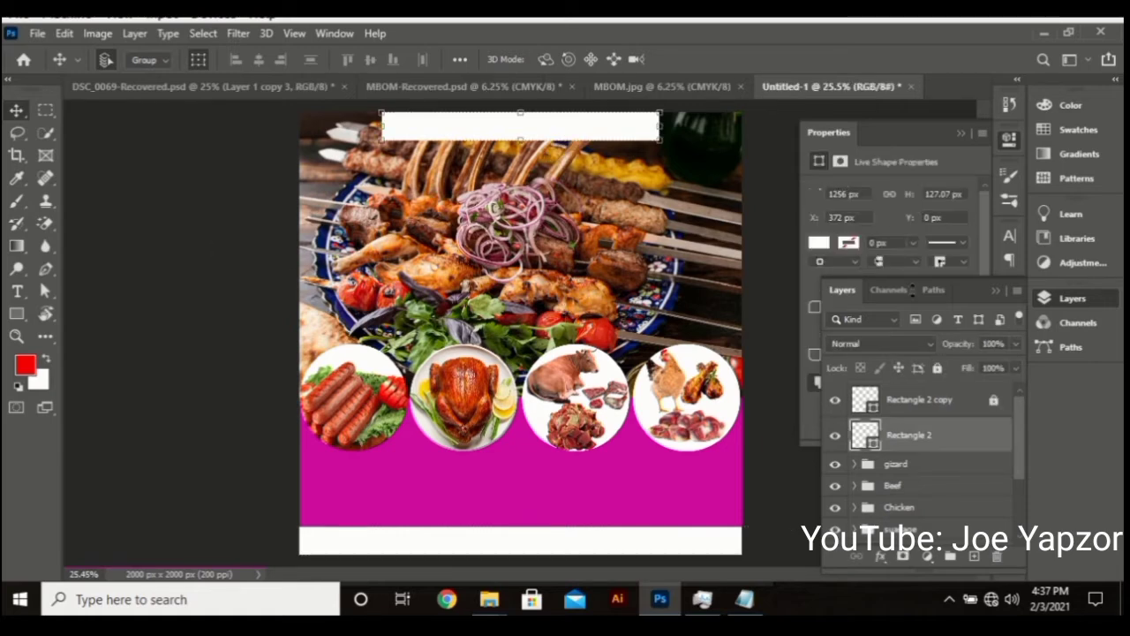
pyautogui.click(939, 369)
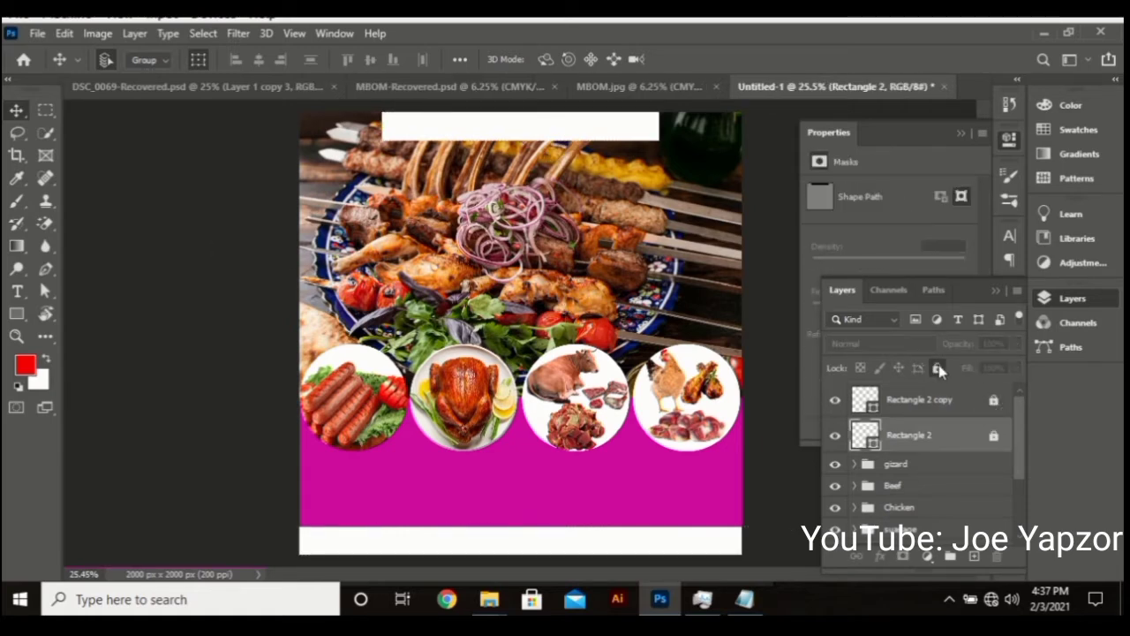
pyautogui.click(366, 402)
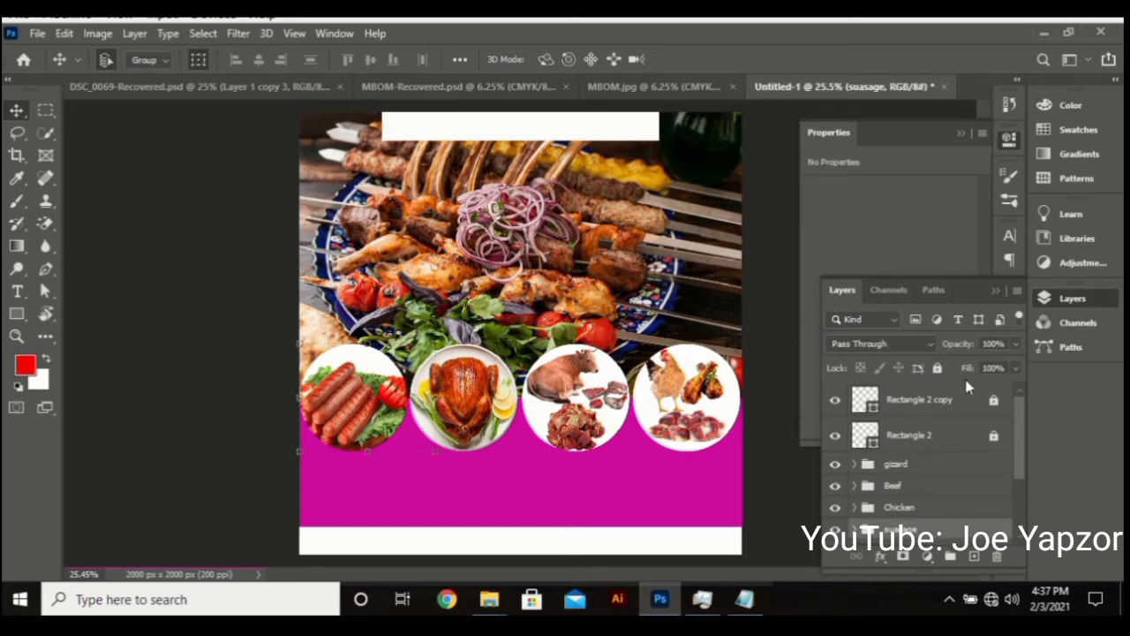
pyautogui.click(933, 510)
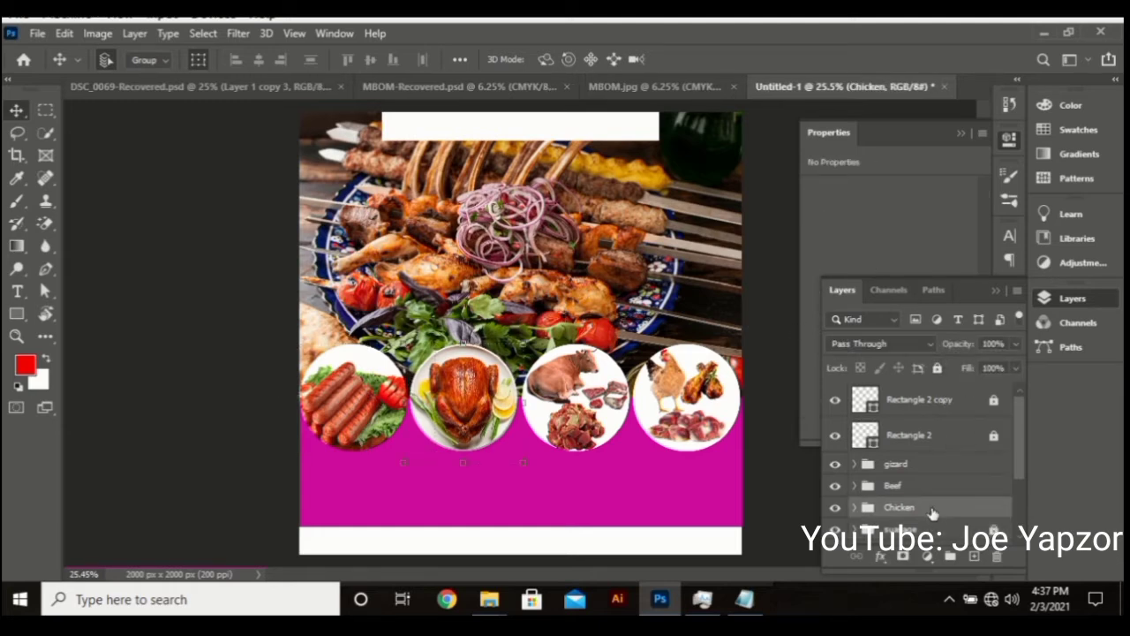
pyautogui.keyDown('shift'); pyautogui.click(932, 463); pyautogui.keyUp('shift')
pyautogui.click(938, 369)
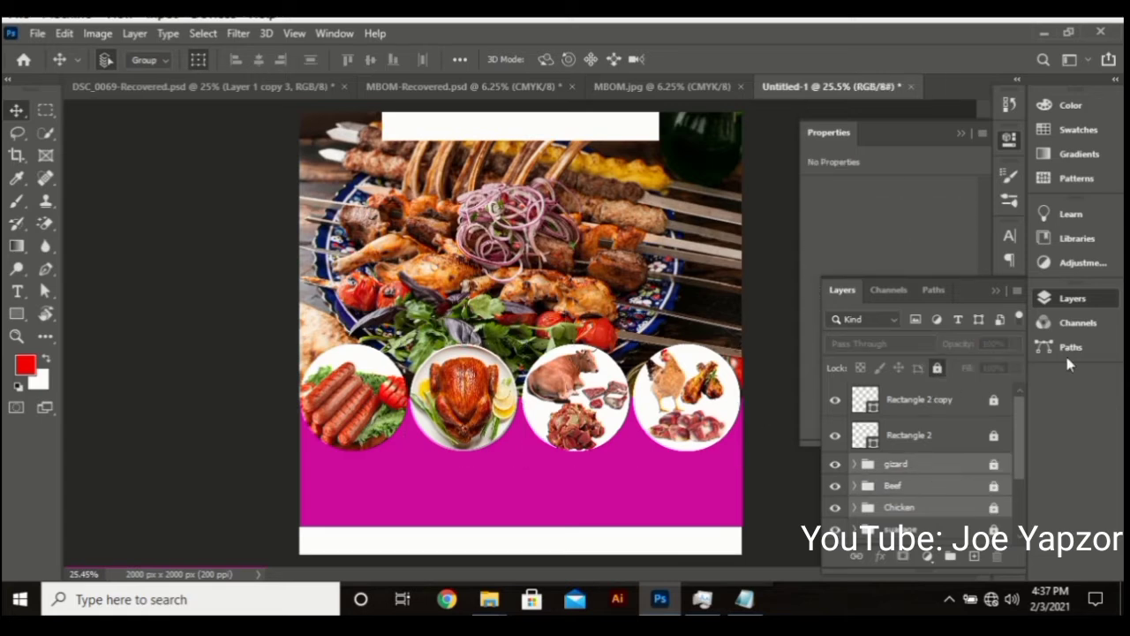
# Deselect the kebab photo layer and bring the Layers list back into view
pyautogui.click(1072, 299)
pyautogui.click(618, 307)
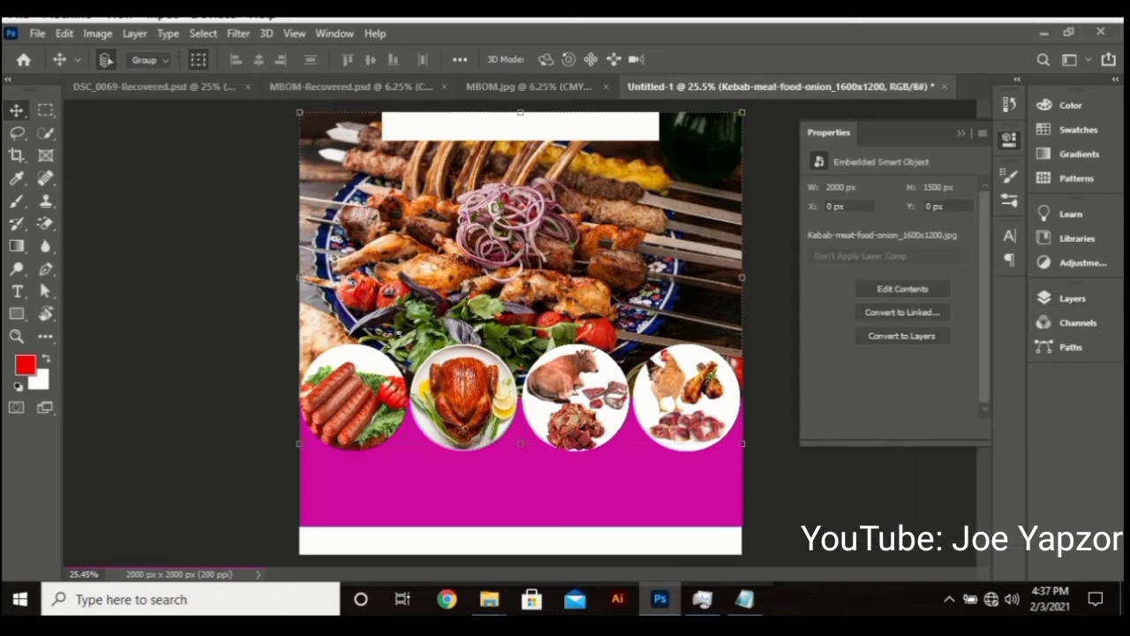
pyautogui.click(1072, 299)
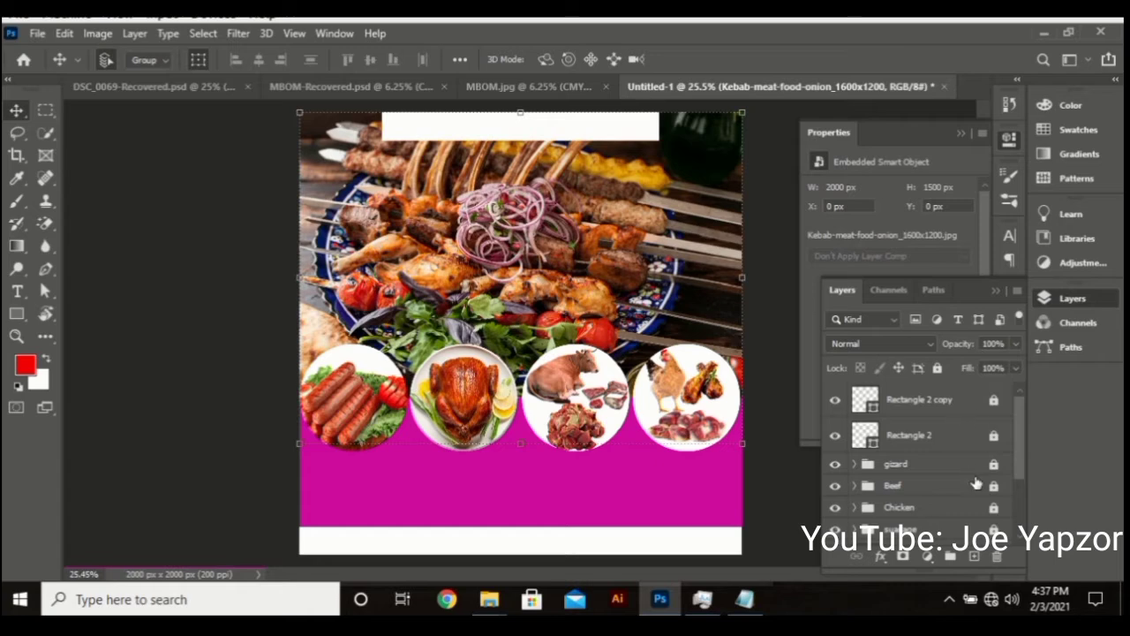
pyautogui.scroll(-3, 976, 483)
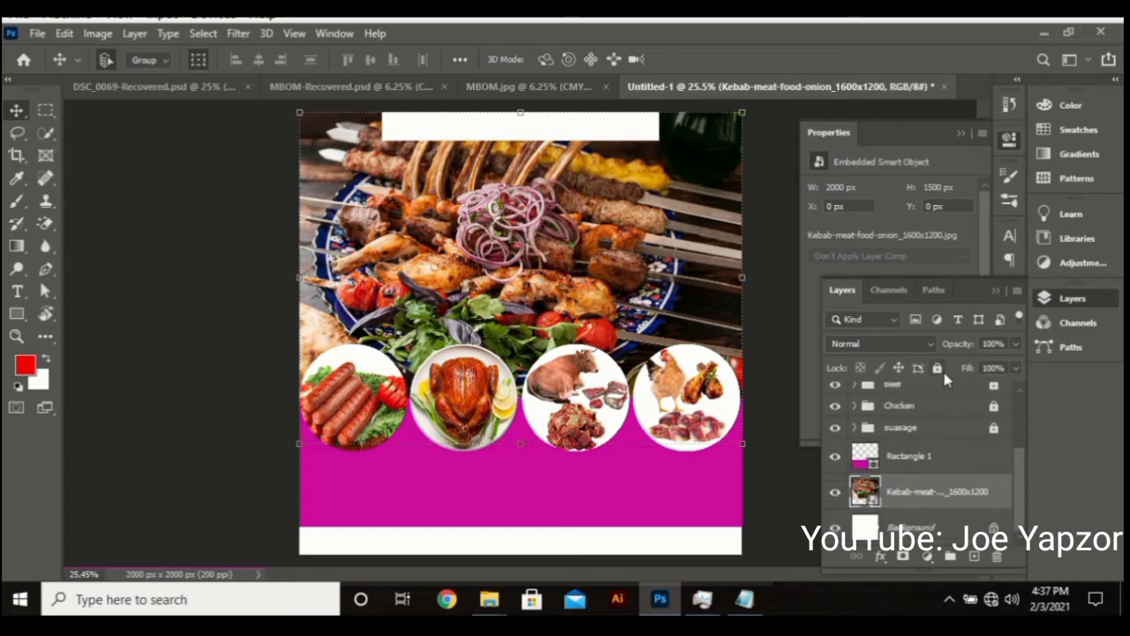
pyautogui.click(1072, 299)
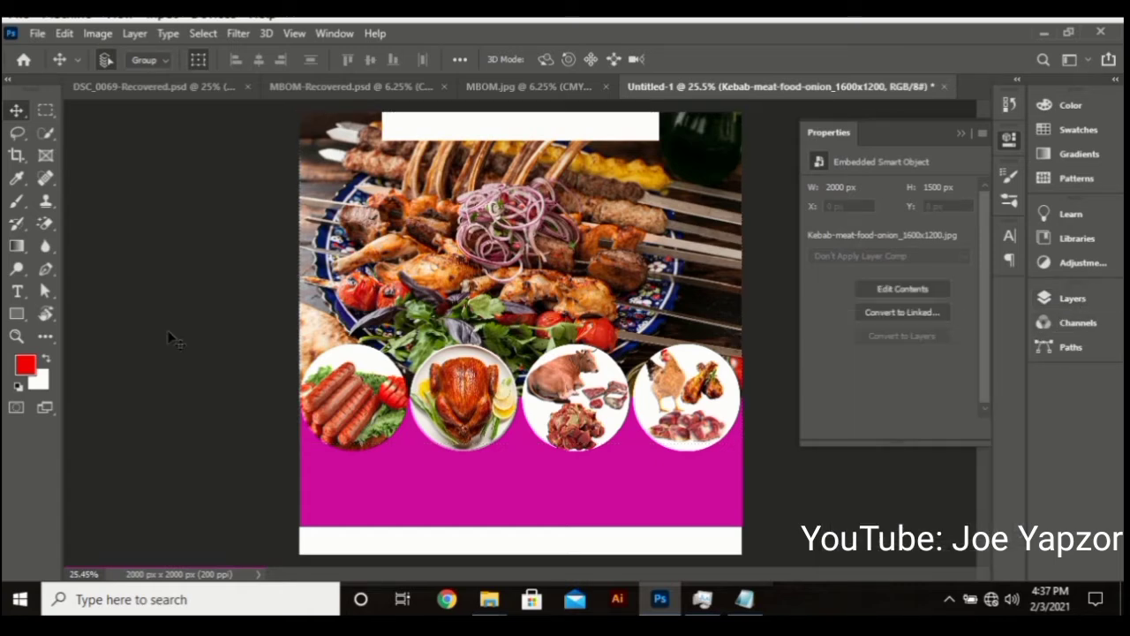
pyautogui.click(228, 372)
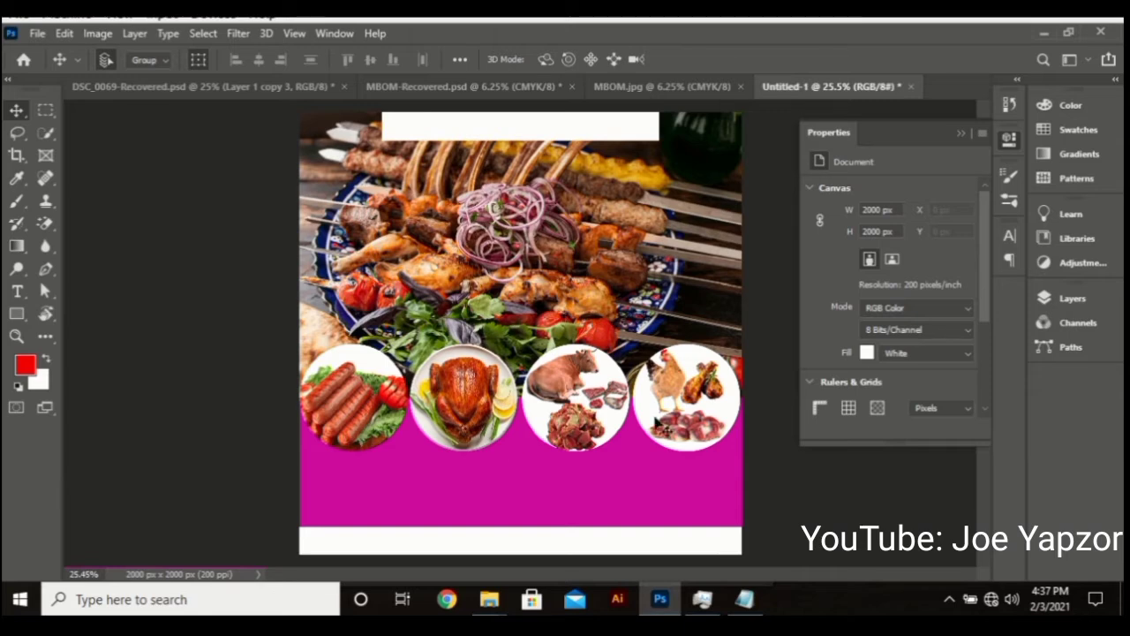
pyautogui.click(1070, 299)
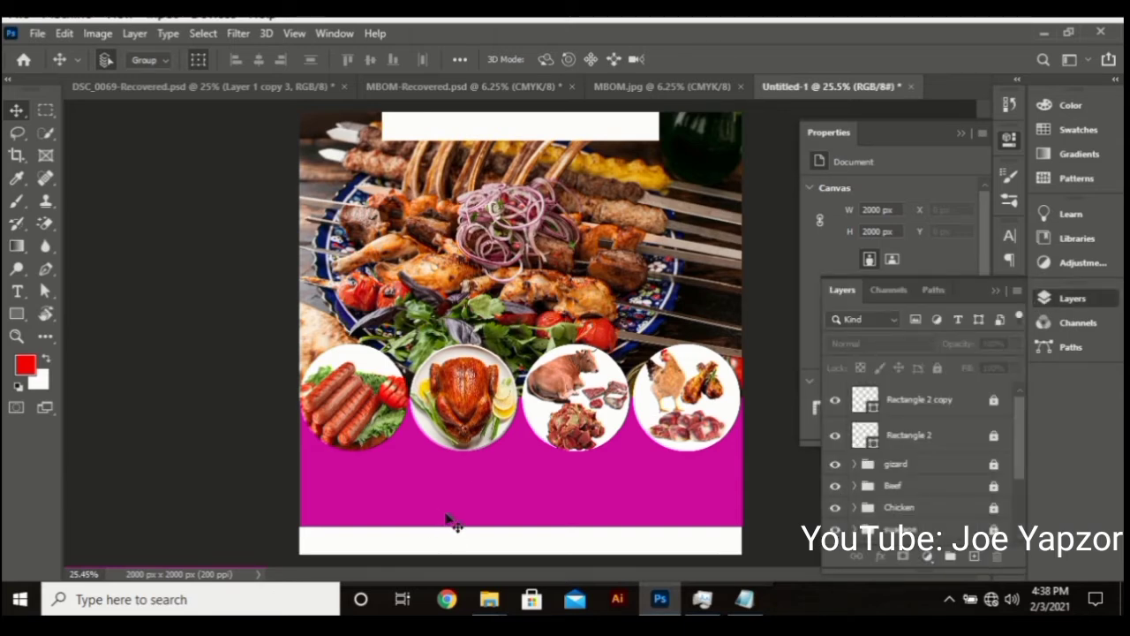
# Copy 'MBOM SPECIAL KHEBAB' from MBOM.txt in Notepad and return to Photoshop
pyautogui.click(745, 600)
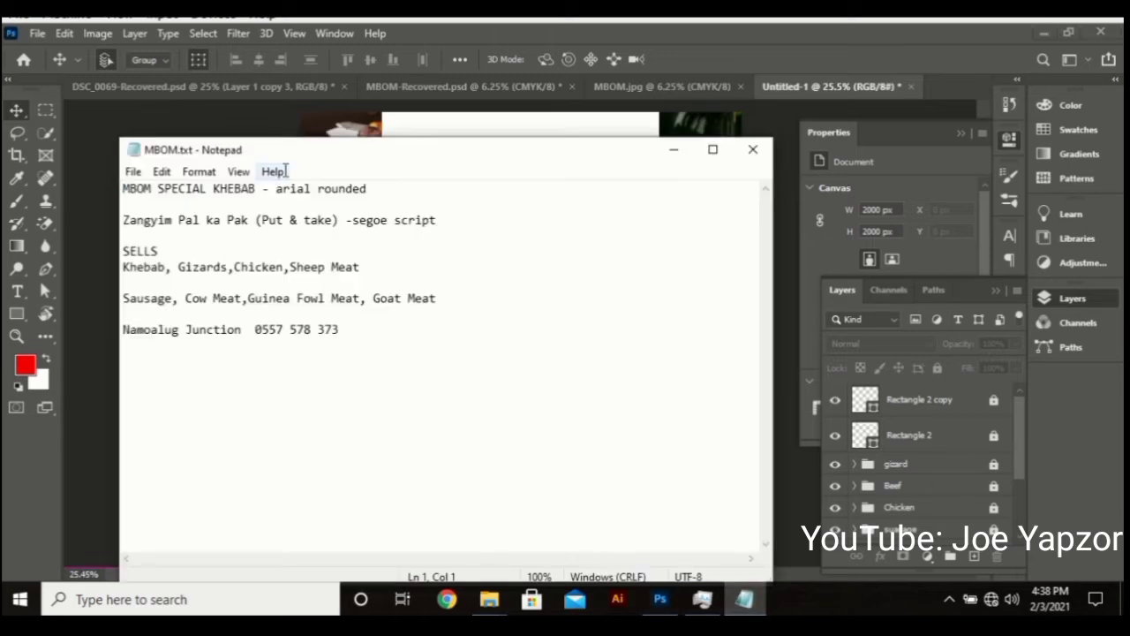
pyautogui.moveTo(257, 189); pyautogui.dragTo(111, 201)
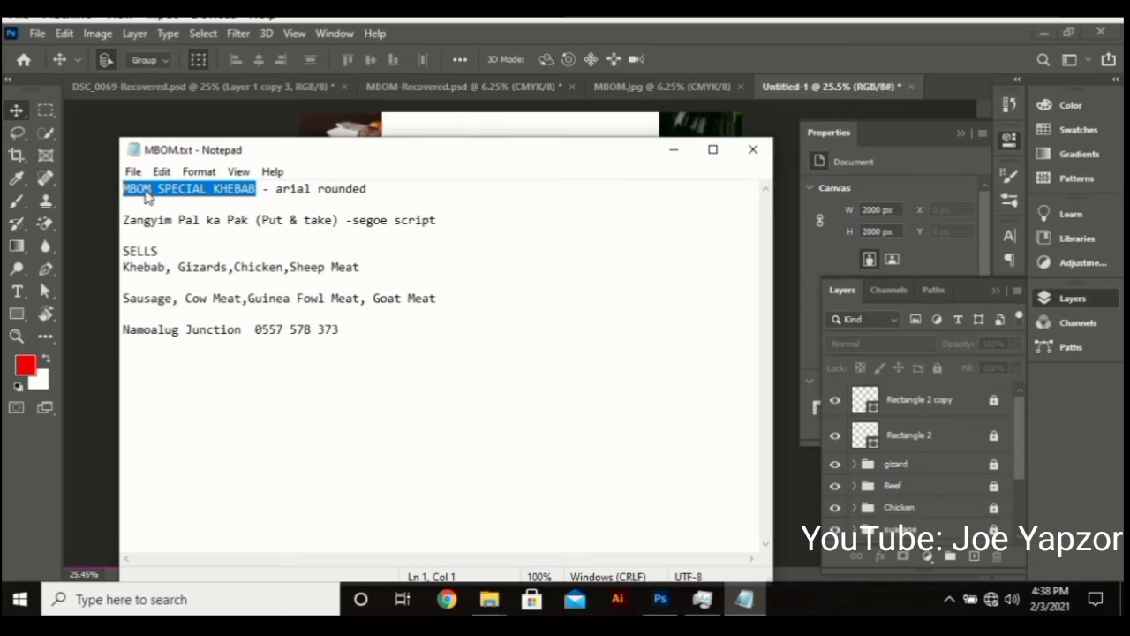
pyautogui.rightClick(146, 194)
pyautogui.click(206, 247)
pyautogui.click(706, 150)
pyautogui.click(1025, 33)
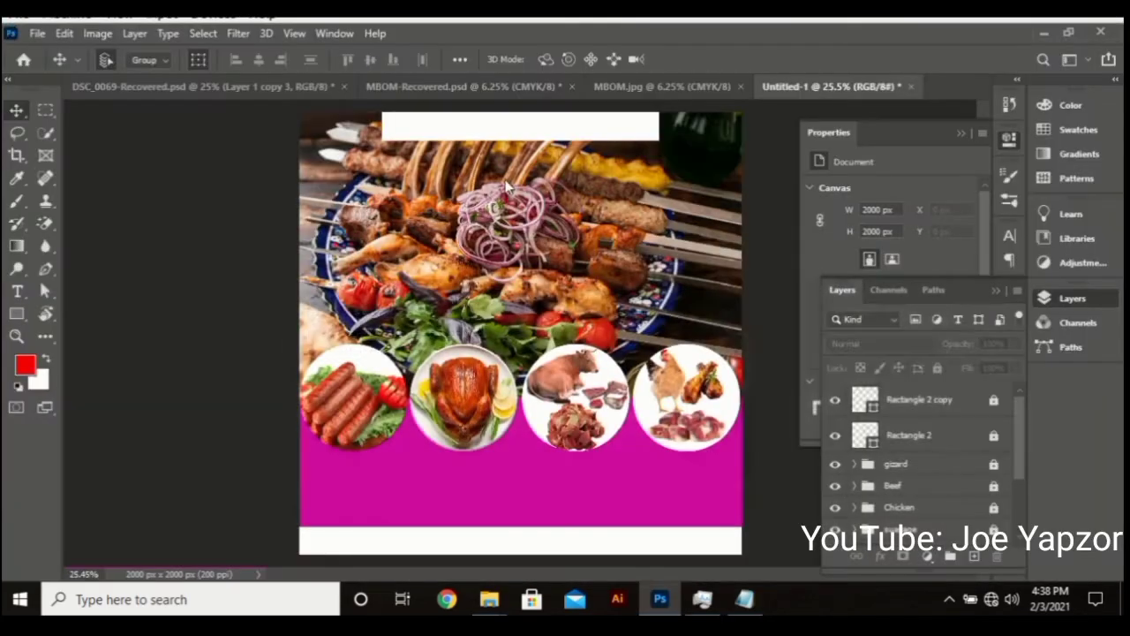
# Paste 'MBOM SPECIAL KHEBAB' as text in the top white bar and colour it magenta (ce0b9e)
pyautogui.press('t')
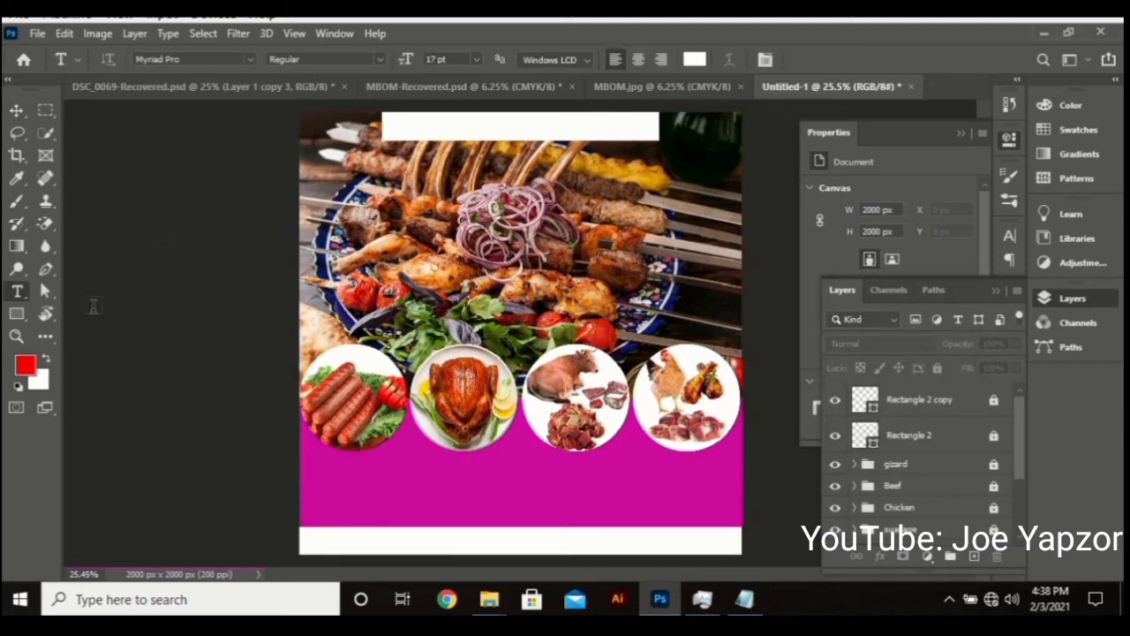
pyautogui.click(426, 126)
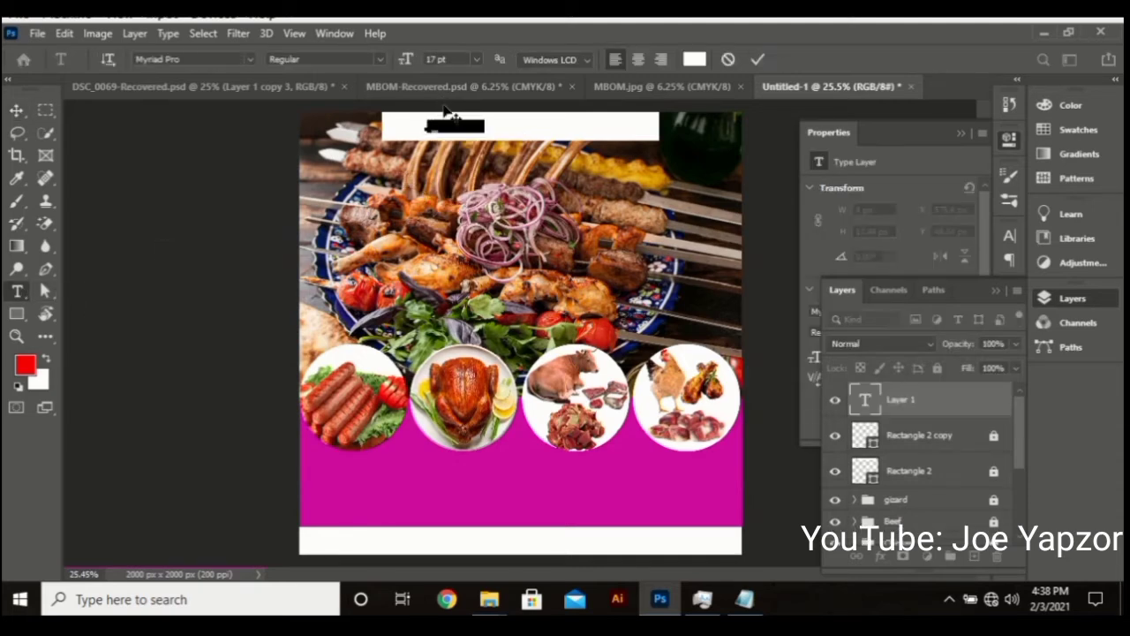
pyautogui.hotkey('ctrl', 'v')
pyautogui.hotkey('ctrl', 'a')
pyautogui.click(696, 60)
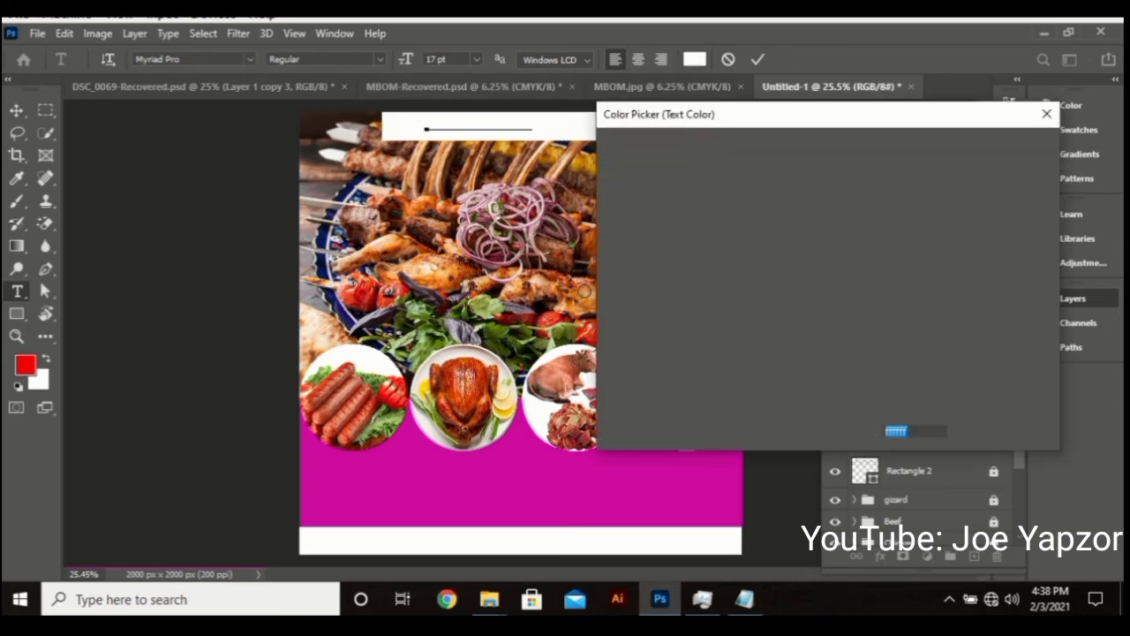
pyautogui.click(472, 485)
pyautogui.click(1000, 150)
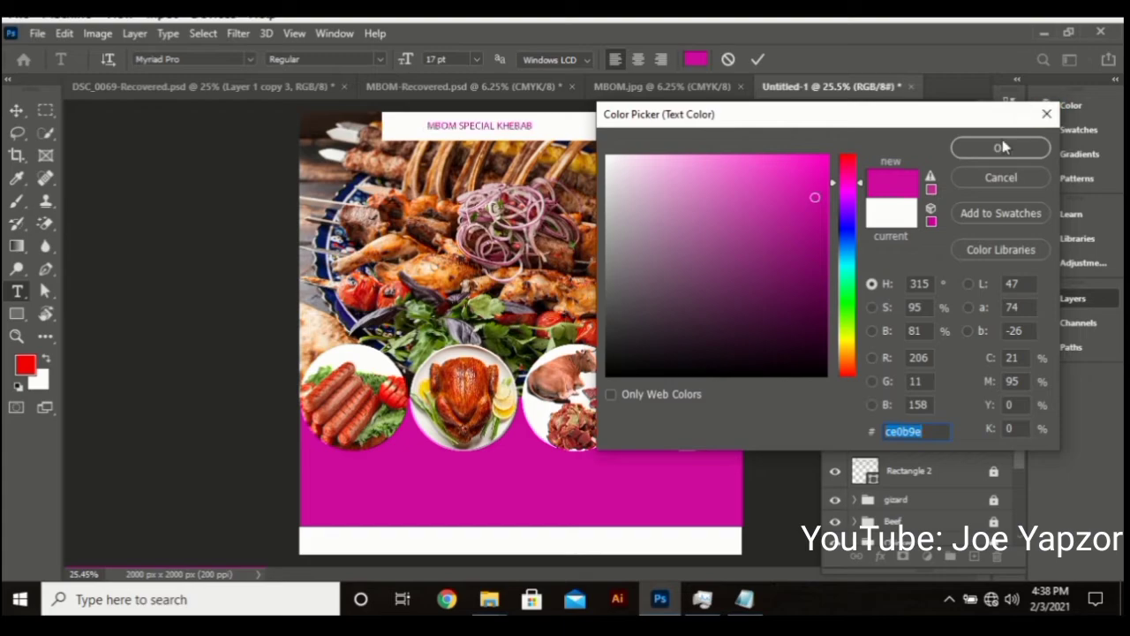
pyautogui.click(757, 60)
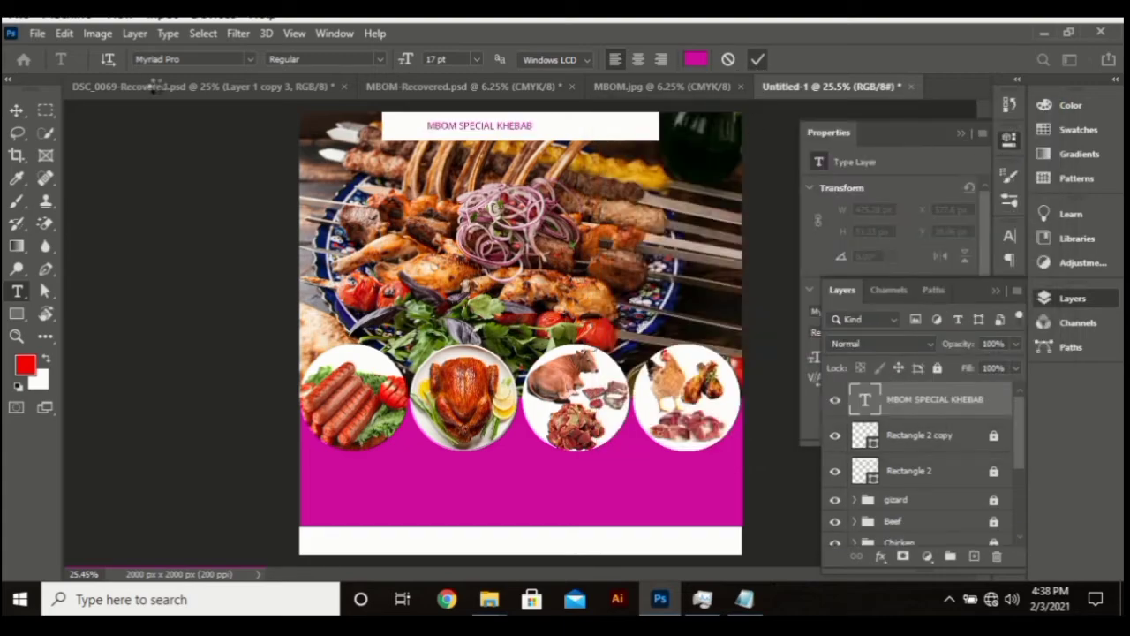
# Set the title font to Arial Rounded MT Bold
pyautogui.write('arial')
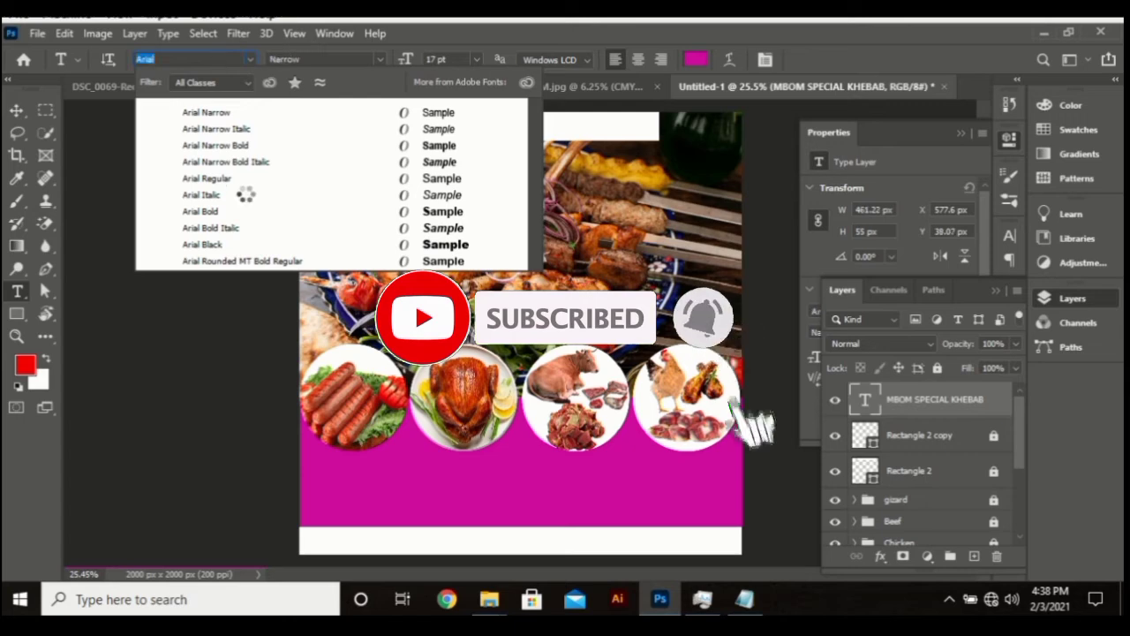
pyautogui.click(245, 196)
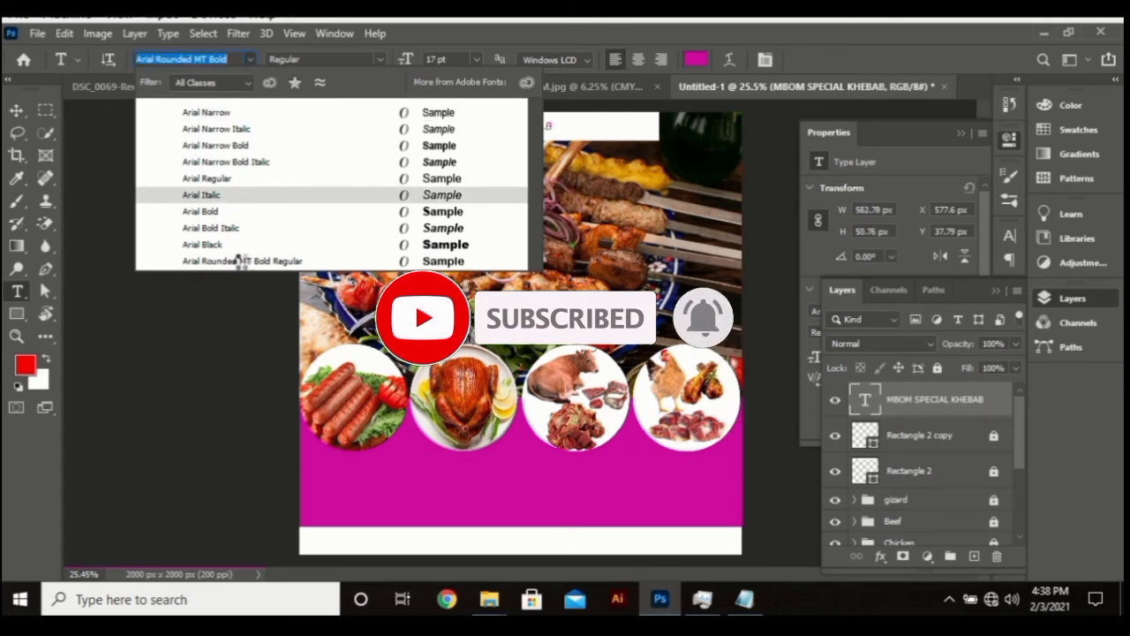
pyautogui.click(243, 262)
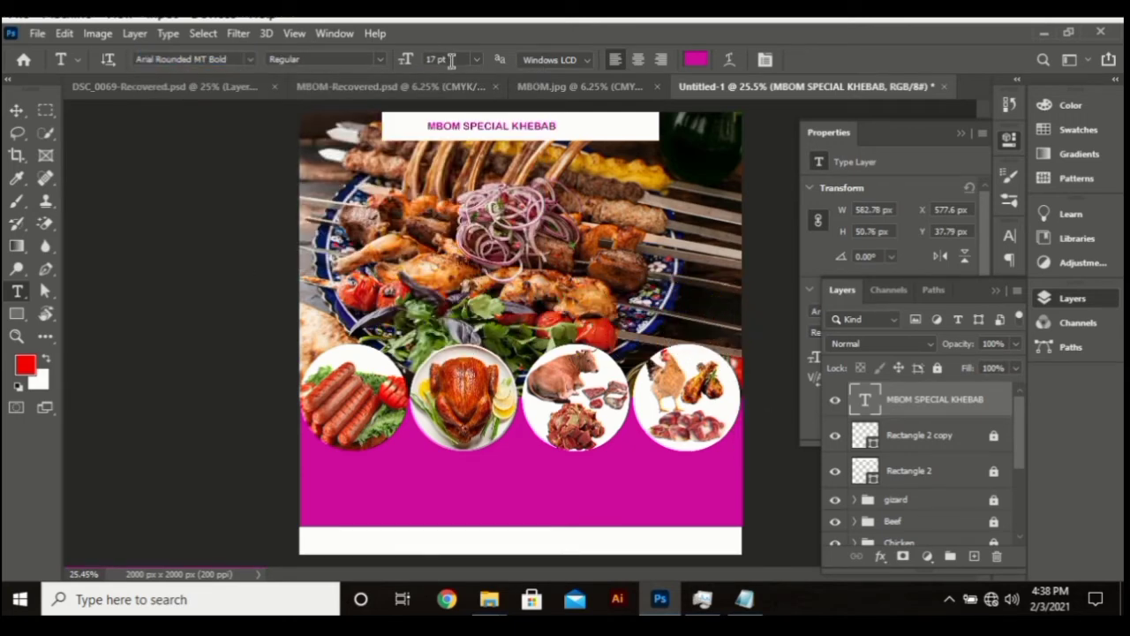
pyautogui.scroll(12, 450, 59)
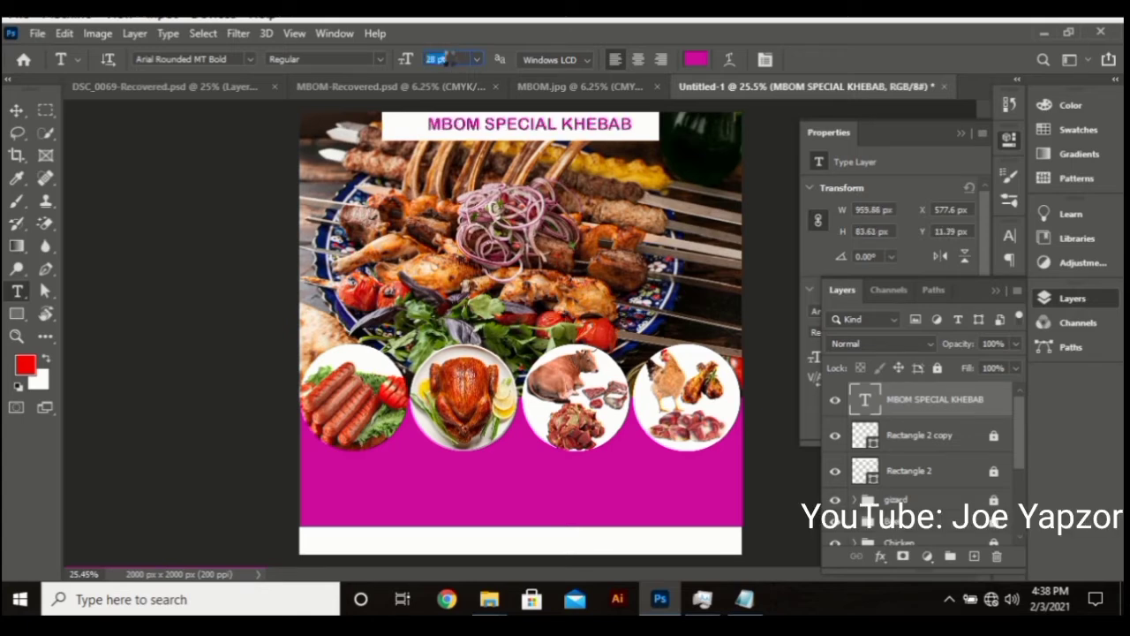
pyautogui.scroll(4, 448, 59)
pyautogui.scroll(1, 447, 59)
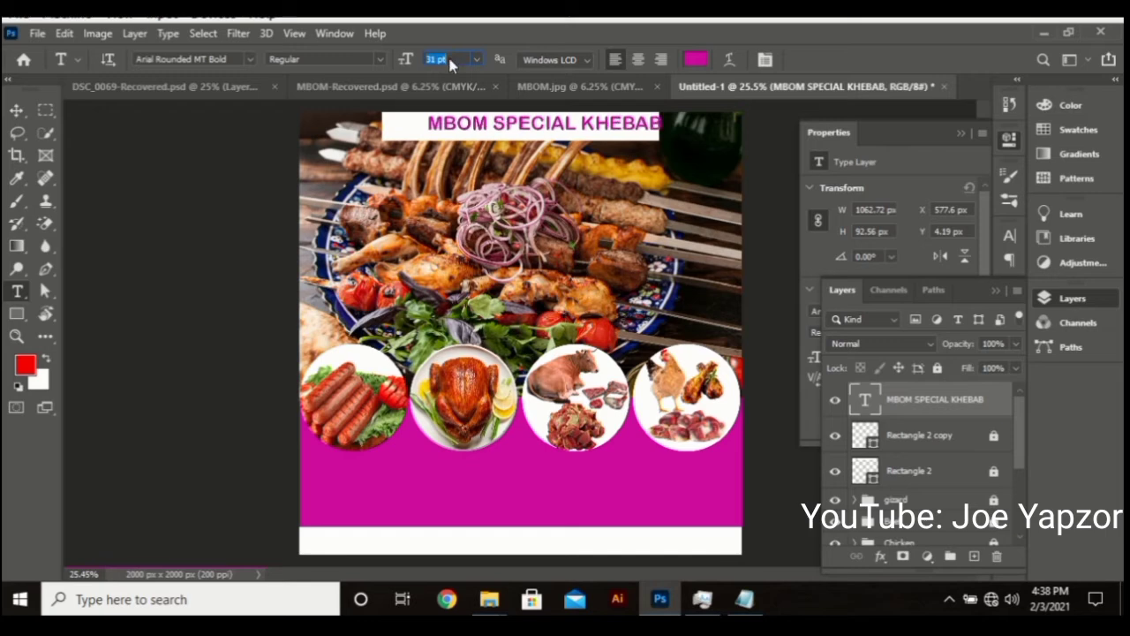
# Size the title to 35 pt and centre it in the top white bar
pyautogui.click(21, 112)
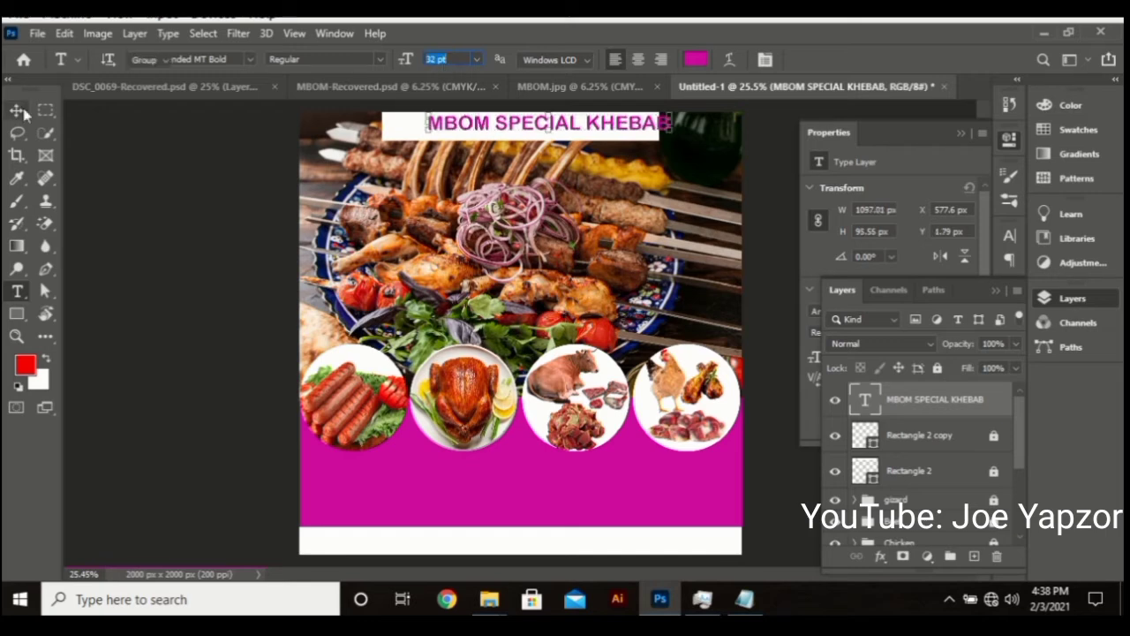
pyautogui.click(559, 130)
pyautogui.moveTo(559, 130); pyautogui.dragTo(528, 133)
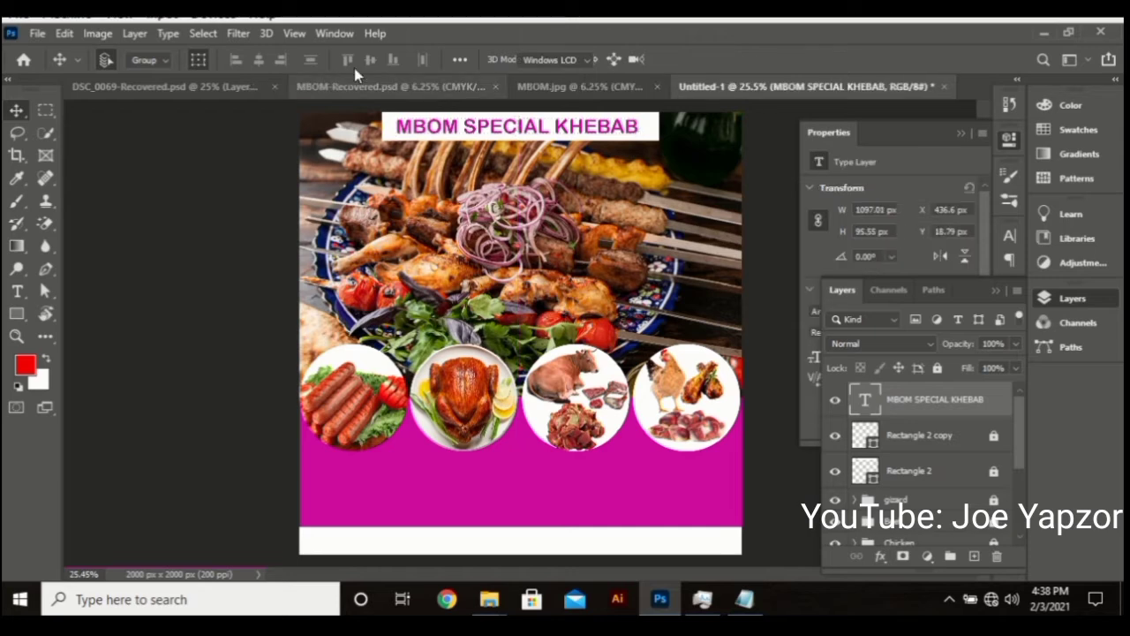
pyautogui.press('t')
pyautogui.click(436, 58)
pyautogui.scroll(1, 434, 51)
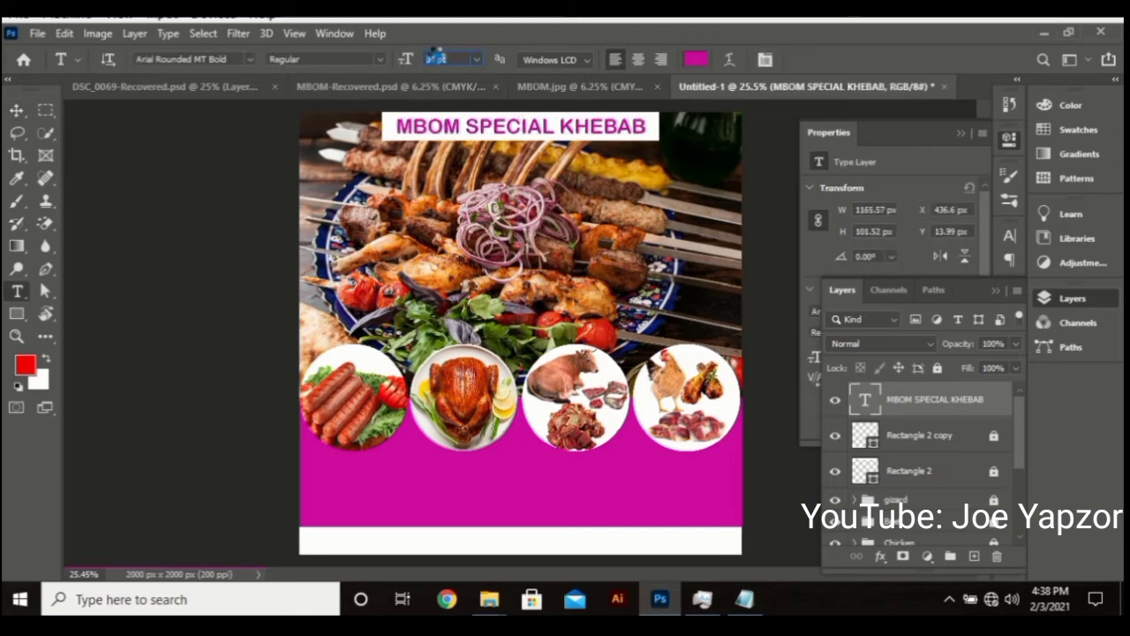
pyautogui.scroll(2, 436, 58)
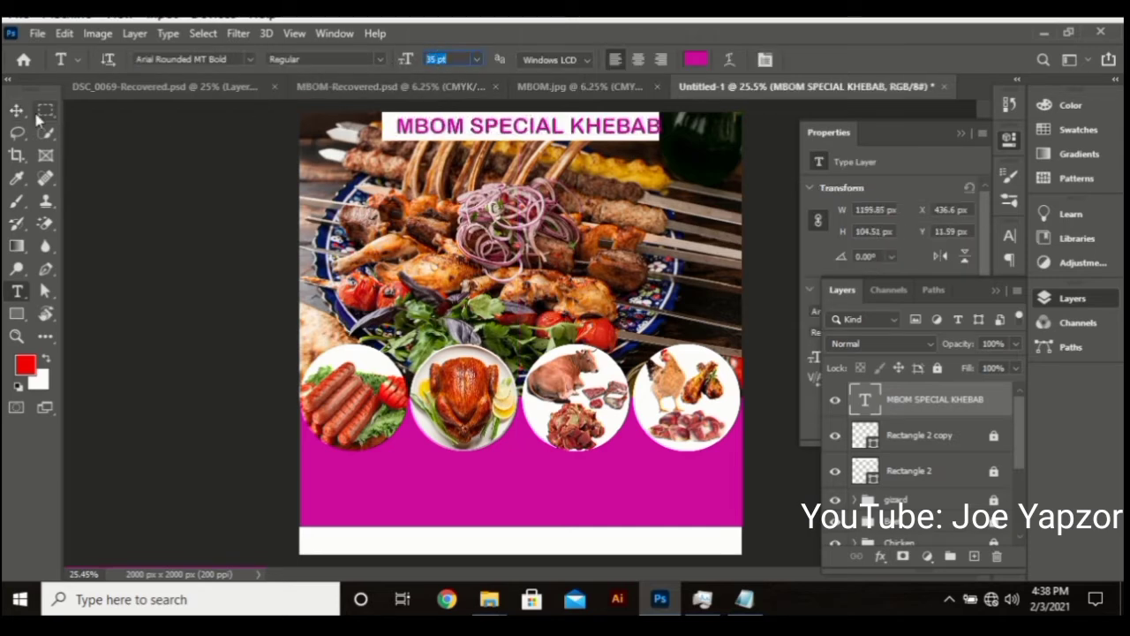
pyautogui.moveTo(525, 123); pyautogui.dragTo(512, 127)
pyautogui.click(267, 194)
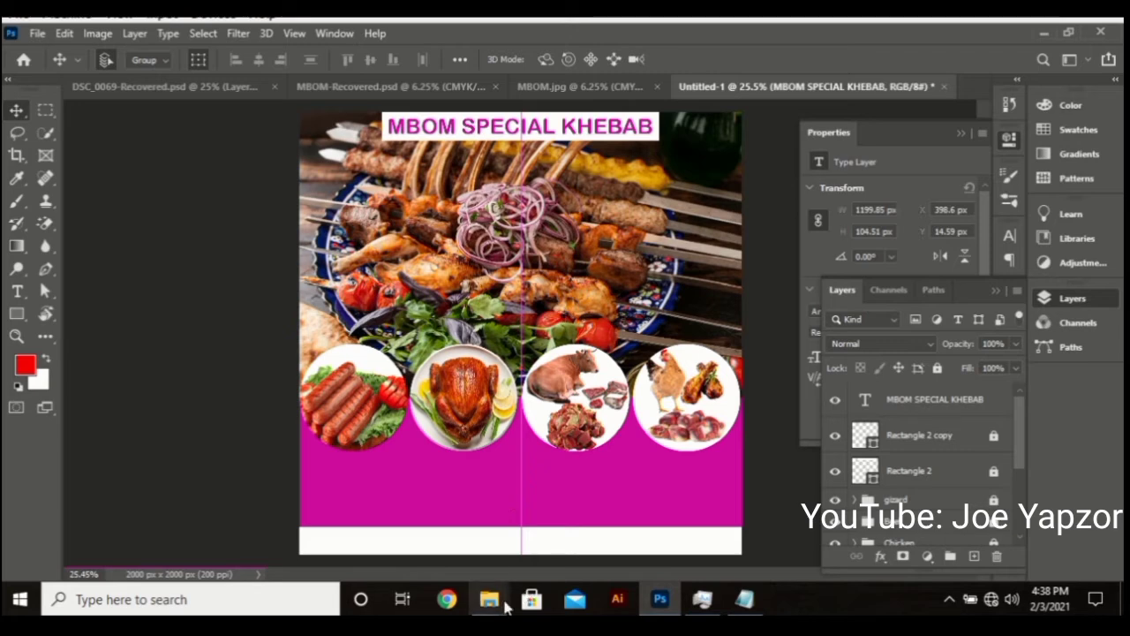
# Take the word SELLS from the notes and paste it as text below the food circles
pyautogui.click(746, 599)
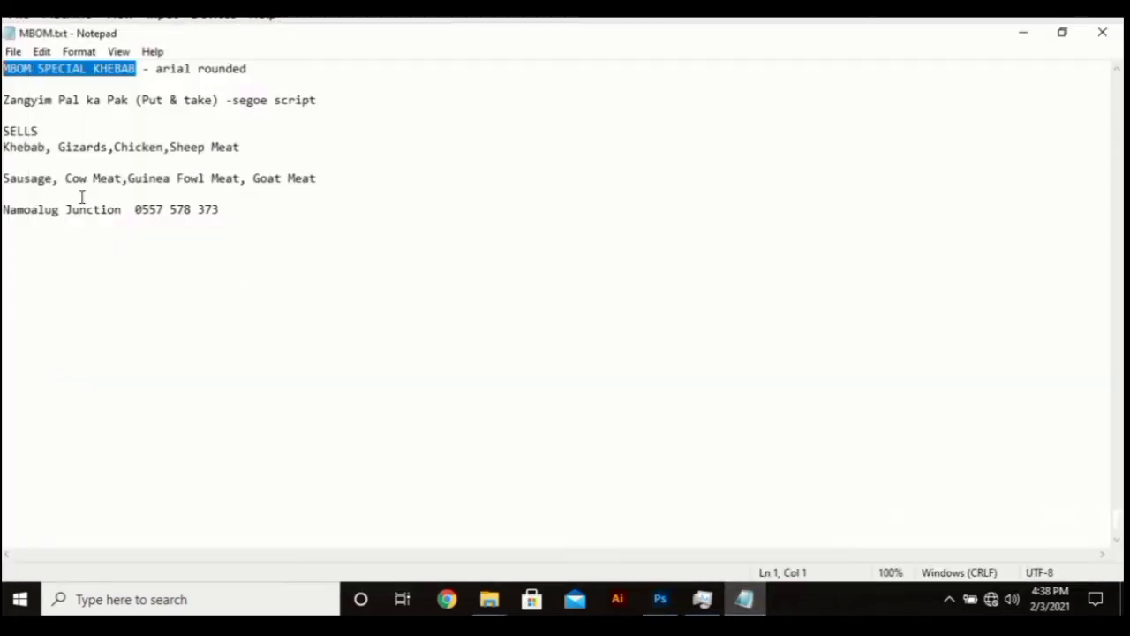
pyautogui.moveTo(38, 131); pyautogui.dragTo(2, 131)
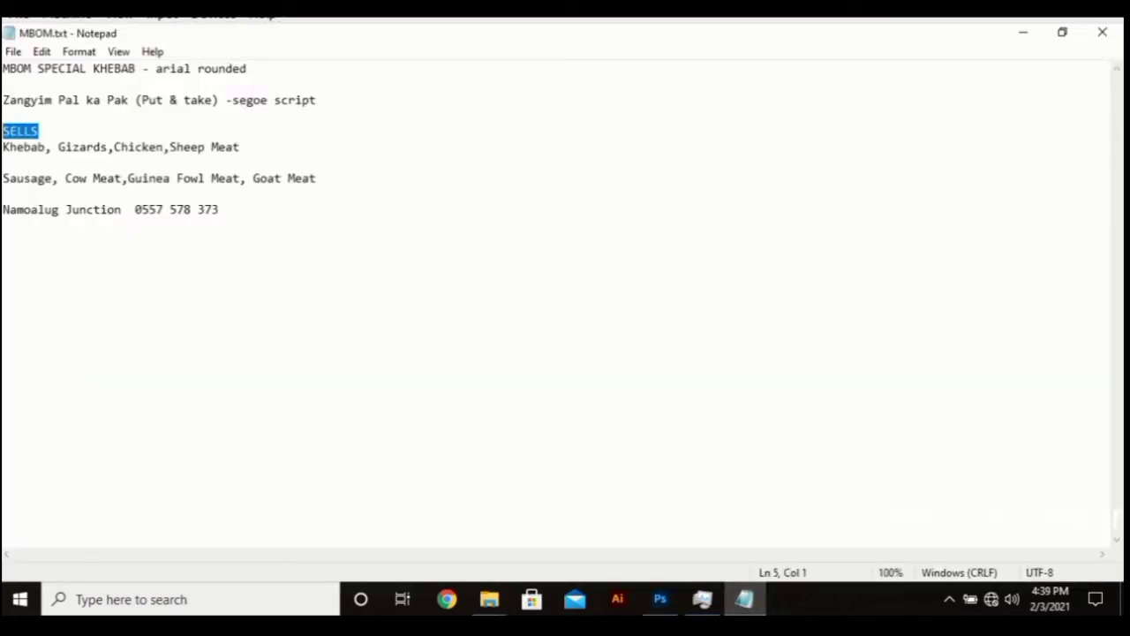
pyautogui.click(664, 602)
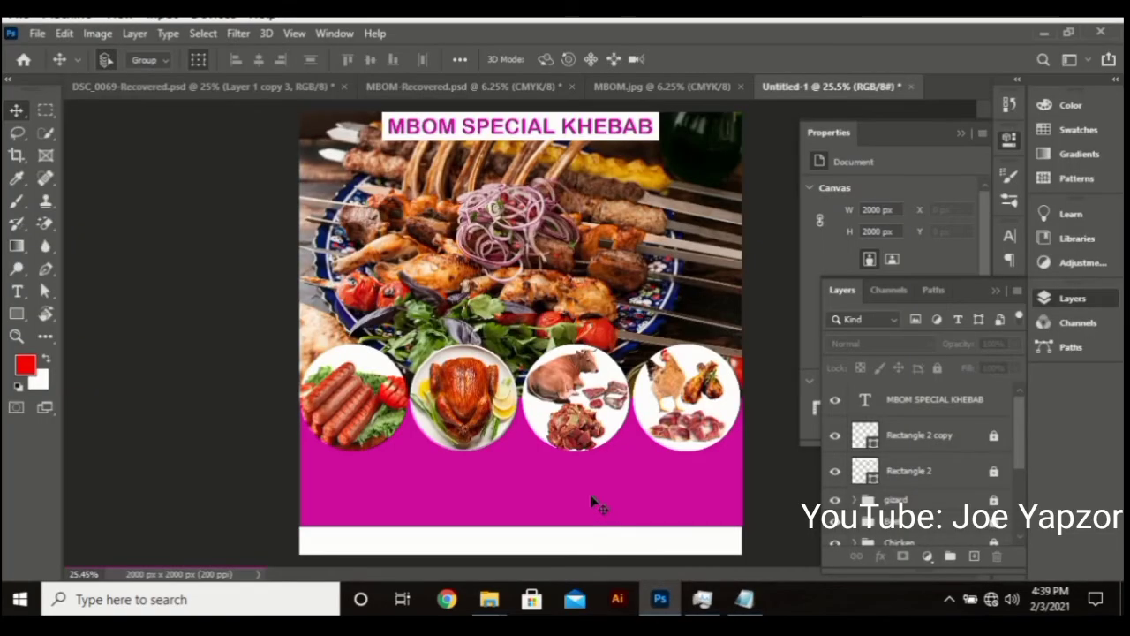
pyautogui.press('t')
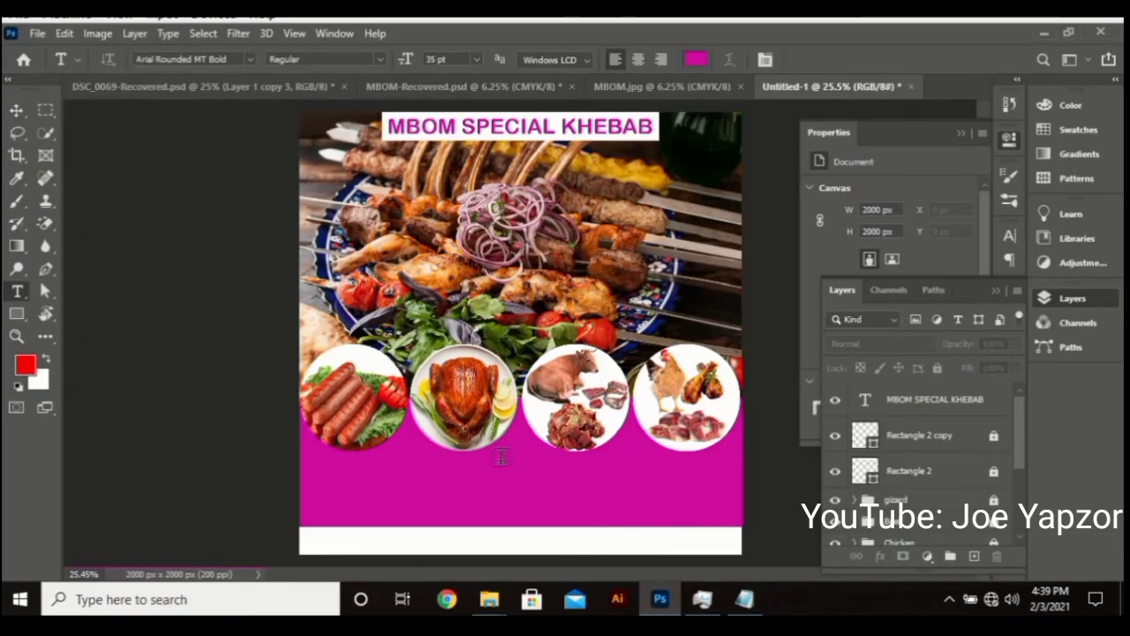
pyautogui.click(500, 456)
pyautogui.press('BackSpace')
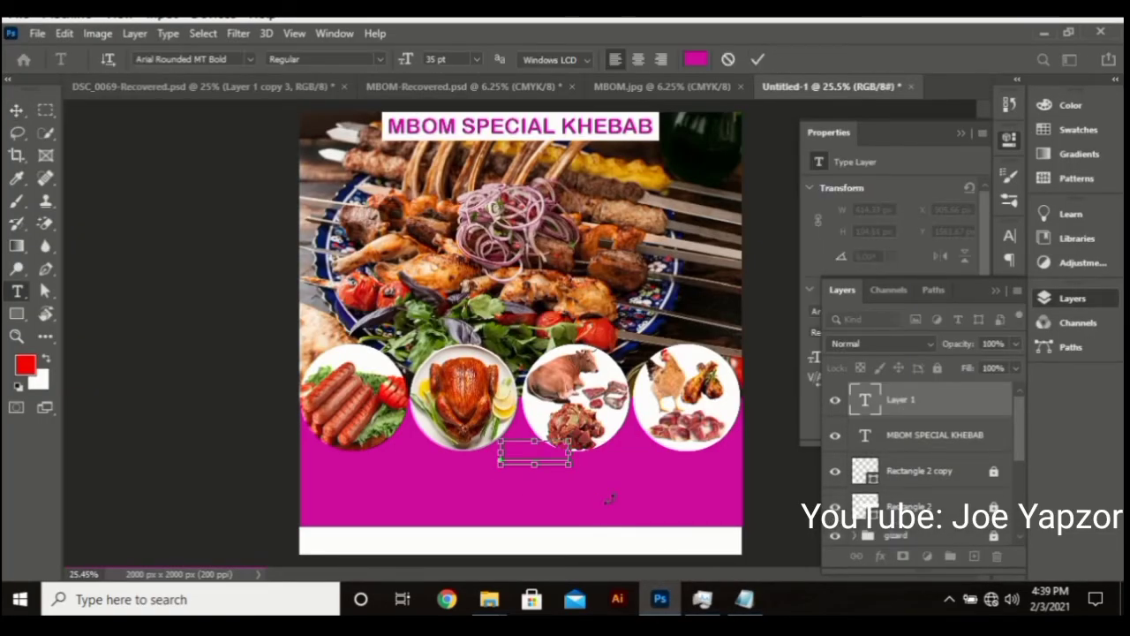
# Make SELLS white (ffffff), commit it, and nudge it lower in the magenta panel
pyautogui.click(696, 59)
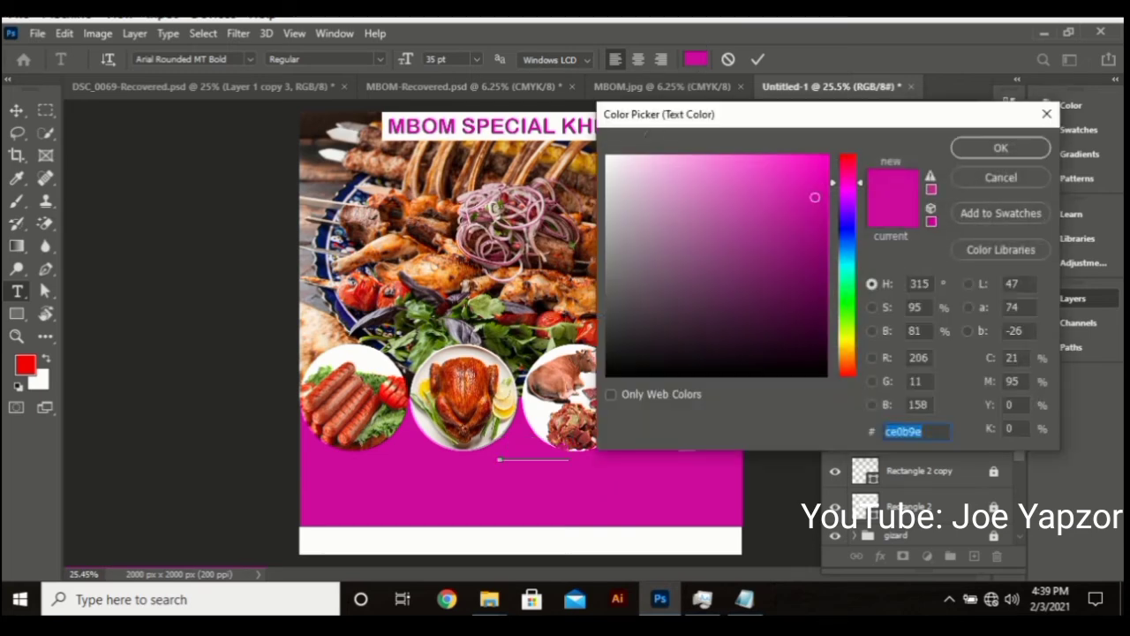
pyautogui.write('ffffff')
pyautogui.click(1002, 147)
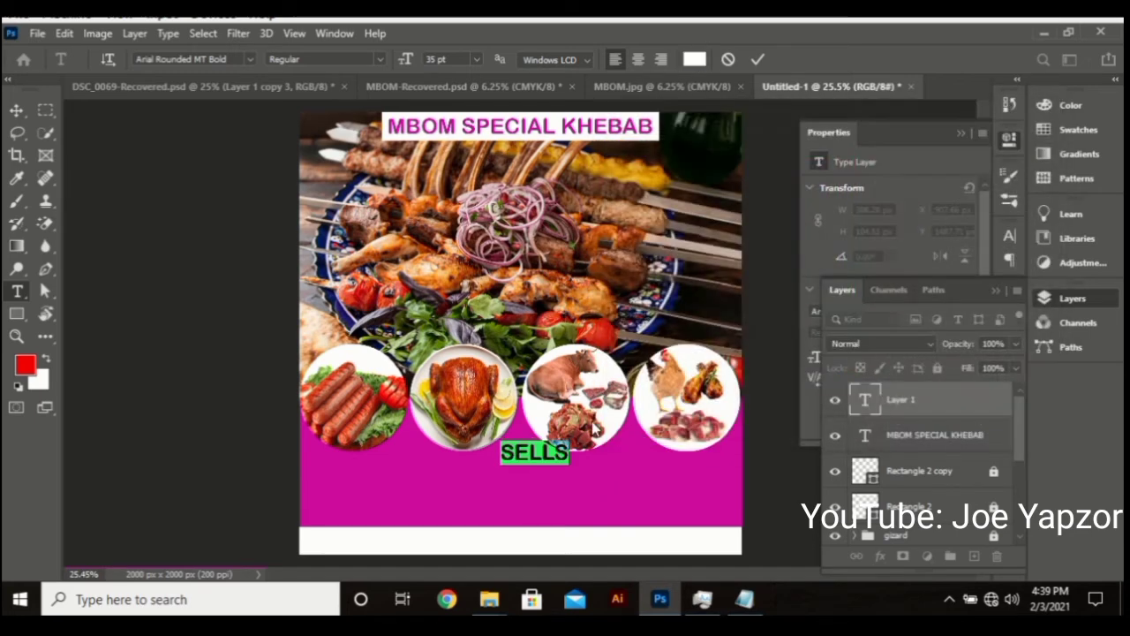
pyautogui.moveTo(568, 485); pyautogui.dragTo(545, 486)
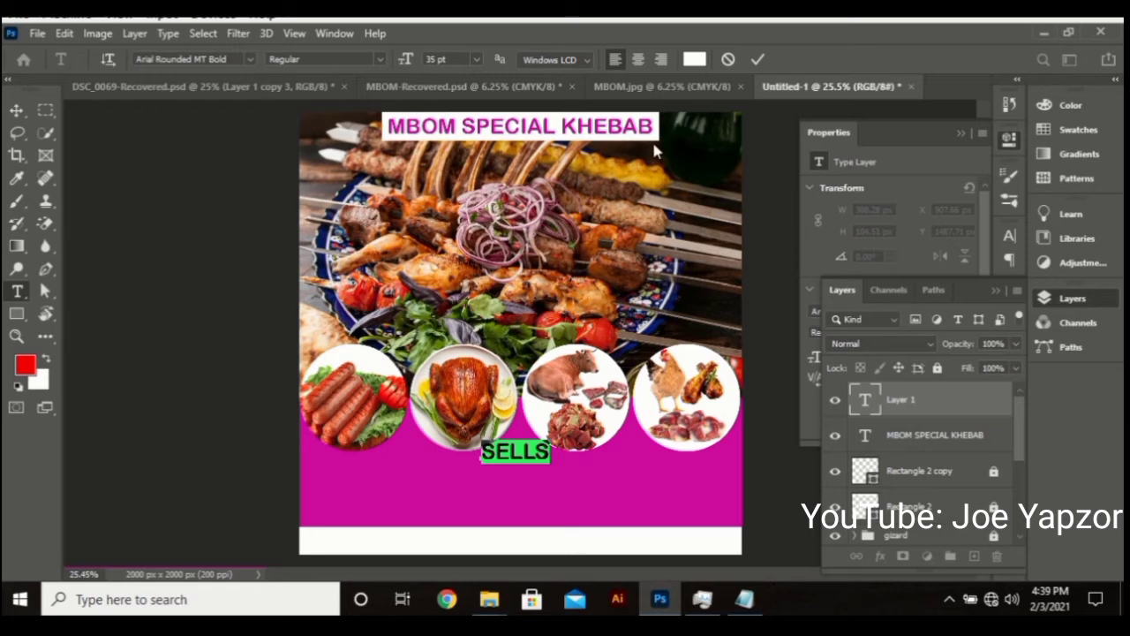
pyautogui.click(758, 59)
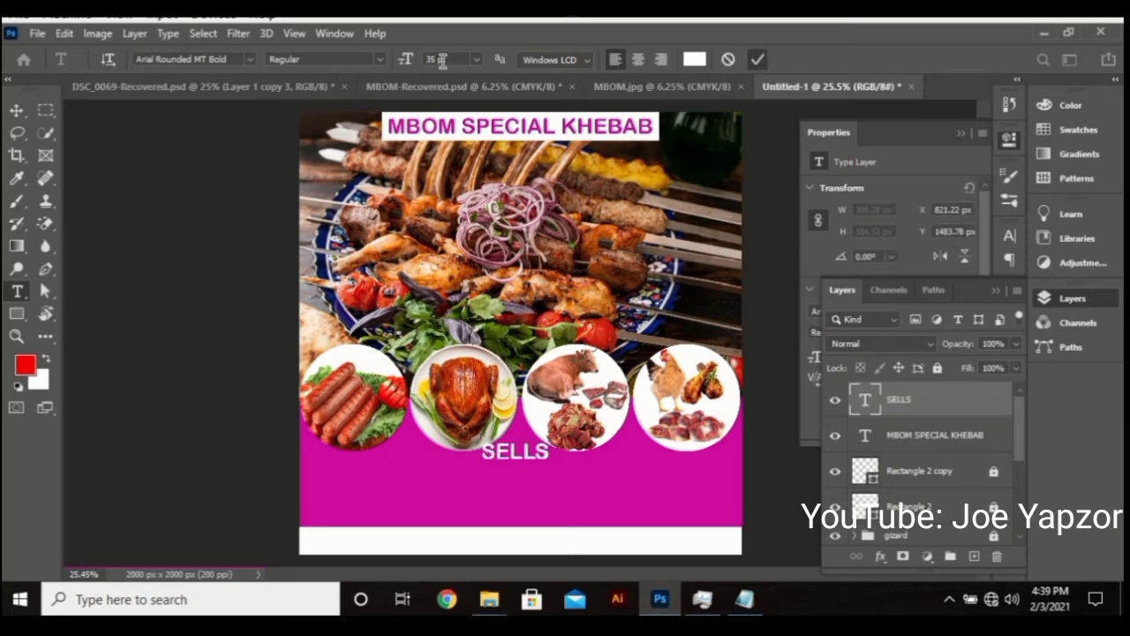
pyautogui.scroll(-2, 446, 57)
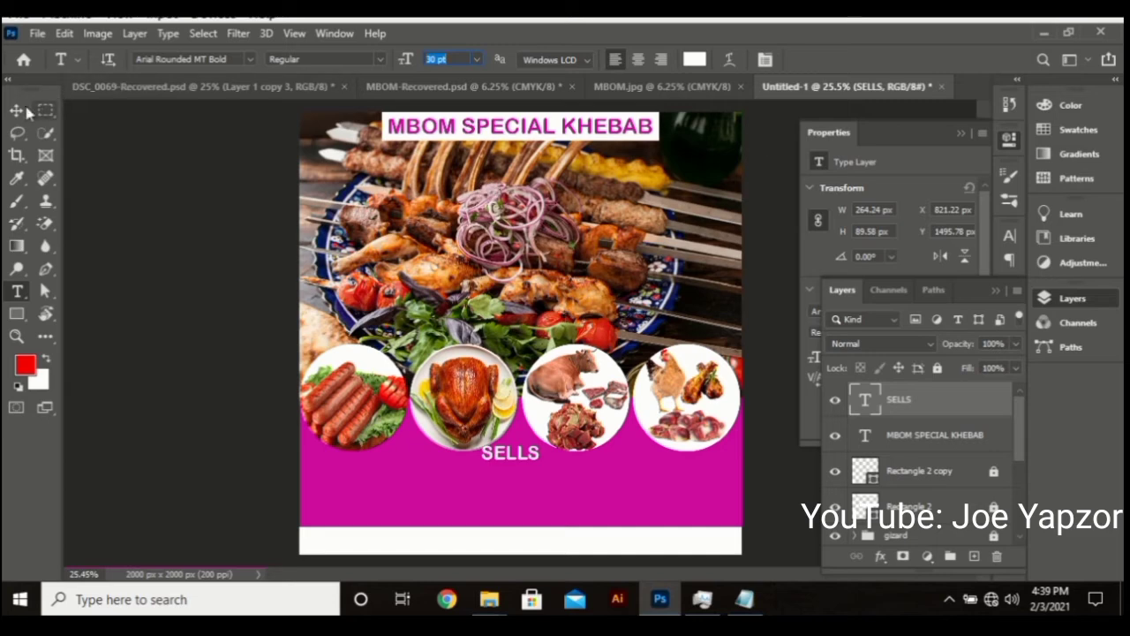
pyautogui.press('v')
pyautogui.moveTo(521, 452); pyautogui.dragTo(525, 459)
pyautogui.click(745, 599)
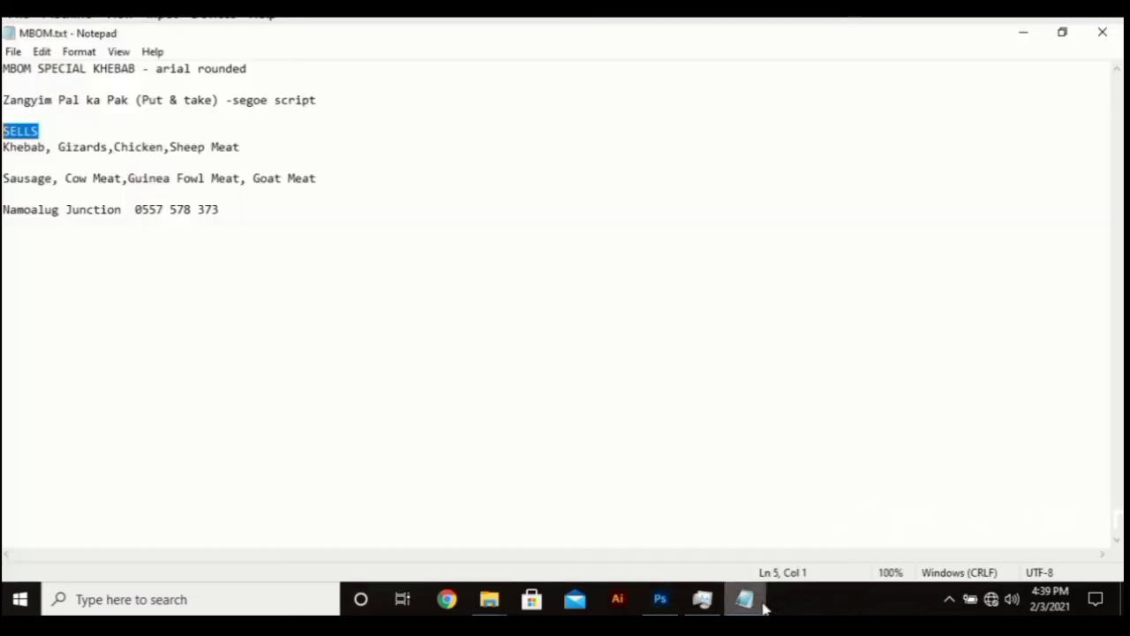
# Copy the line 'Khebab, Gizards,Chicken,Sheep Meat' from the notes
pyautogui.click(63, 137)
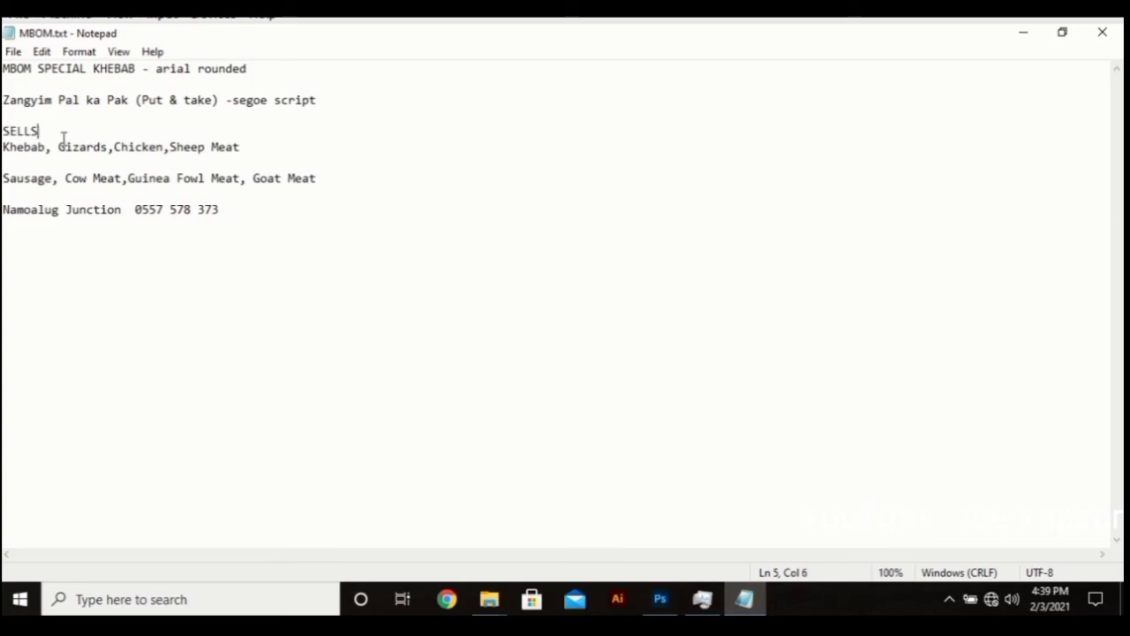
pyautogui.click(135, 147)
pyautogui.rightClick(136, 147)
pyautogui.click(130, 147)
pyautogui.click(130, 147)
pyautogui.moveTo(242, 147); pyautogui.dragTo(4, 147)
pyautogui.rightClick(25, 147)
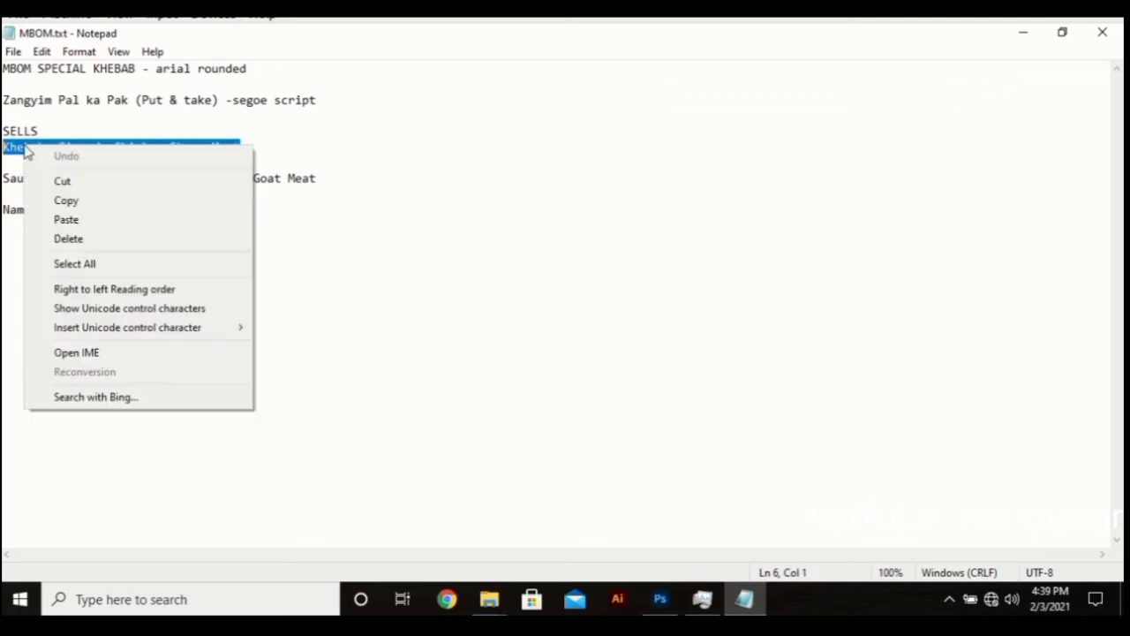
pyautogui.click(46, 202)
# Paste the meat line as new text below SELLS and select all of it
pyautogui.click(660, 600)
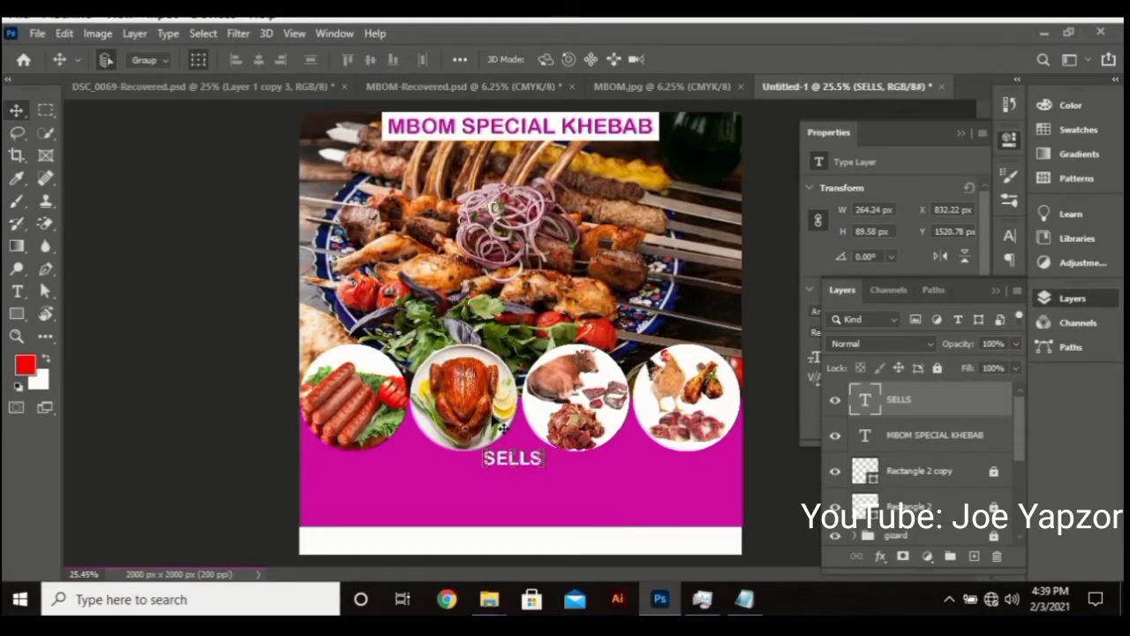
pyautogui.click(360, 480)
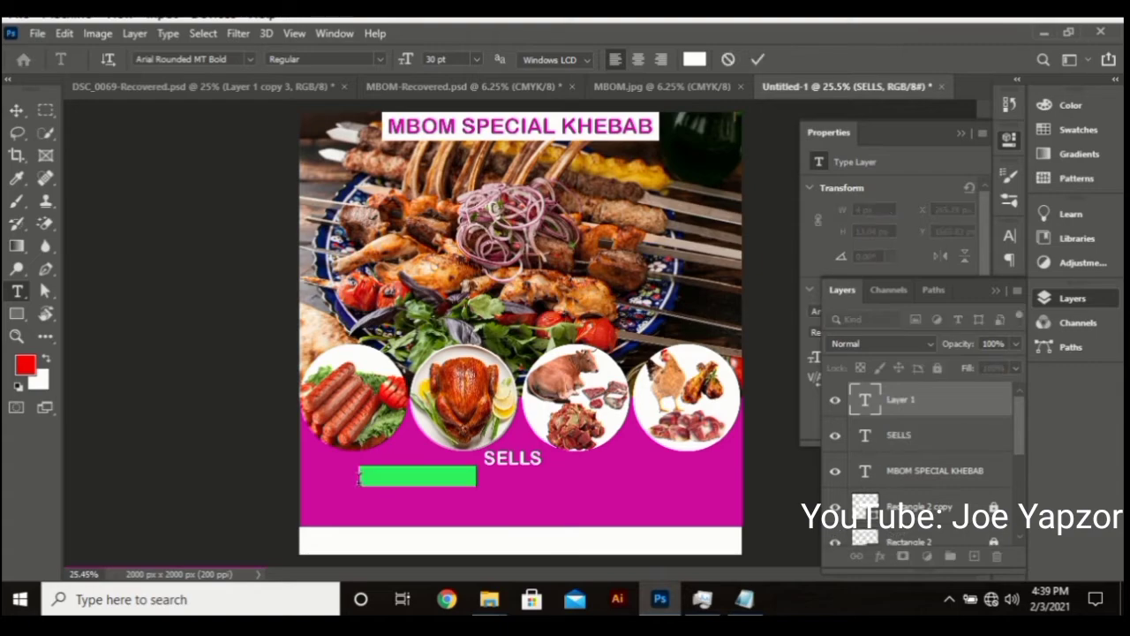
pyautogui.hotkey('ctrl', 'v')
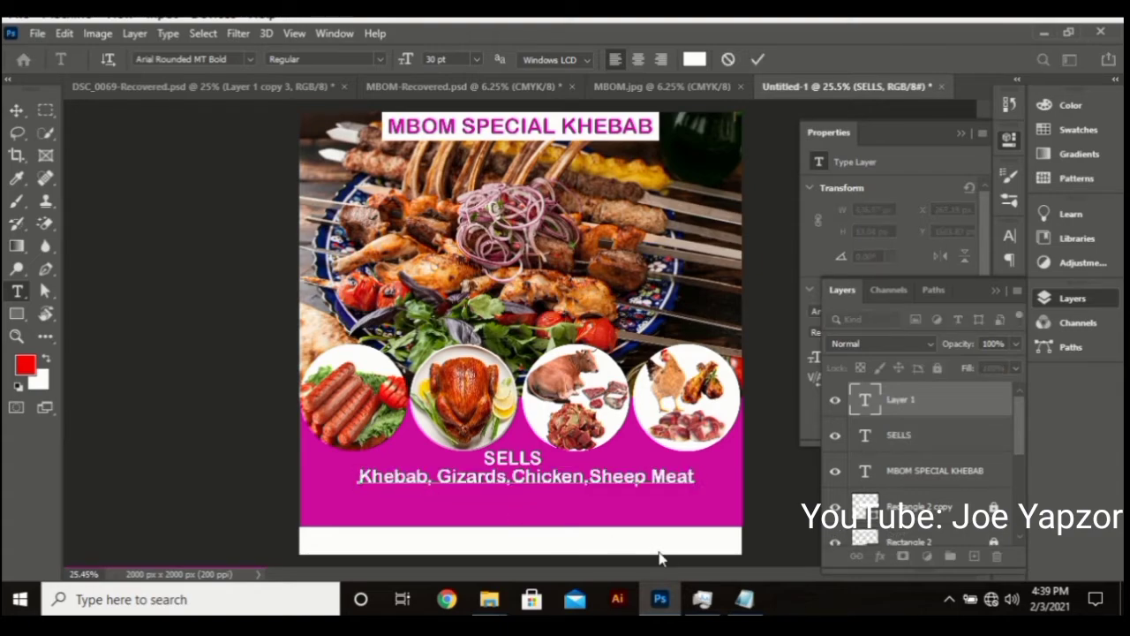
pyautogui.click(745, 600)
pyautogui.hotkey('alt', 'Tab')
pyautogui.hotkey('ctrl', 'a')
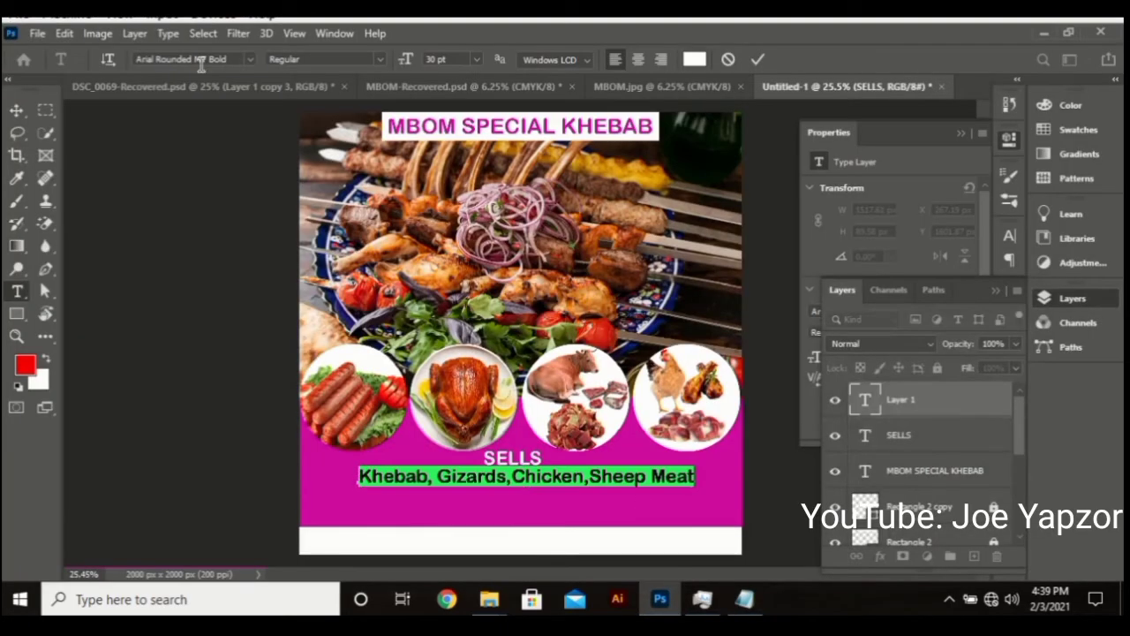
# Set the meat line's font to Segoe Script
pyautogui.click(138, 56)
pyautogui.write('vag')
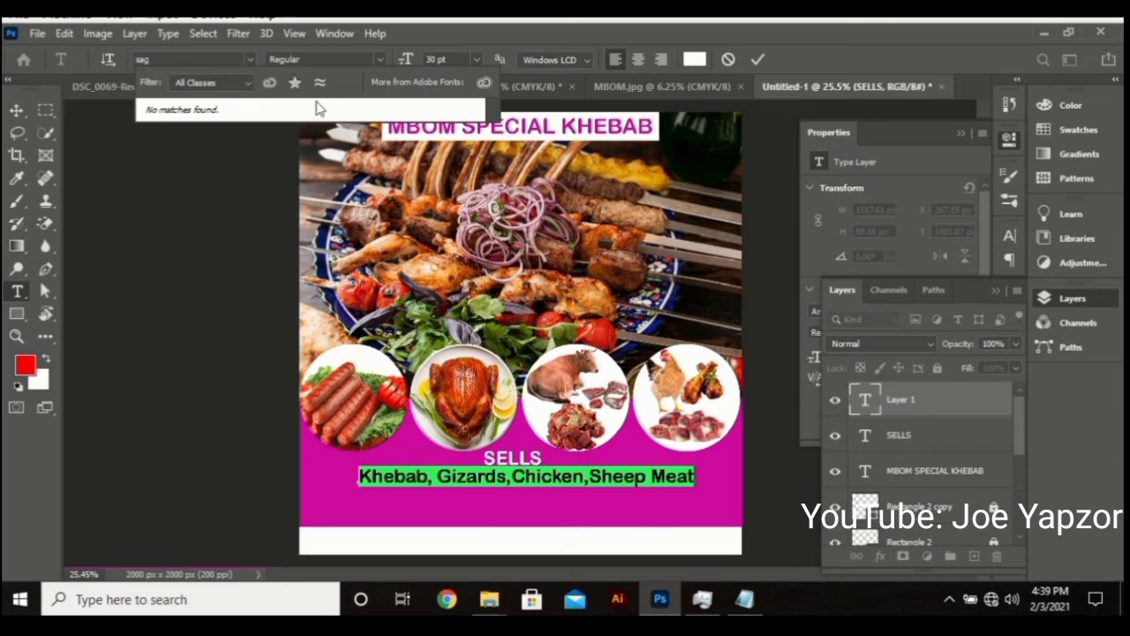
pyautogui.press('BackSpace')
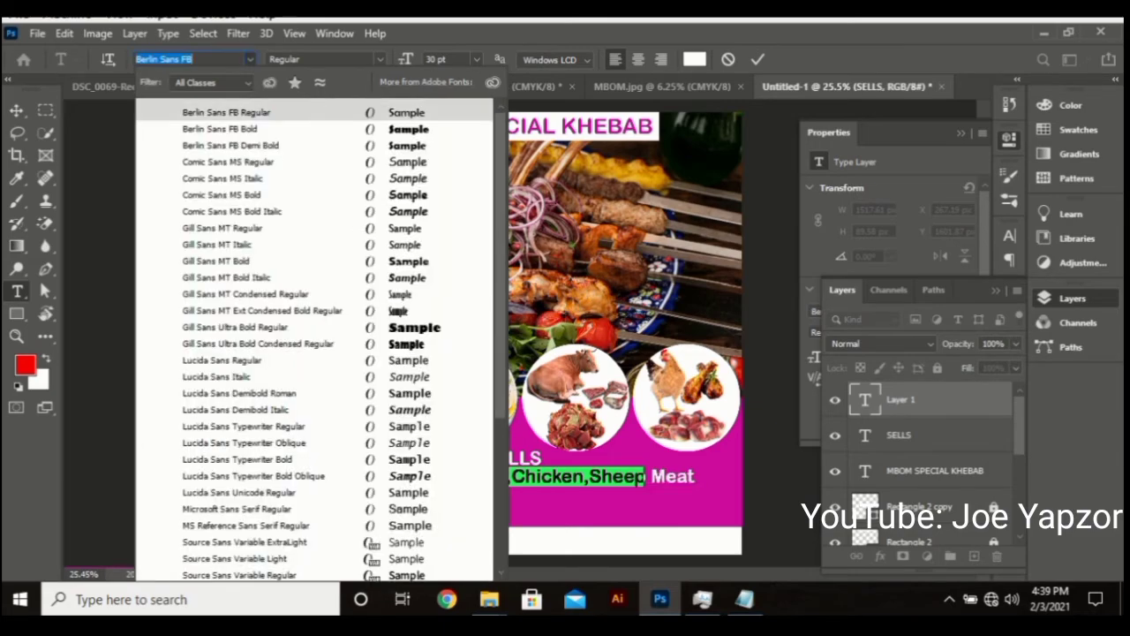
pyautogui.write('e')
pyautogui.press('BackSpace')
pyautogui.write('se')
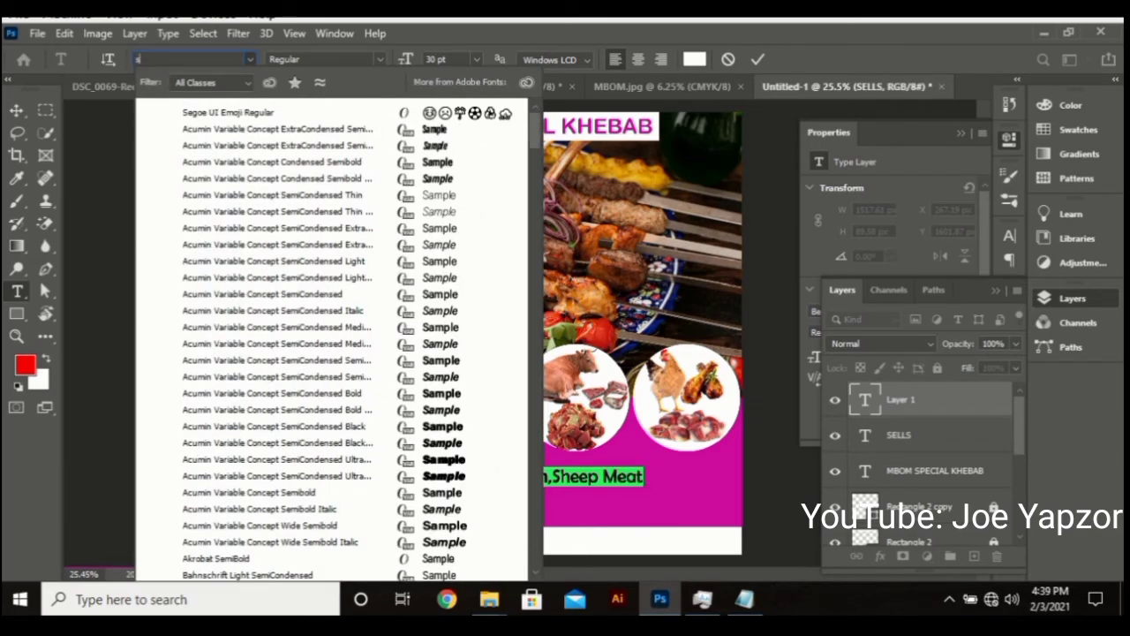
pyautogui.write('g')
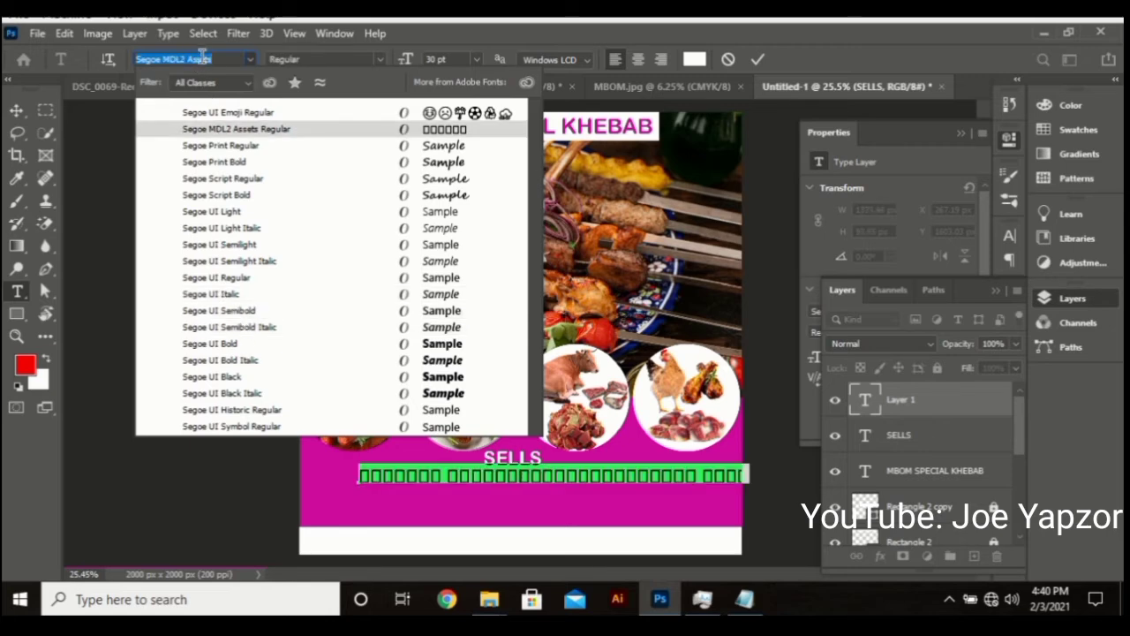
pyautogui.write('Segoe M')
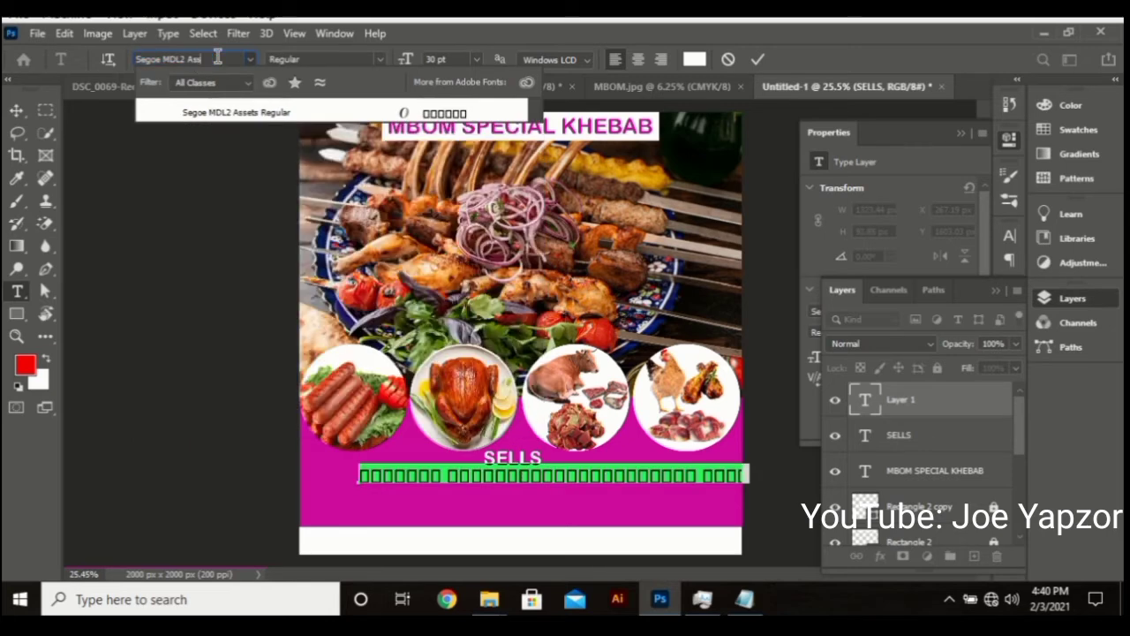
pyautogui.press('BackSpace')
pyautogui.write('sc')
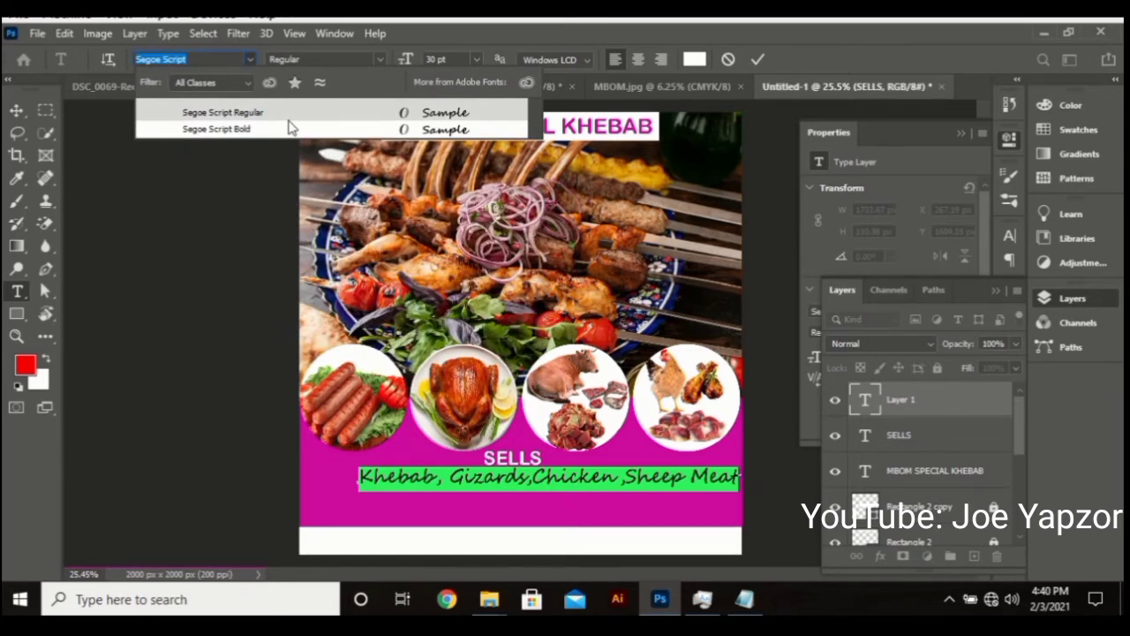
pyautogui.press('Return')
# Size the meat line to 26 pt, nudge it into place below SELLS, and commit
pyautogui.click(475, 59)
pyautogui.click(455, 59)
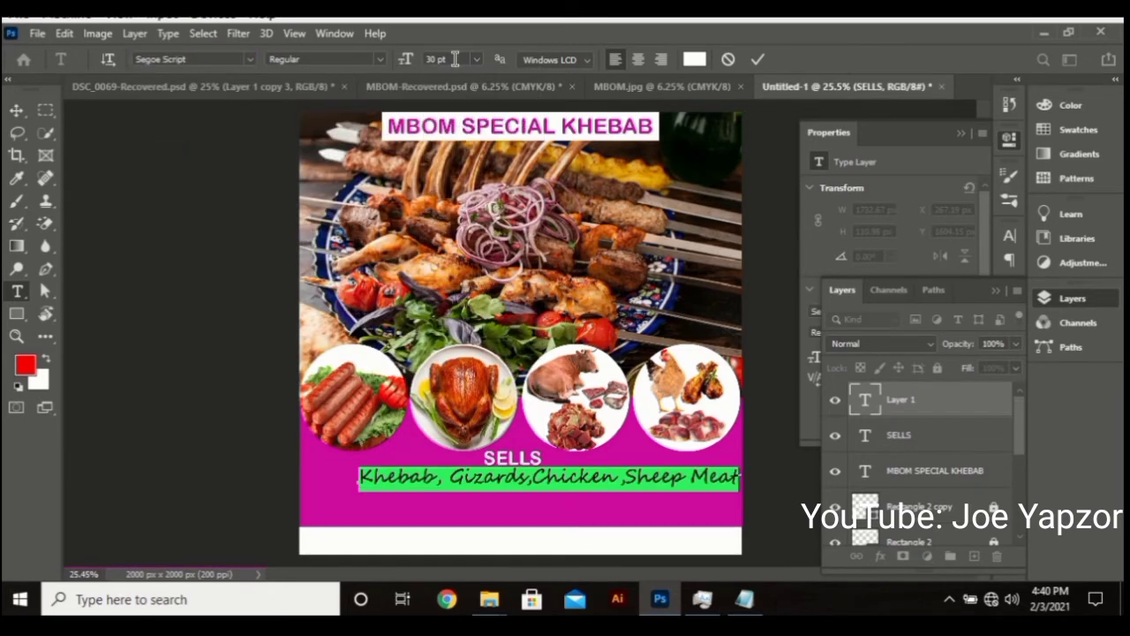
pyautogui.scroll(-4, 455, 59)
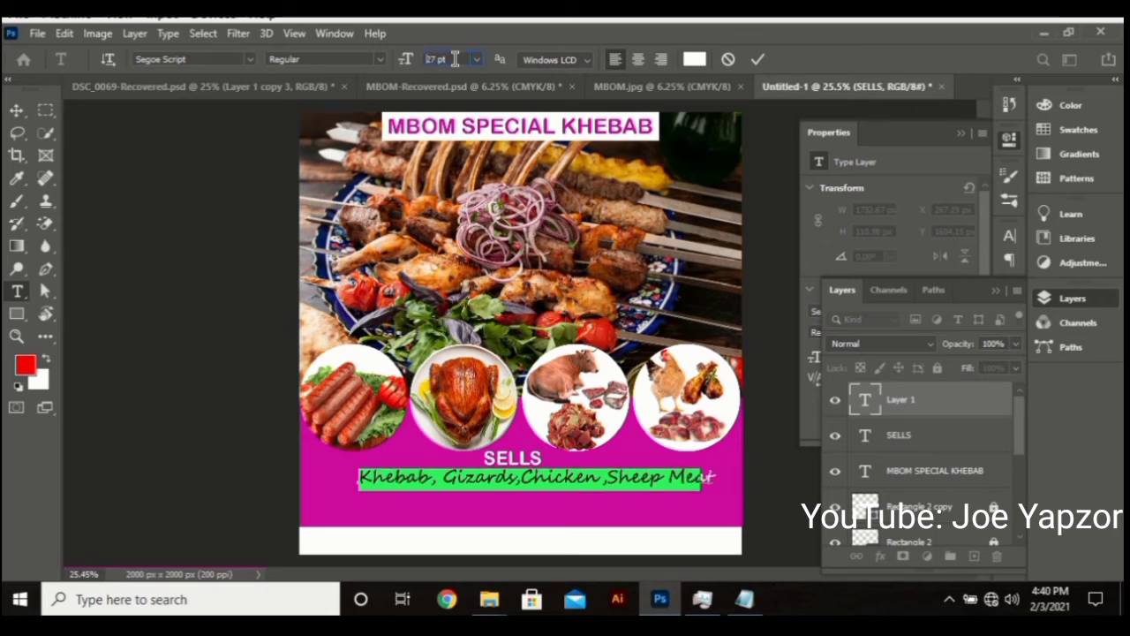
pyautogui.moveTo(611, 519); pyautogui.dragTo(612, 521)
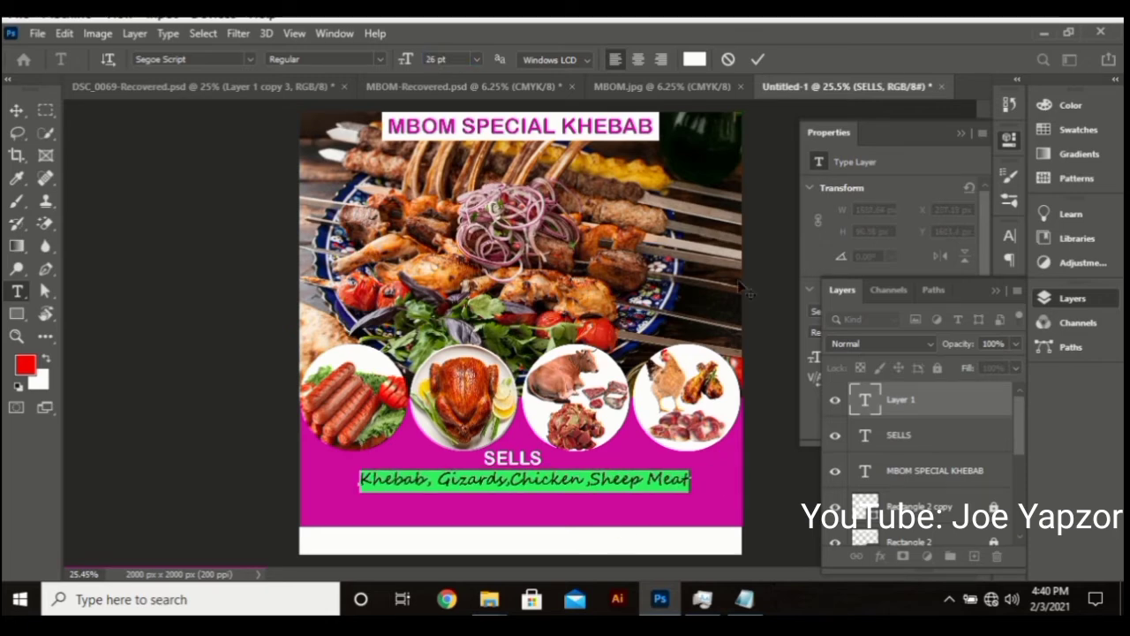
pyautogui.click(758, 59)
pyautogui.click(741, 600)
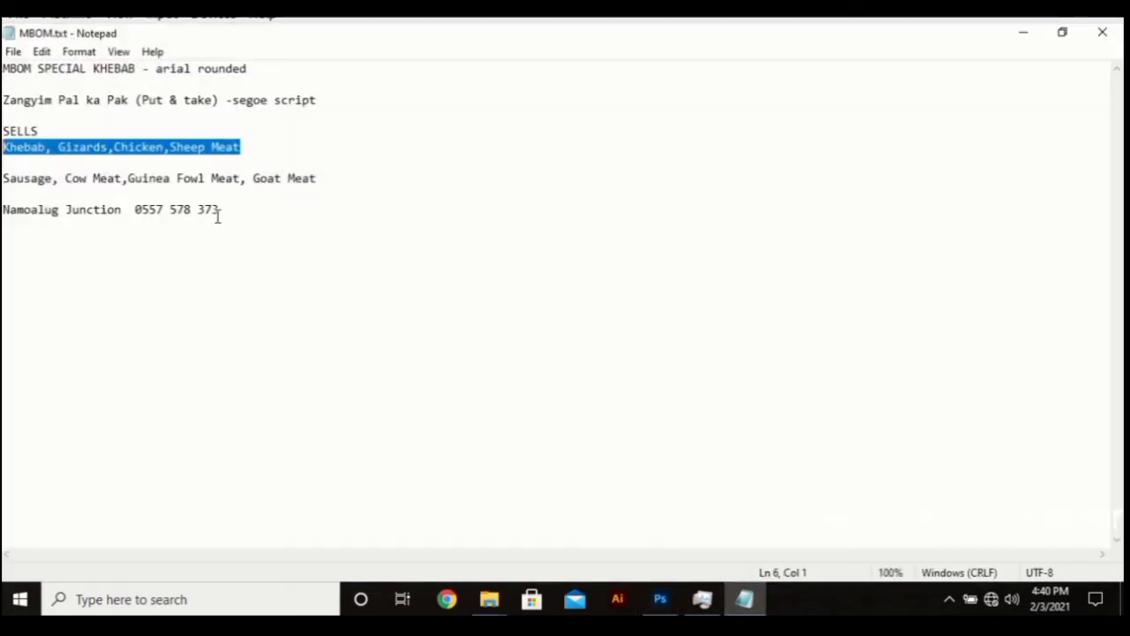
# Copy the 'Sausage, Cow Meat,Guinea Fowl Meat, Goat Meat' line and paste it below the Khebab line
pyautogui.moveTo(346, 176); pyautogui.dragTo(43, 160)
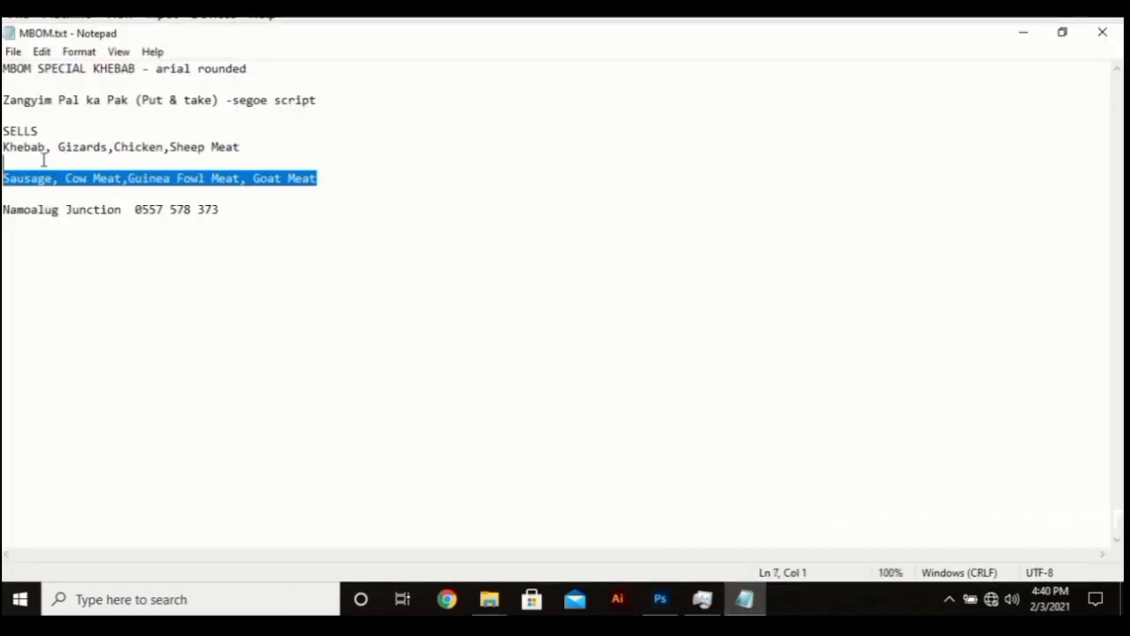
pyautogui.click(660, 600)
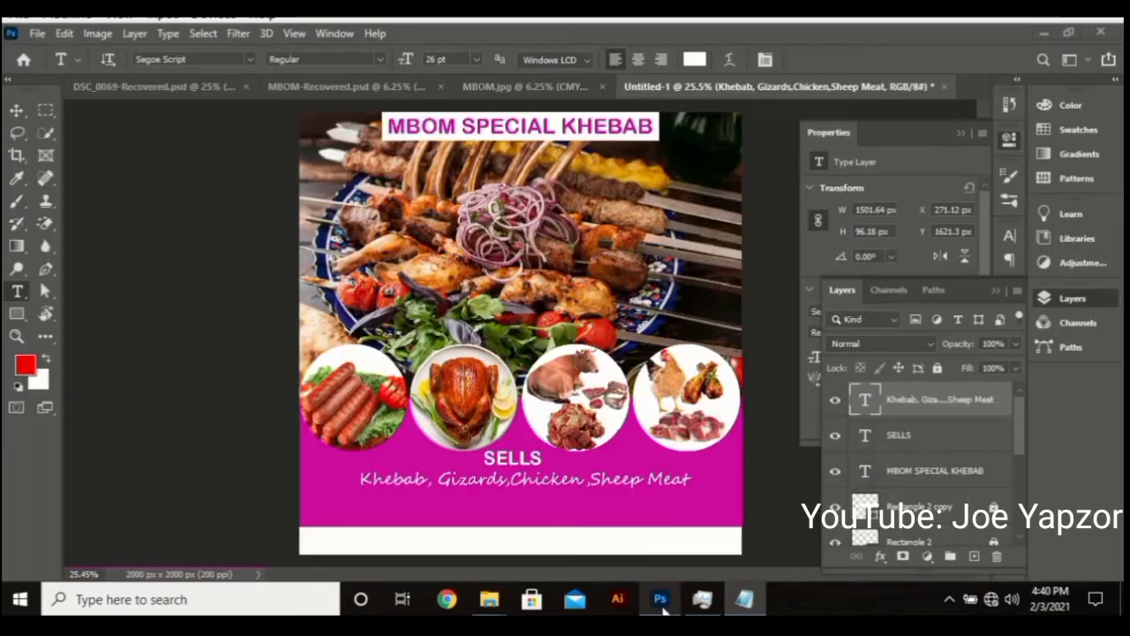
pyautogui.click(410, 499)
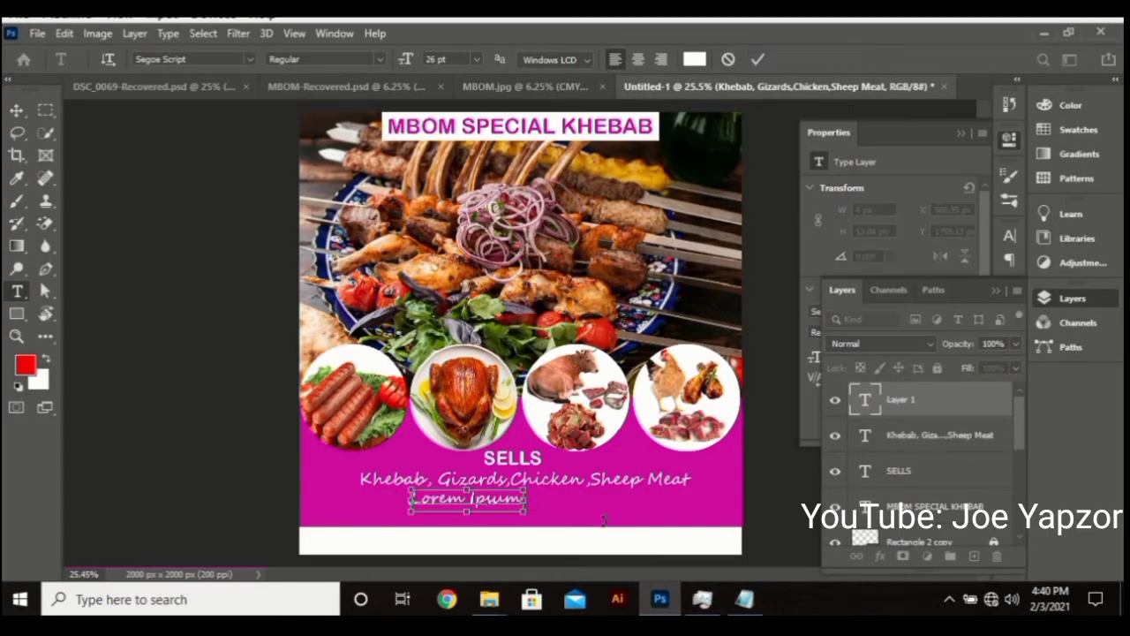
pyautogui.hotkey('ctrl', 'v')
pyautogui.moveTo(619, 452); pyautogui.dragTo(521, 439)
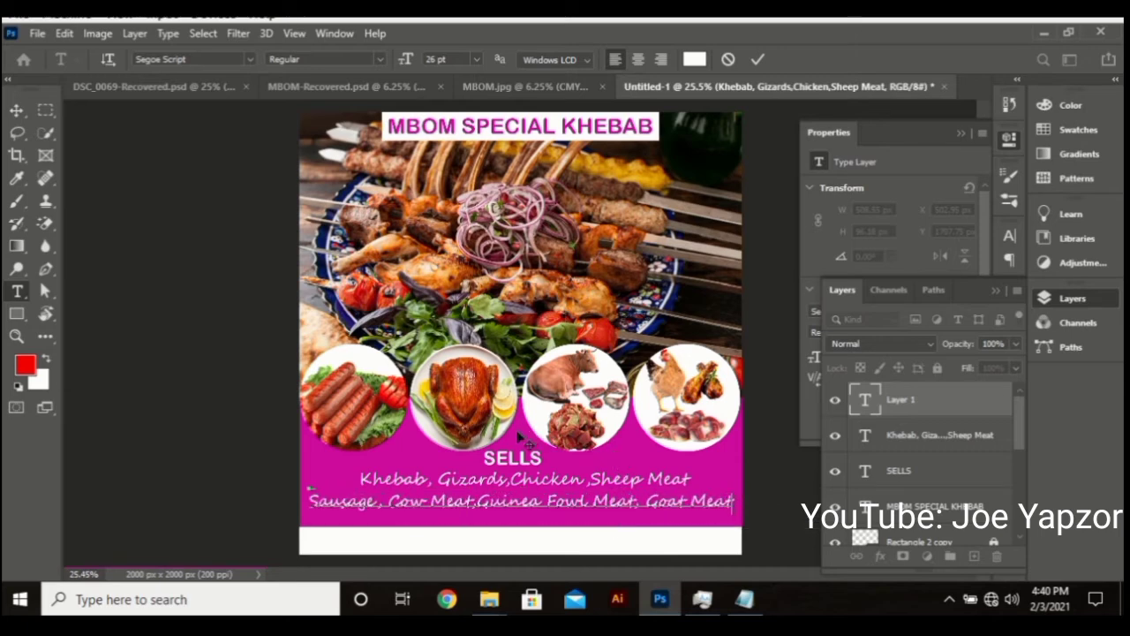
pyautogui.hotkey('ctrl', 'a')
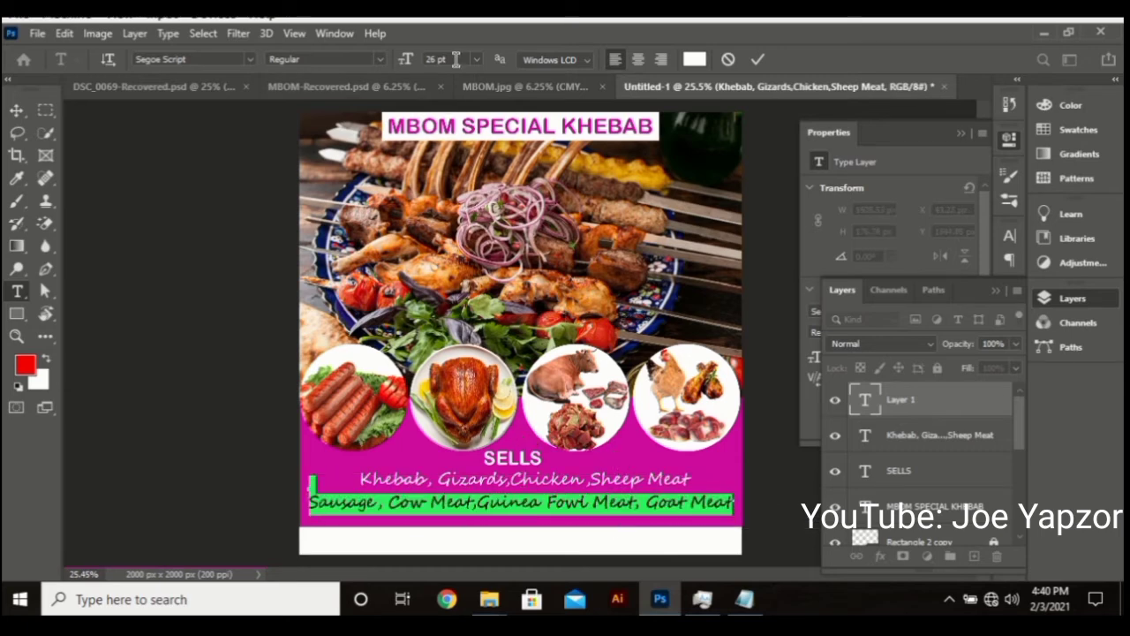
# Size the Sausage line to 24 pt, remove the blank line, and centre it beneath the Khebab line
pyautogui.scroll(-2, 456, 59)
pyautogui.moveTo(558, 459); pyautogui.dragTo(576, 459)
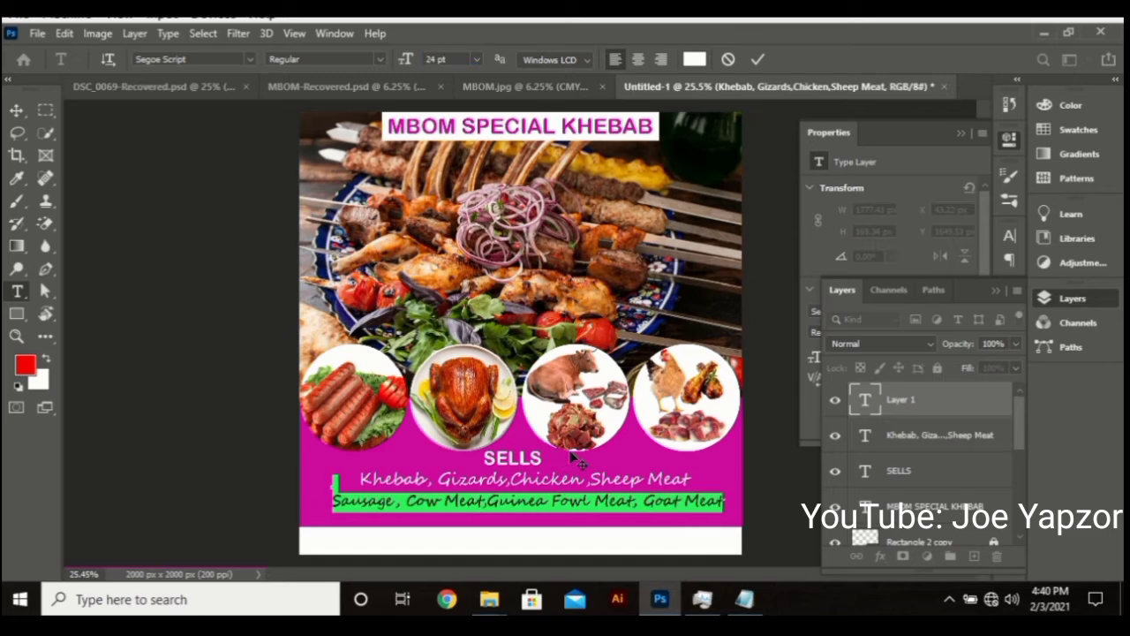
pyautogui.click(334, 496)
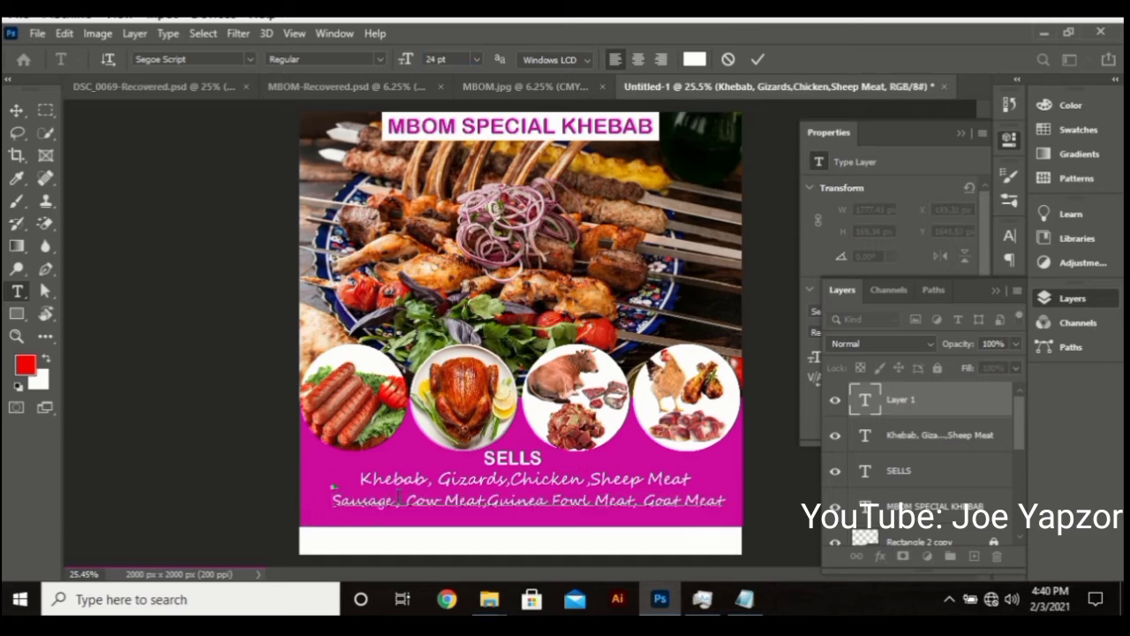
pyautogui.press('BackSpace')
pyautogui.moveTo(529, 443); pyautogui.dragTo(530, 459)
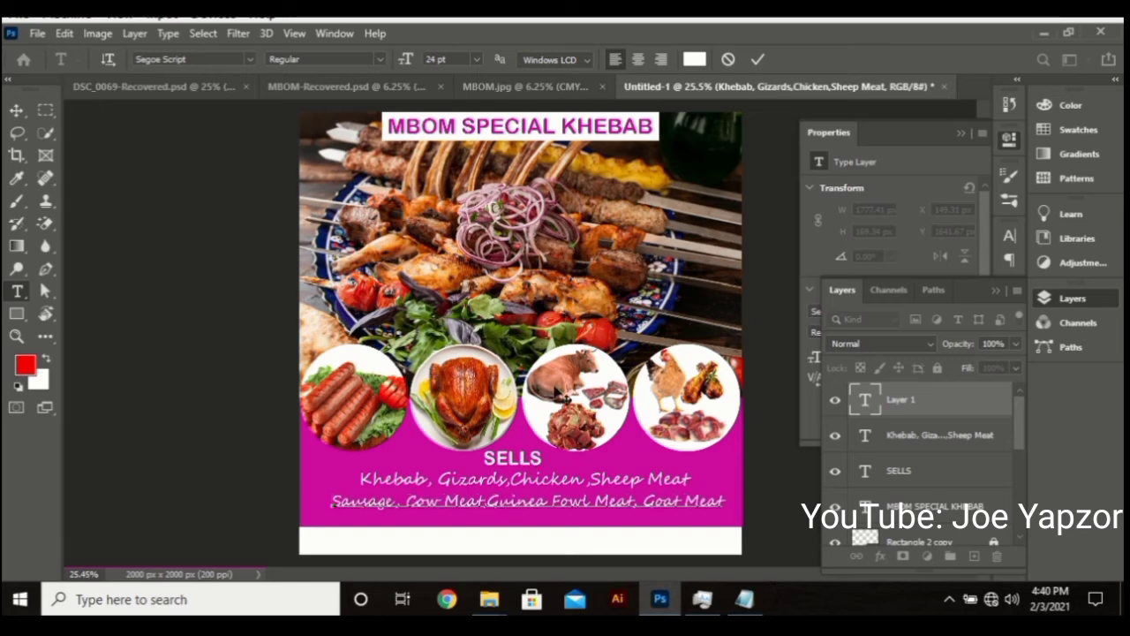
pyautogui.click(755, 60)
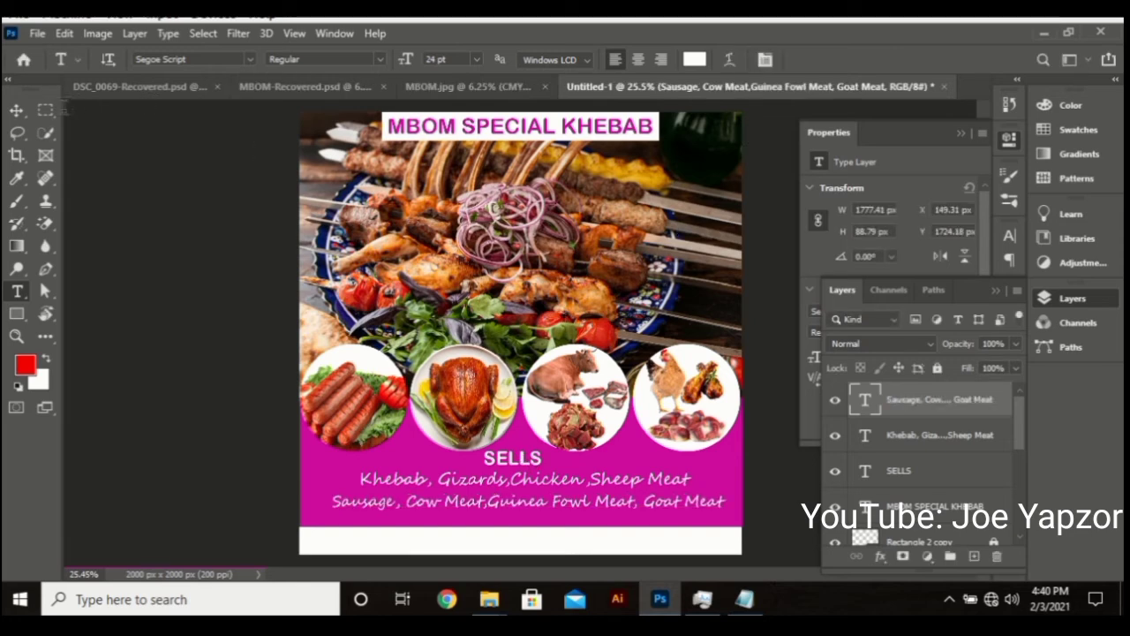
pyautogui.click(16, 109)
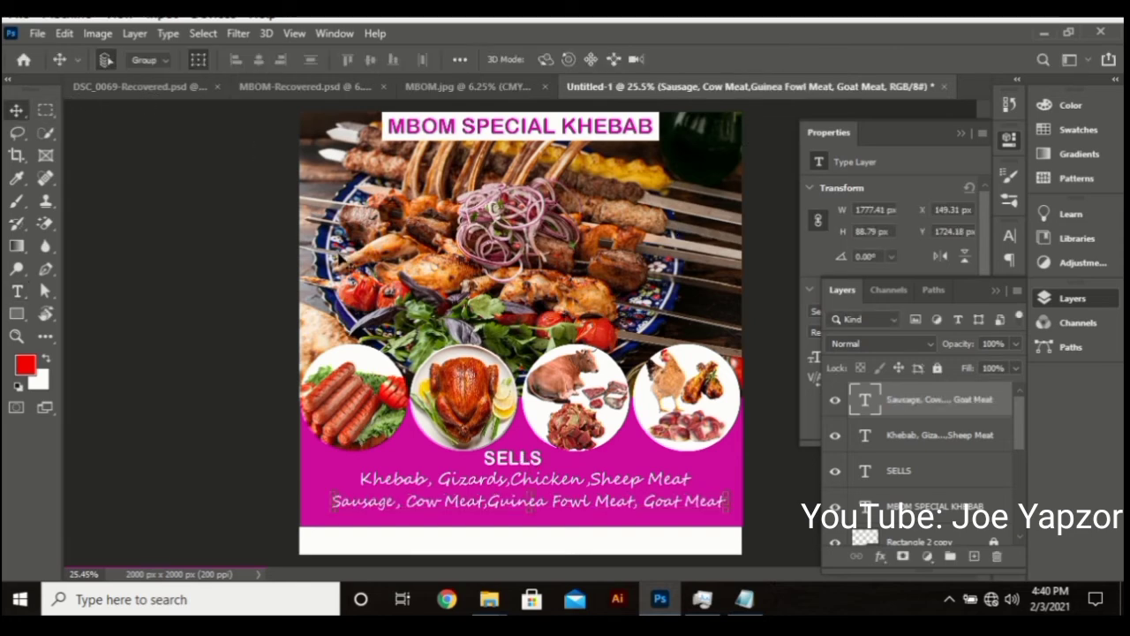
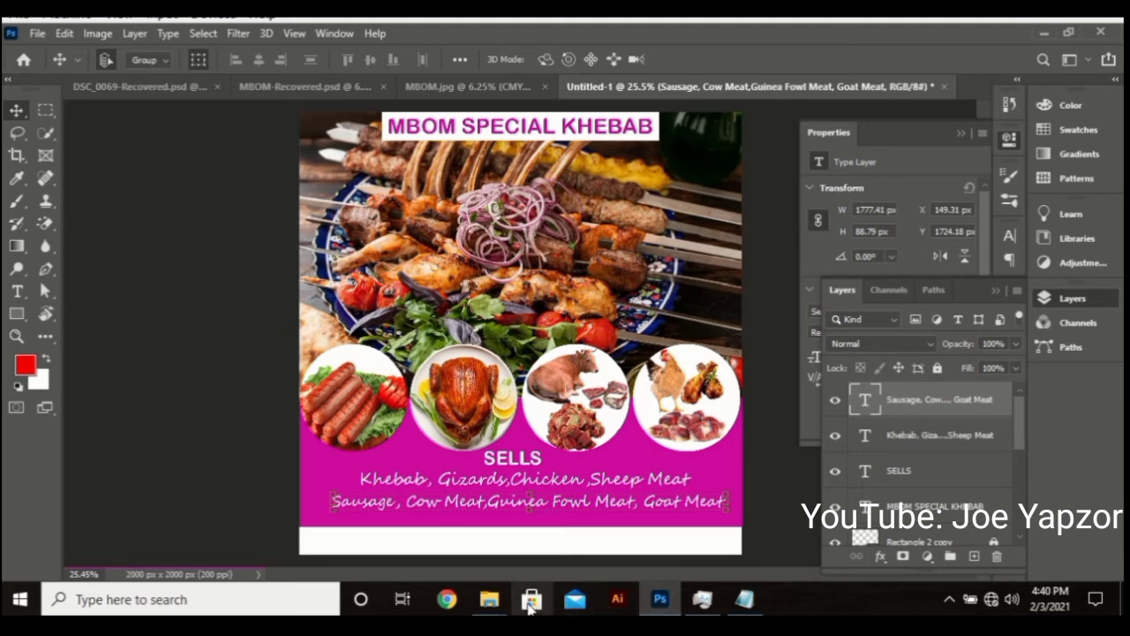
# Copy 'Namoalug Junction' from the notes and paste it as new text in the white footer
pyautogui.click(744, 601)
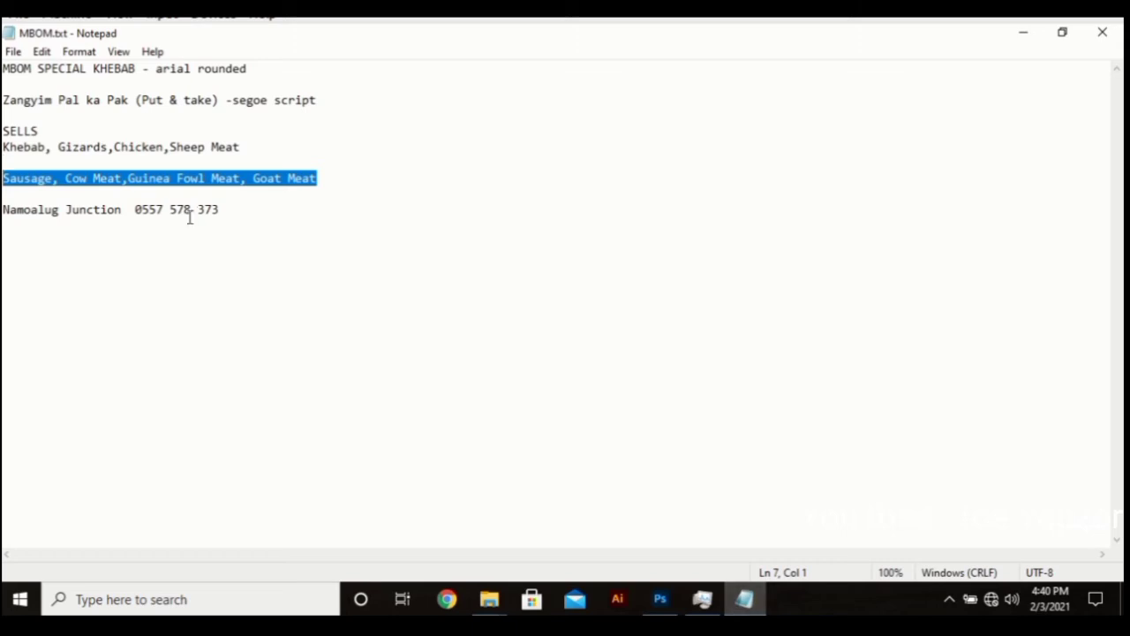
pyautogui.moveTo(129, 212); pyautogui.dragTo(7, 210)
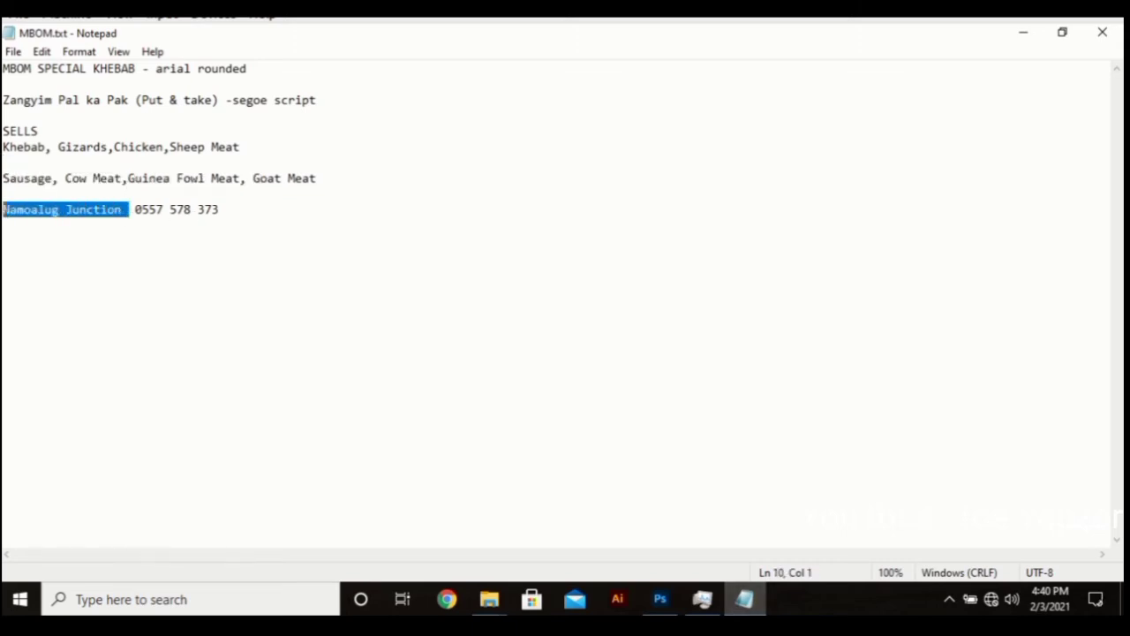
pyautogui.click(660, 600)
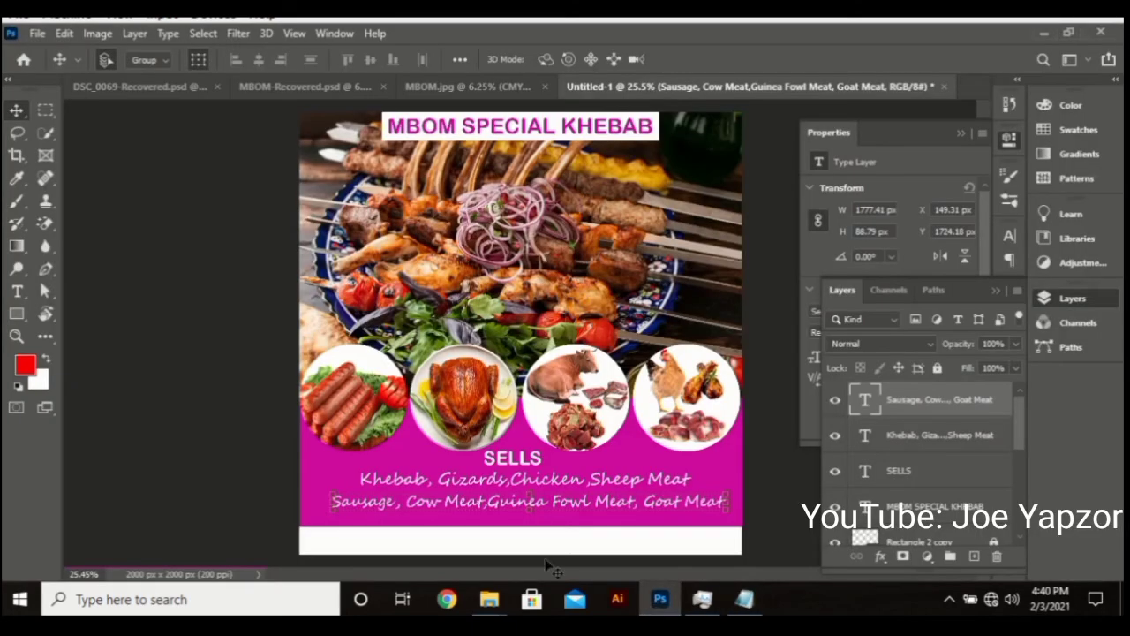
pyautogui.press('t')
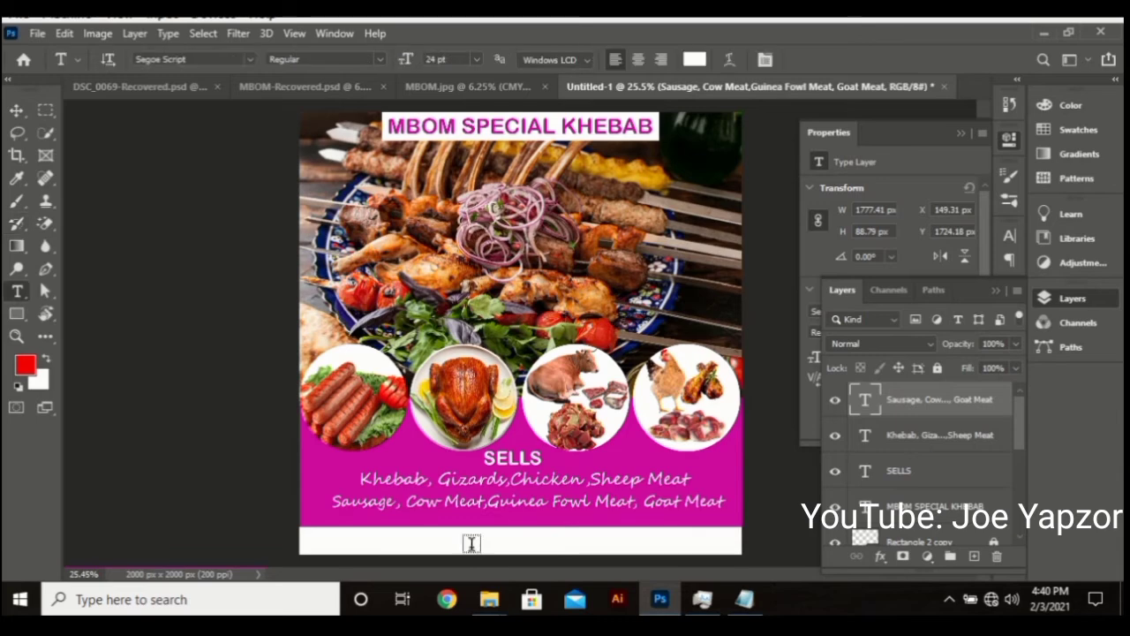
pyautogui.click(471, 543)
pyautogui.hotkey('ctrl', 'v')
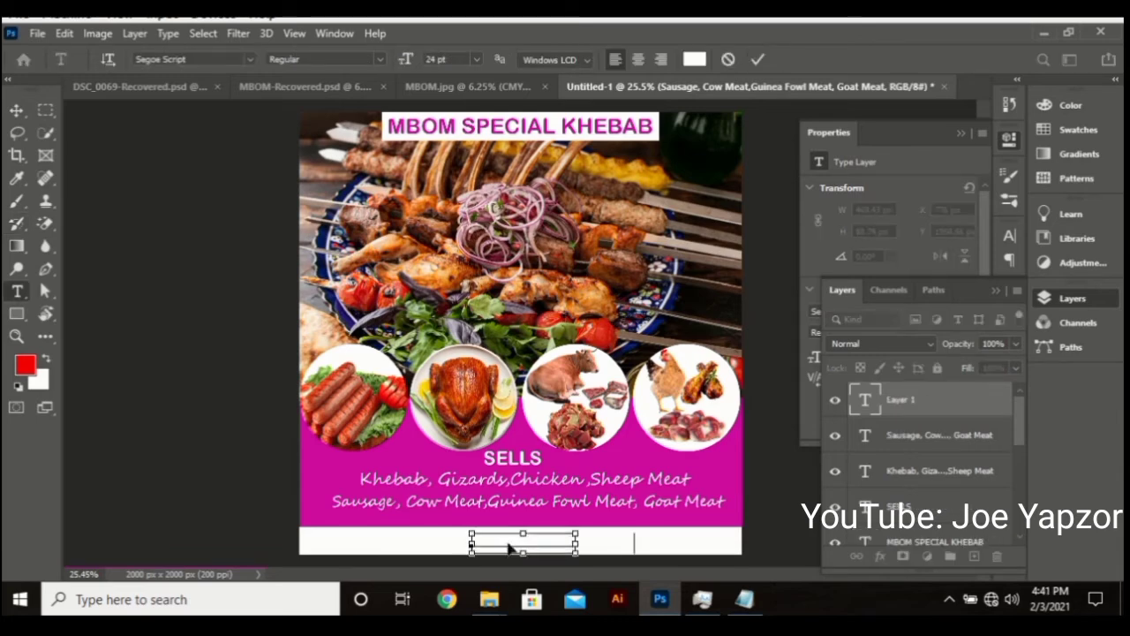
# Colour the footer text magenta ce0b9e and set it to Arial Rounded MT Bold
pyautogui.hotkey('ctrl', 'a')
pyautogui.click(697, 59)
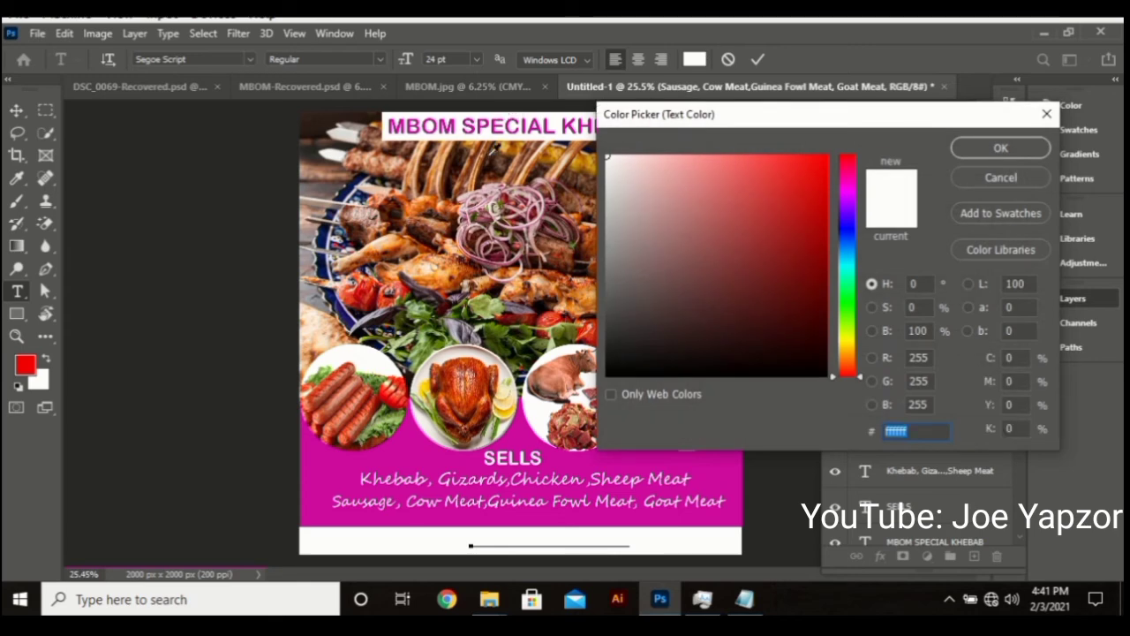
pyautogui.click(420, 449)
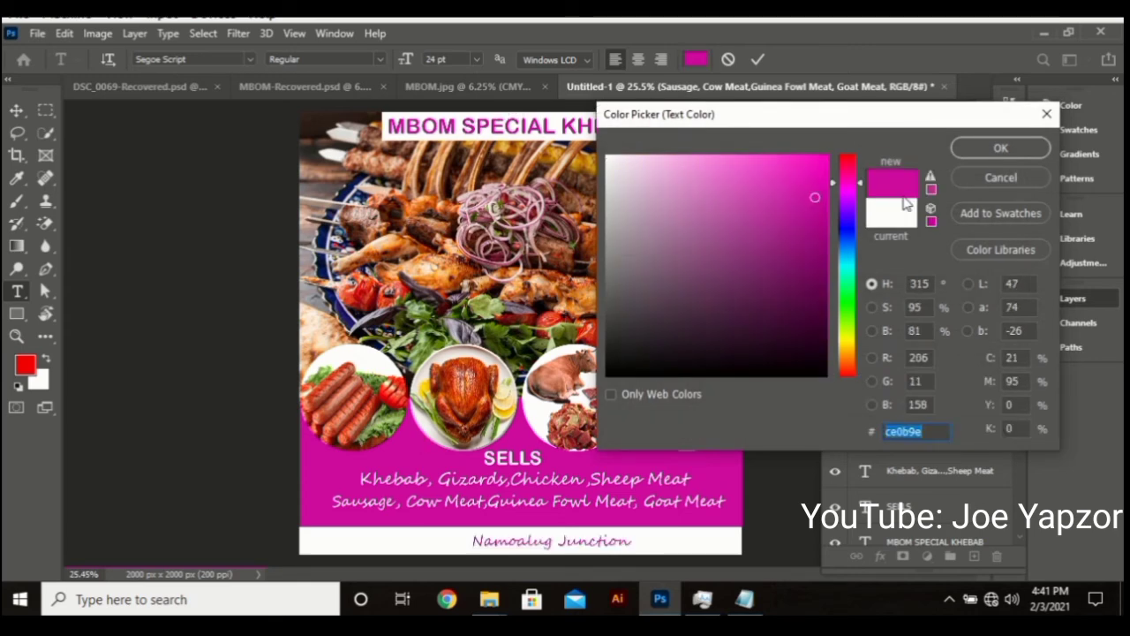
pyautogui.click(993, 152)
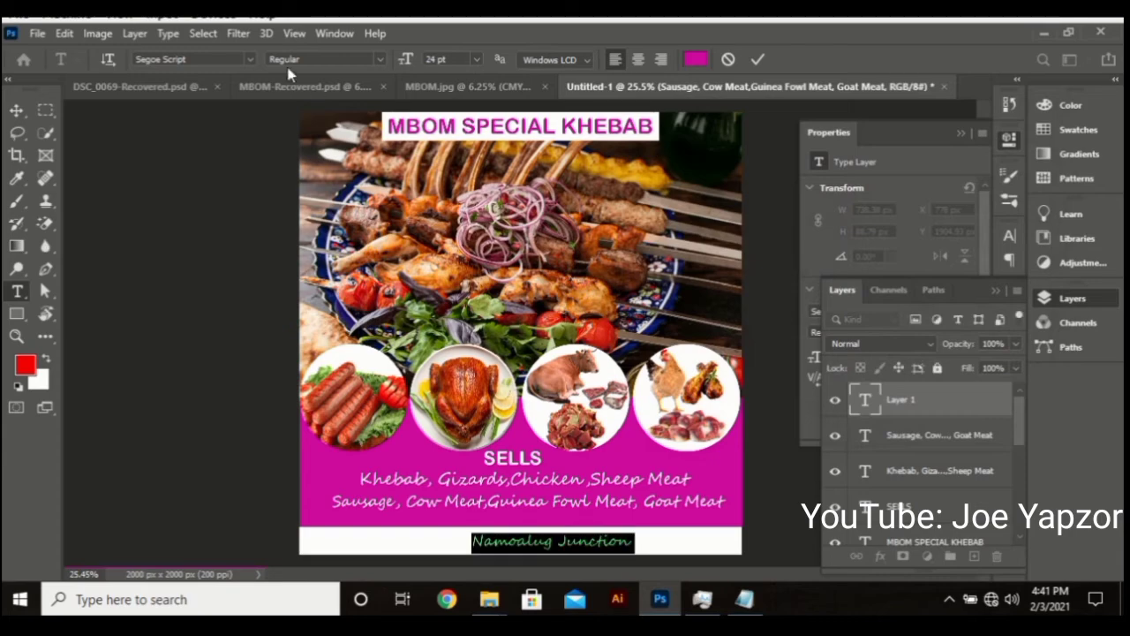
pyautogui.click(234, 59)
pyautogui.write('arial')
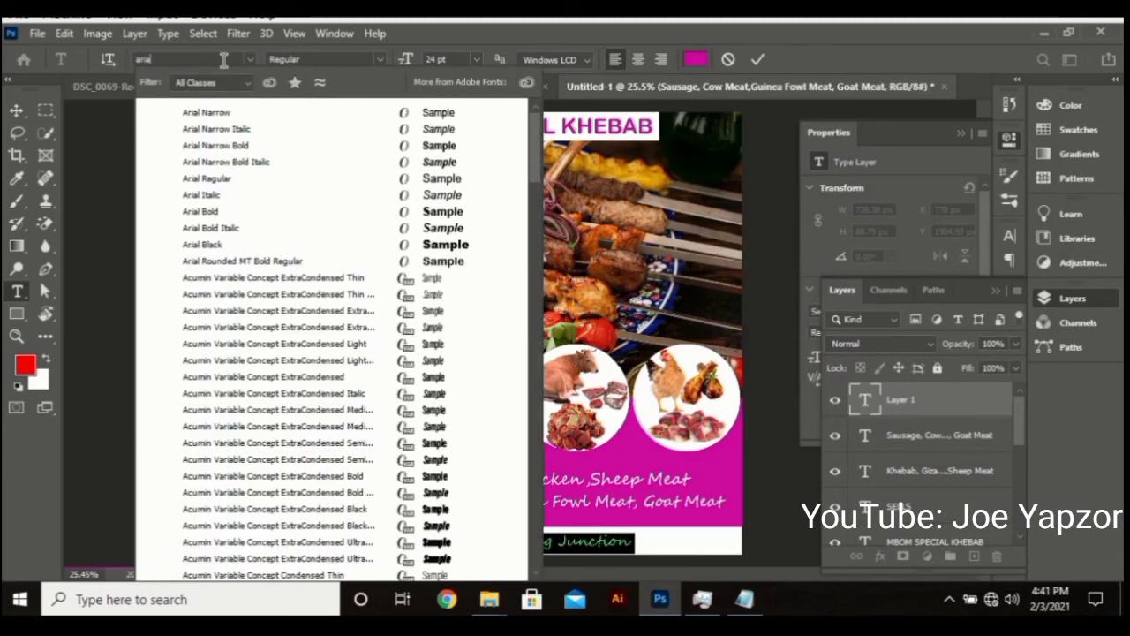
pyautogui.click(238, 262)
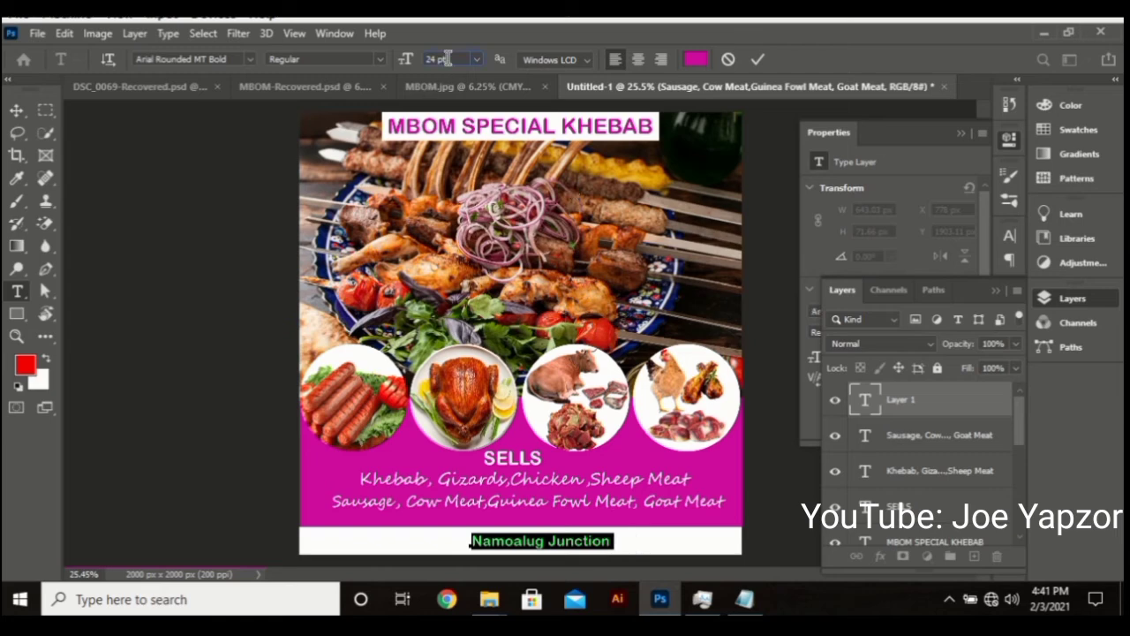
# Size Namoalug Junction to 34 pt, position it in the footer, and commit
pyautogui.scroll(10, 448, 59)
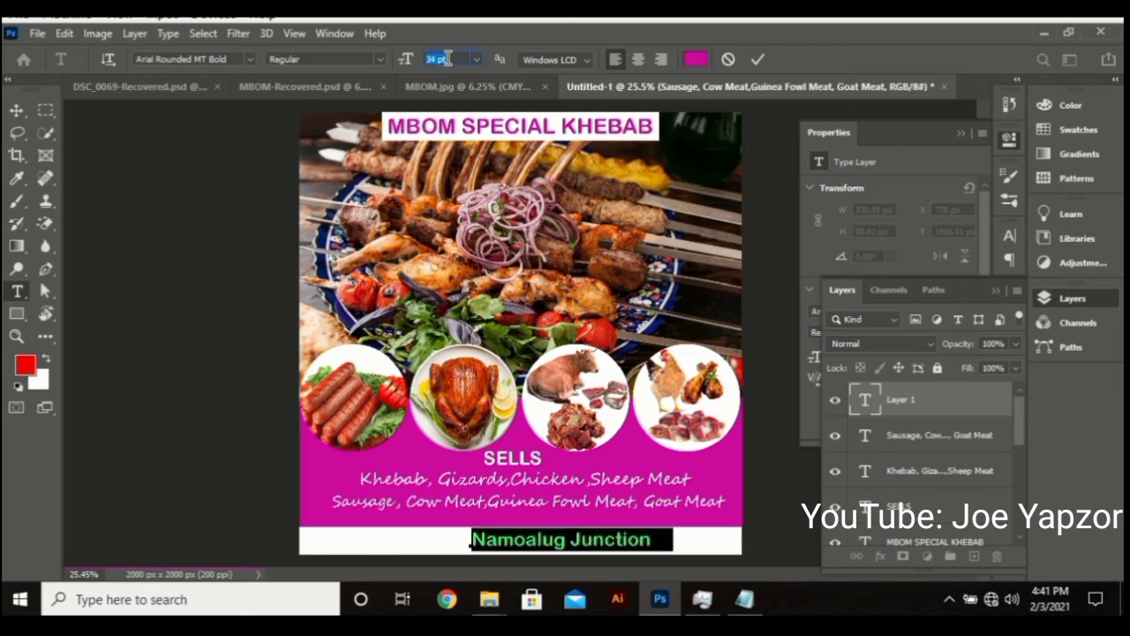
pyautogui.moveTo(625, 415); pyautogui.dragTo(609, 420)
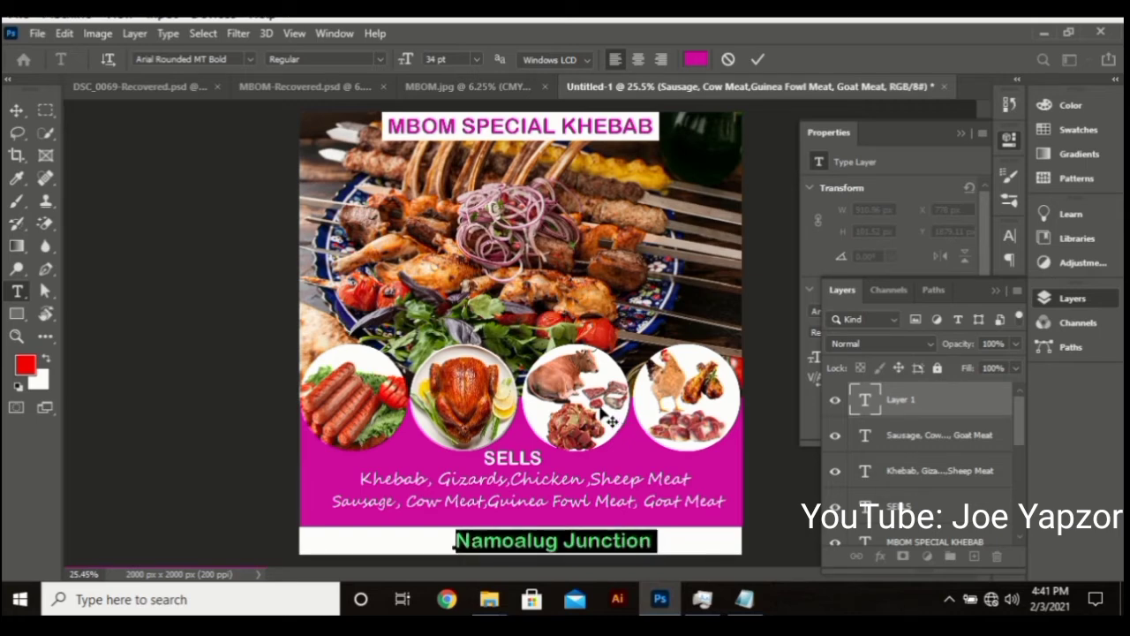
pyautogui.click(759, 60)
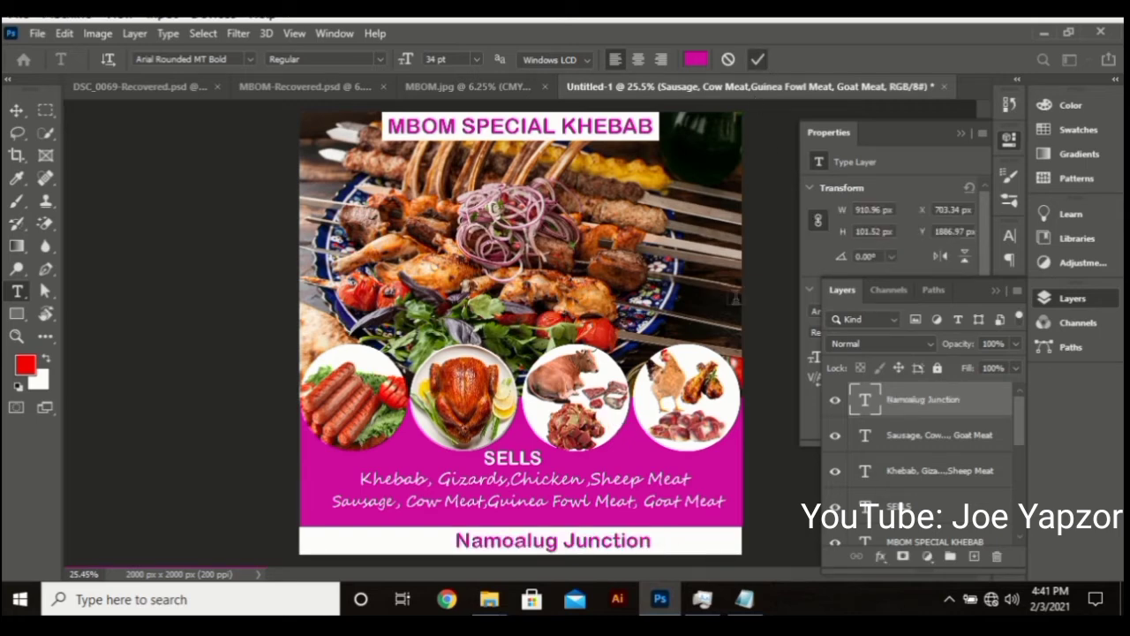
pyautogui.click(744, 599)
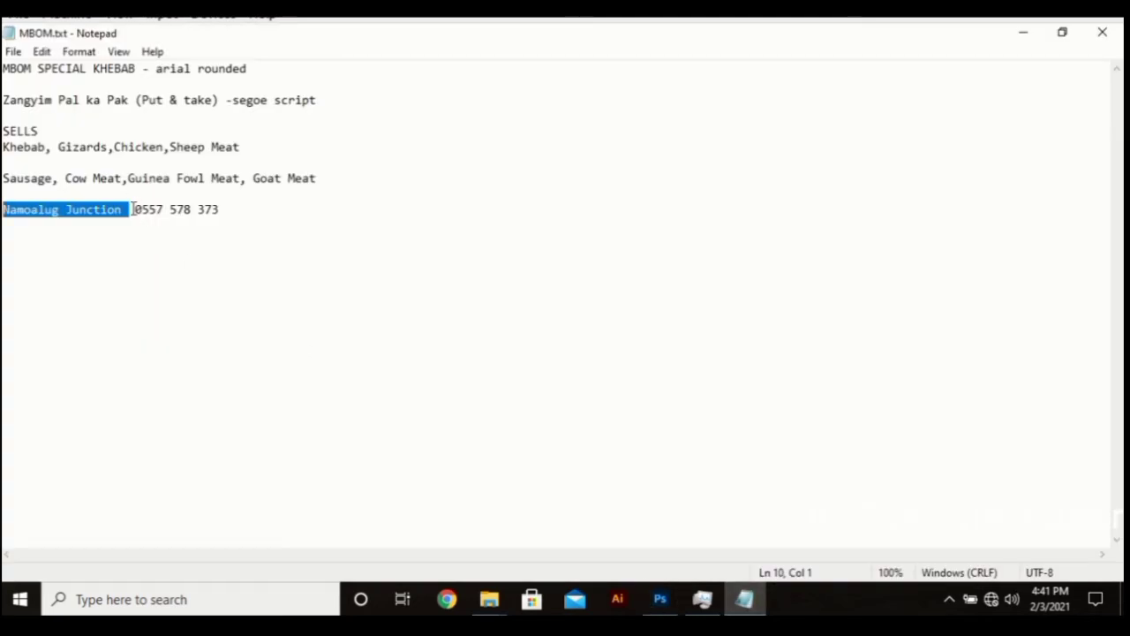
pyautogui.moveTo(135, 209); pyautogui.dragTo(224, 207)
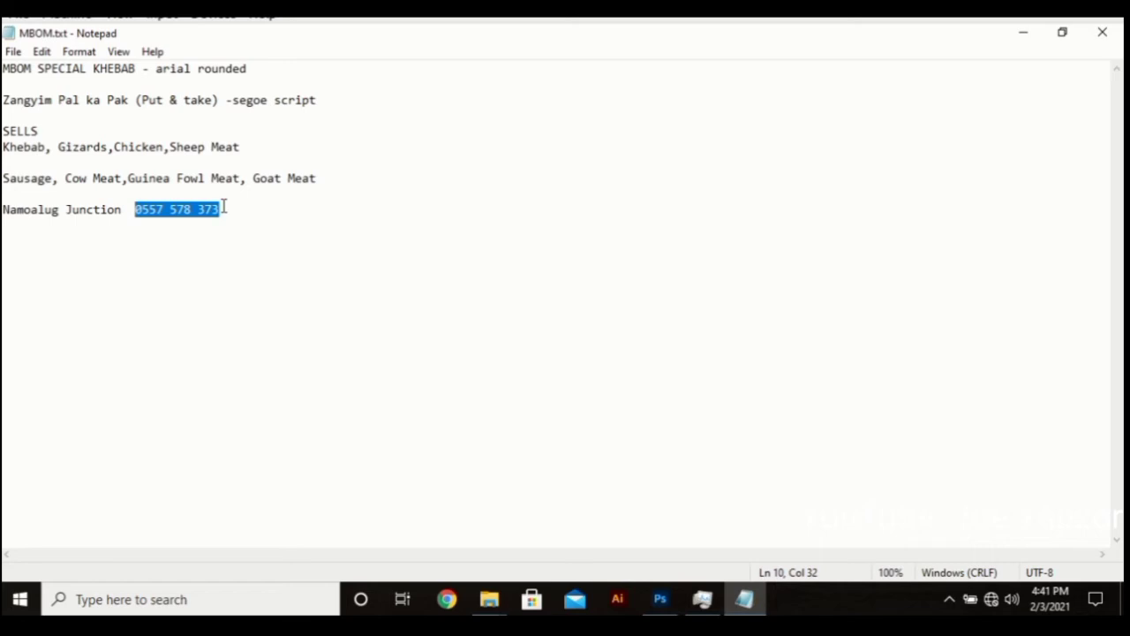
pyautogui.click(660, 599)
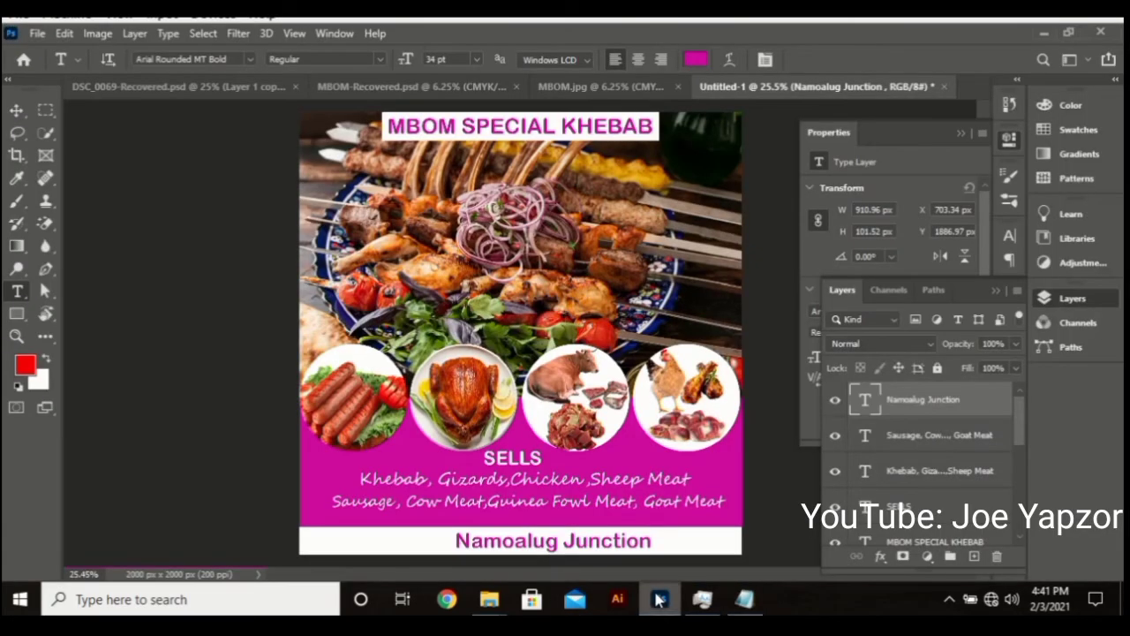
pyautogui.click(662, 542)
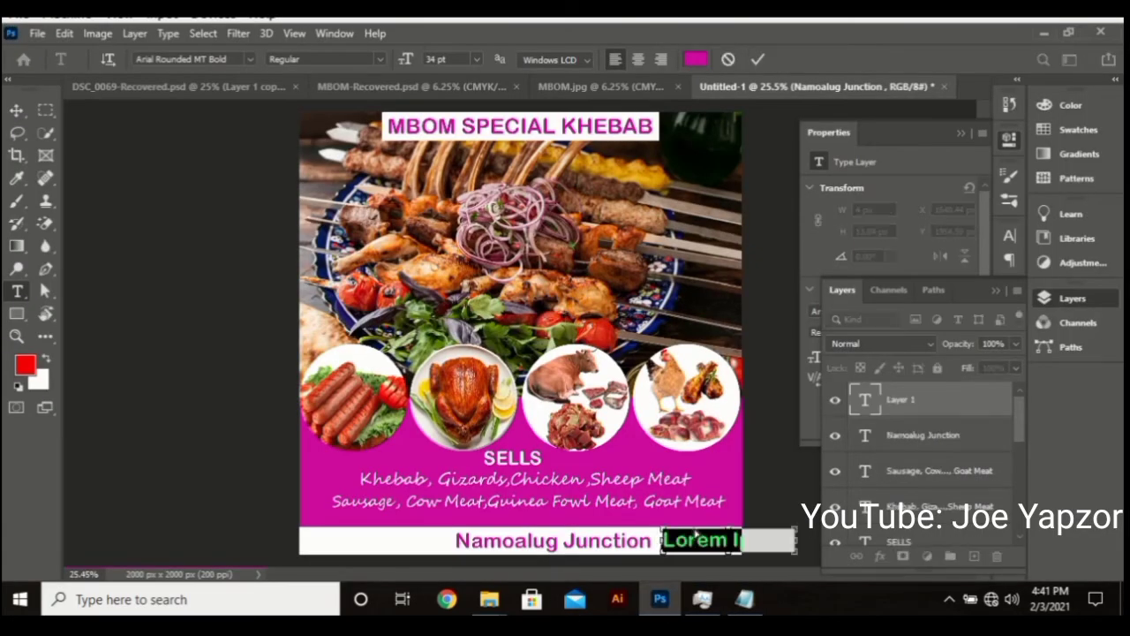
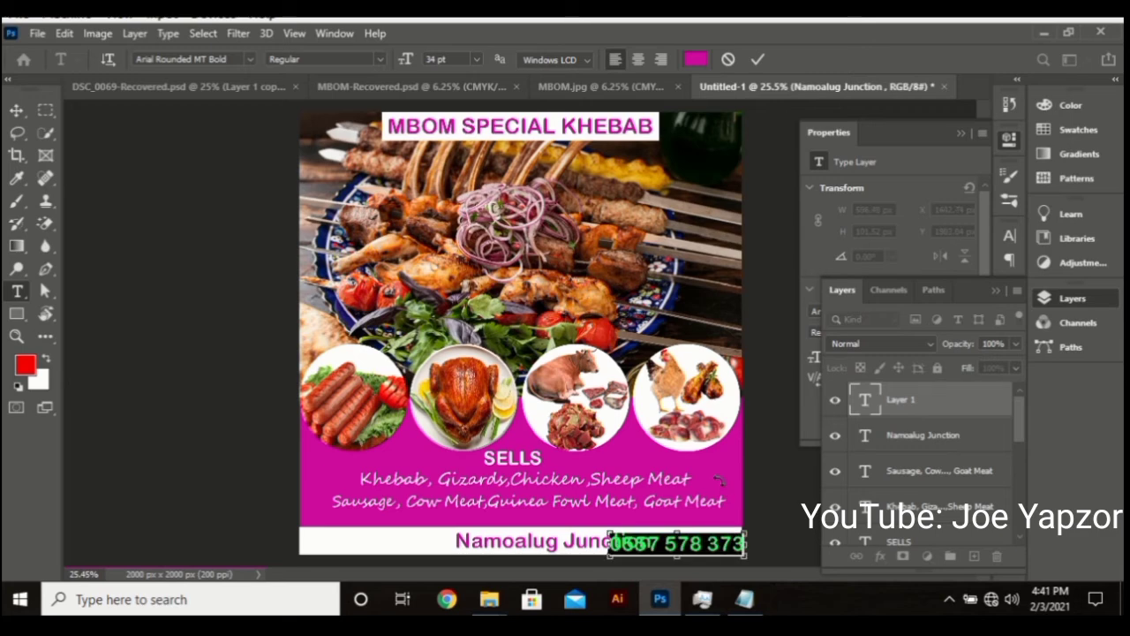
pyautogui.click(452, 59)
pyautogui.scroll(-3, 452, 59)
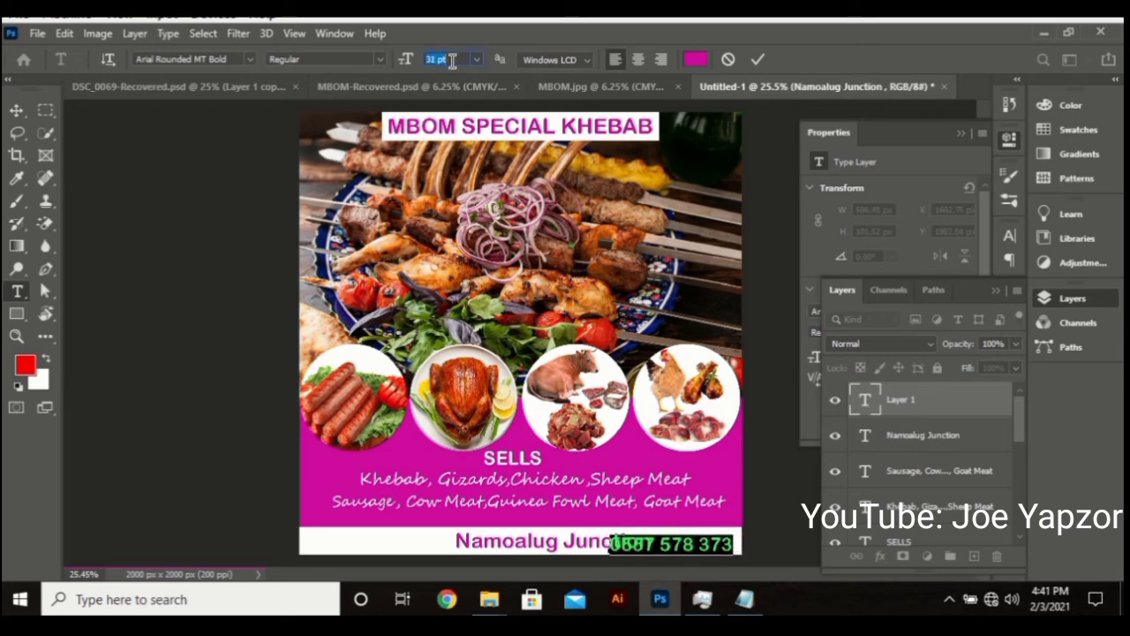
pyautogui.moveTo(795, 494); pyautogui.dragTo(805, 492)
pyautogui.click(763, 62)
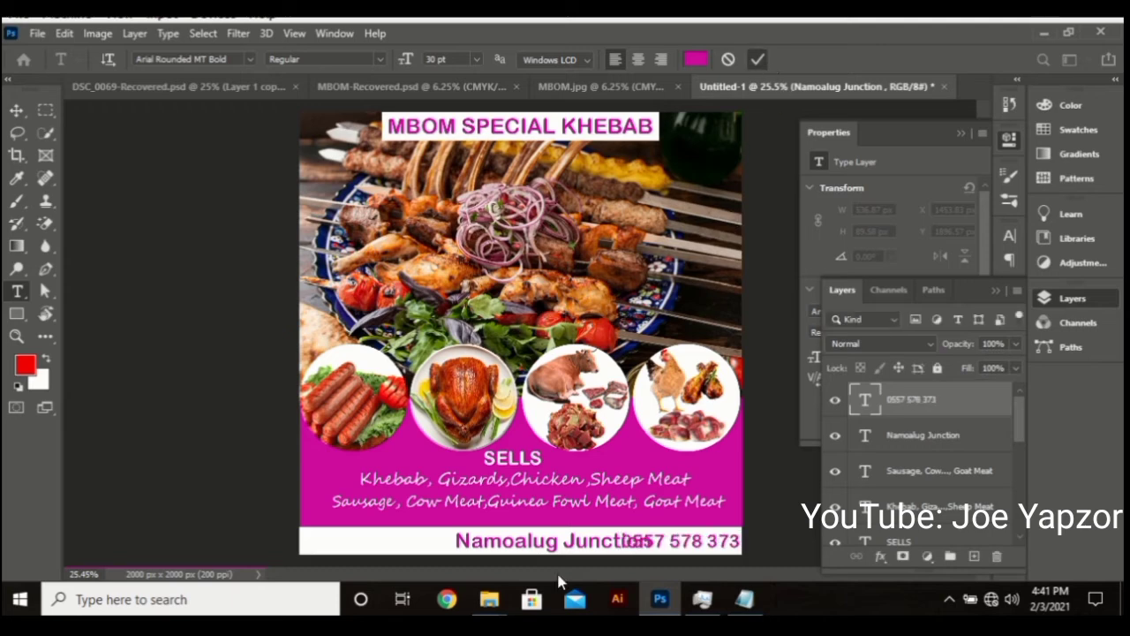
# Shift Namoalug Junction left so it clears the phone number
pyautogui.click(547, 539)
pyautogui.hotkey('ctrl', 'a')
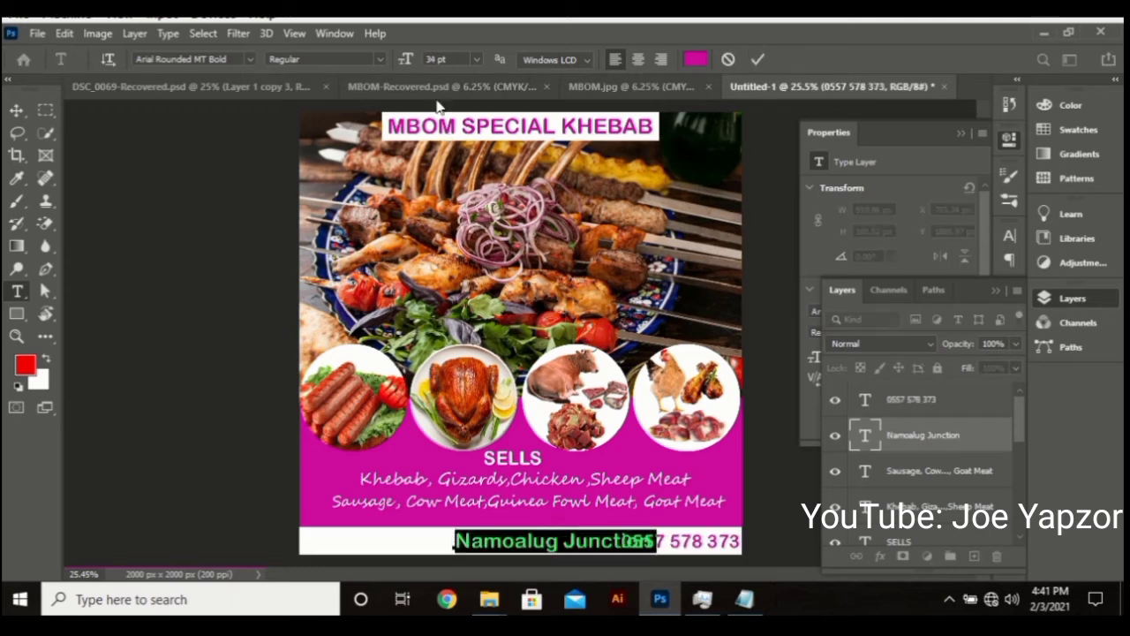
pyautogui.scroll(-5, 446, 61)
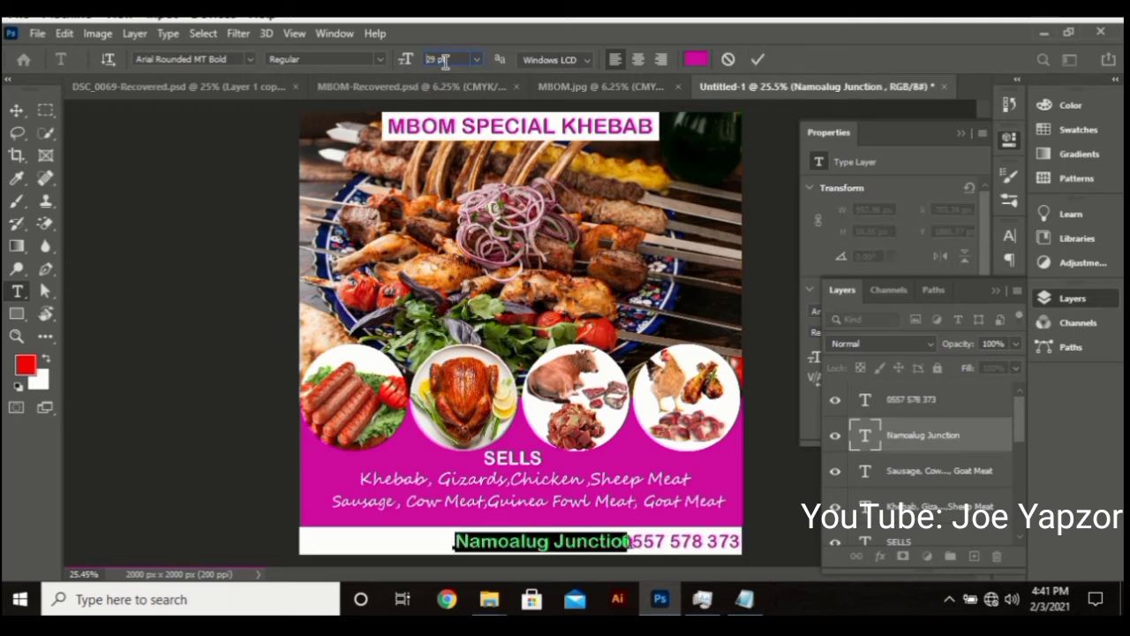
pyautogui.moveTo(663, 451); pyautogui.dragTo(641, 451)
pyautogui.click(757, 60)
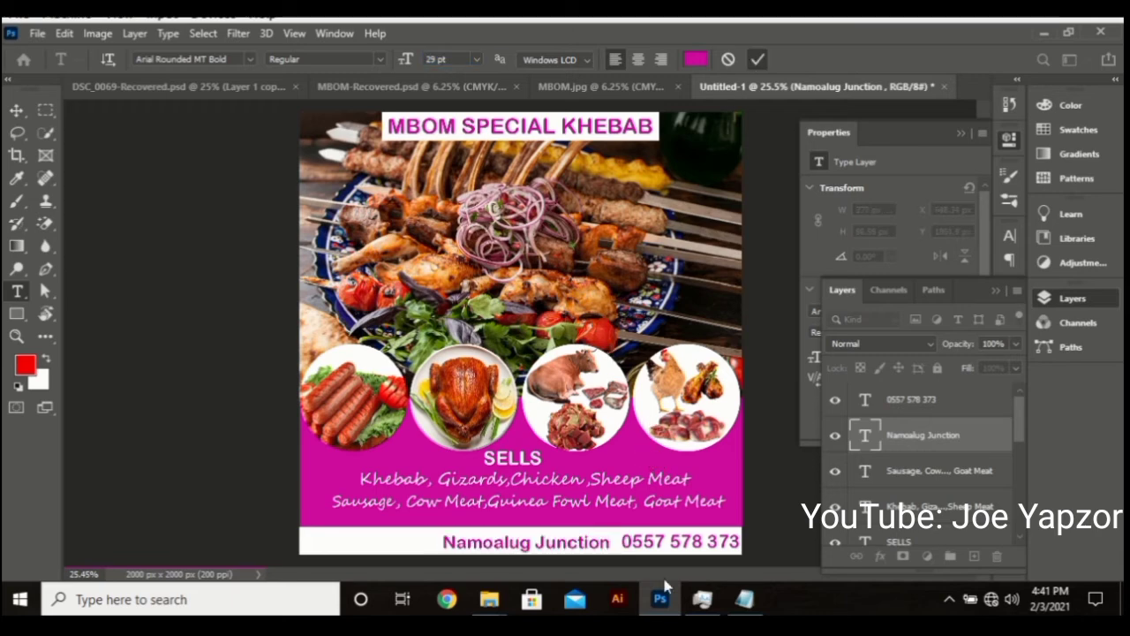
# Adjust the phone number's font size and commit the edit
pyautogui.click(668, 541)
pyautogui.hotkey('ctrl', 'a')
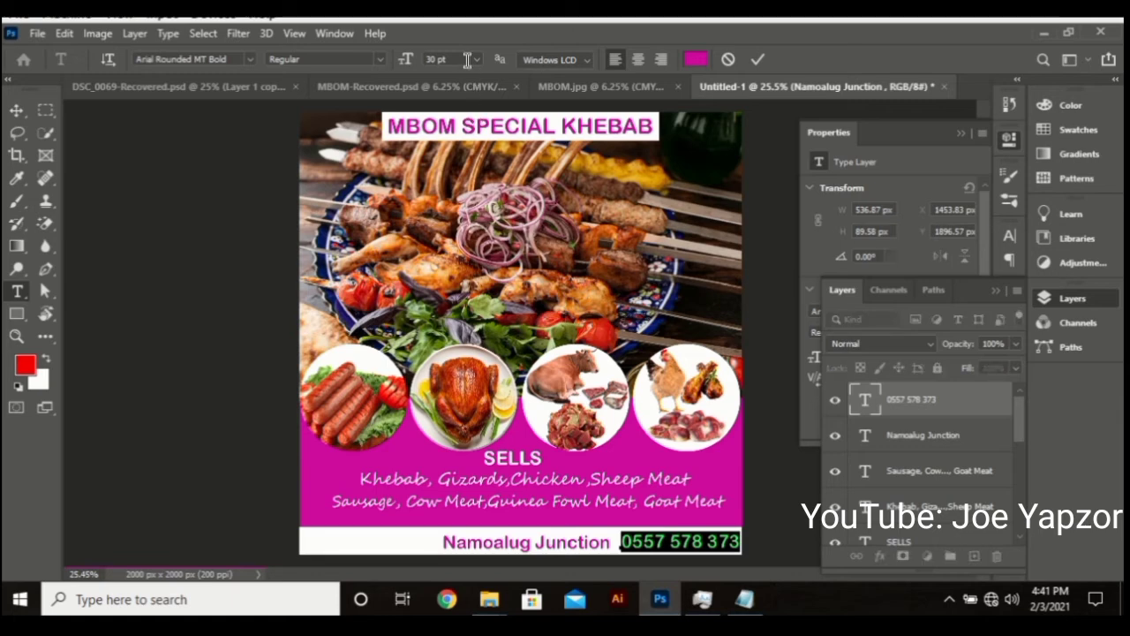
pyautogui.click(441, 59)
pyautogui.scroll(-1, 458, 59)
pyautogui.click(757, 59)
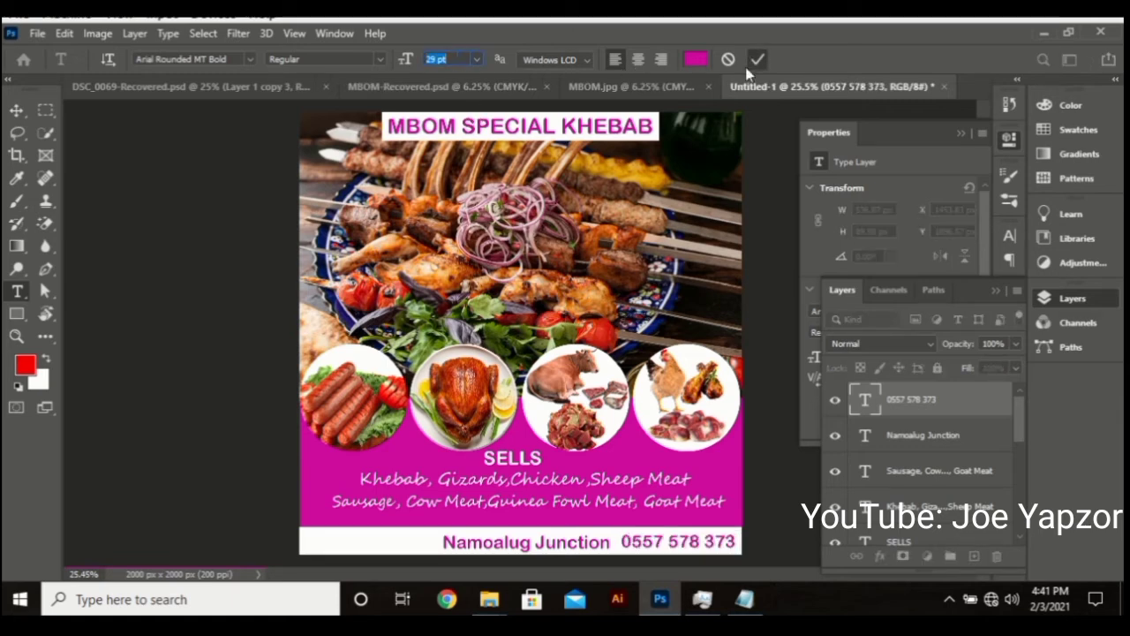
# Vertically centre-align Namoalug Junction with the phone number, then nudge Namoalug Junction left
pyautogui.click(17, 112)
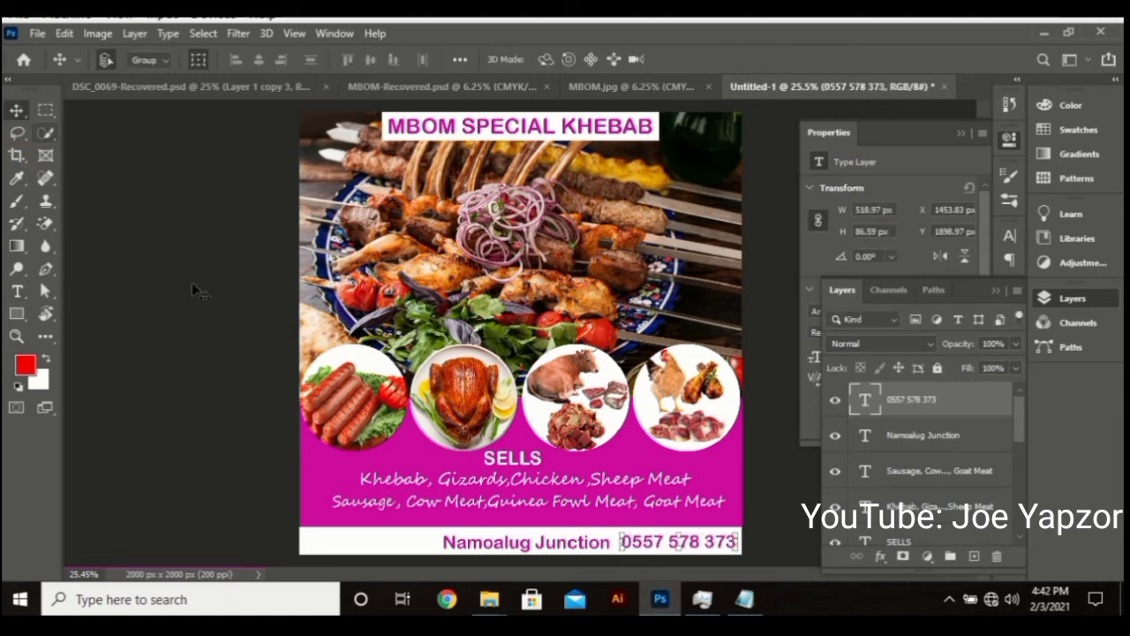
pyautogui.click(228, 376)
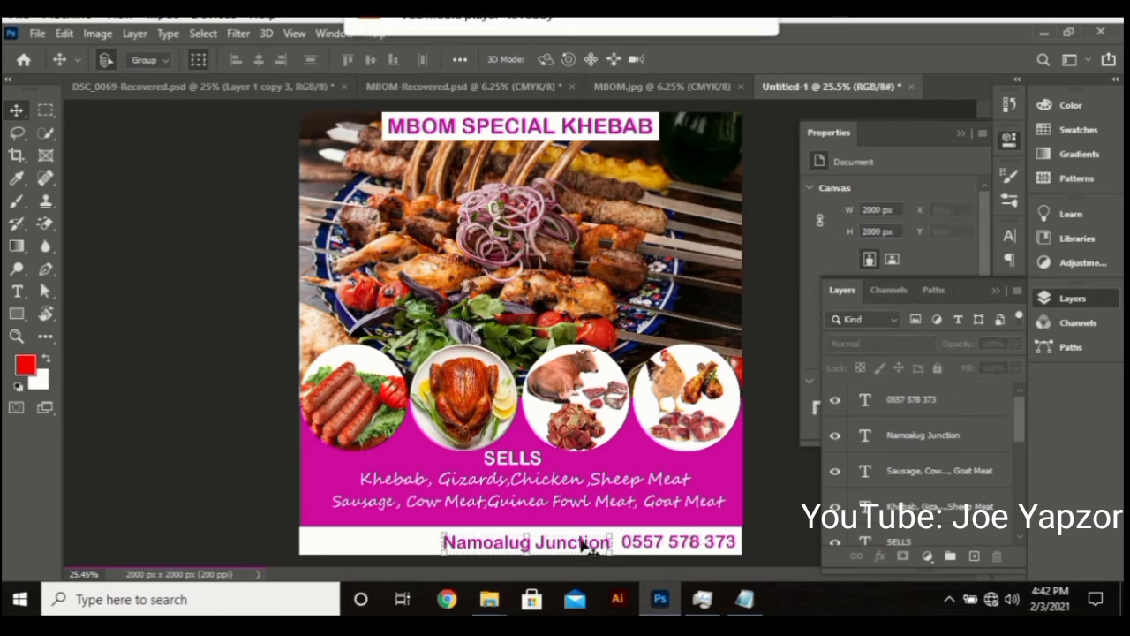
pyautogui.click(583, 545)
pyautogui.keyDown('shift'); pyautogui.click(656, 543); pyautogui.keyUp('shift')
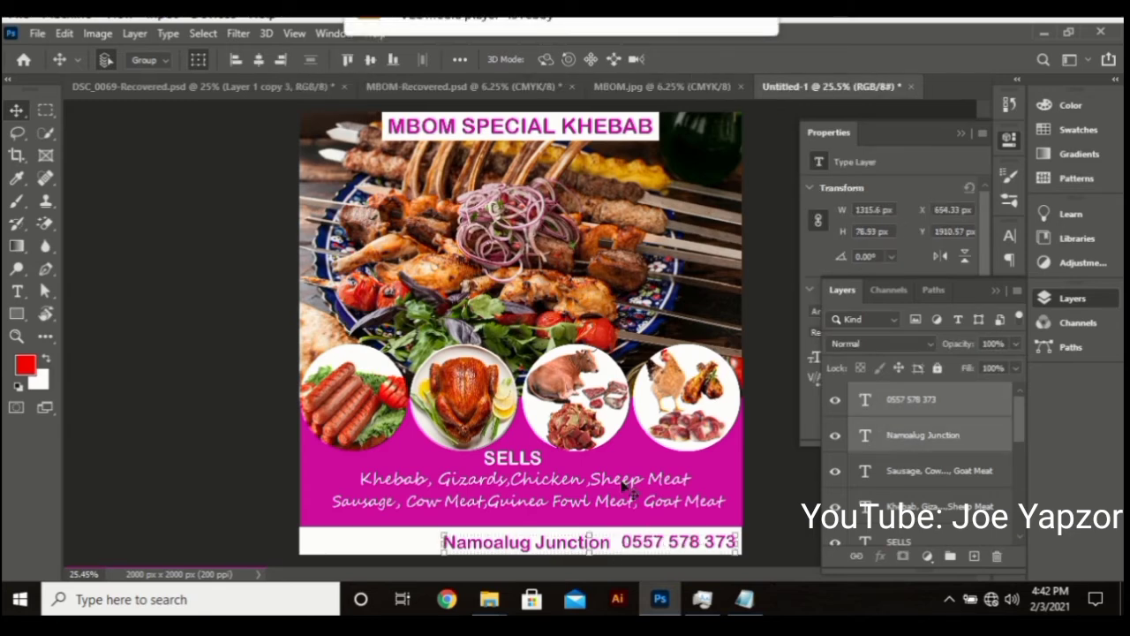
pyautogui.click(372, 59)
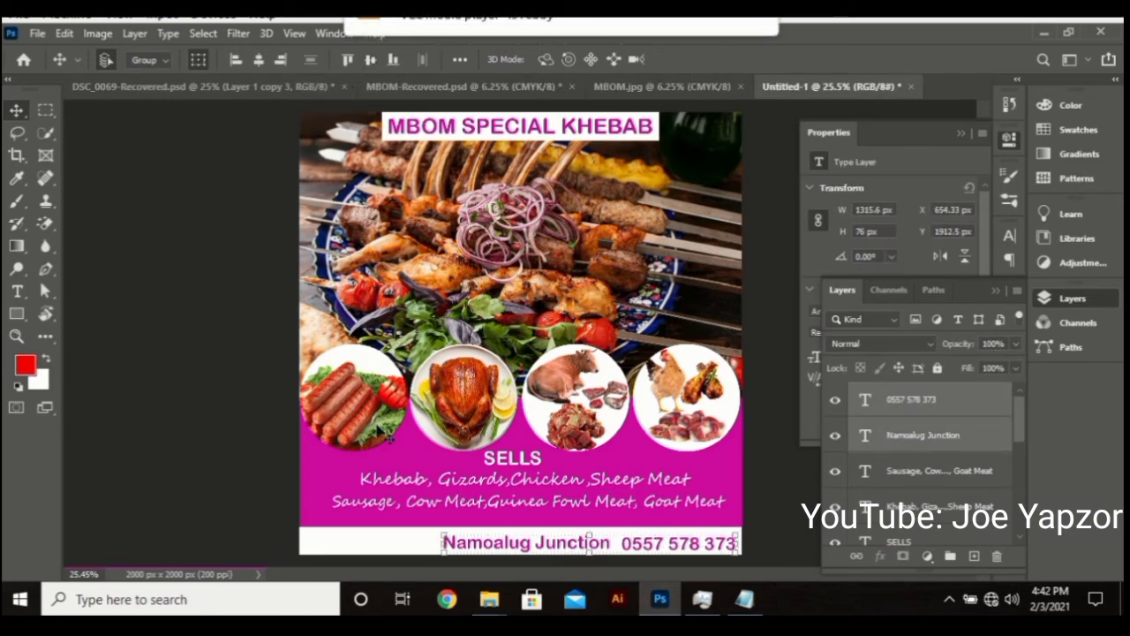
pyautogui.click(581, 559)
pyautogui.moveTo(561, 546); pyautogui.dragTo(552, 545)
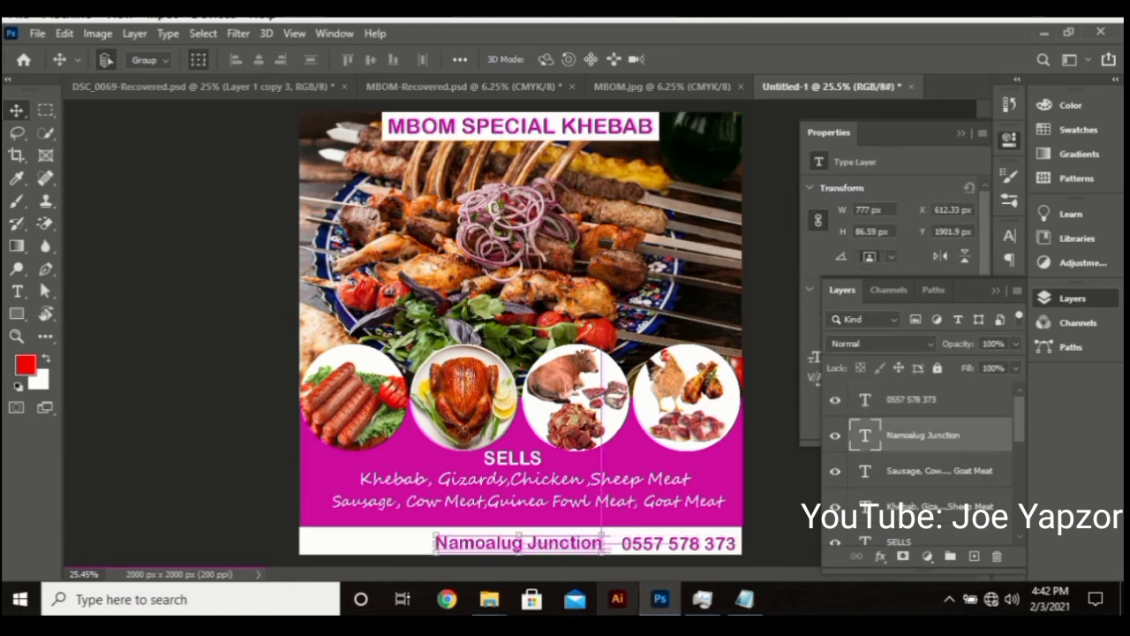
# Drag flat-location-logo.png from the Khebab Banner folder into the flyer
pyautogui.moveTo(494, 599)
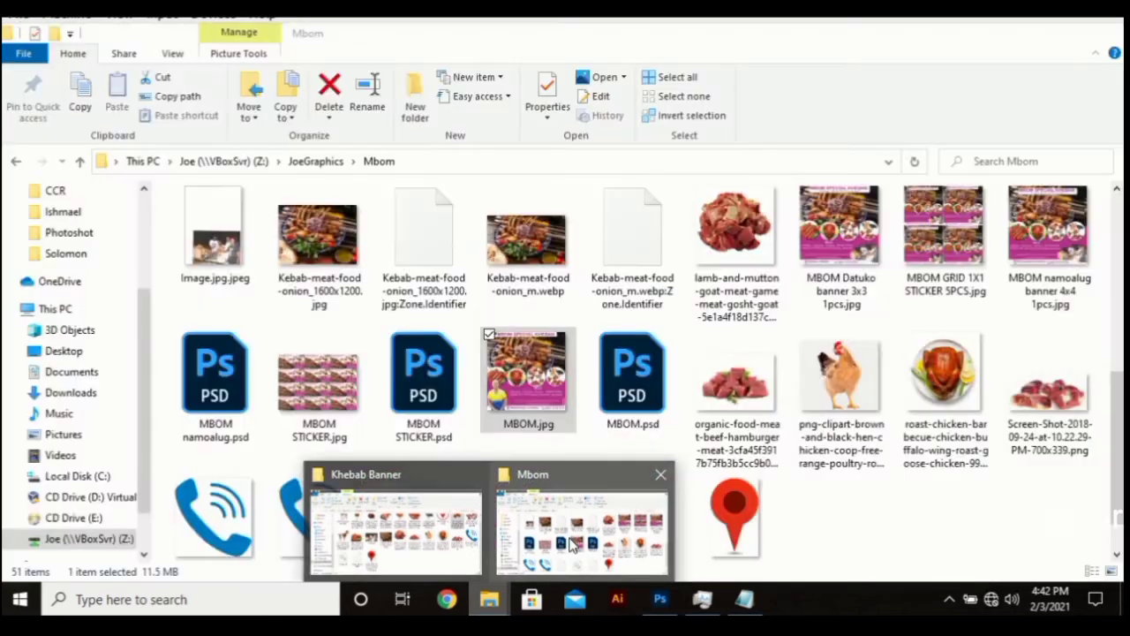
pyautogui.click(397, 528)
pyautogui.scroll(1, 950, 492)
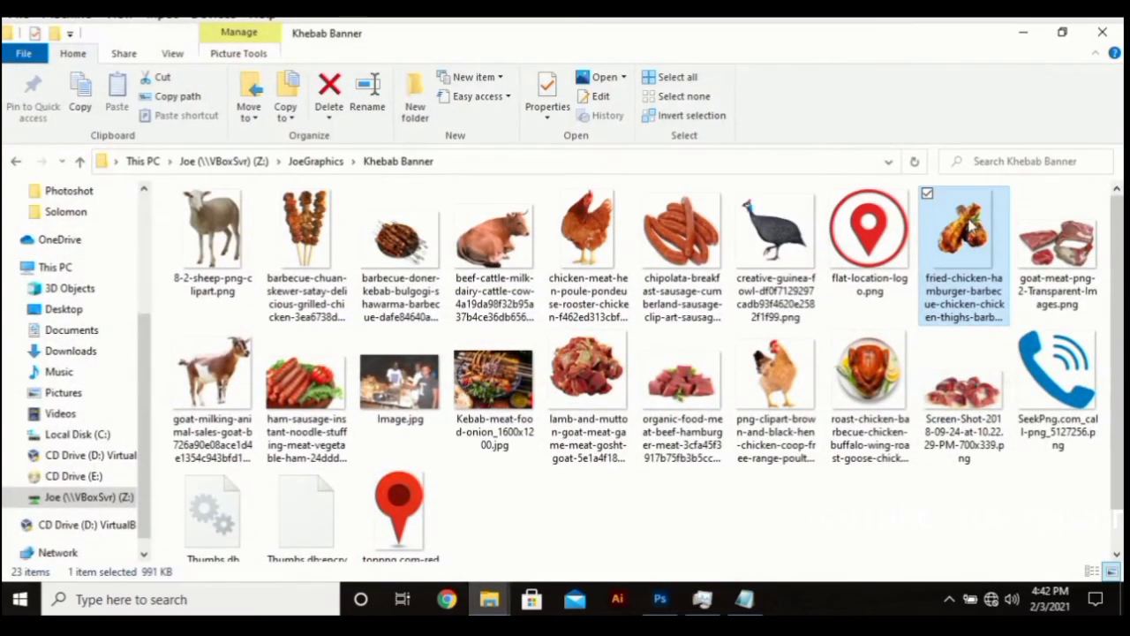
pyautogui.click(894, 221)
pyautogui.moveTo(887, 247); pyautogui.dragTo(541, 464)
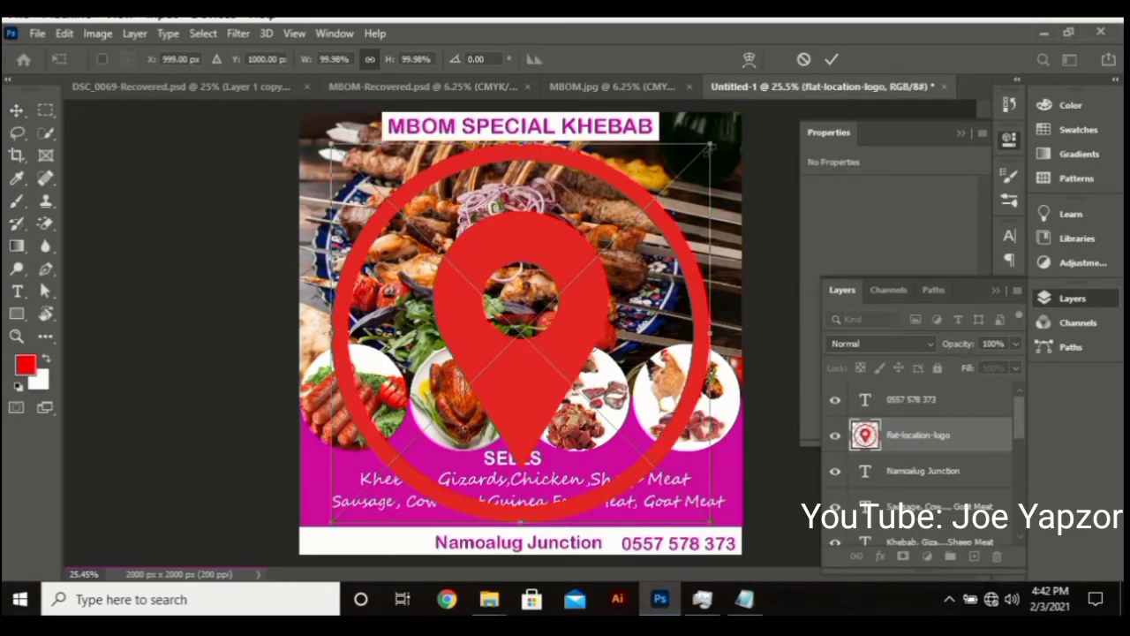
# Shrink the location logo to about 113 × 114 px and nudge it beside Namoalug Junction
pyautogui.moveTo(710, 149); pyautogui.dragTo(622, 233)
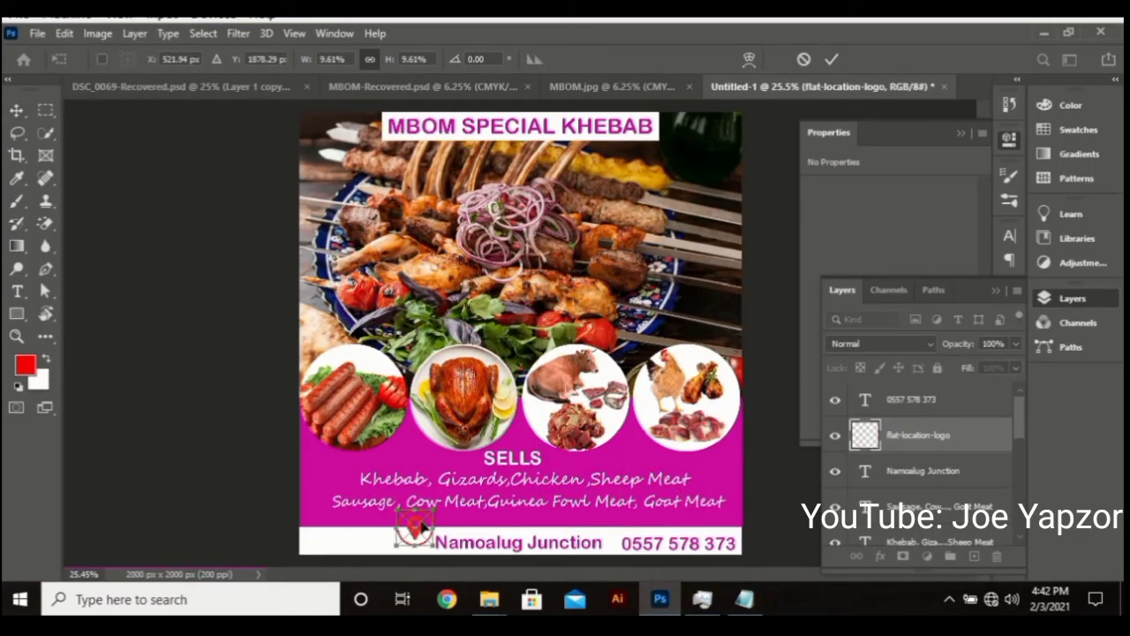
pyautogui.moveTo(417, 526)
pyautogui.mouseDown()
pyautogui.moveTo(408, 535)
pyautogui.moveTo(424, 528)
pyautogui.mouseUp()
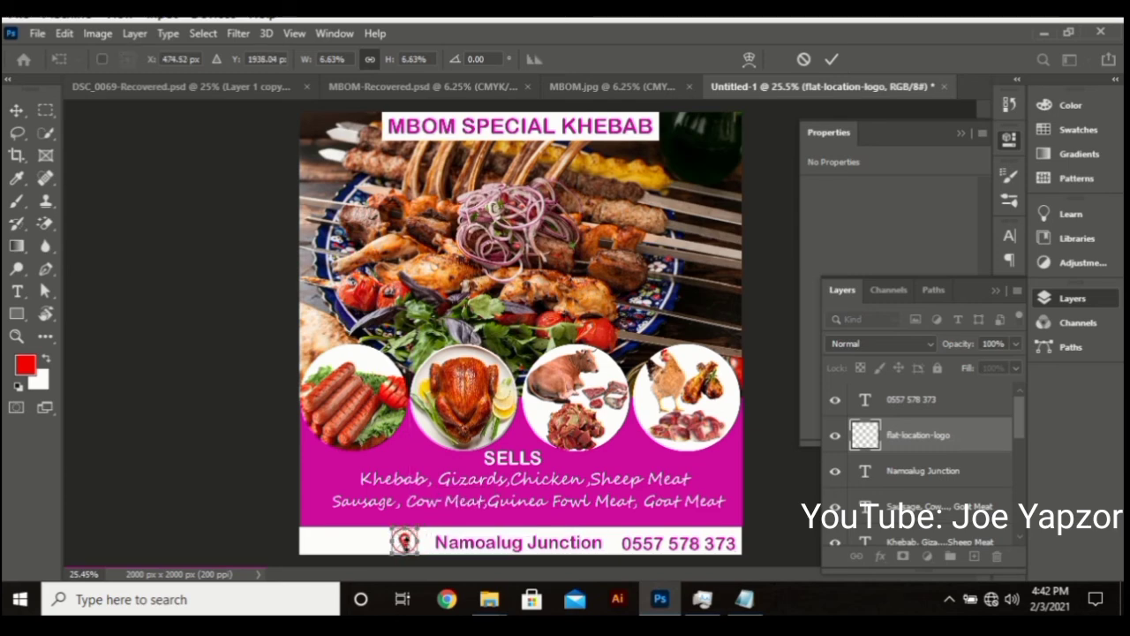
pyautogui.press('Return')
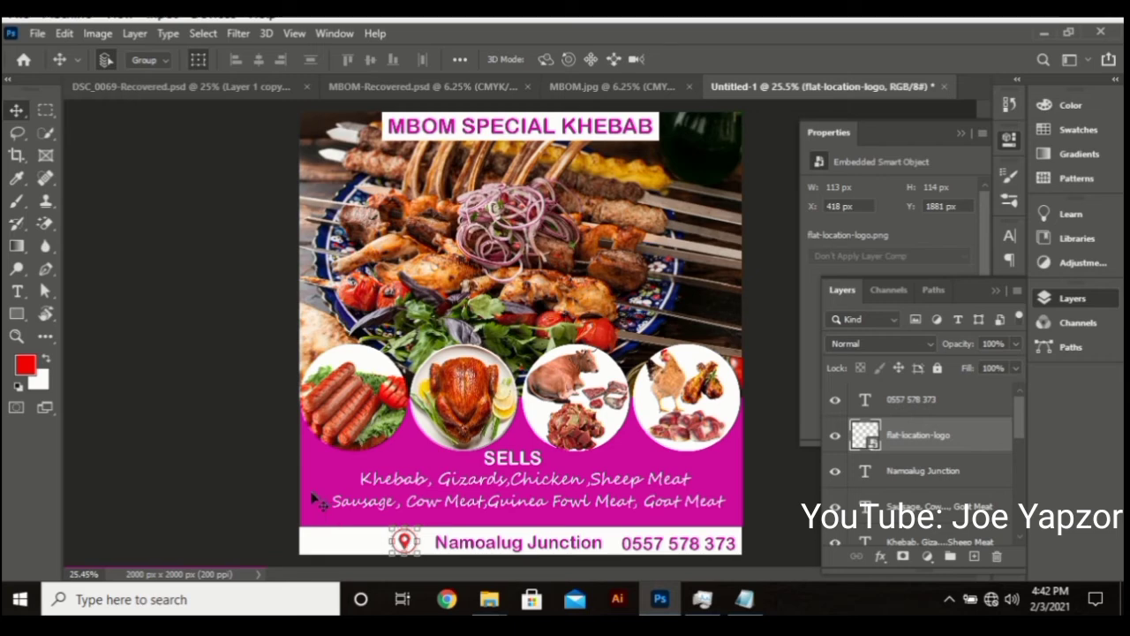
pyautogui.press('Right')
pyautogui.press('Right')
pyautogui.press('Right')
pyautogui.press('Right')
pyautogui.press('Right')
pyautogui.press('Right')
pyautogui.press('Right')
pyautogui.press('Right')
pyautogui.press('Right')
pyautogui.press('Right')
pyautogui.press('Right')
pyautogui.press('Right')
pyautogui.press('Right')
pyautogui.press('Right')
pyautogui.press('Right')
pyautogui.press('Right')
pyautogui.press('Right')
pyautogui.press('Right')
pyautogui.press('Right')
pyautogui.press('Right')
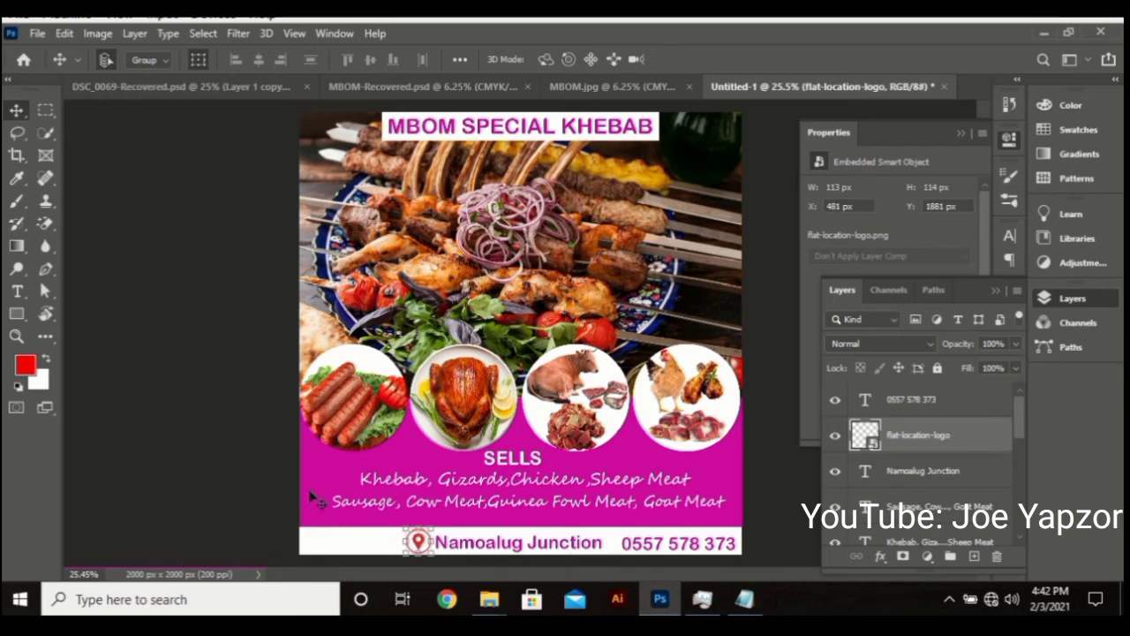
pyautogui.press('Right')
pyautogui.press('Right')
pyautogui.press('Right')
pyautogui.press('Right')
pyautogui.press('Right')
pyautogui.press('Right')
pyautogui.press('Right')
pyautogui.press('Right')
pyautogui.press('Right')
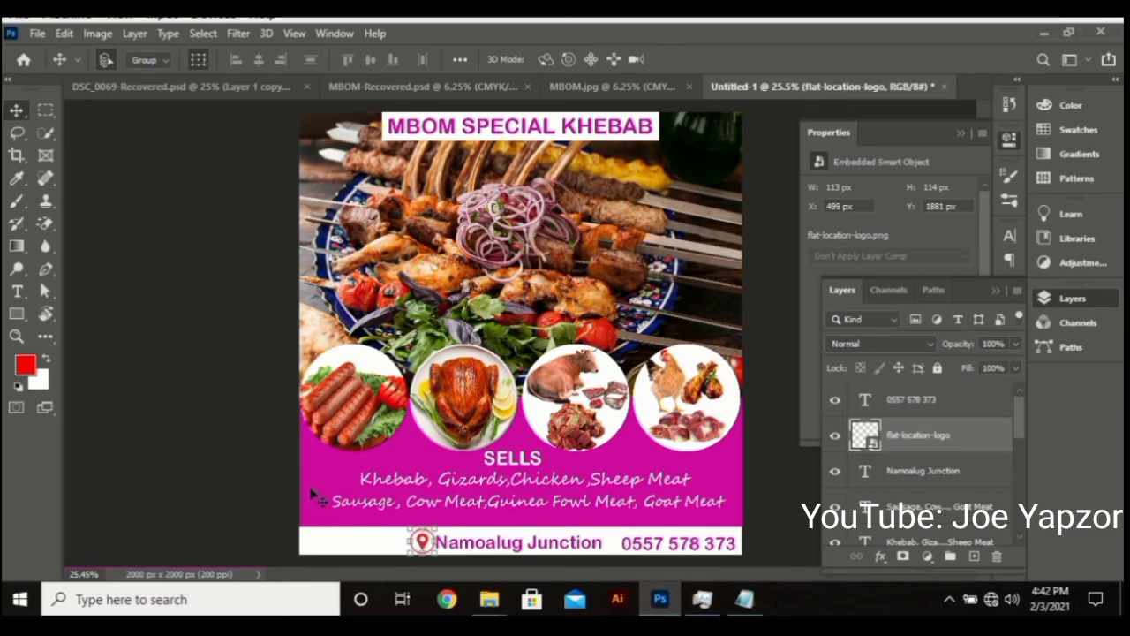
pyautogui.press('Right')
pyautogui.press('Right')
pyautogui.press('Right')
pyautogui.rightClick(977, 441)
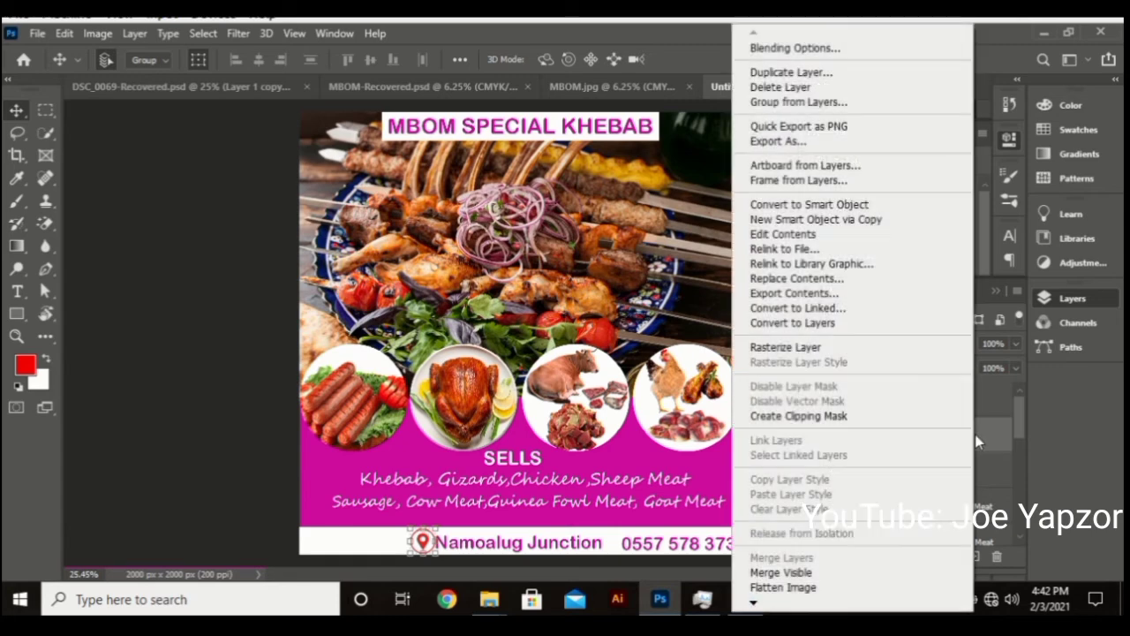
# Add a magenta Solid Color fill layer clipped to the location logo
pyautogui.click(979, 440)
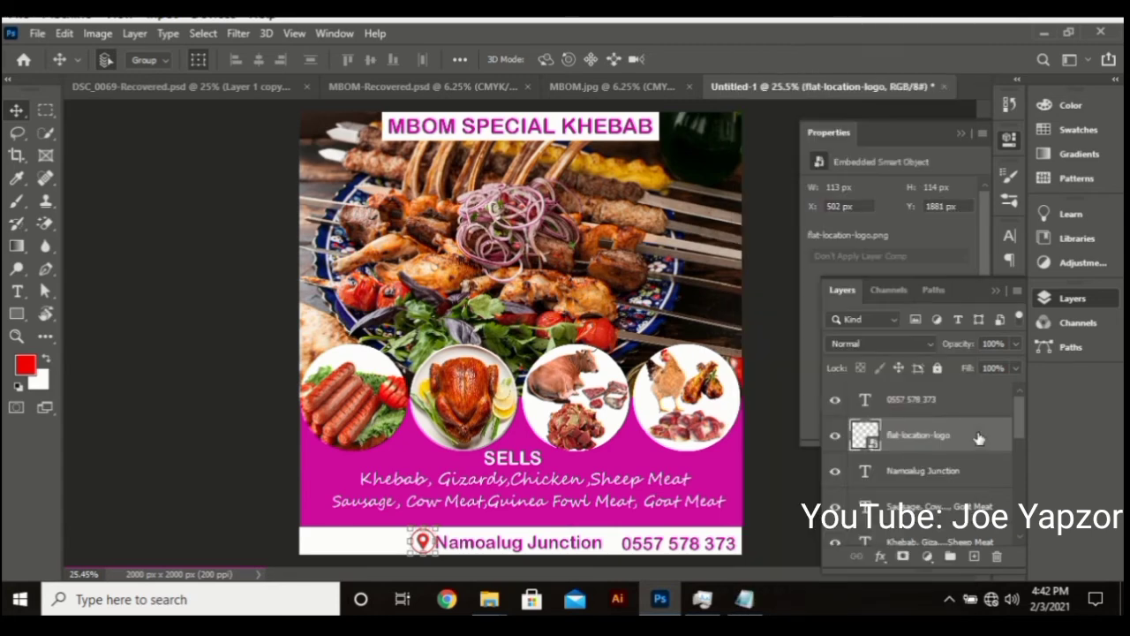
pyautogui.click(928, 558)
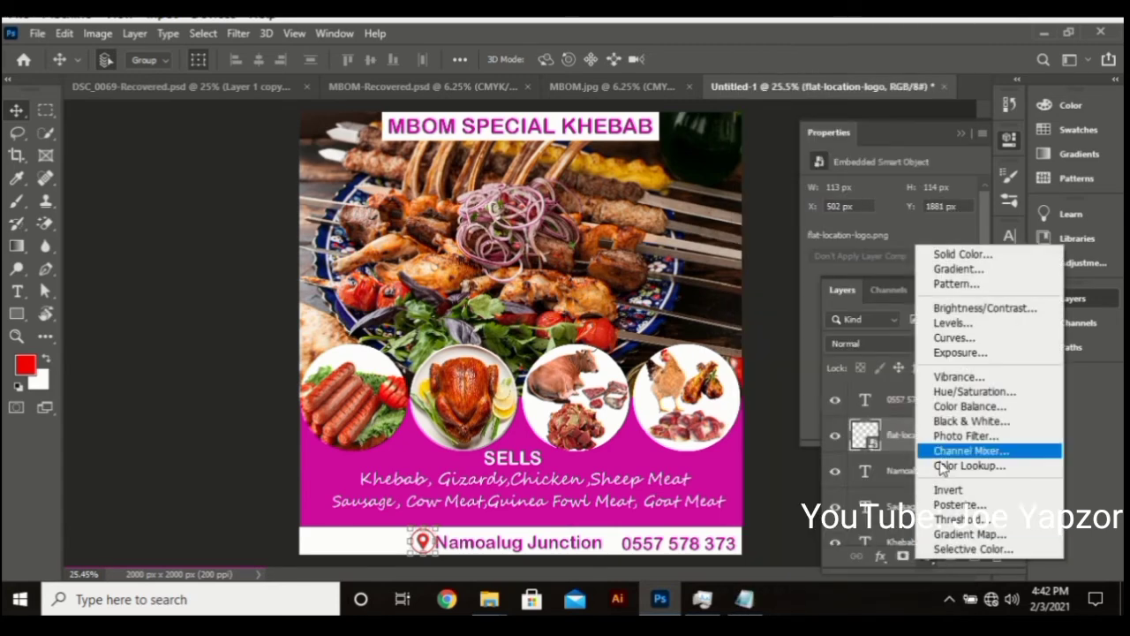
pyautogui.click(961, 254)
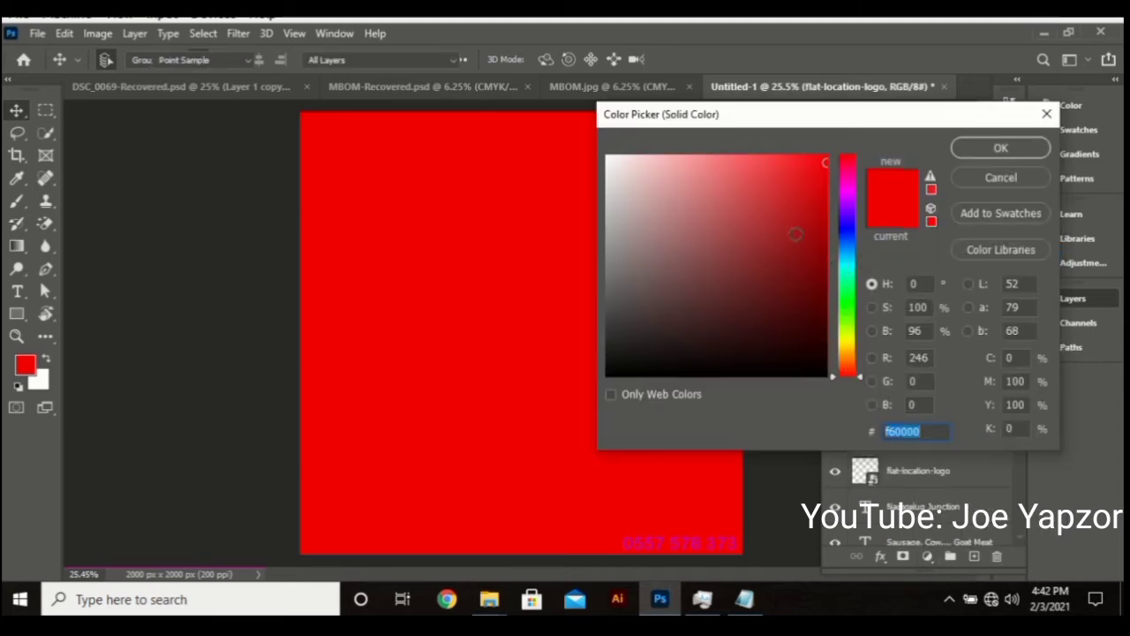
pyautogui.moveTo(847, 197); pyautogui.dragTo(847, 186)
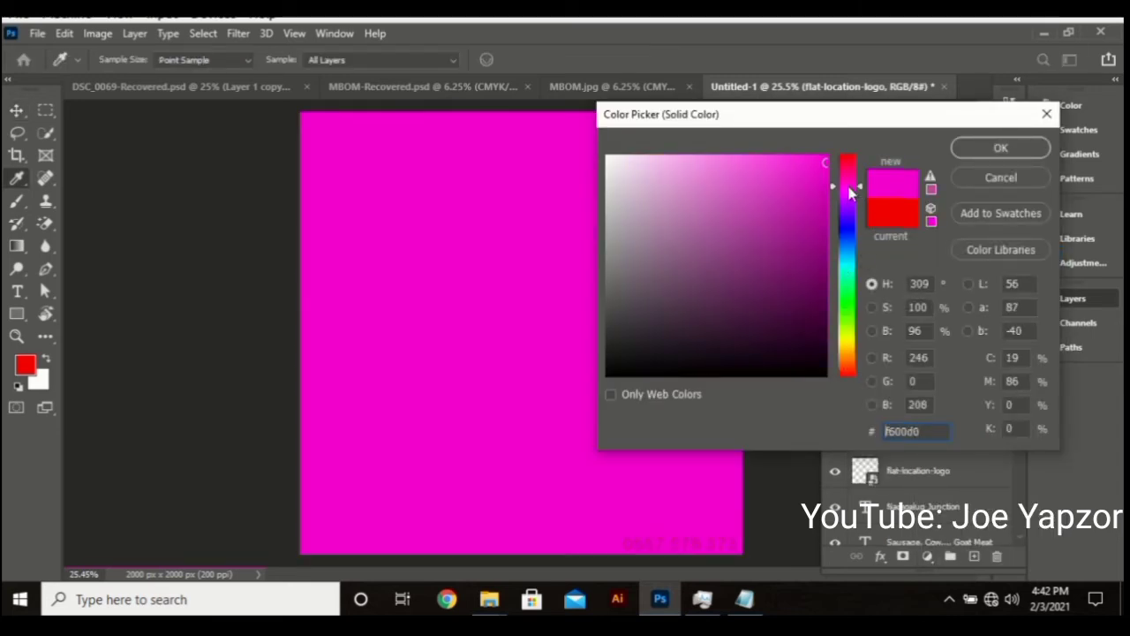
pyautogui.click(1001, 148)
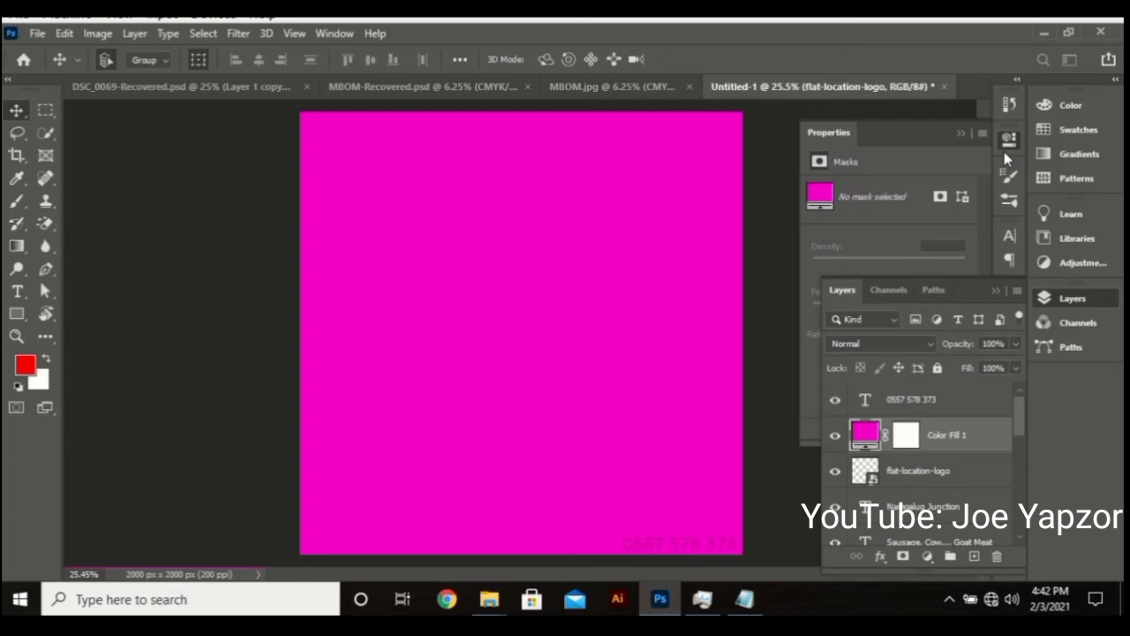
pyautogui.rightClick(991, 446)
pyautogui.click(839, 359)
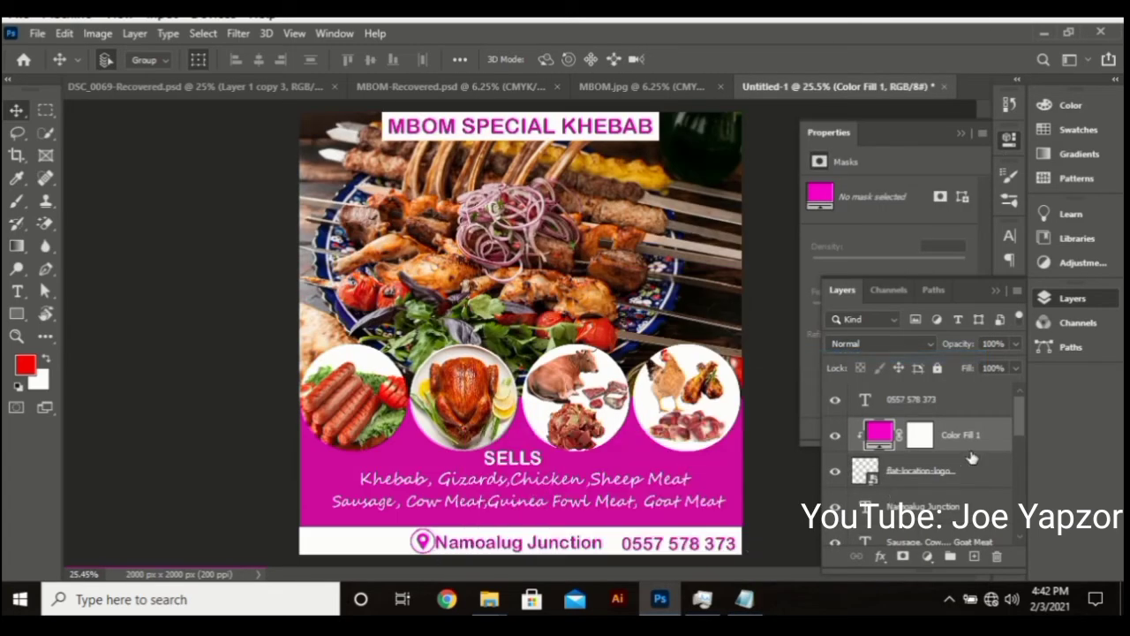
# Resample the flyer's magenta ce0b9e for the fill and merge it into the logo
pyautogui.doubleClick(888, 430)
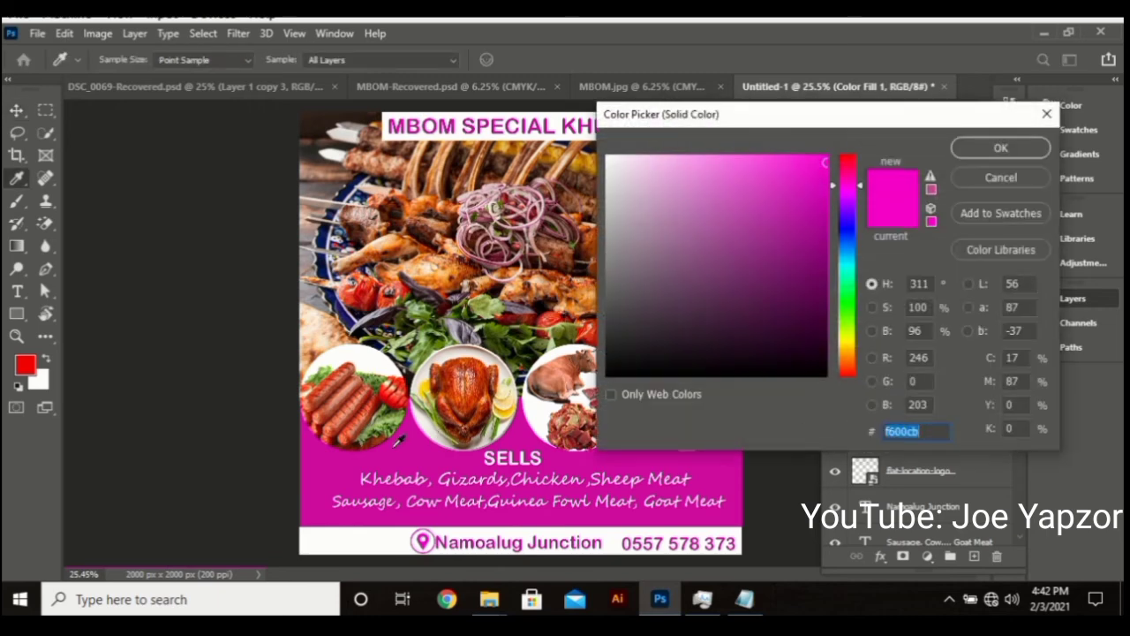
pyautogui.click(377, 461)
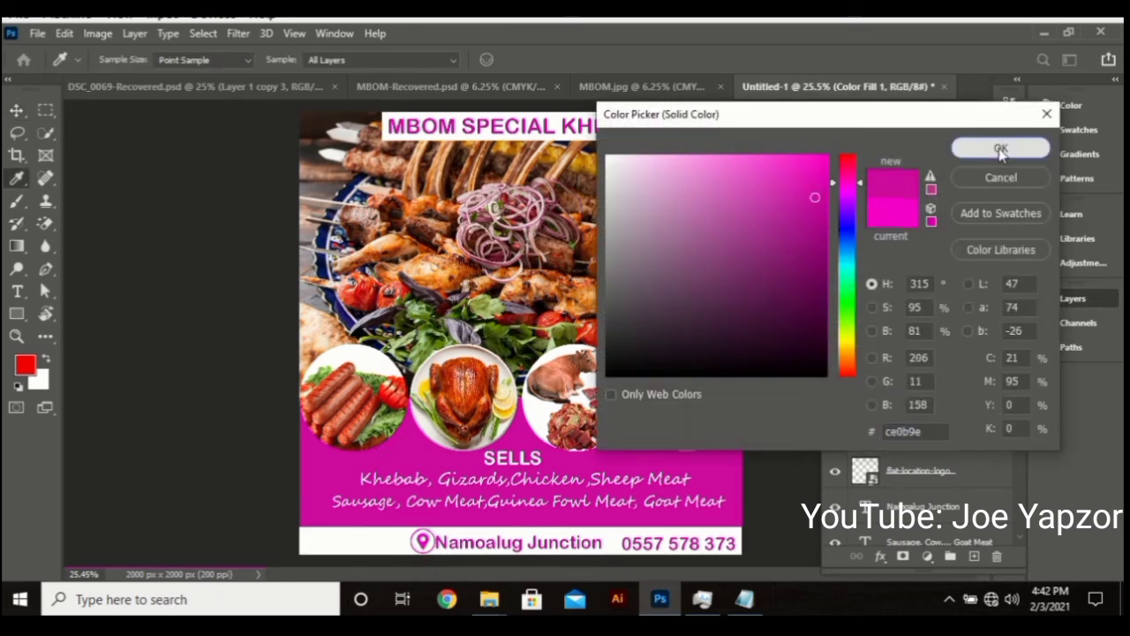
pyautogui.click(1000, 148)
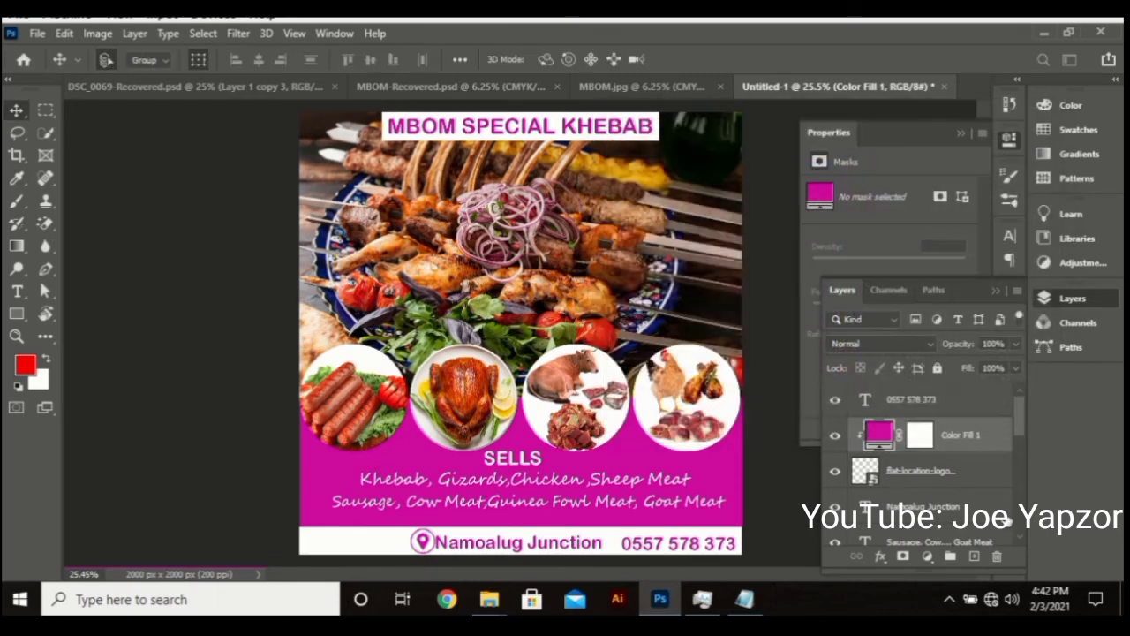
pyautogui.click(938, 472)
pyautogui.rightClick(959, 446)
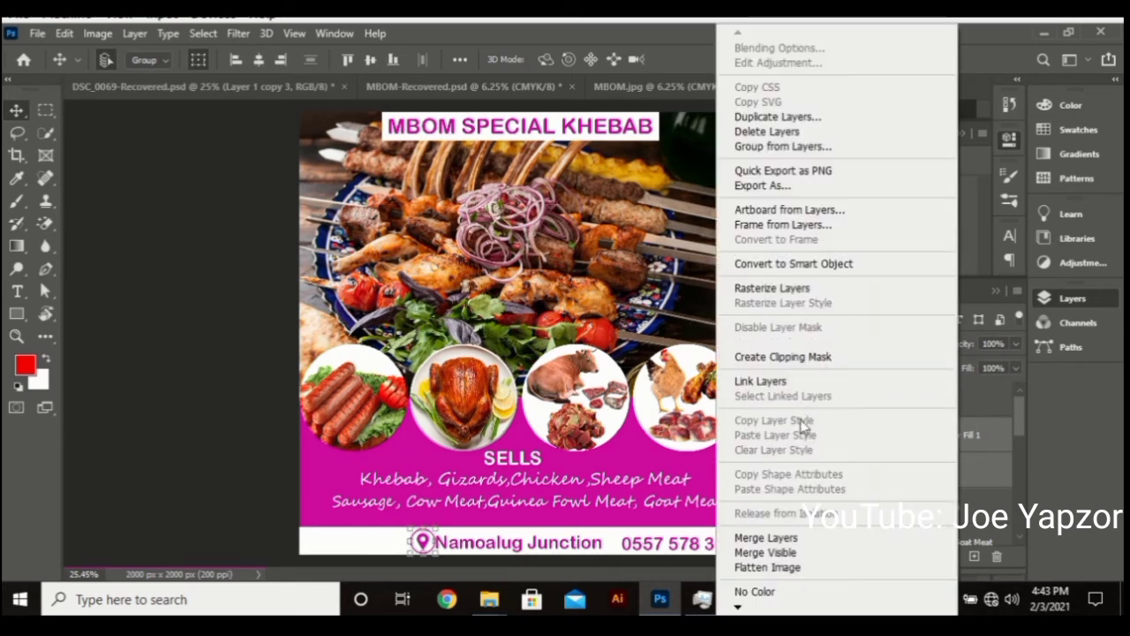
pyautogui.click(766, 537)
pyautogui.click(219, 463)
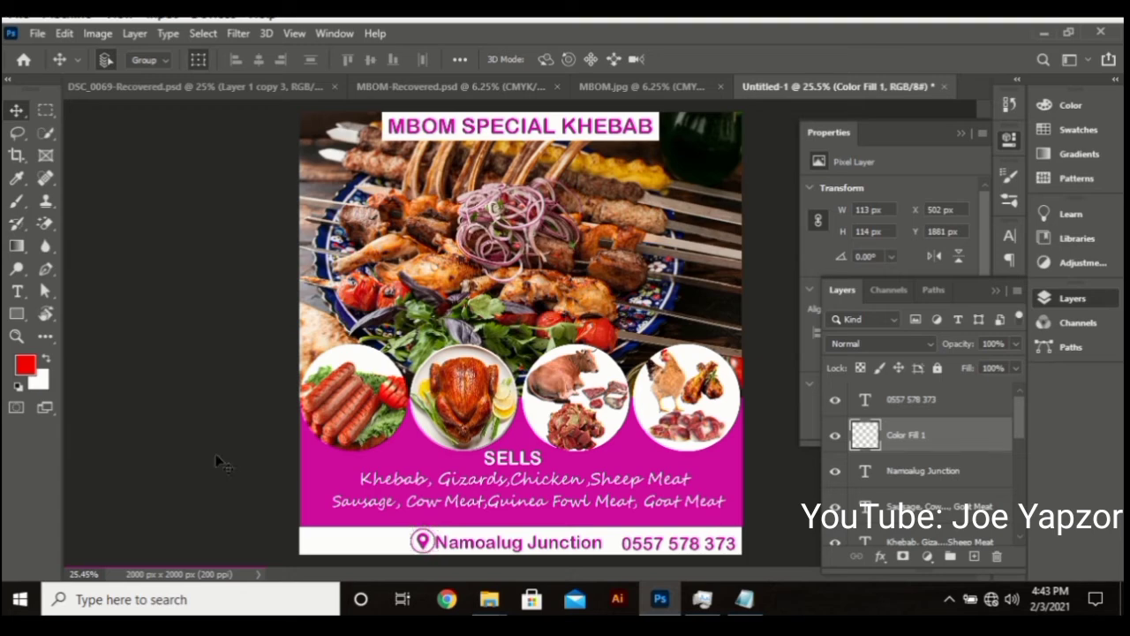
# Lock Rectangle 1 and move the pin icon right to X 550 px beside Namoalug Junction
pyautogui.click(423, 541)
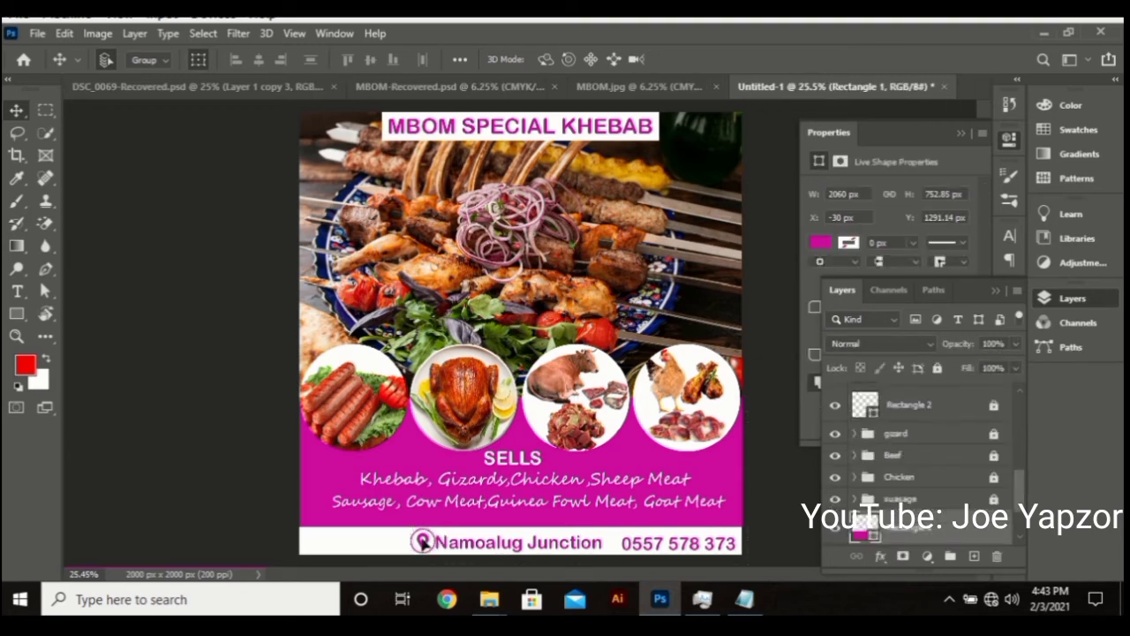
pyautogui.hotkey('ctrl', '/')
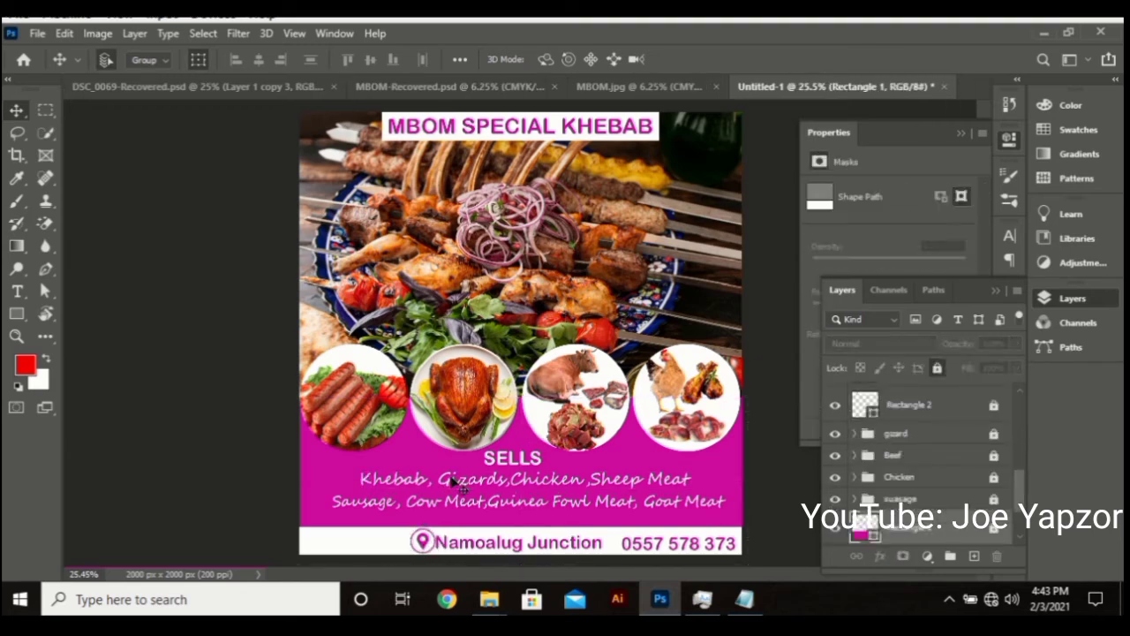
pyautogui.keyDown('ctrl'); pyautogui.click(417, 542); pyautogui.keyUp('ctrl')
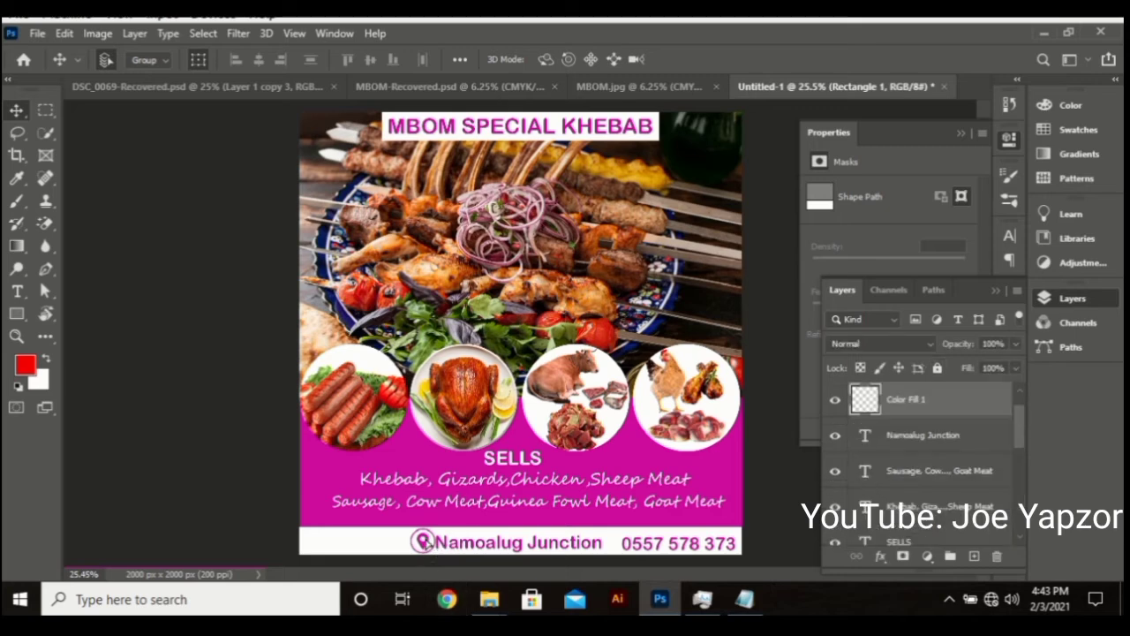
pyautogui.moveTo(421, 547); pyautogui.dragTo(505, 549)
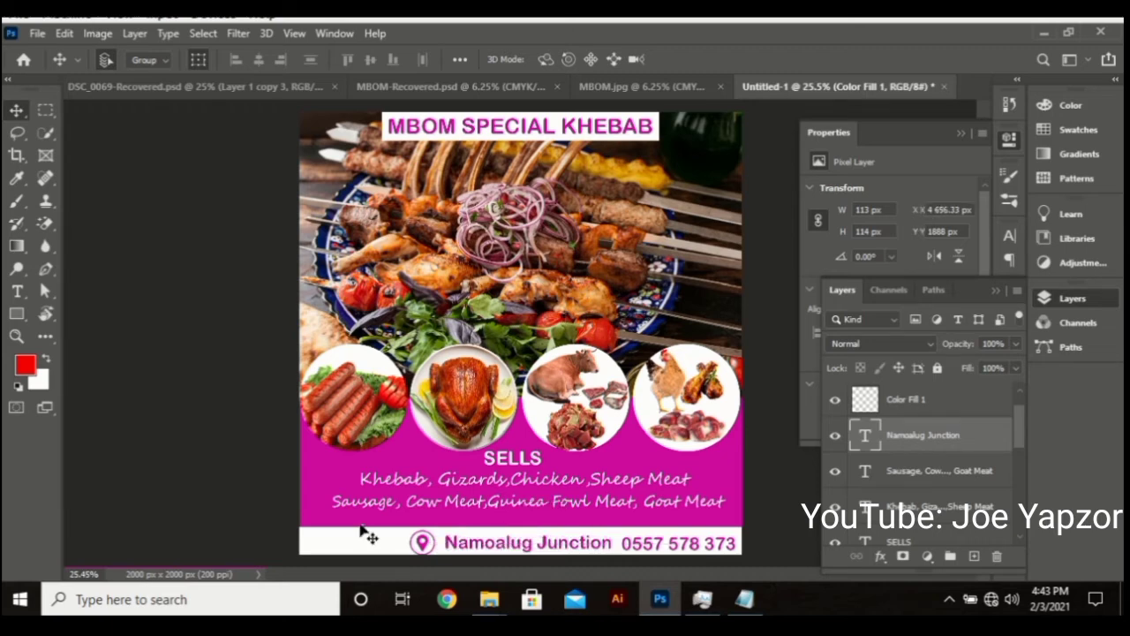
pyautogui.moveTo(421, 543); pyautogui.dragTo(422, 543)
pyautogui.hotkey('shift', 'Right')
pyautogui.hotkey('shift', 'Right')
pyautogui.hotkey('shift', 'Right')
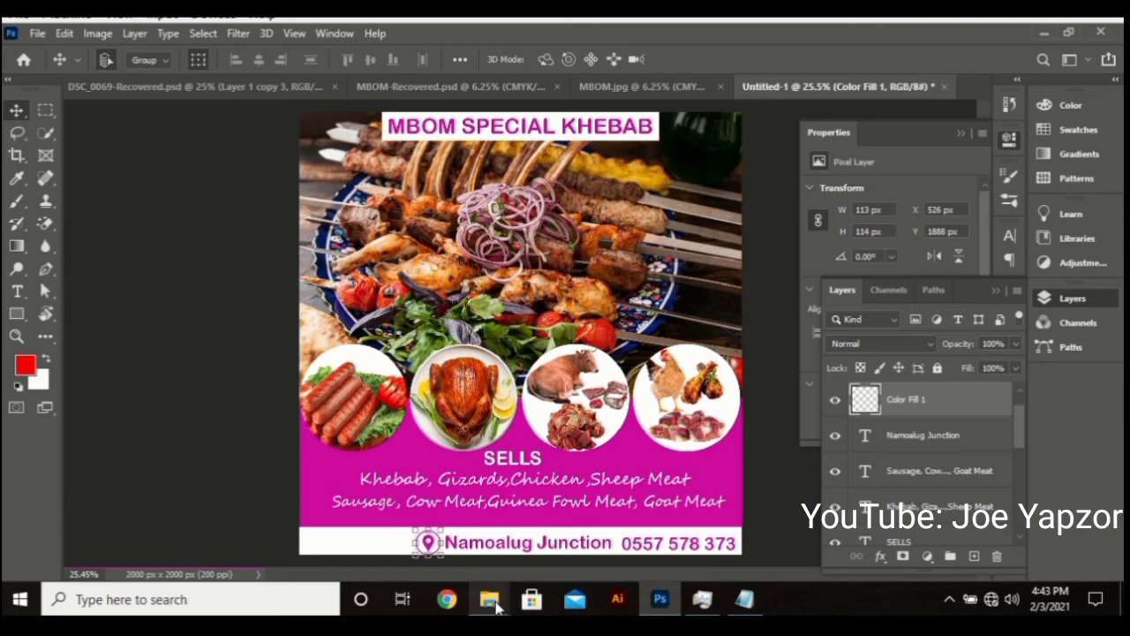
# Drag SeekPng.com_call-png_5127256.png from the Khebab Banner folder into the flyer
pyautogui.moveTo(487, 600)
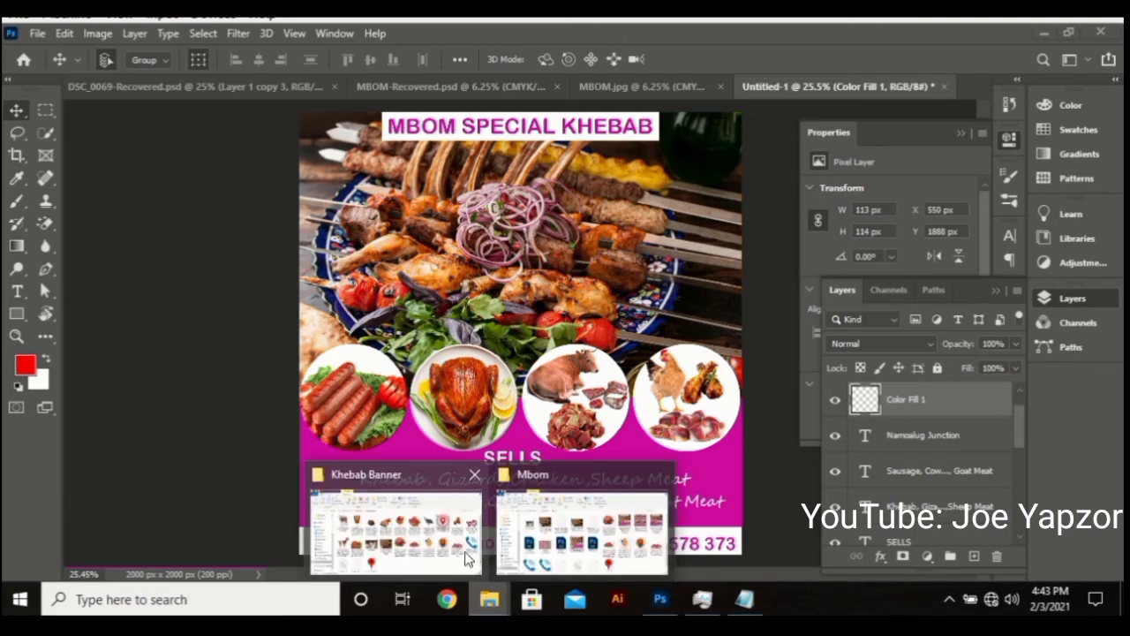
pyautogui.click(394, 530)
pyautogui.click(1051, 387)
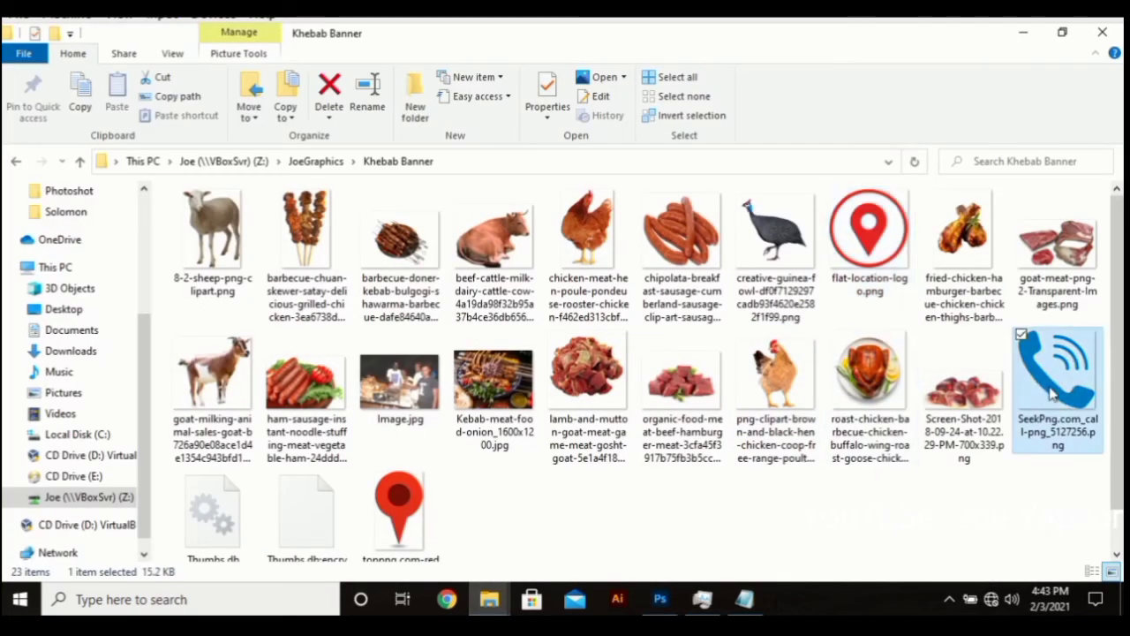
pyautogui.moveTo(1051, 393); pyautogui.dragTo(508, 406)
pyautogui.moveTo(672, 179); pyautogui.dragTo(481, 349)
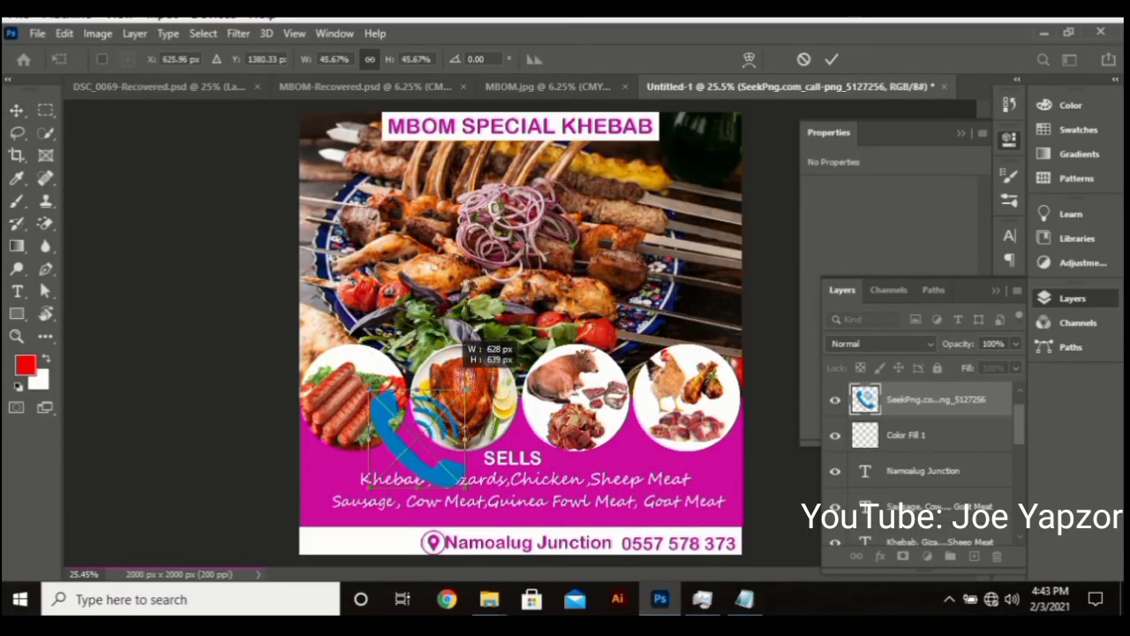
pyautogui.moveTo(466, 387); pyautogui.dragTo(441, 415)
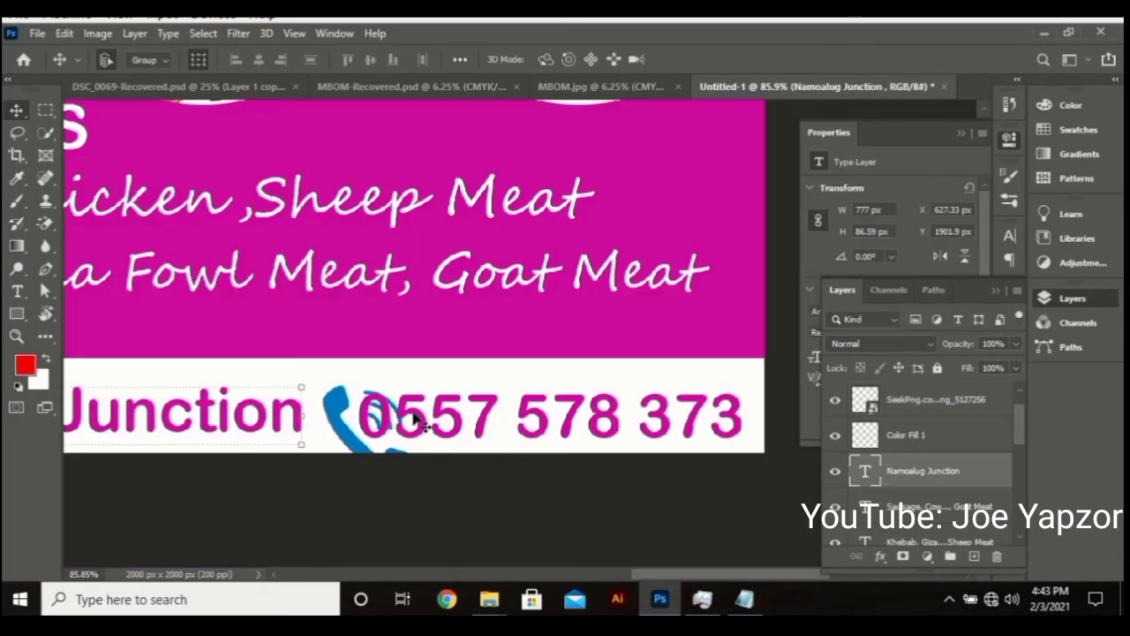
pyautogui.click(347, 413)
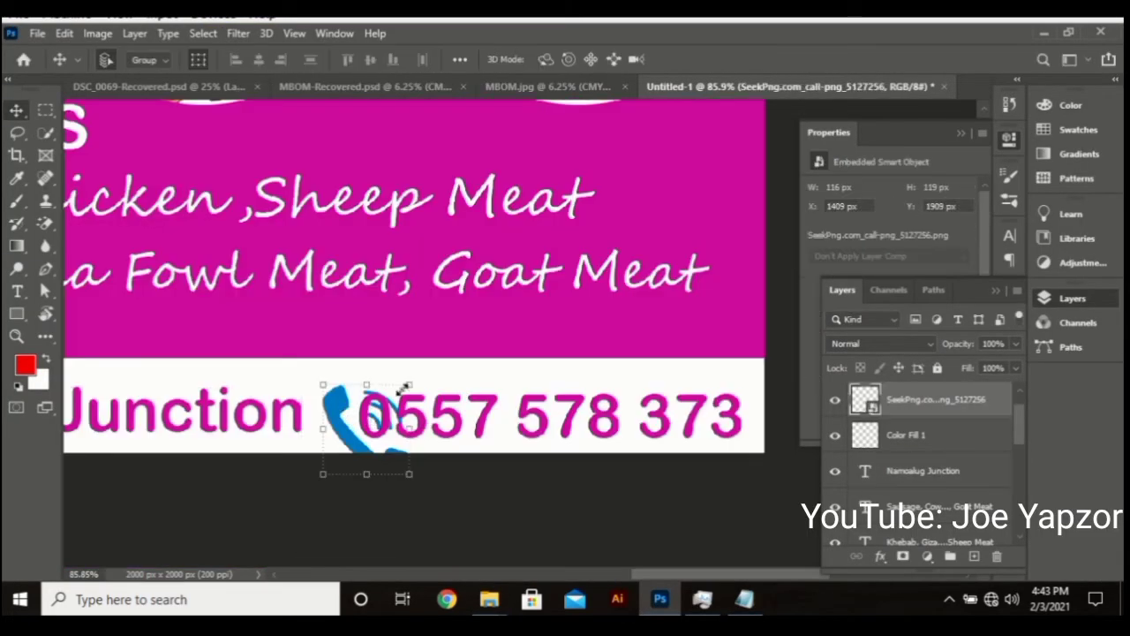
pyautogui.moveTo(408, 385); pyautogui.dragTo(325, 416)
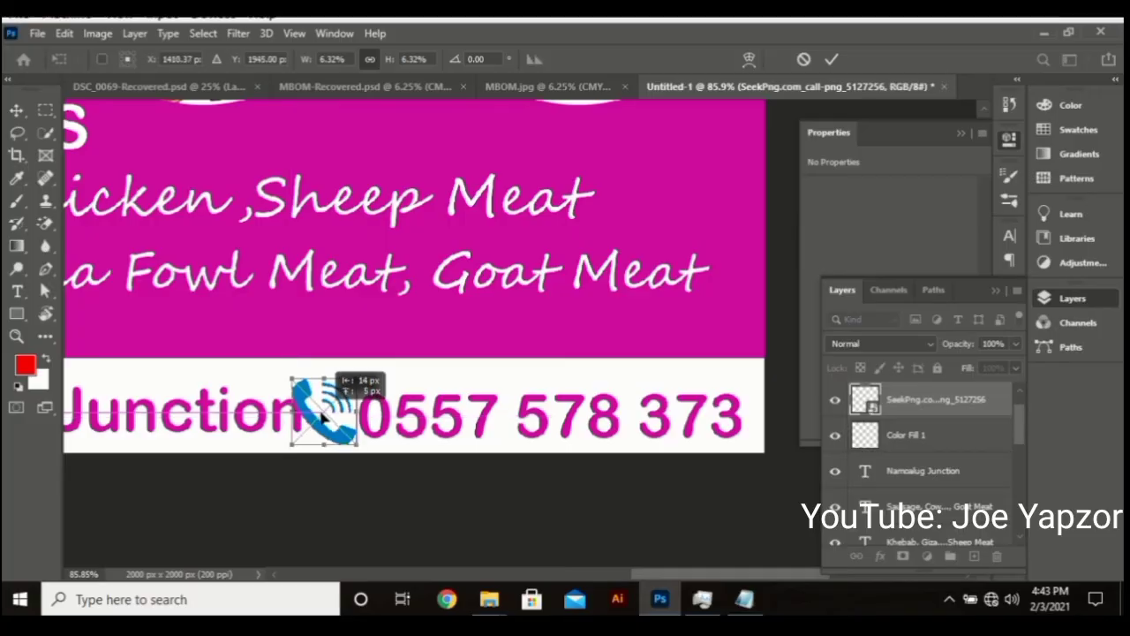
pyautogui.press('Return')
pyautogui.rightClick(971, 399)
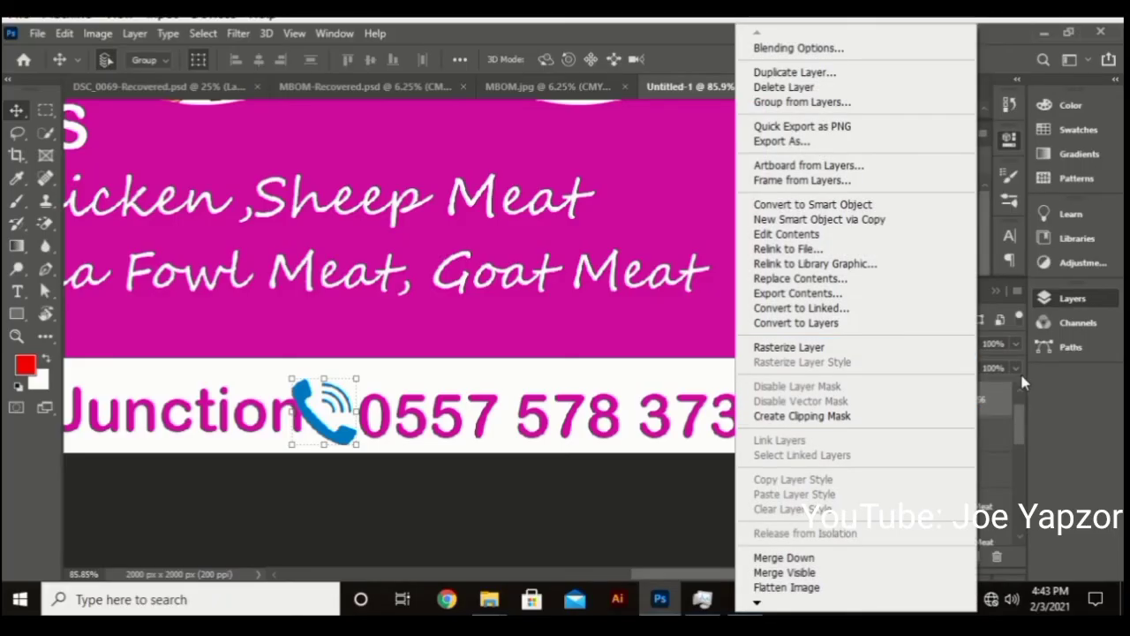
# Add a Solid Color fill layer clipped to the phone icon
pyautogui.click(1021, 378)
pyautogui.click(927, 556)
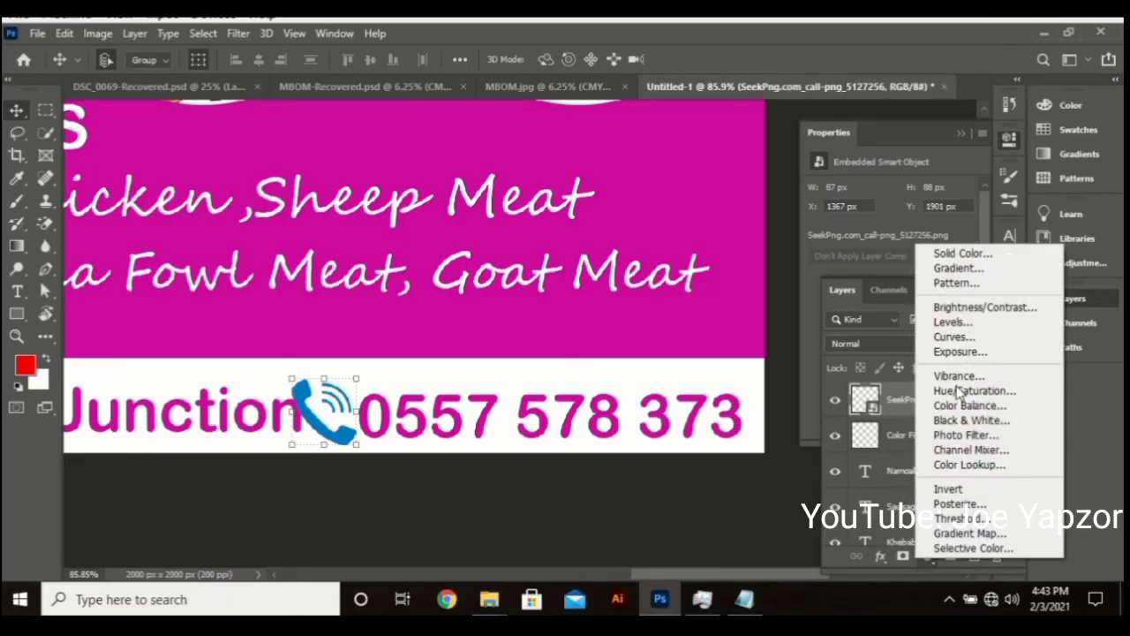
pyautogui.click(980, 254)
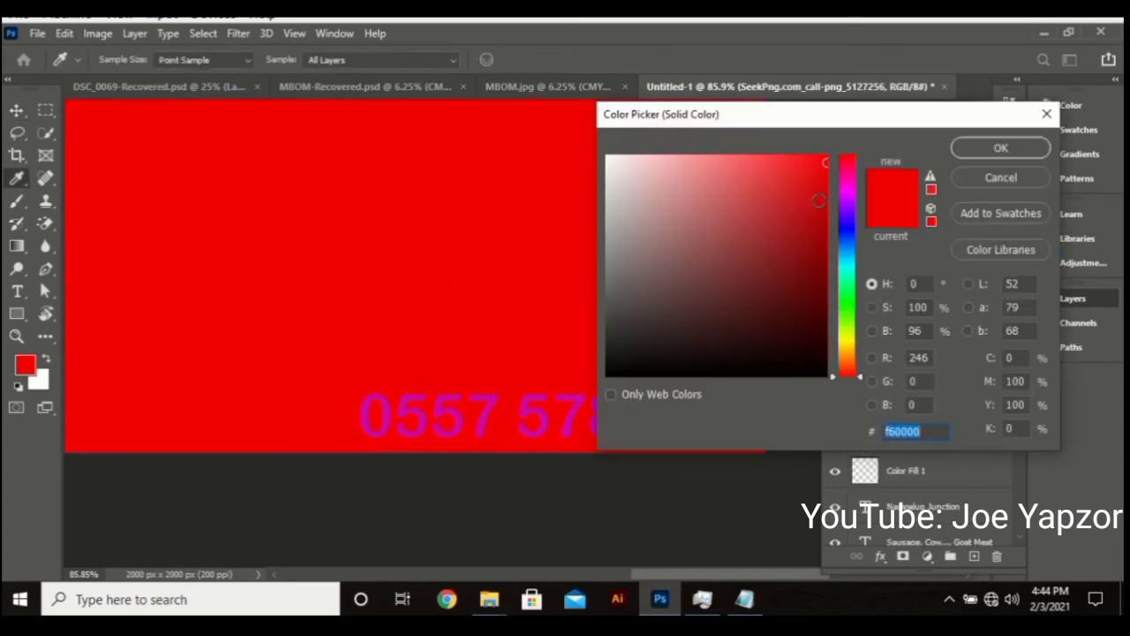
pyautogui.moveTo(846, 204); pyautogui.dragTo(848, 188)
pyautogui.click(1000, 148)
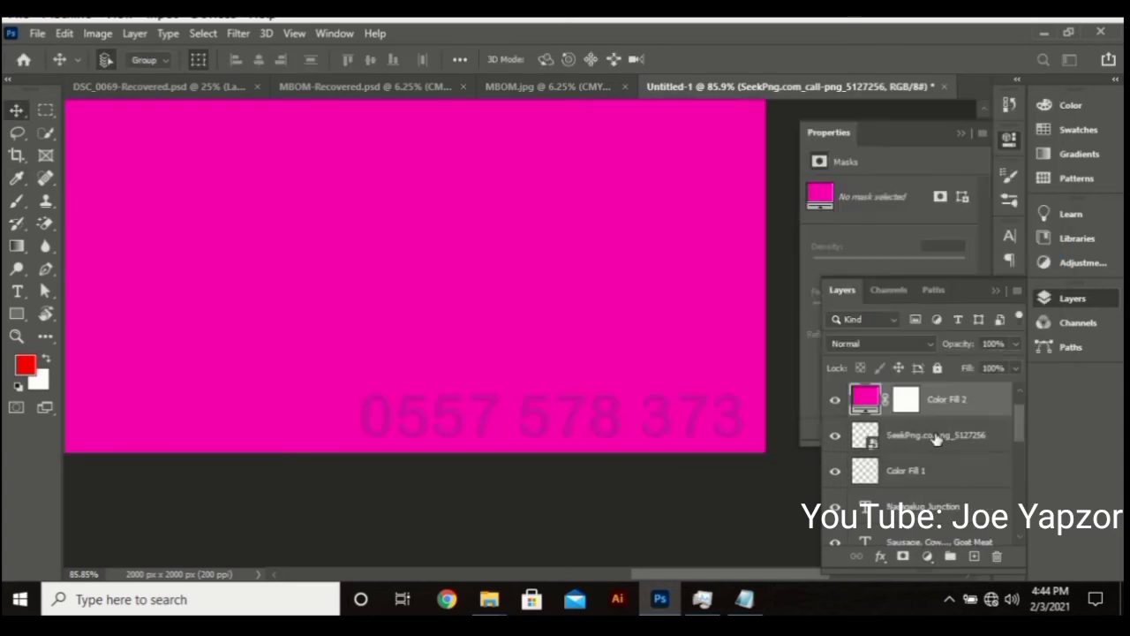
pyautogui.rightClick(960, 401)
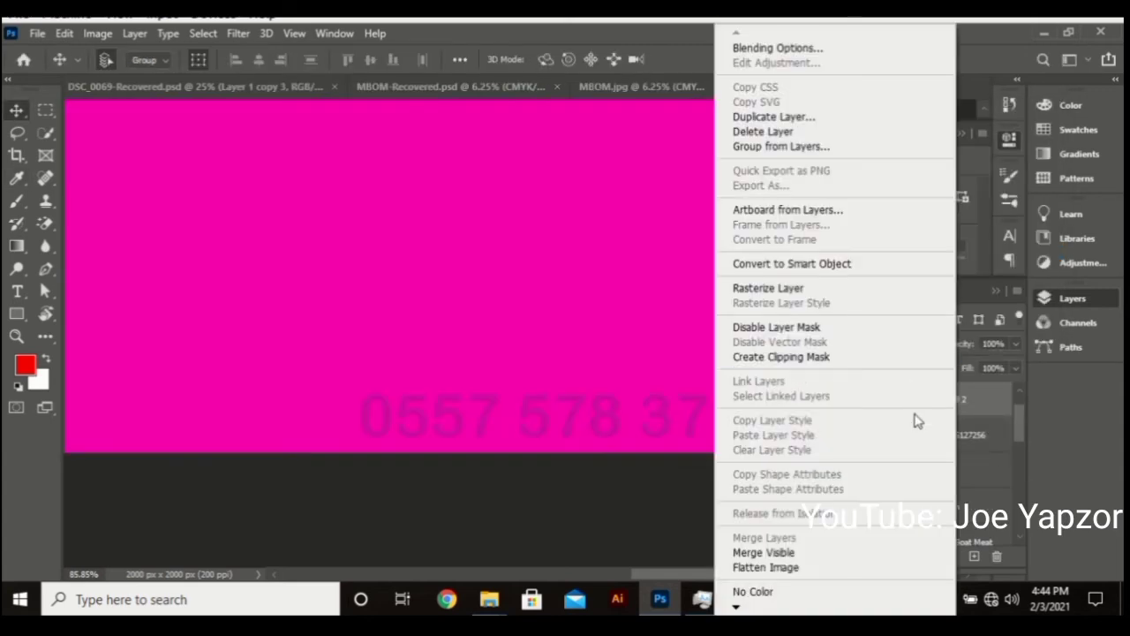
pyautogui.click(840, 369)
# Sample magenta ce0b9e for the fill and merge it with the phone icon
pyautogui.doubleClick(883, 399)
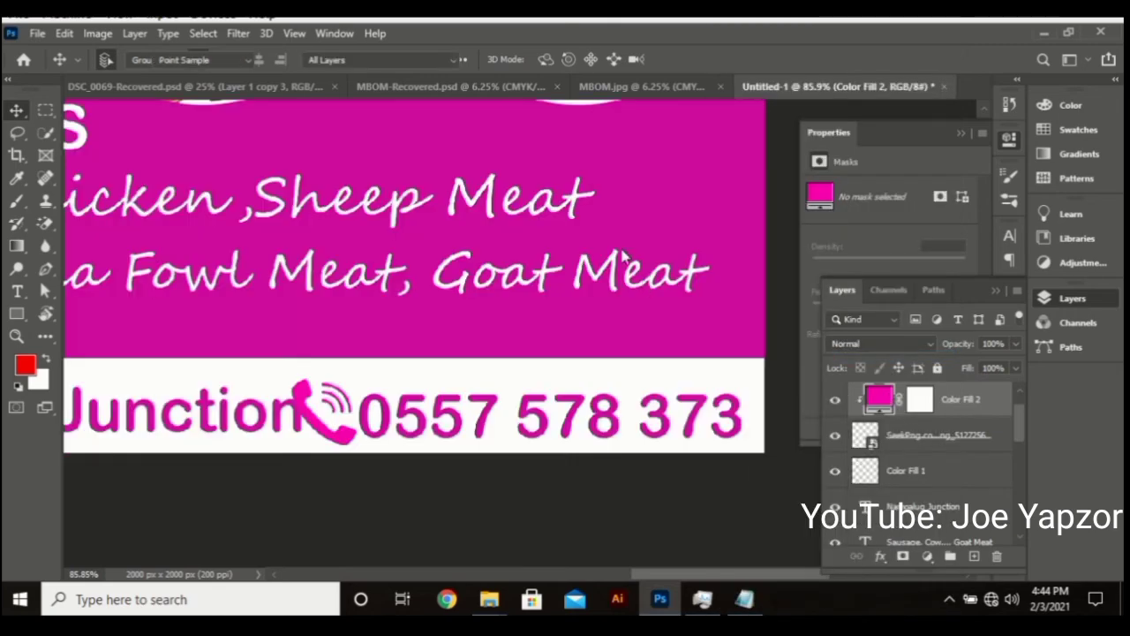
pyautogui.click(519, 155)
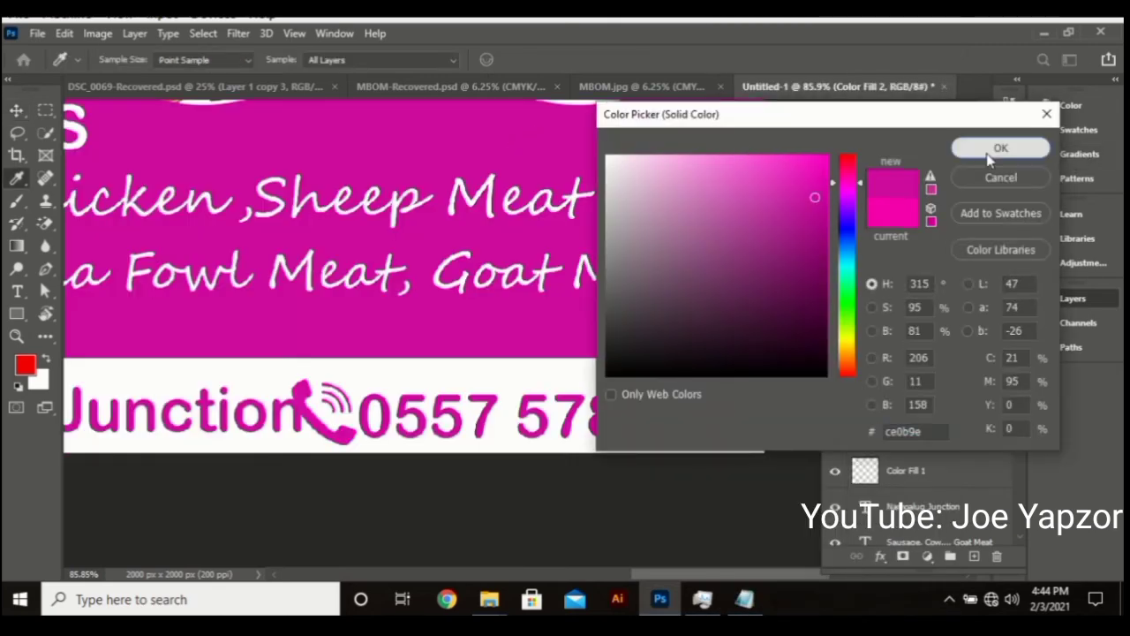
pyautogui.click(1001, 148)
pyautogui.click(947, 438)
pyautogui.hotkey('ctrl', 'e')
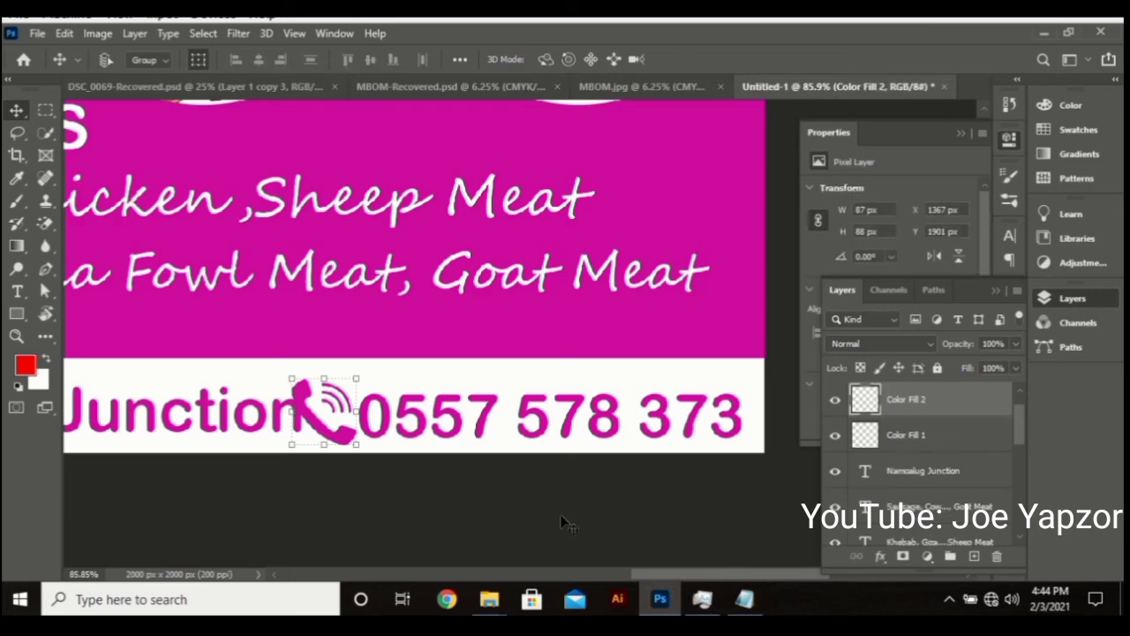
pyautogui.hotkey('ctrl', '0')
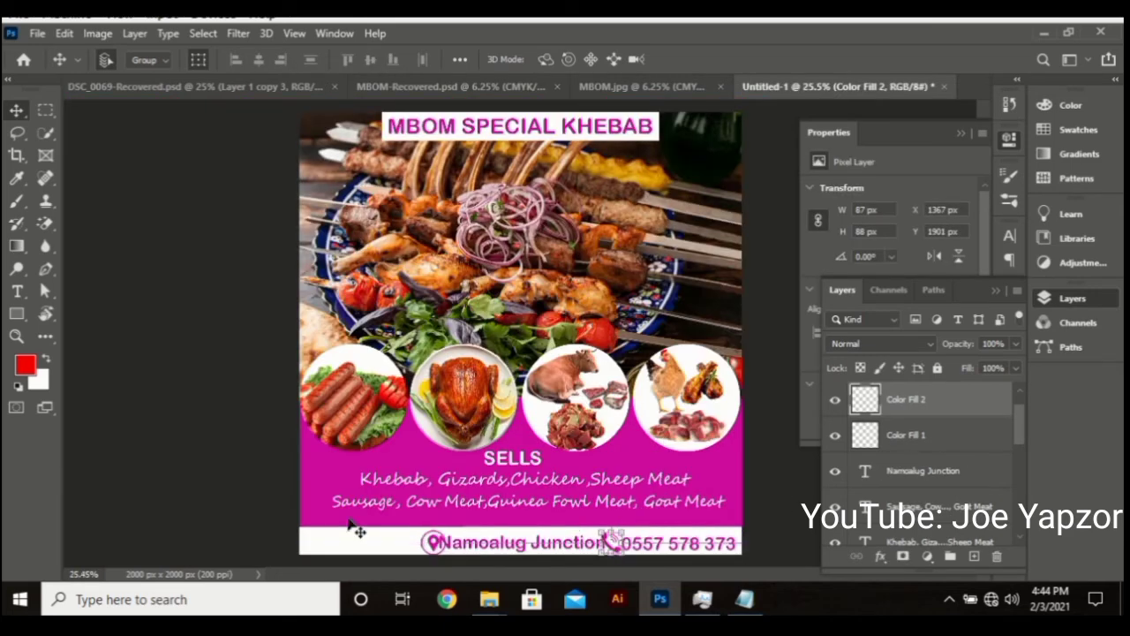
# Move the location pin left to X 494 px and distribute the footer contact items evenly
pyautogui.click(254, 509)
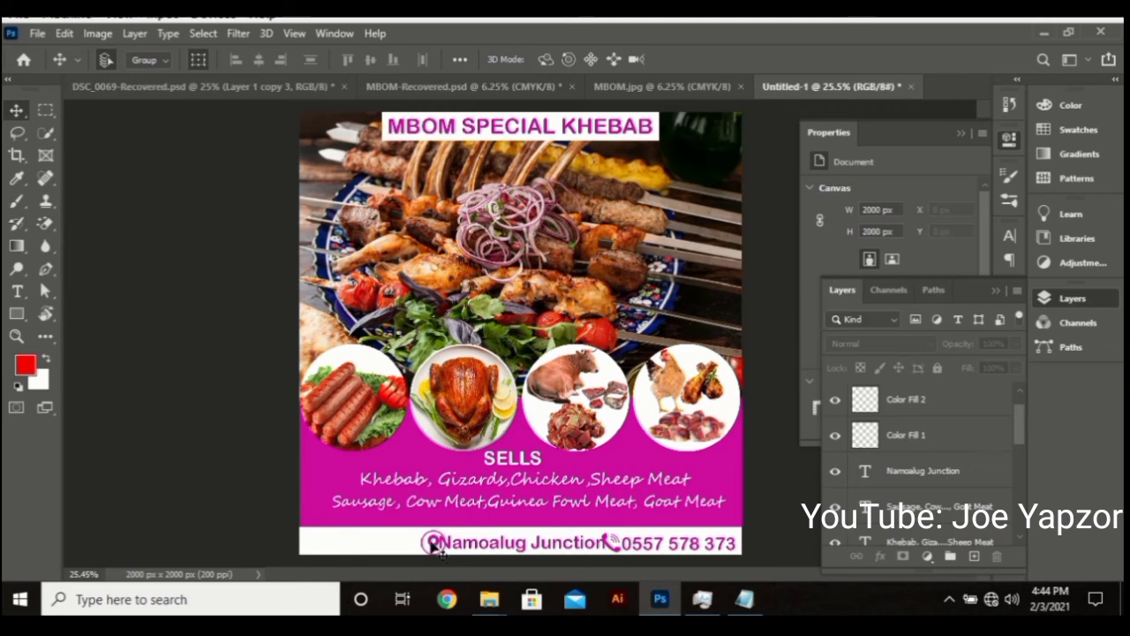
pyautogui.click(433, 545)
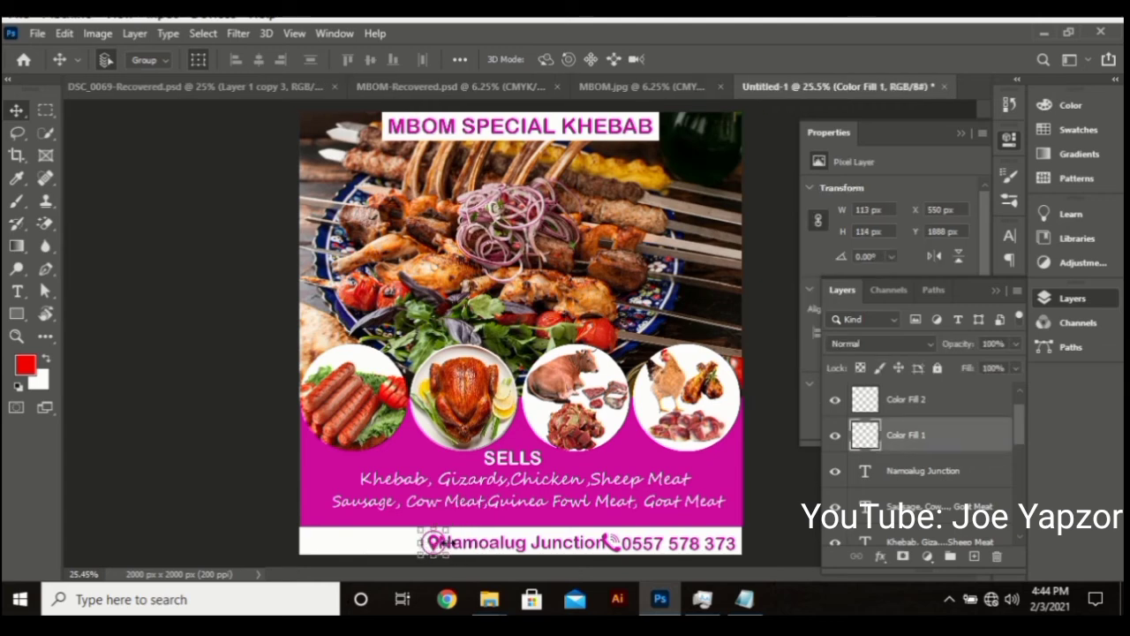
pyautogui.moveTo(436, 541); pyautogui.dragTo(746, 576)
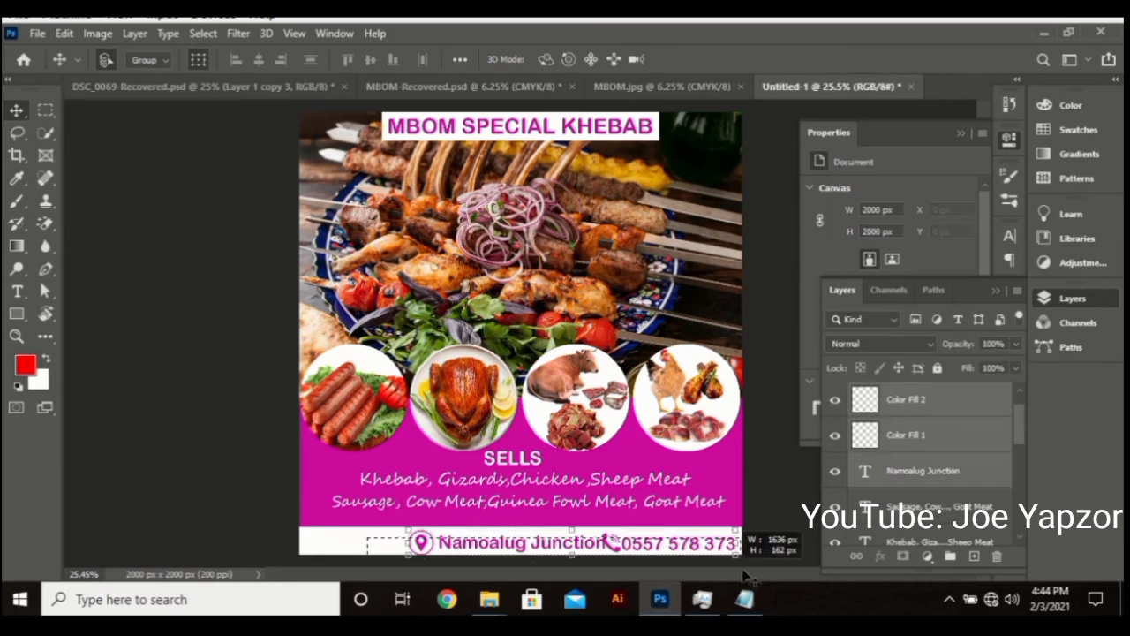
pyautogui.click(424, 61)
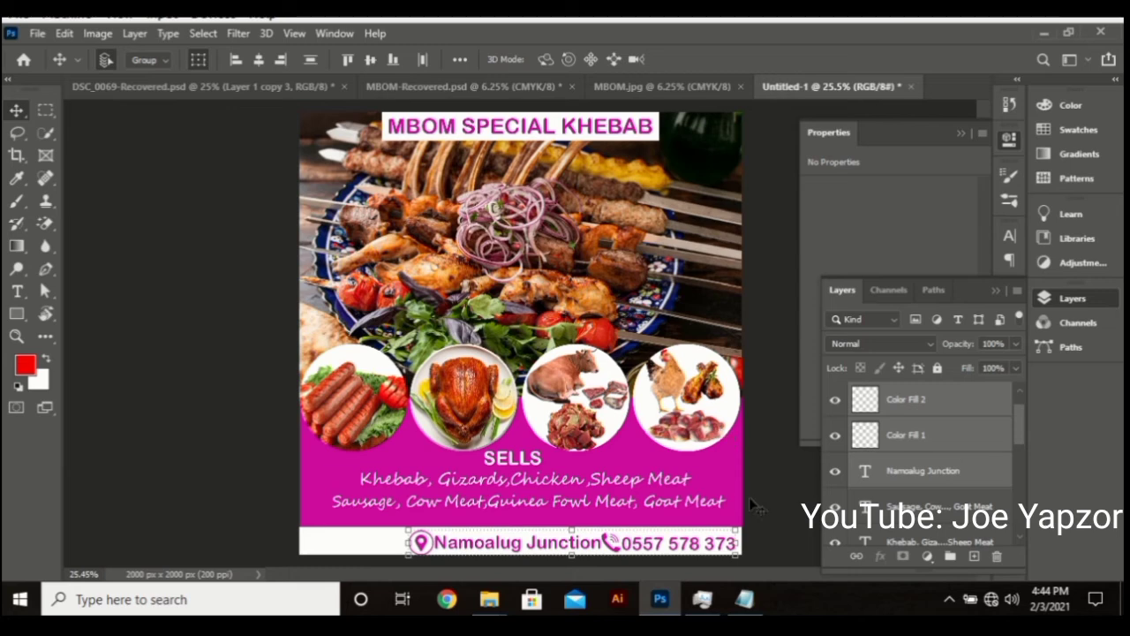
pyautogui.click(797, 500)
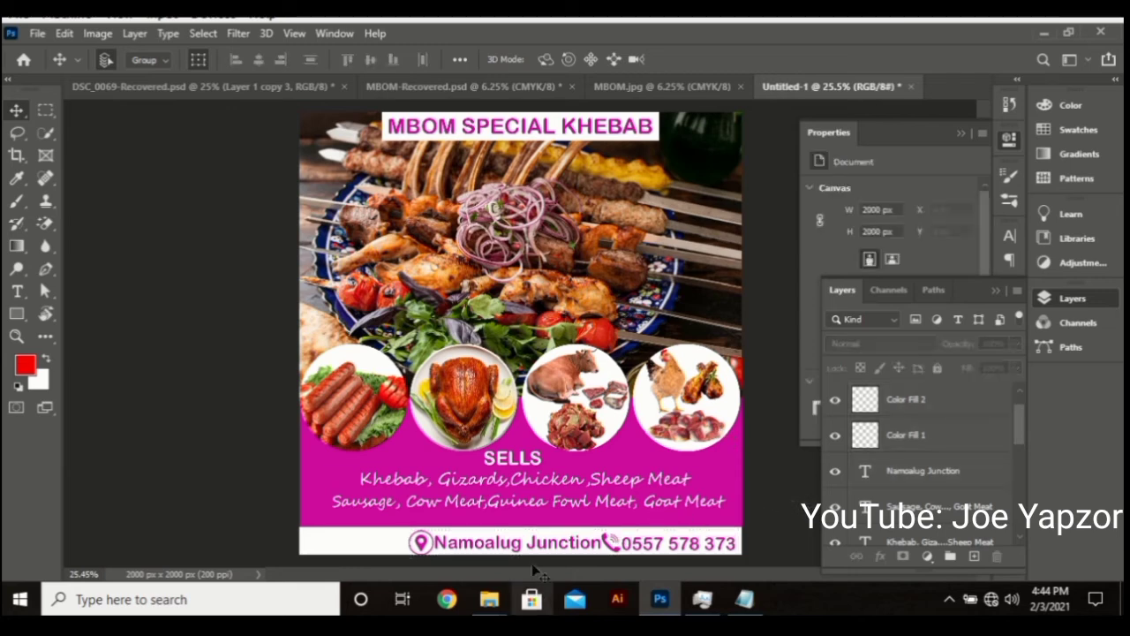
# Undo a stray stretch on the Khebab line, then select both meat-list lines and nudge them right
pyautogui.moveTo(523, 482); pyautogui.dragTo(464, 458)
pyautogui.hotkey('ctrl', 'z')
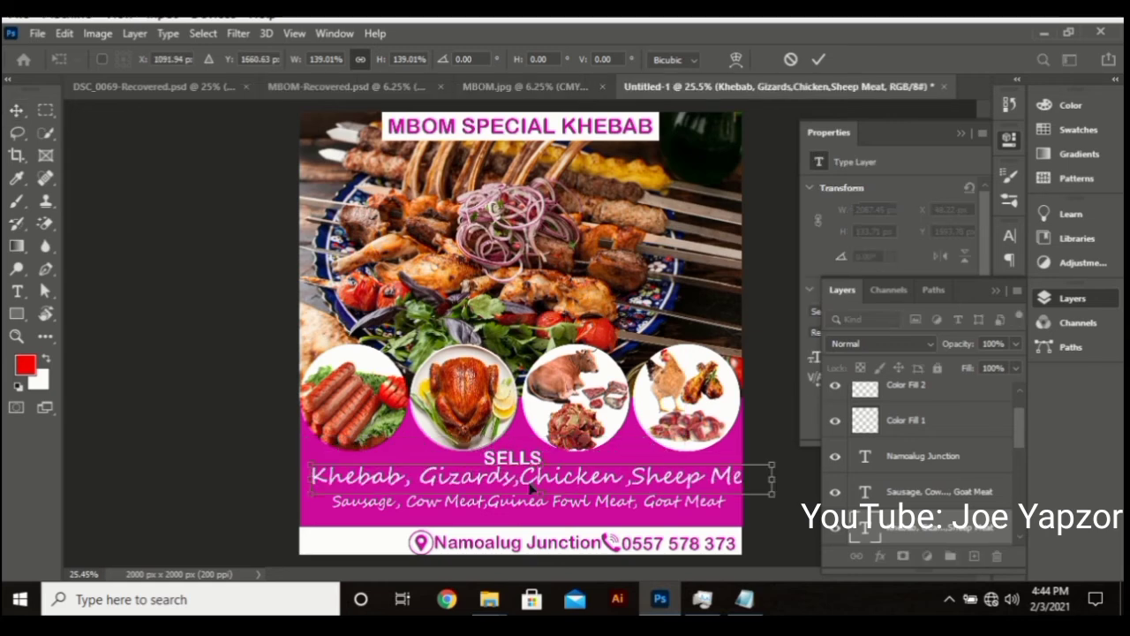
pyautogui.hotkey('ctrl', 'z')
pyautogui.click(195, 415)
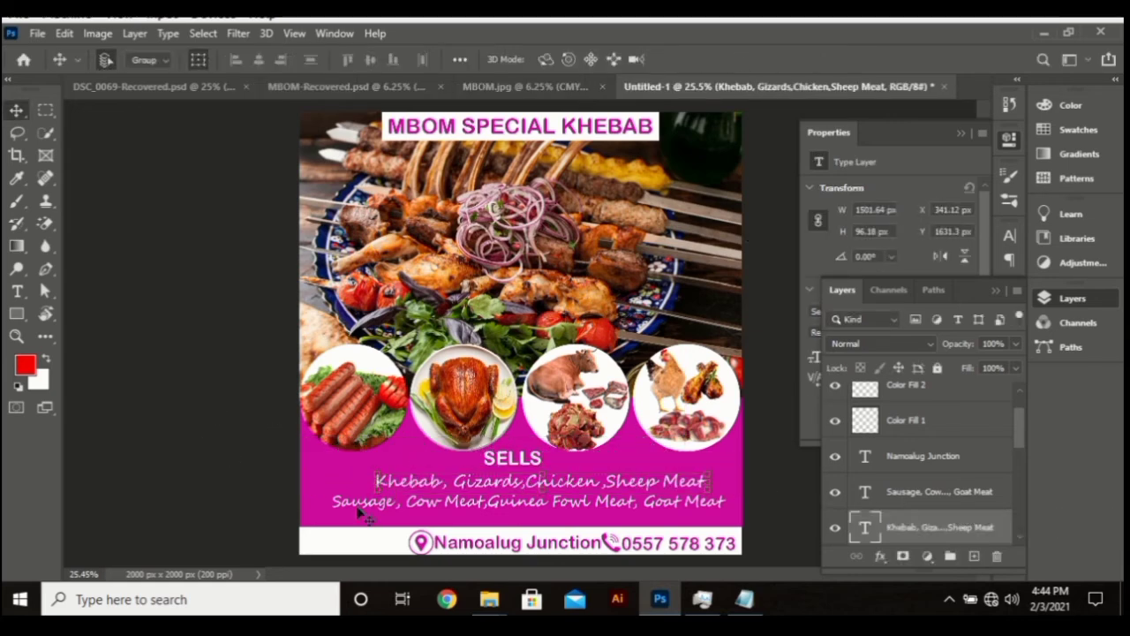
pyautogui.moveTo(348, 475); pyautogui.dragTo(440, 527)
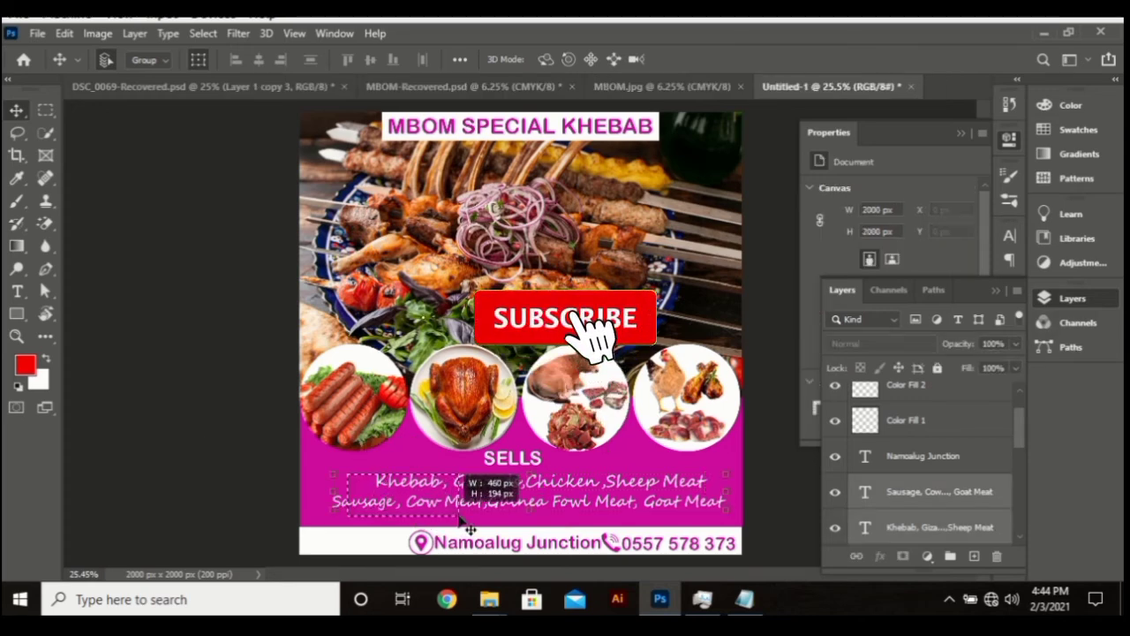
pyautogui.press('Right')
pyautogui.press('Right')
pyautogui.press('Right')
pyautogui.press('Right')
pyautogui.press('Right')
pyautogui.press('Right')
pyautogui.press('Right')
pyautogui.press('Right')
pyautogui.press('Right')
pyautogui.press('Right')
pyautogui.press('Right')
pyautogui.press('Right')
pyautogui.press('Right')
pyautogui.press('Right')
pyautogui.press('Right')
pyautogui.press('Right')
pyautogui.press('Right')
pyautogui.press('Right')
pyautogui.press('Right')
pyautogui.press('Right')
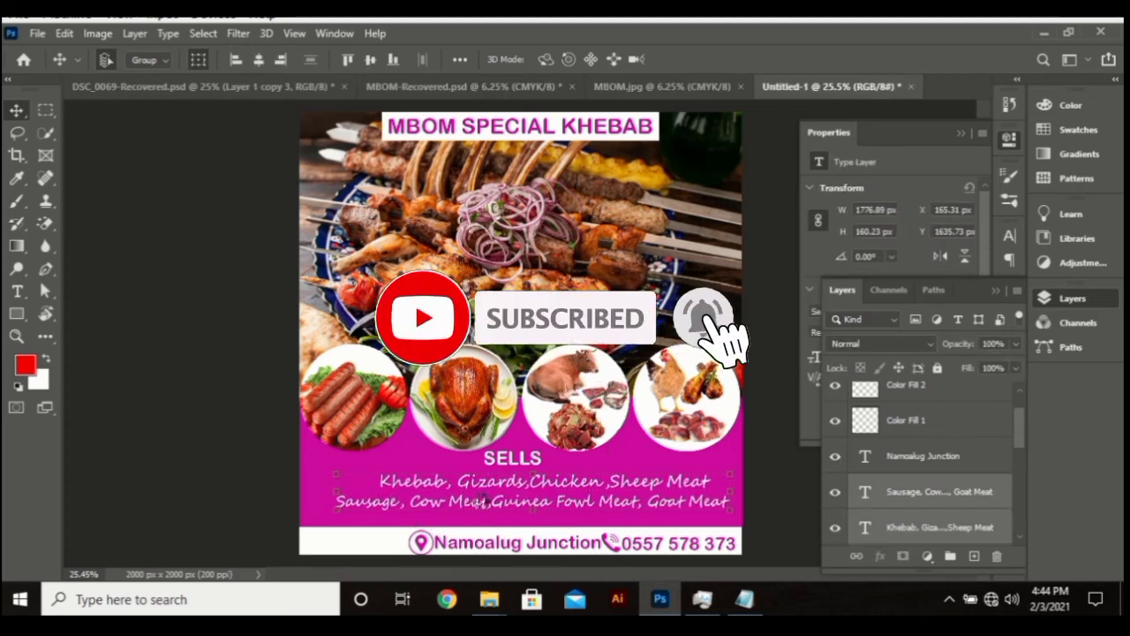
# Nudge the list once more, then drag IMG_0448-removebg-preview.png from JoeGraphics into the flyer
pyautogui.press('Right')
pyautogui.press('Right')
pyautogui.press('Right')
pyautogui.press('Right')
pyautogui.press('Right')
pyautogui.press('Right')
pyautogui.press('Right')
pyautogui.press('Right')
pyautogui.press('Right')
pyautogui.press('Right')
pyautogui.press('Right')
pyautogui.press('Right')
pyautogui.press('Right')
pyautogui.press('Right')
pyautogui.press('Right')
pyautogui.press('Right')
pyautogui.press('Right')
pyautogui.press('Right')
pyautogui.press('Right')
pyautogui.press('Right')
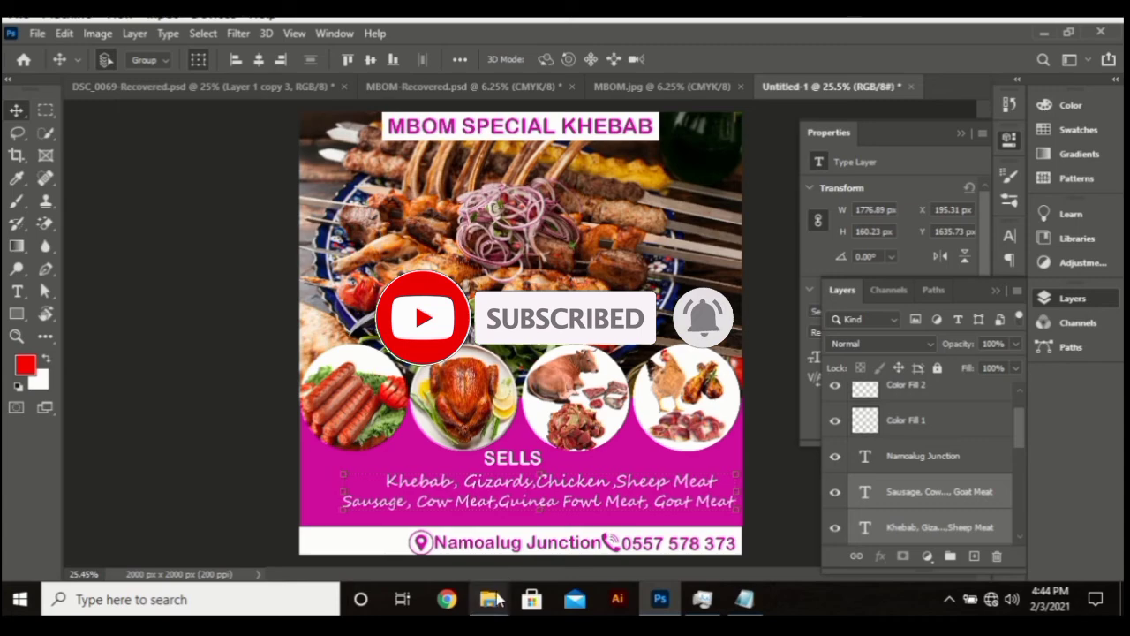
pyautogui.moveTo(489, 597)
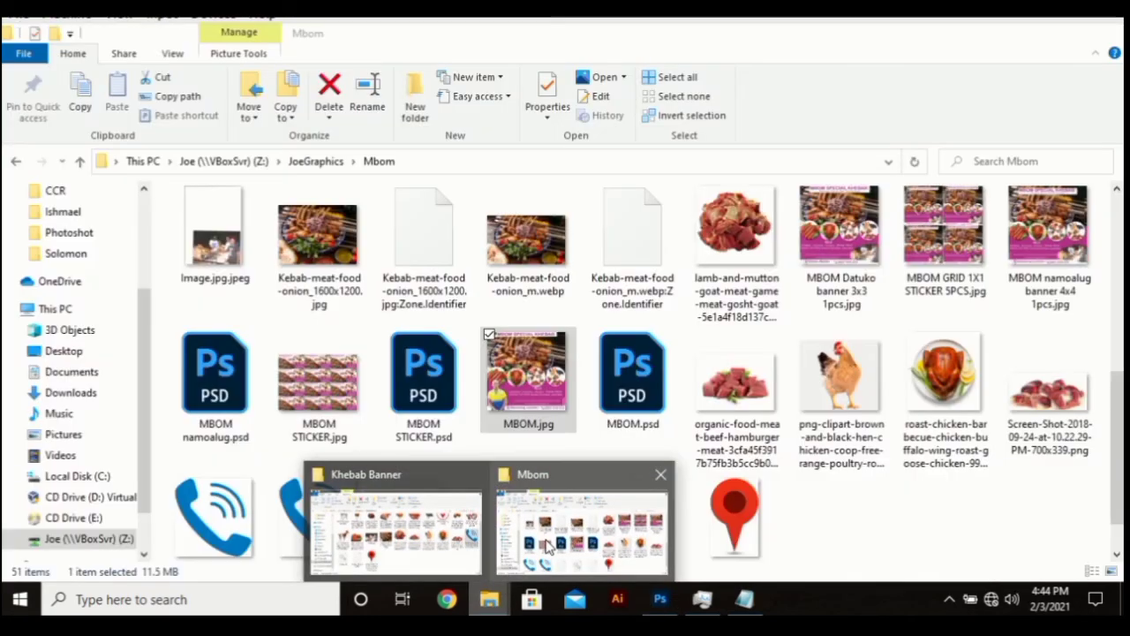
pyautogui.click(609, 526)
pyautogui.click(325, 168)
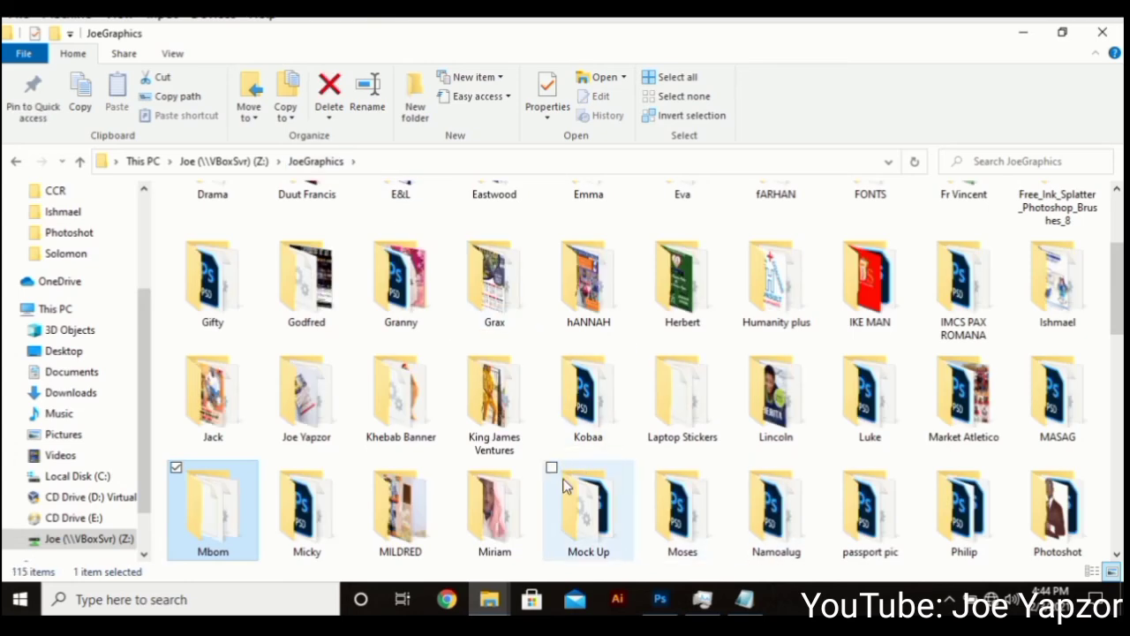
pyautogui.scroll(-3, 751, 459)
pyautogui.scroll(-3, 720, 442)
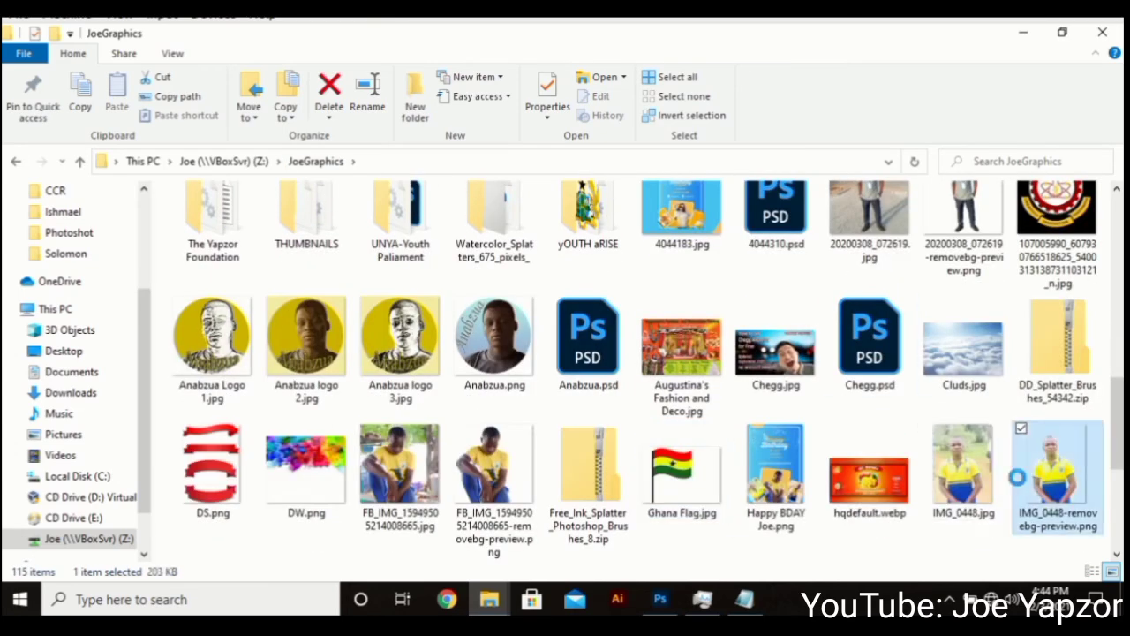
pyautogui.moveTo(1022, 485); pyautogui.dragTo(349, 526)
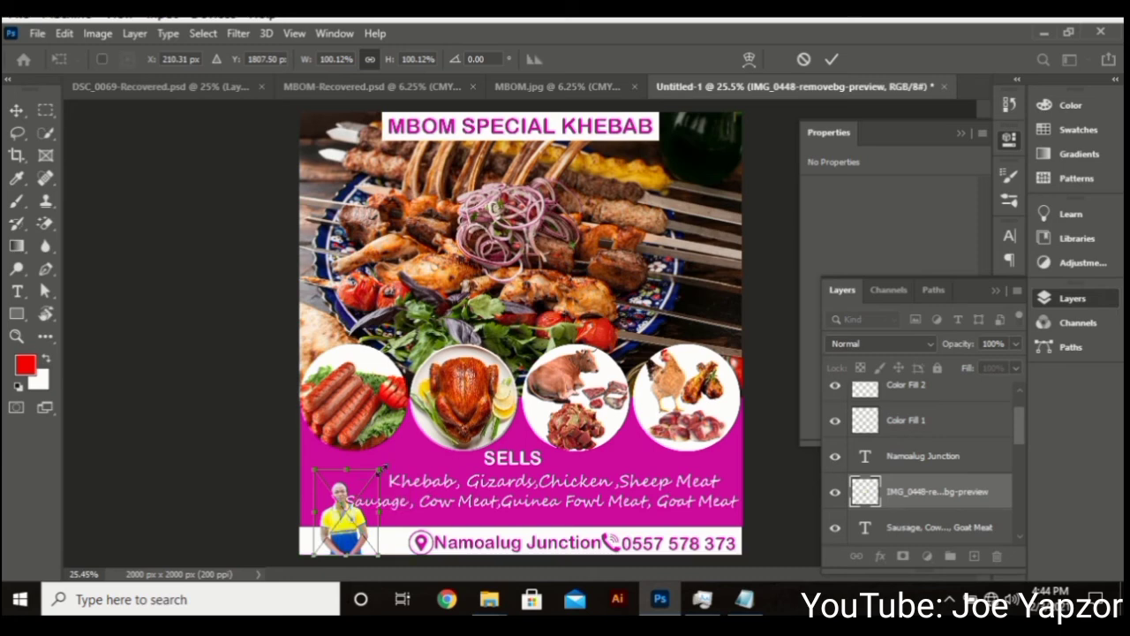
# Enlarge the person cutout to 416 × 616 px, snap it bottom-left, commit, then select the Khebab list text
pyautogui.moveTo(380, 470); pyautogui.dragTo(436, 392)
pyautogui.moveTo(364, 499); pyautogui.dragTo(350, 500)
pyautogui.press('Return')
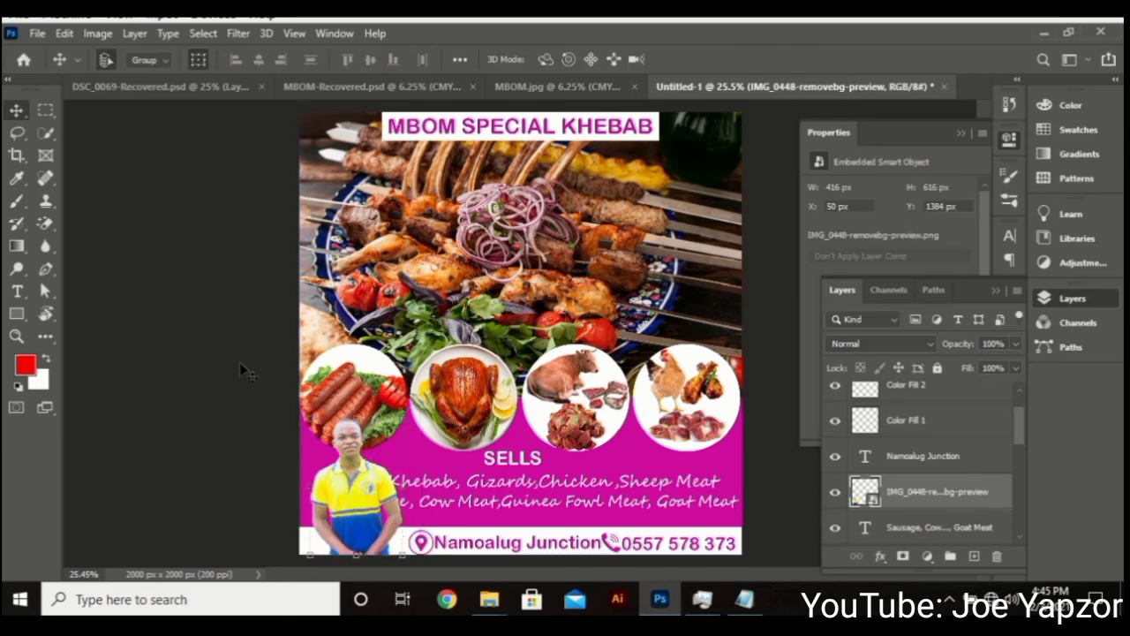
pyautogui.click(517, 481)
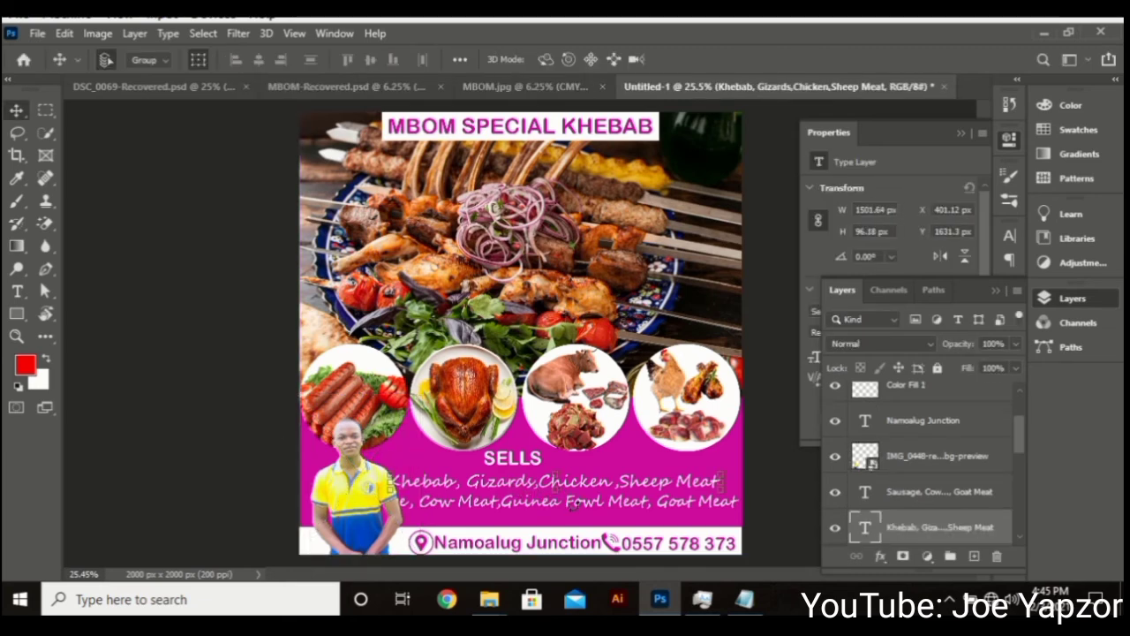
# Scale the Khebab and Sausage list lines together to 84.65% (1504 × 136 px), then deselect them
pyautogui.scroll(1, 522, 468)
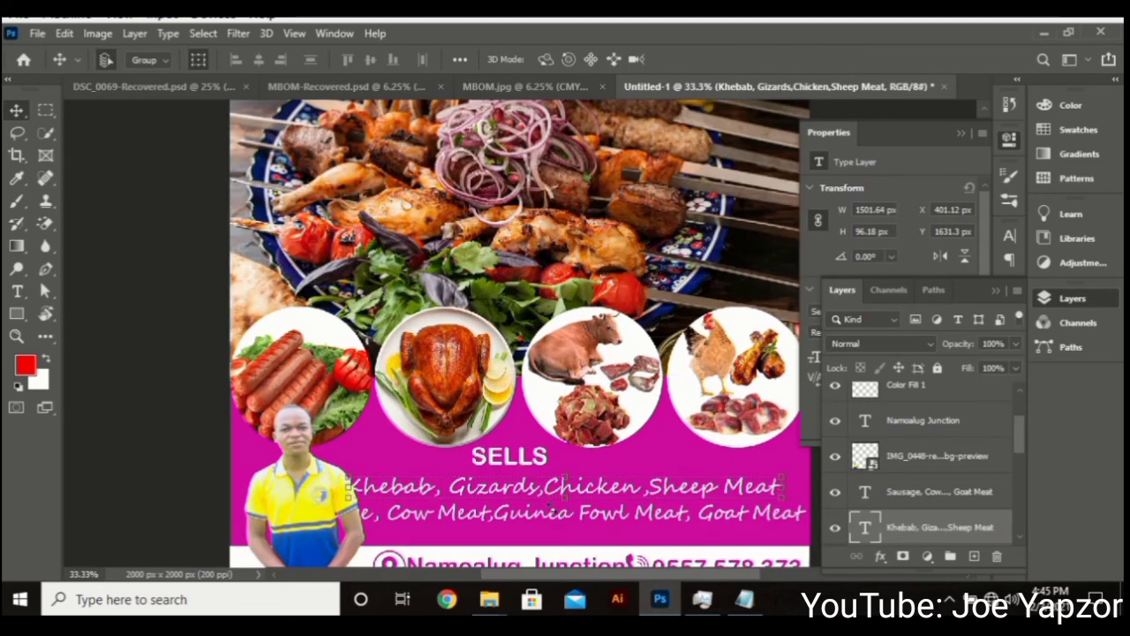
pyautogui.keyDown('shift'); pyautogui.click(543, 528); pyautogui.keyUp('shift')
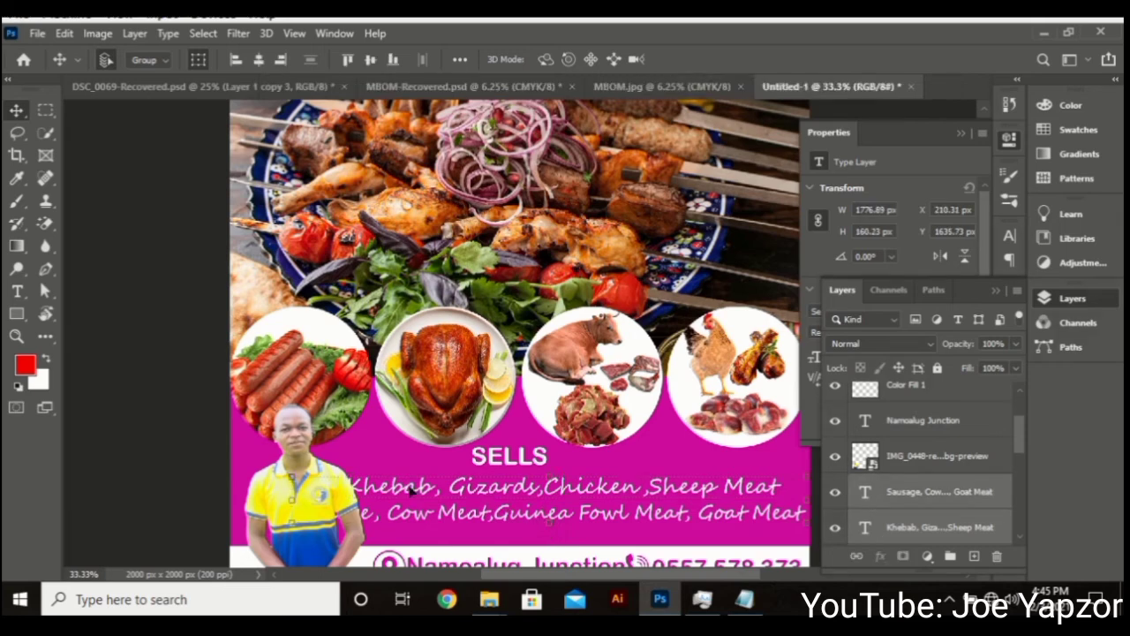
pyautogui.hotkey('ctrl', 't')
pyautogui.moveTo(293, 500); pyautogui.dragTo(371, 503)
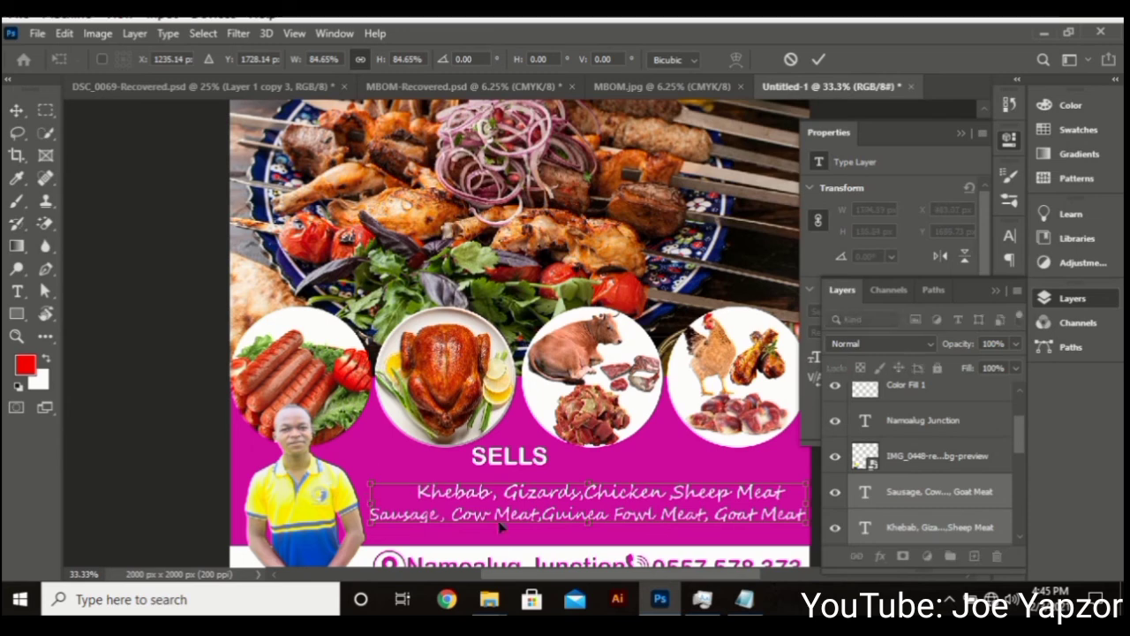
pyautogui.moveTo(503, 525); pyautogui.dragTo(506, 517)
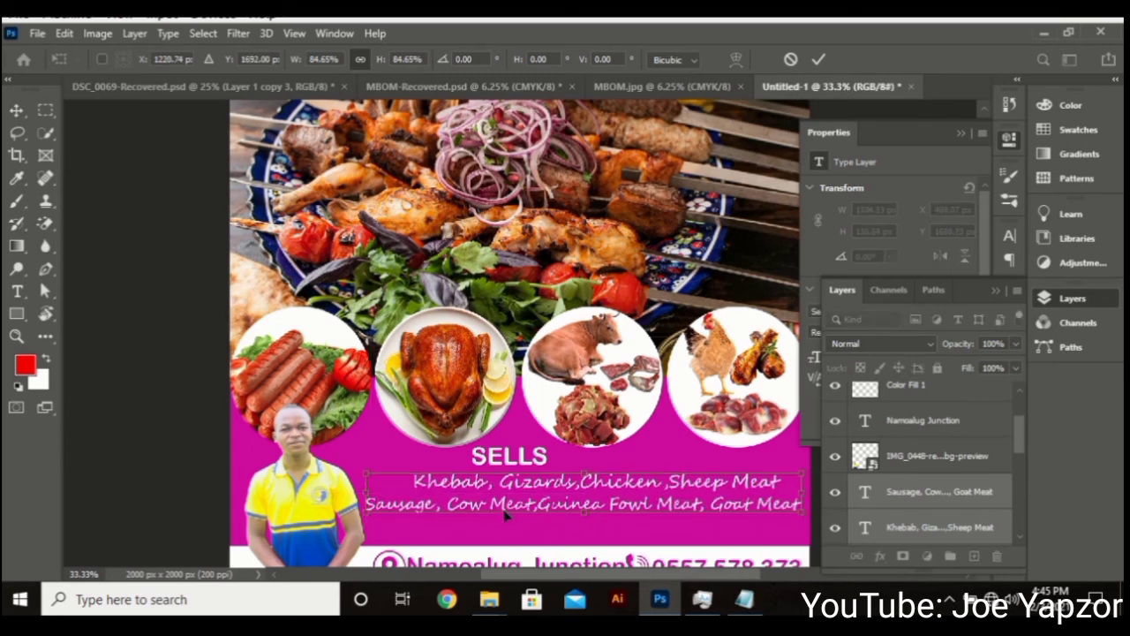
pyautogui.press('Return')
pyautogui.scroll(-2, 517, 512)
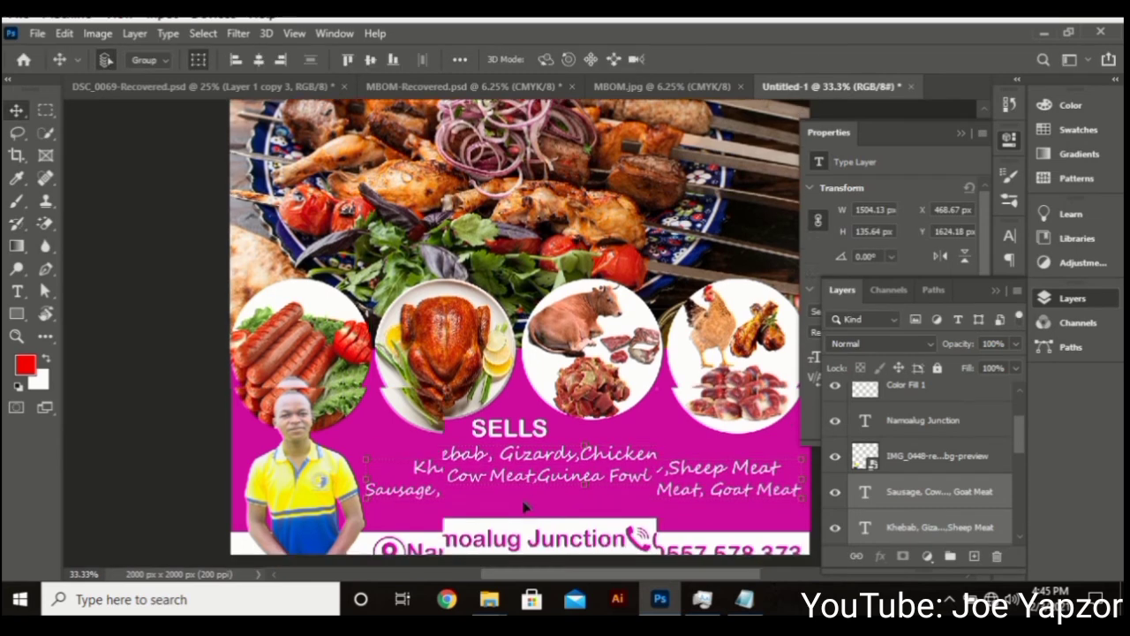
pyautogui.scroll(-1, 525, 511)
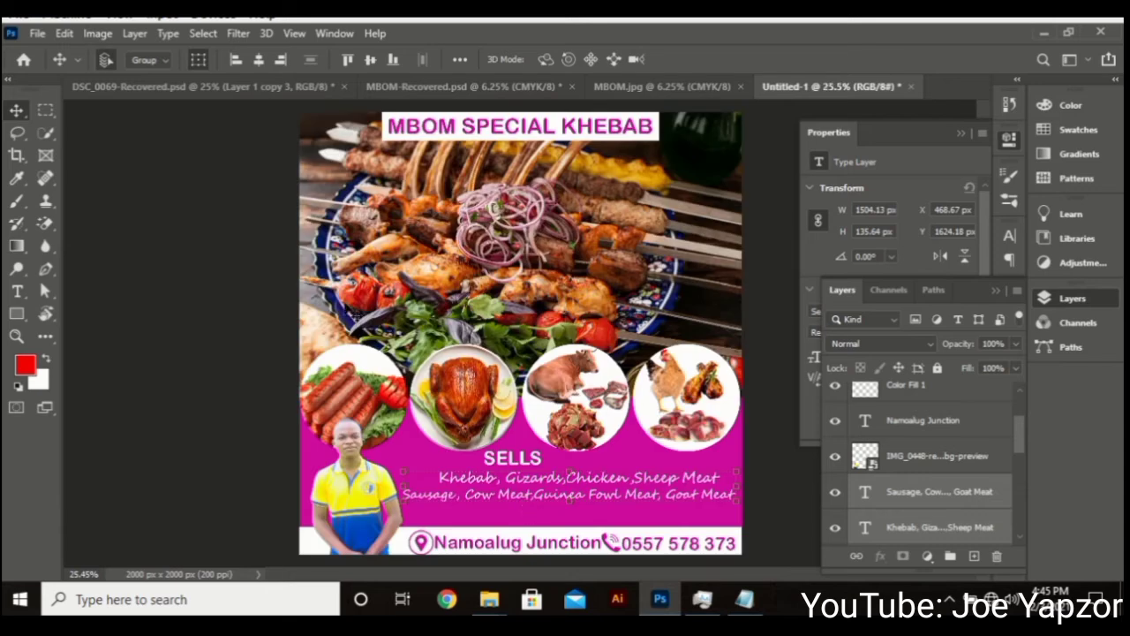
pyautogui.click(193, 290)
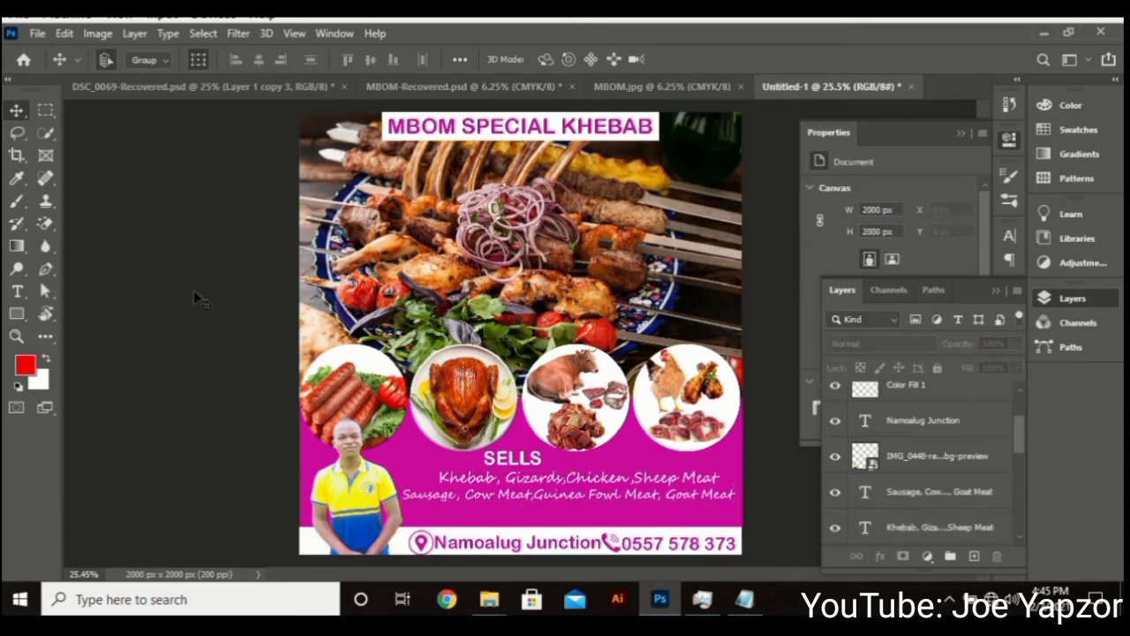
# Start saving the flyer to this computer and browse to the JoeGraphics folder
pyautogui.click(36, 33)
pyautogui.click(88, 226)
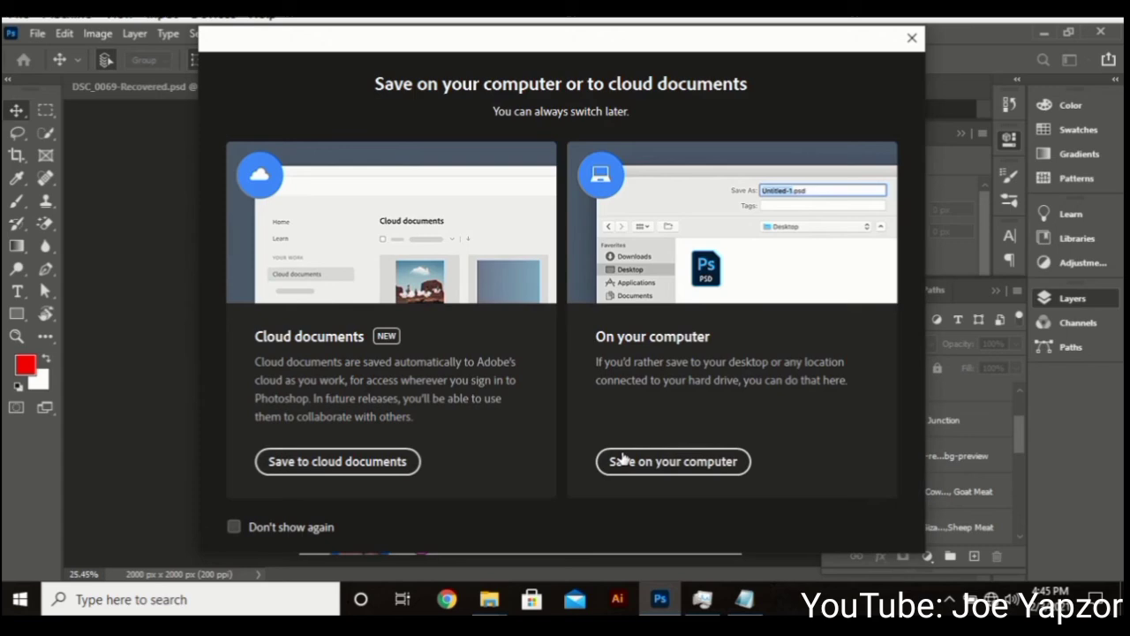
pyautogui.click(624, 460)
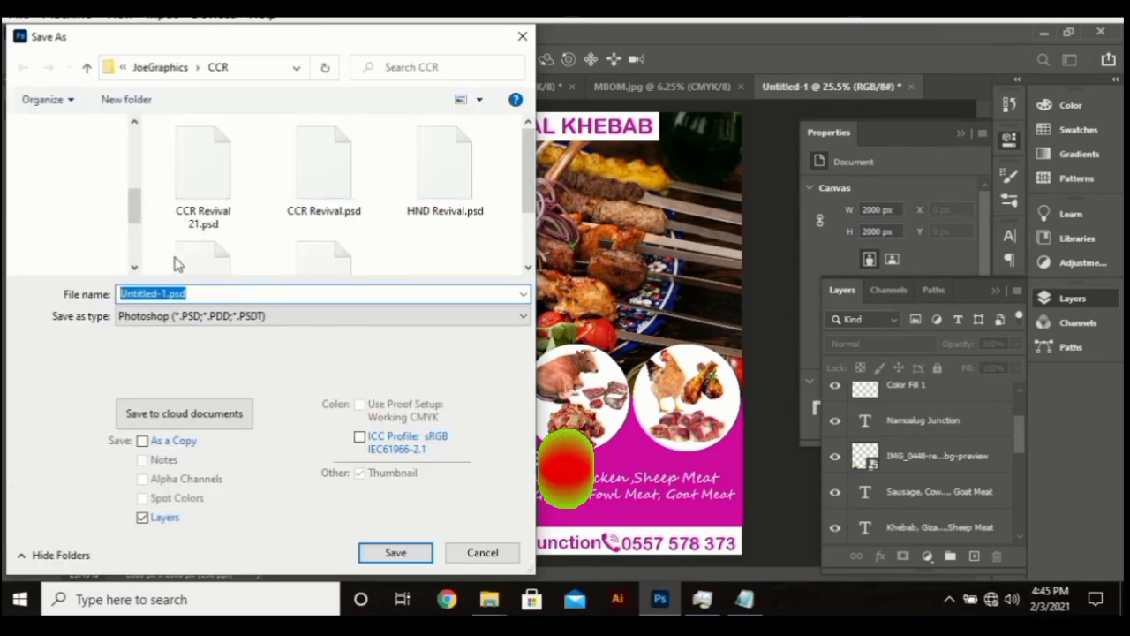
pyautogui.scroll(2, 120, 222)
pyautogui.scroll(2, 120, 222)
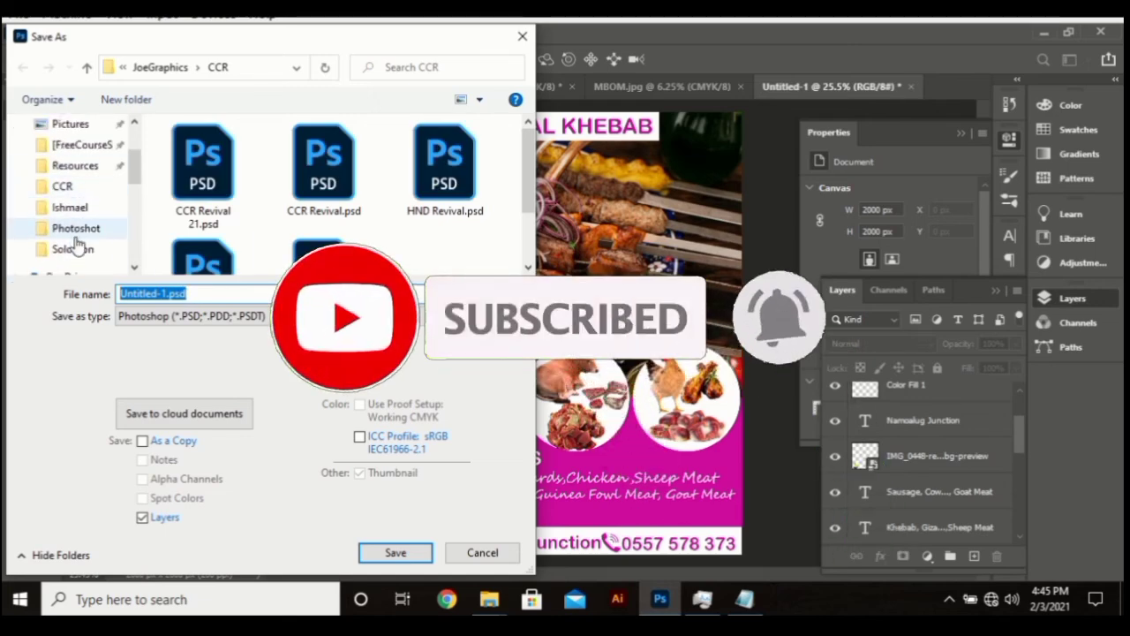
pyautogui.click(74, 250)
pyautogui.click(76, 228)
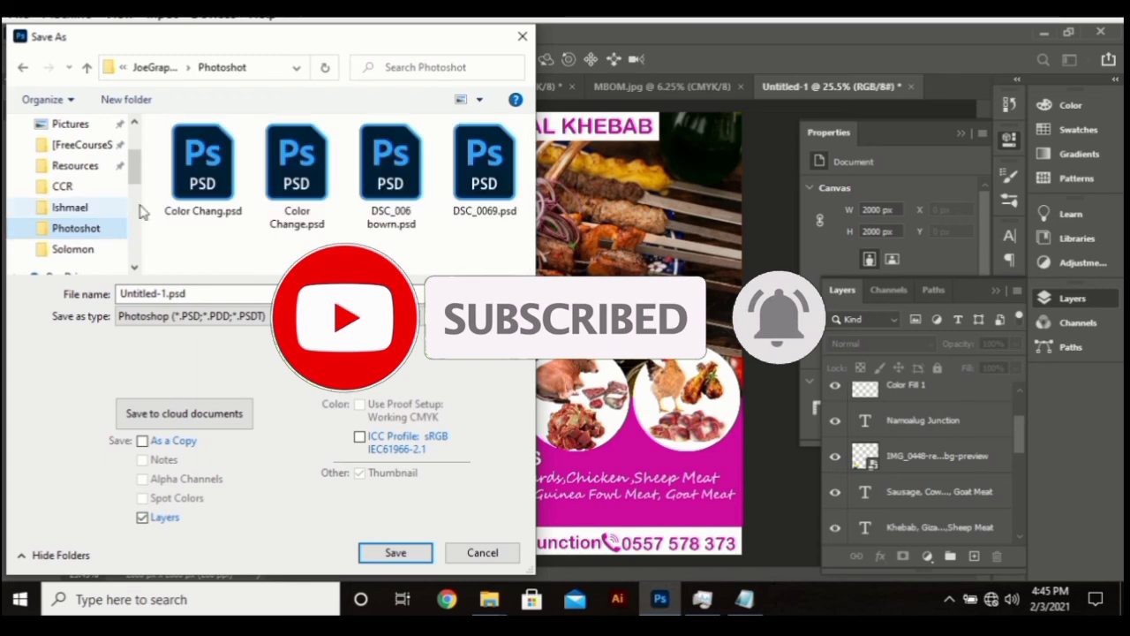
pyautogui.click(172, 76)
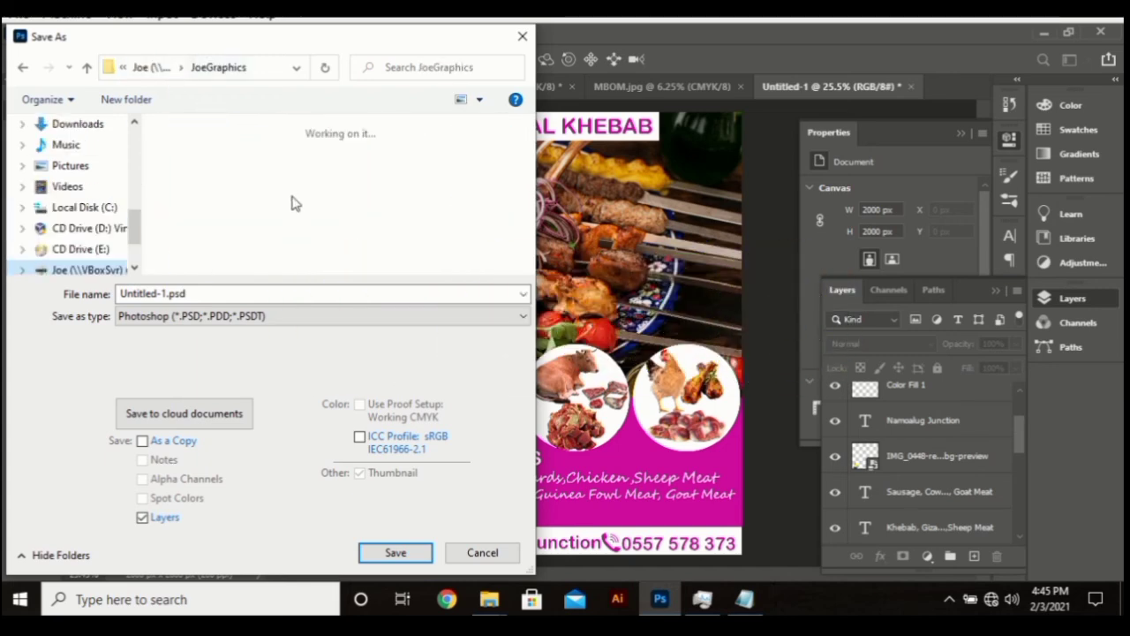
# Save it as Banner.psd in the Khebab Banner folder, accepting maximize compatibility
pyautogui.doubleClick(210, 293)
pyautogui.write('k')
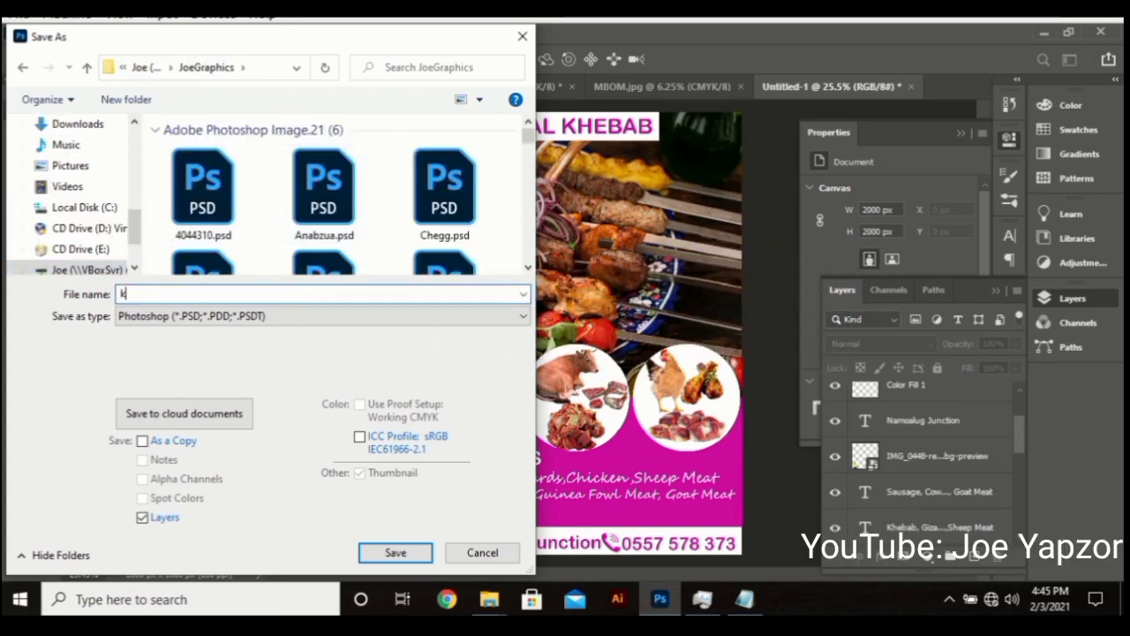
pyautogui.write('h')
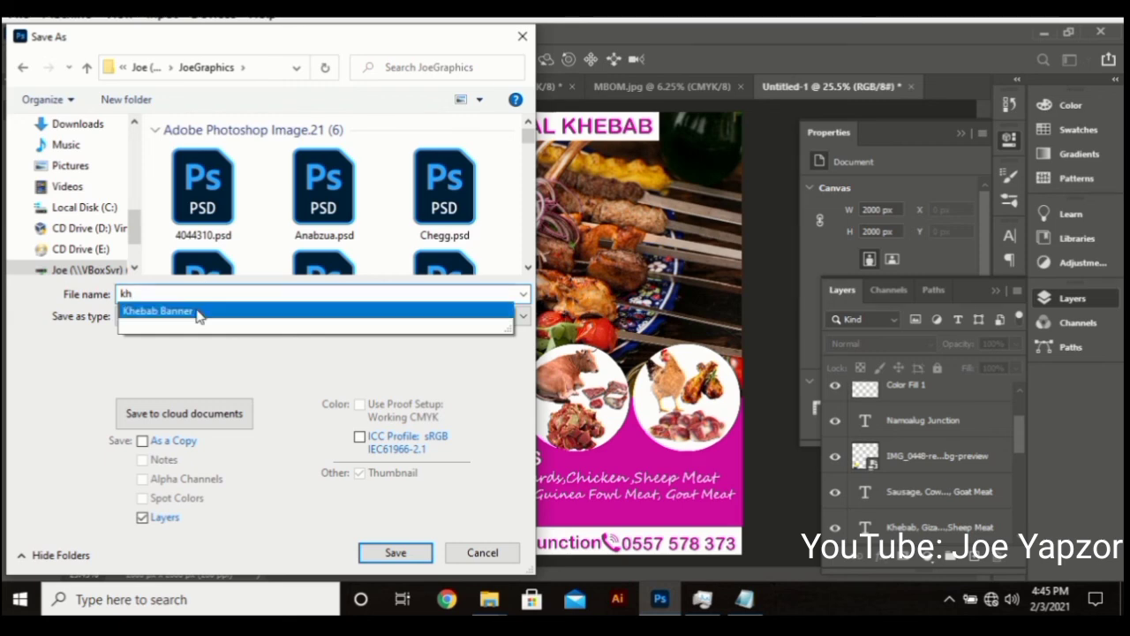
pyautogui.click(199, 313)
pyautogui.press('Return')
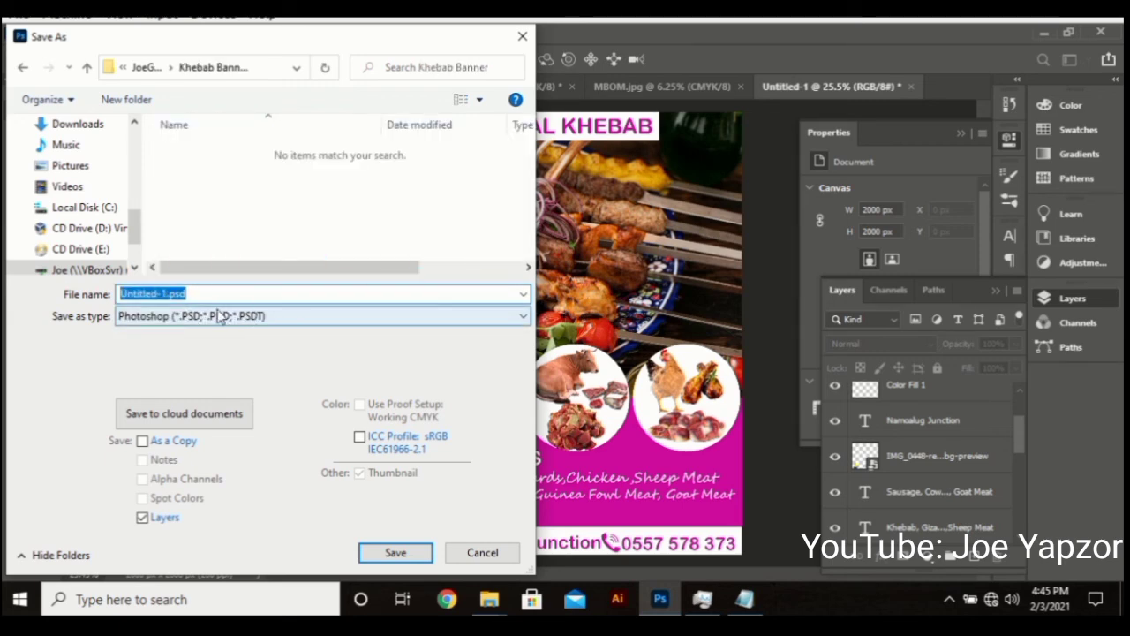
pyautogui.write('Banne')
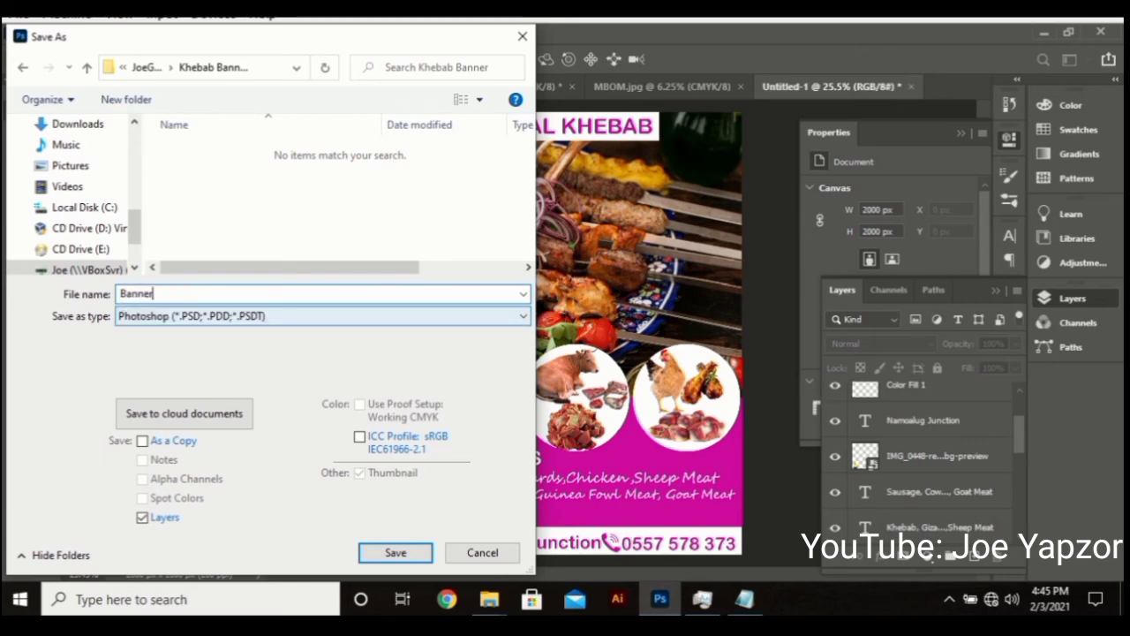
pyautogui.write('r')
pyautogui.press('Return')
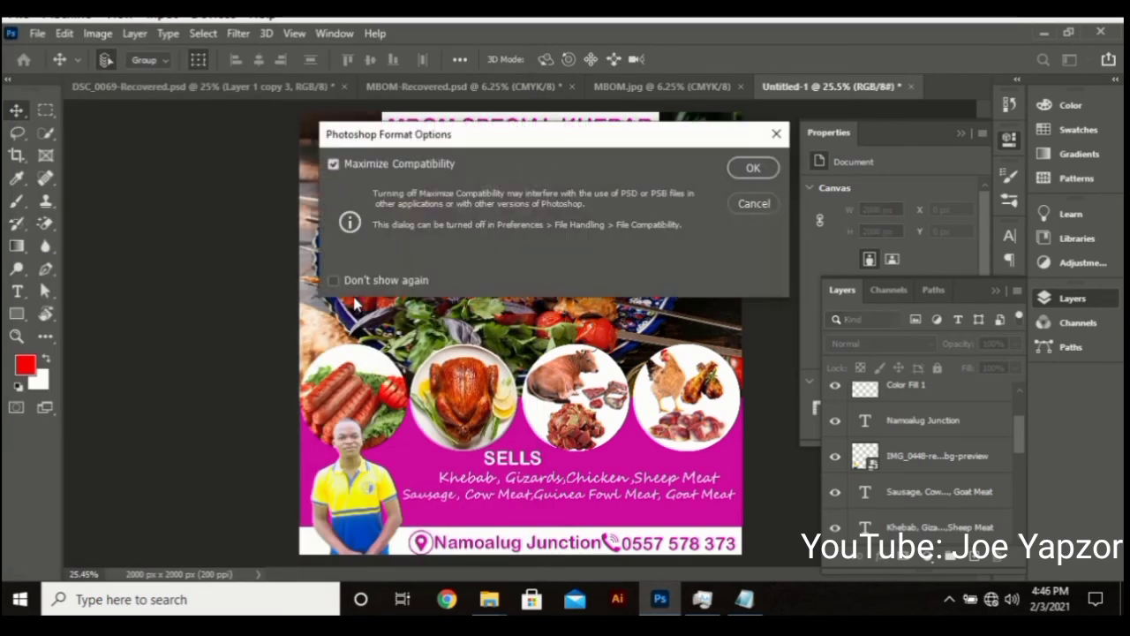
pyautogui.click(750, 168)
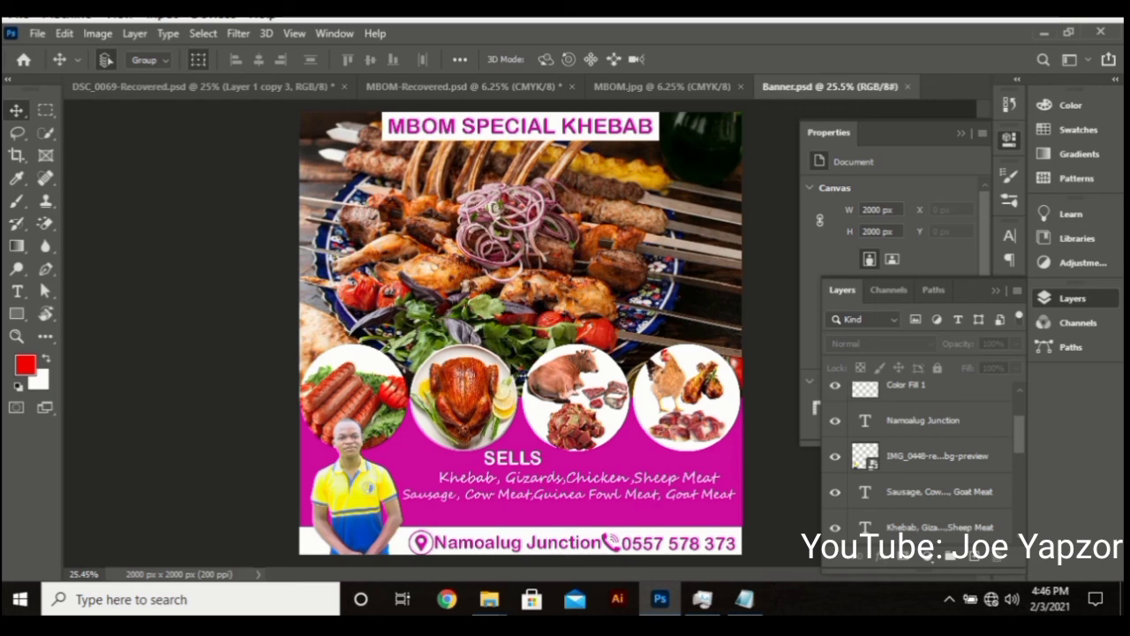
# Save a copy of the flyer to this computer with JPEG as the file format
pyautogui.click(37, 34)
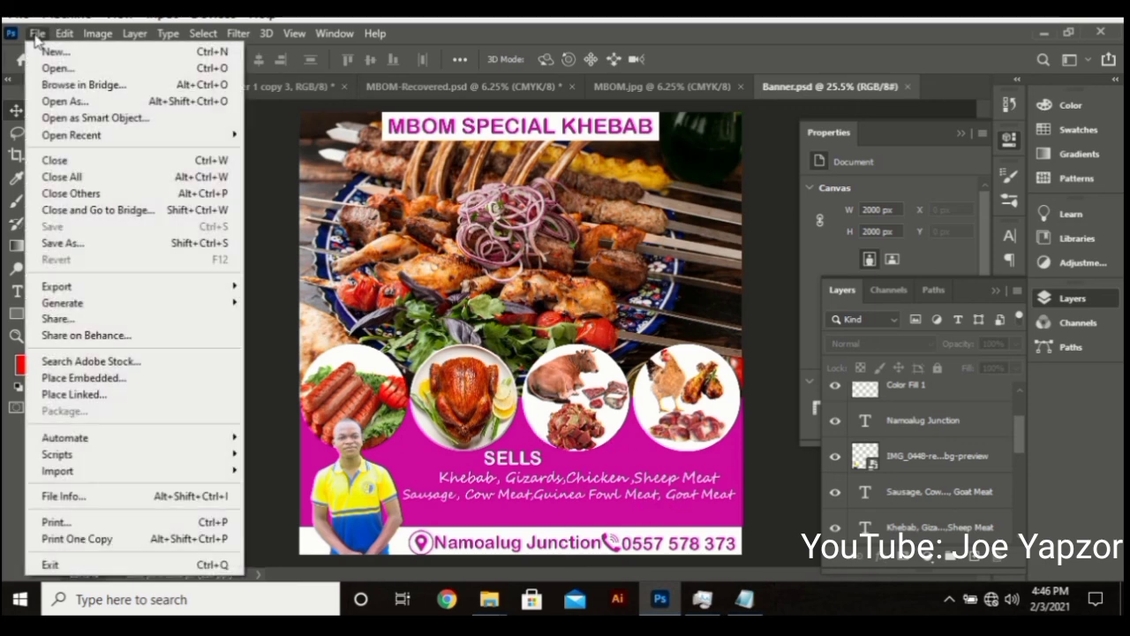
pyautogui.click(113, 244)
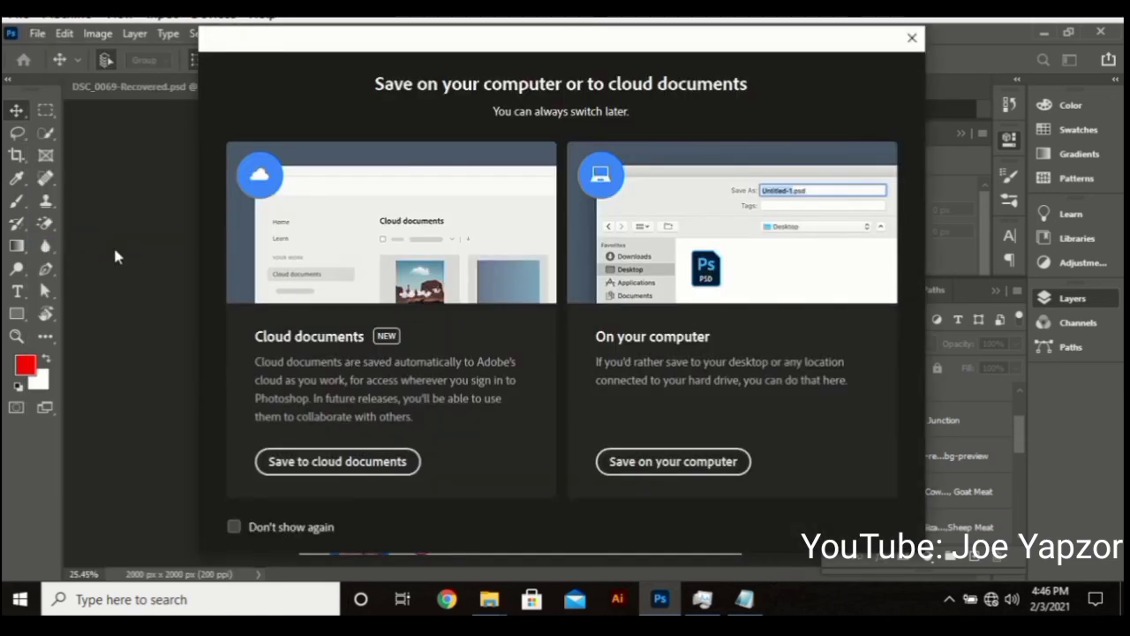
pyautogui.click(646, 461)
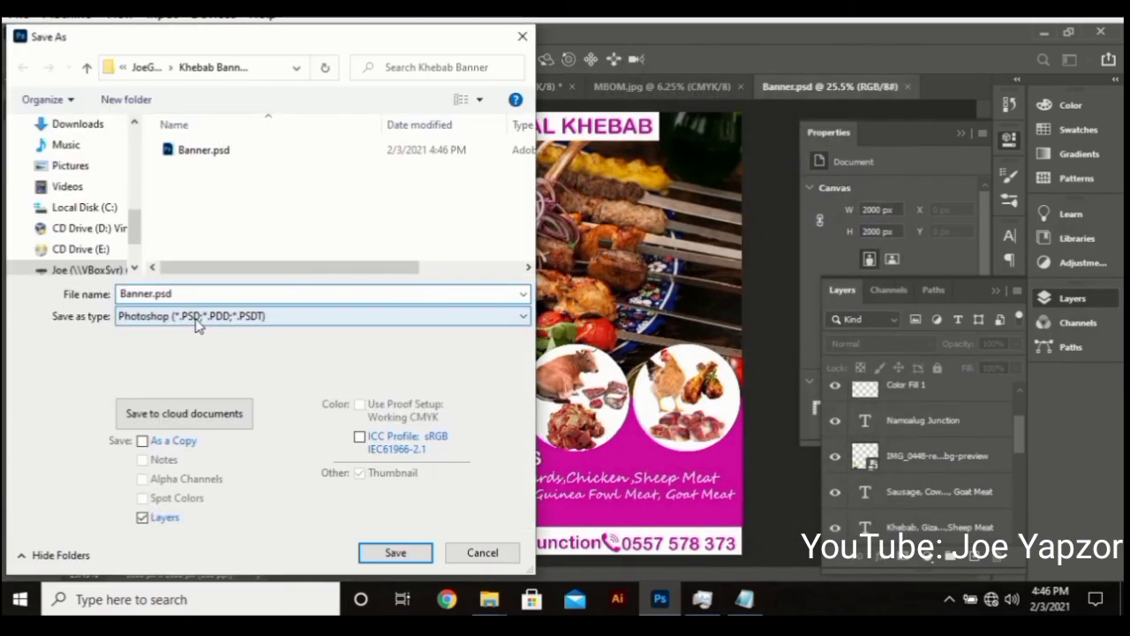
pyautogui.click(197, 320)
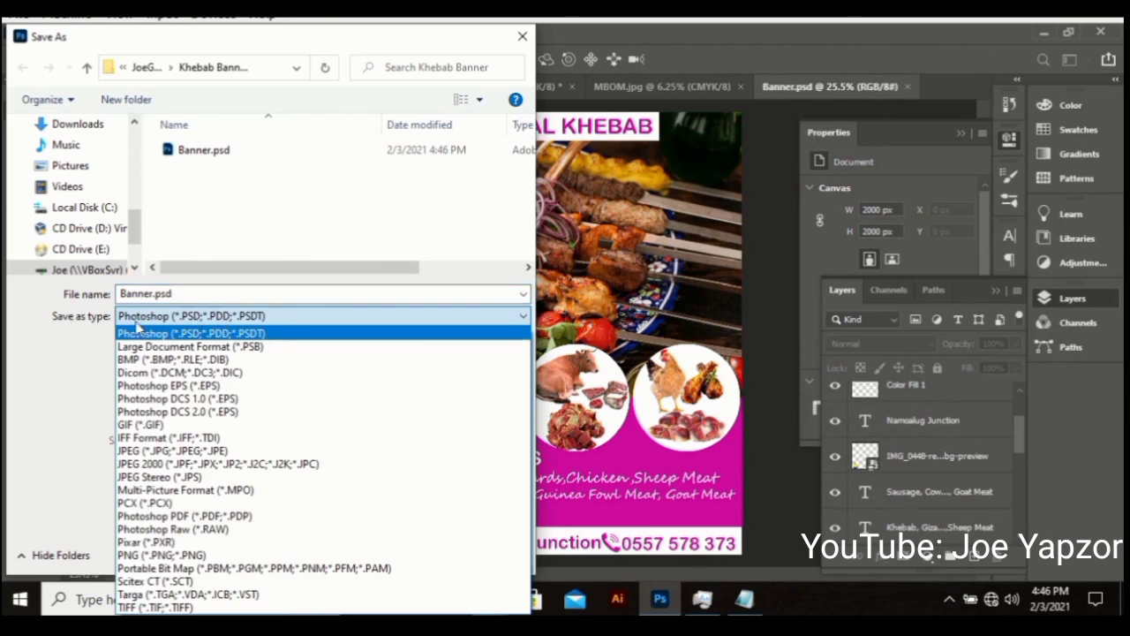
pyautogui.click(192, 451)
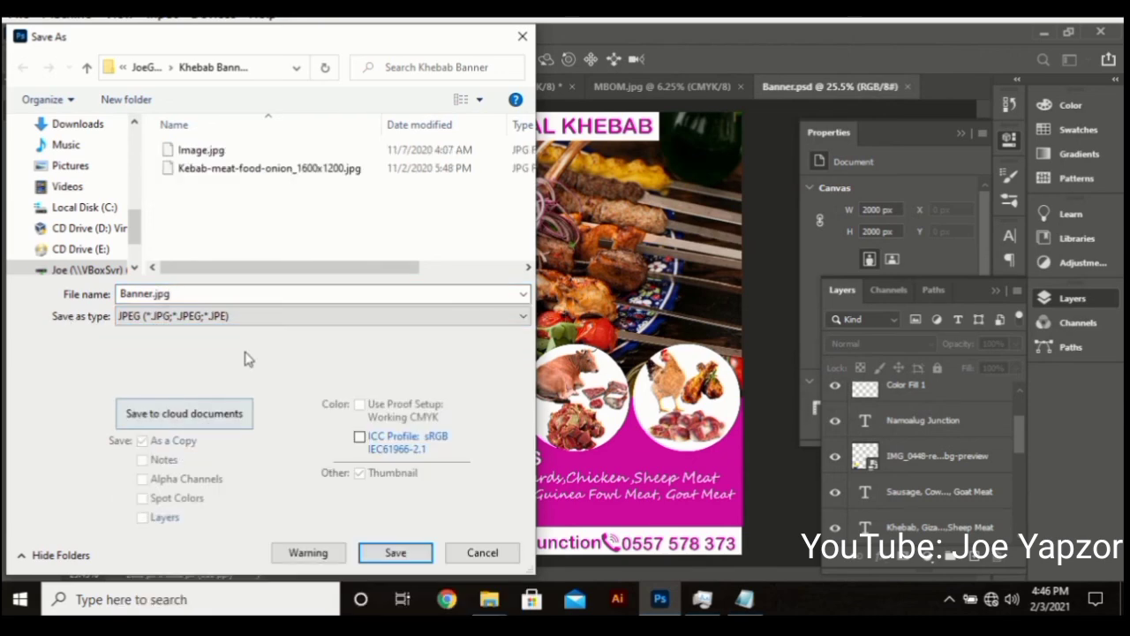
pyautogui.click(404, 552)
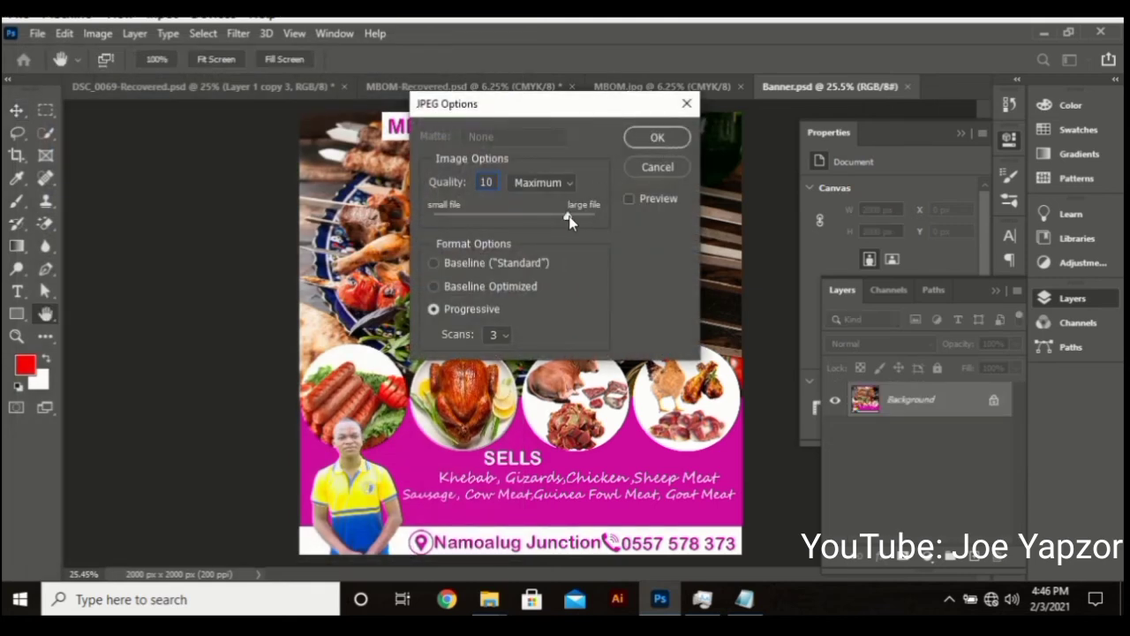
# Set JPEG options to Quality 12 (Maximum) with Baseline (Standard) encoding and confirm
pyautogui.moveTo(610, 218); pyautogui.dragTo(701, 210)
pyautogui.click(466, 265)
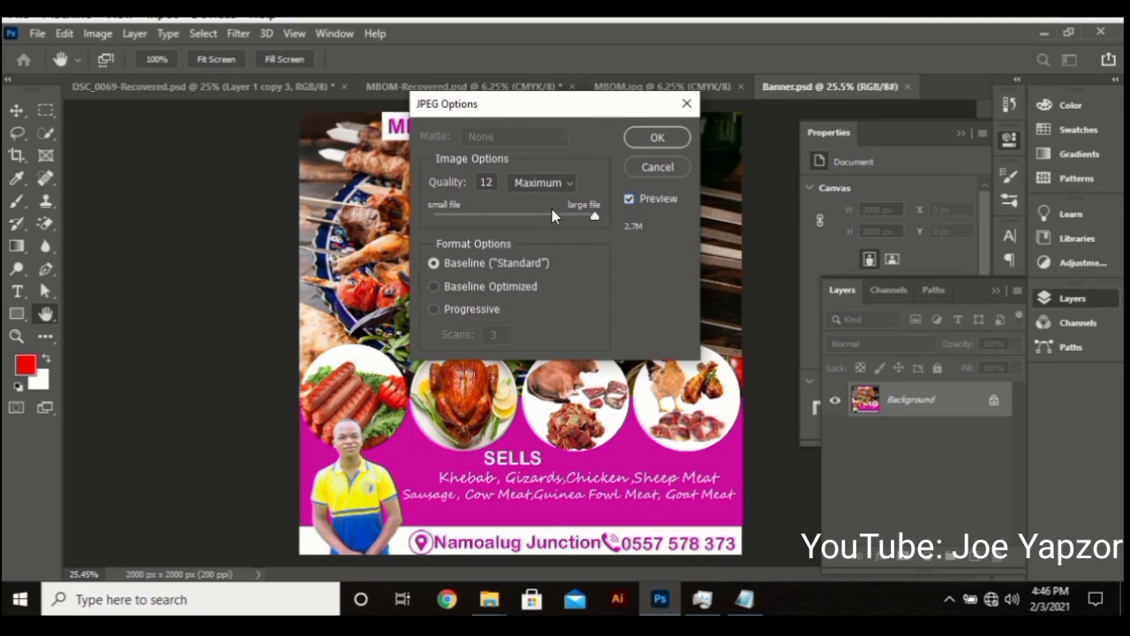
pyautogui.click(518, 217)
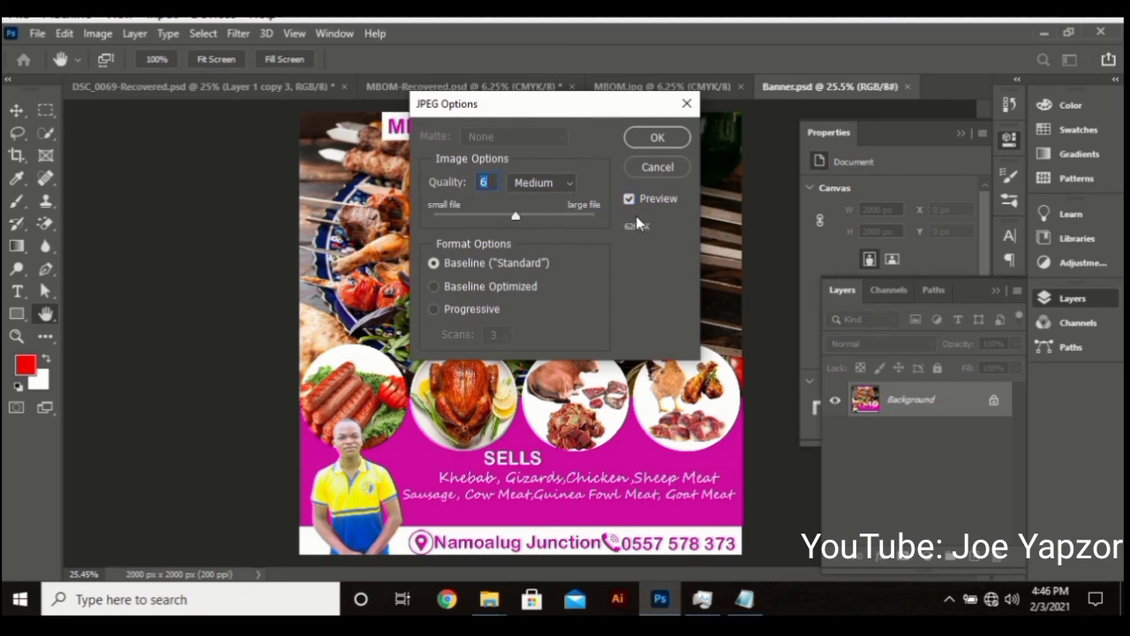
pyautogui.moveTo(547, 221); pyautogui.dragTo(646, 225)
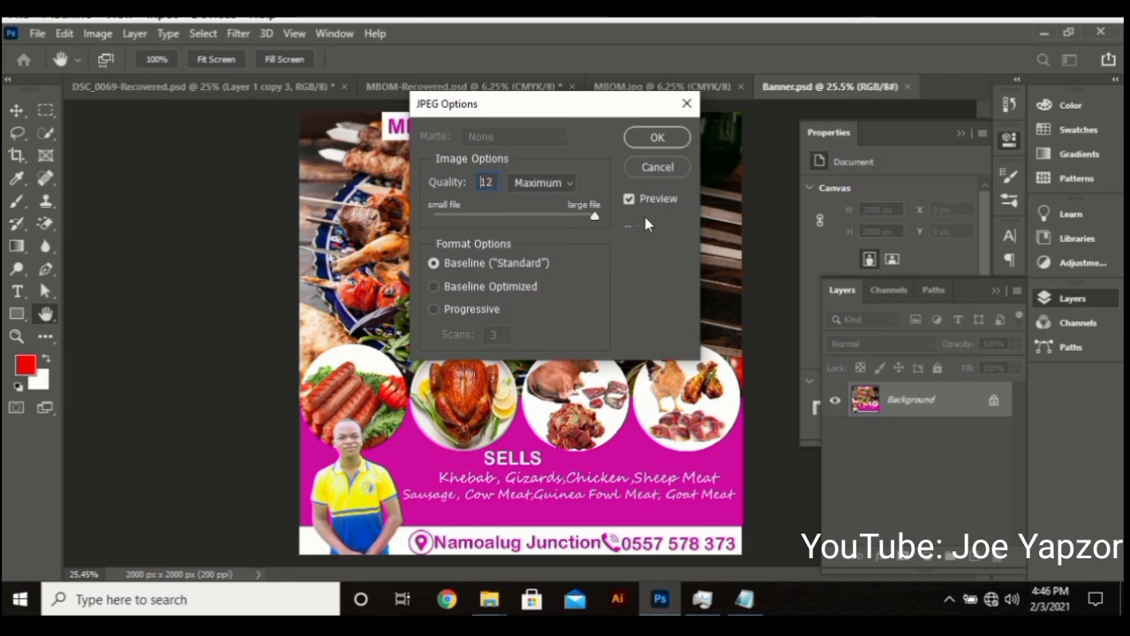
pyautogui.click(658, 138)
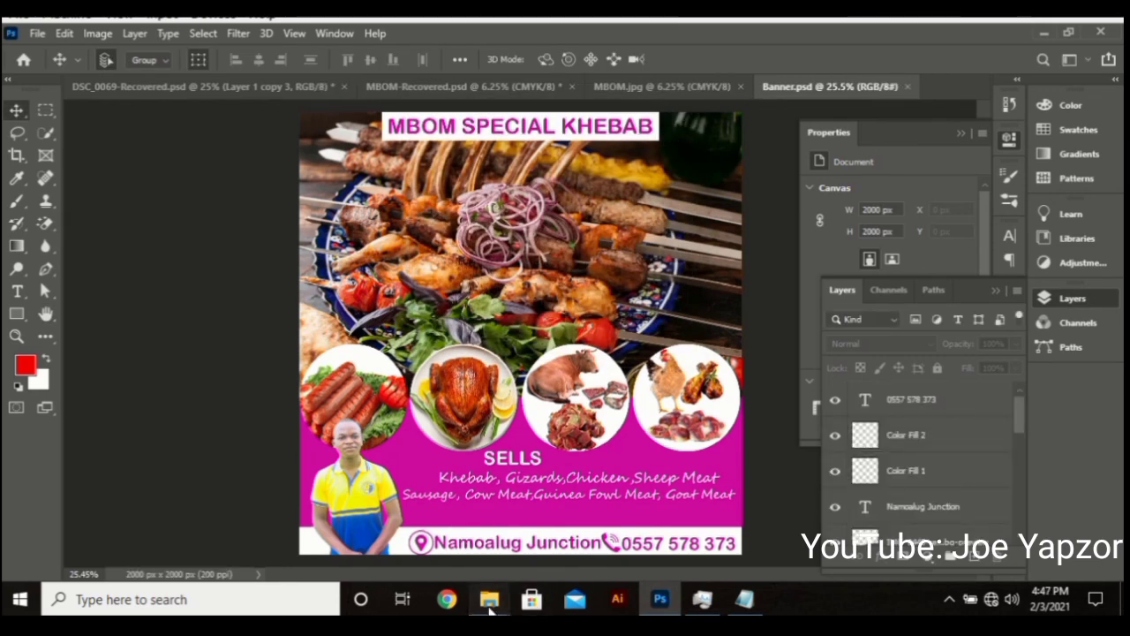
pyautogui.moveTo(490, 600)
pyautogui.click(417, 537)
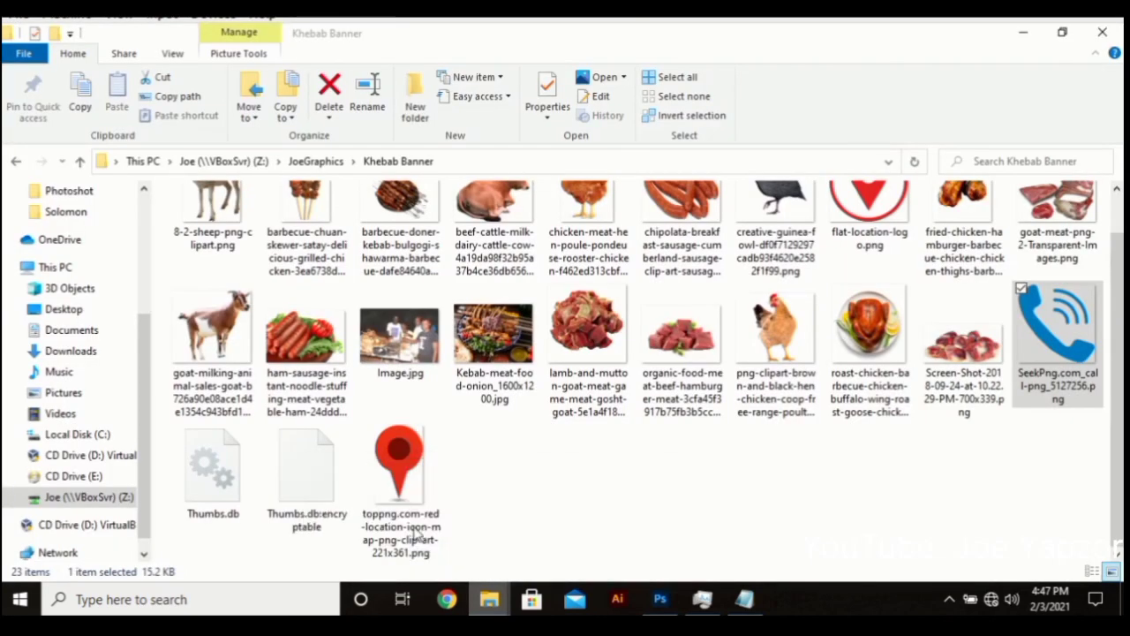
pyautogui.rightClick(651, 492)
pyautogui.click(689, 359)
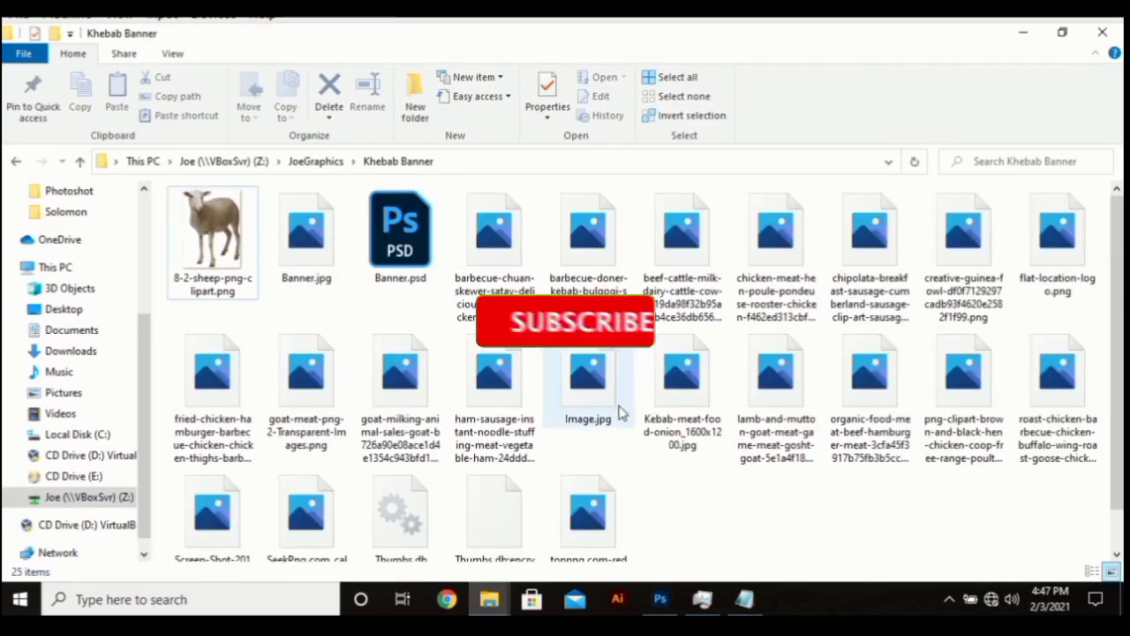
pyautogui.click(320, 242)
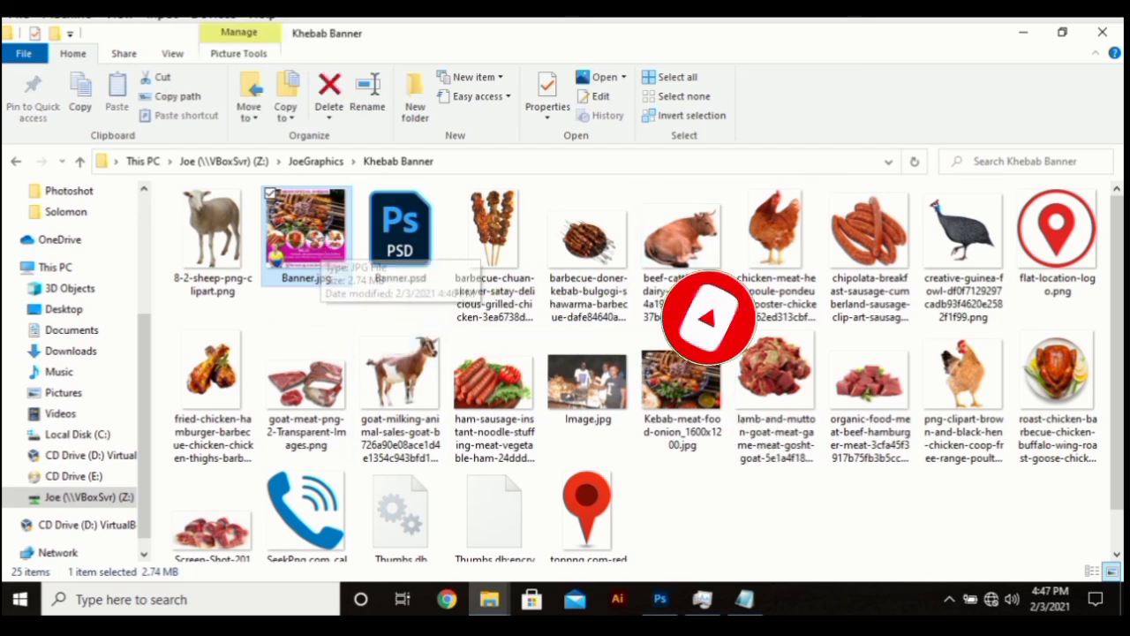
pyautogui.click(1022, 33)
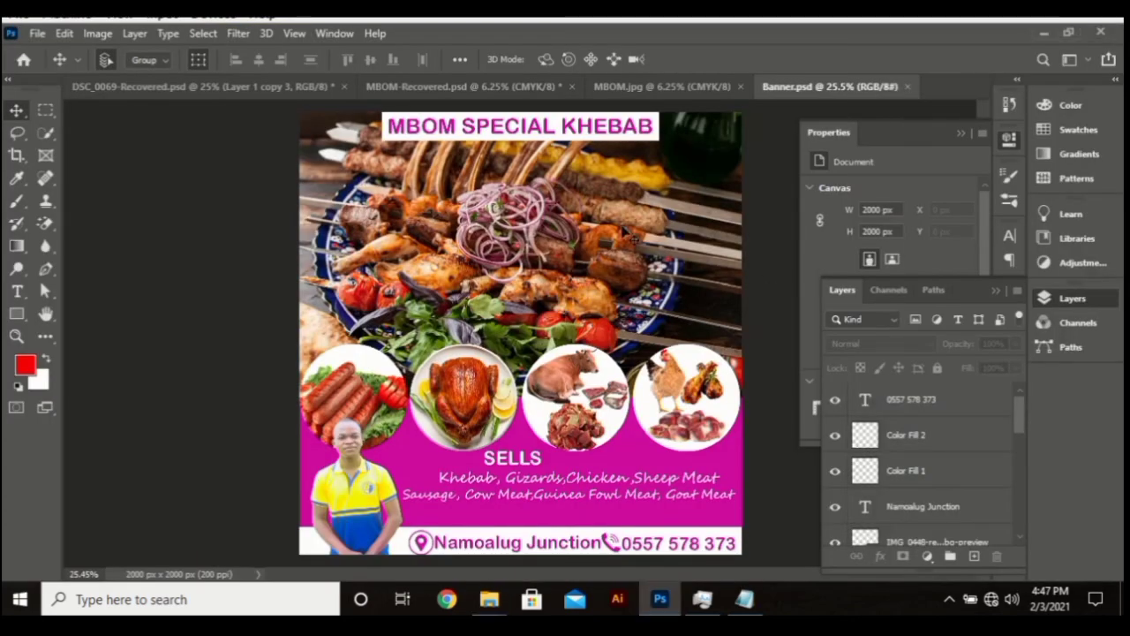